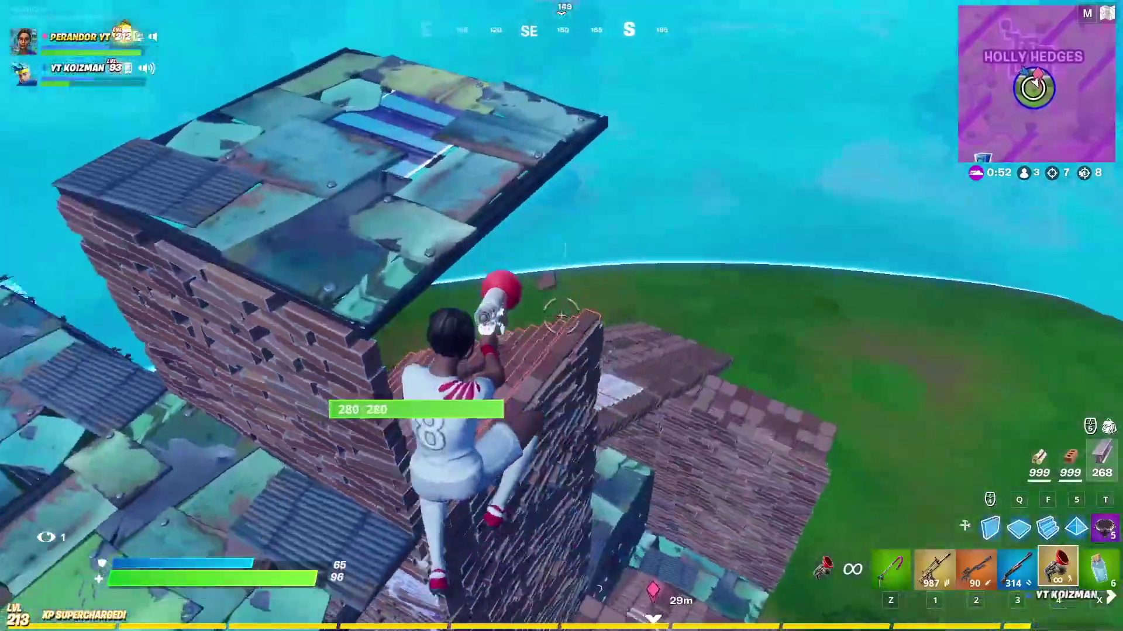
Swing over the metal and brick builds at Holly Hedges with Skye's Grappler and ready the slot 2 rifle.
key(z)
click(562, 316)
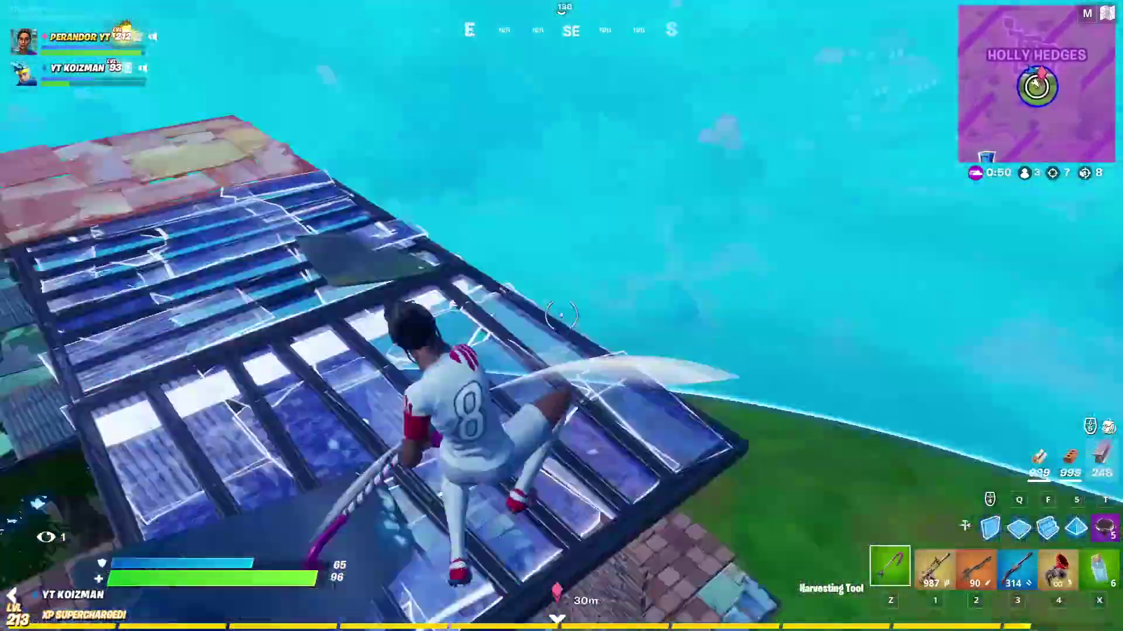
click(562, 316)
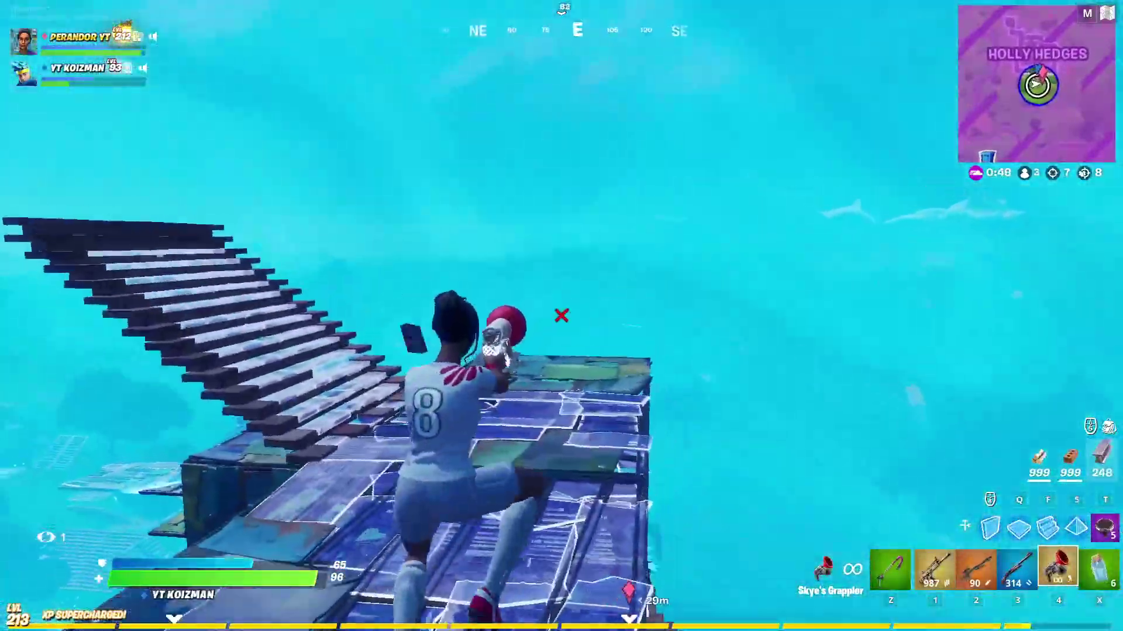
click(562, 316)
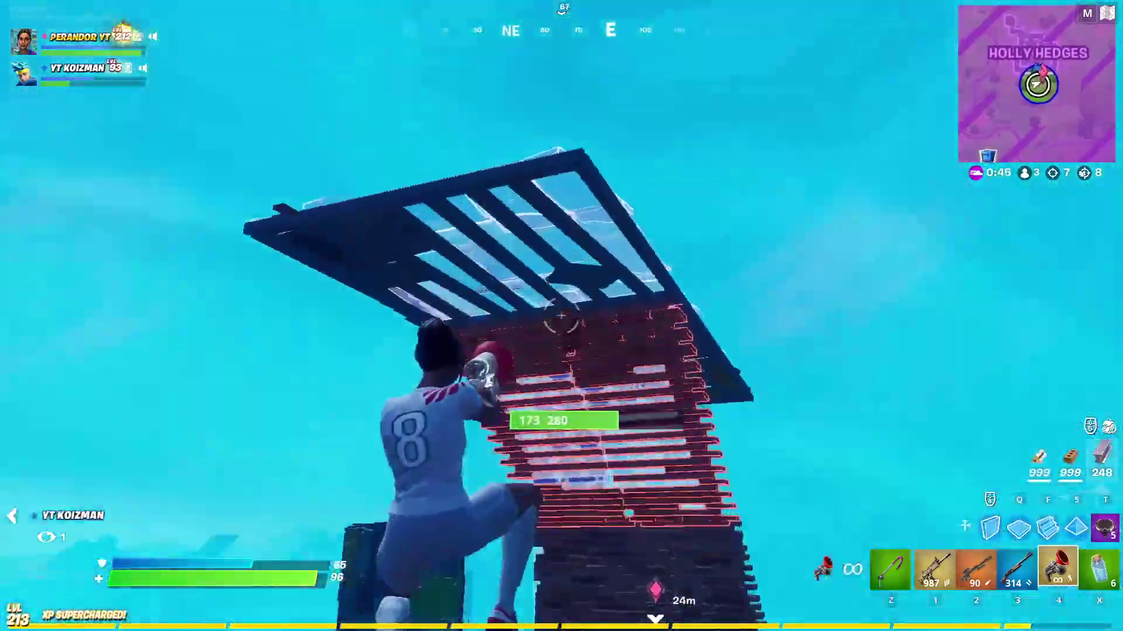
click(562, 315)
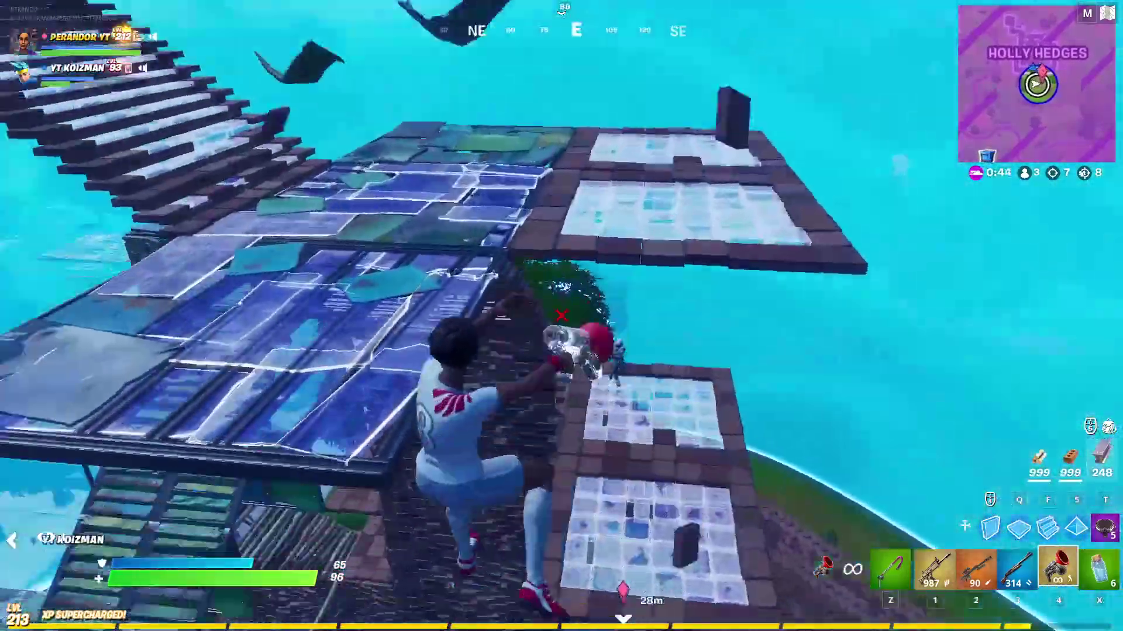
key(2)
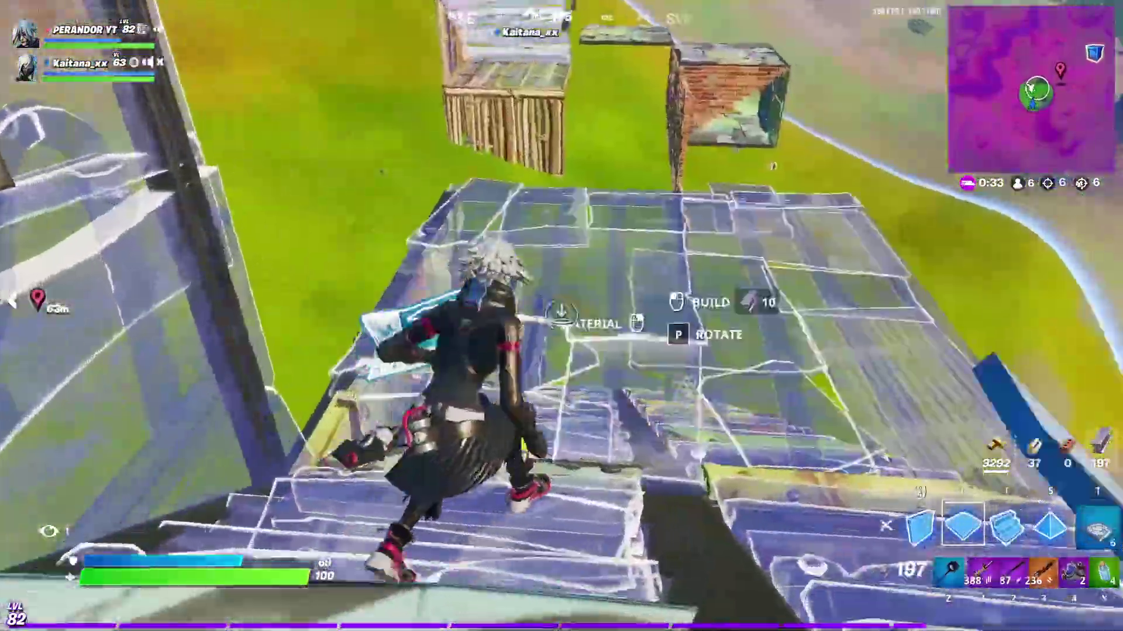
Place a Bouncer on the metal build and snipe the opponent below from mid-air.
click(561, 316)
key(3)
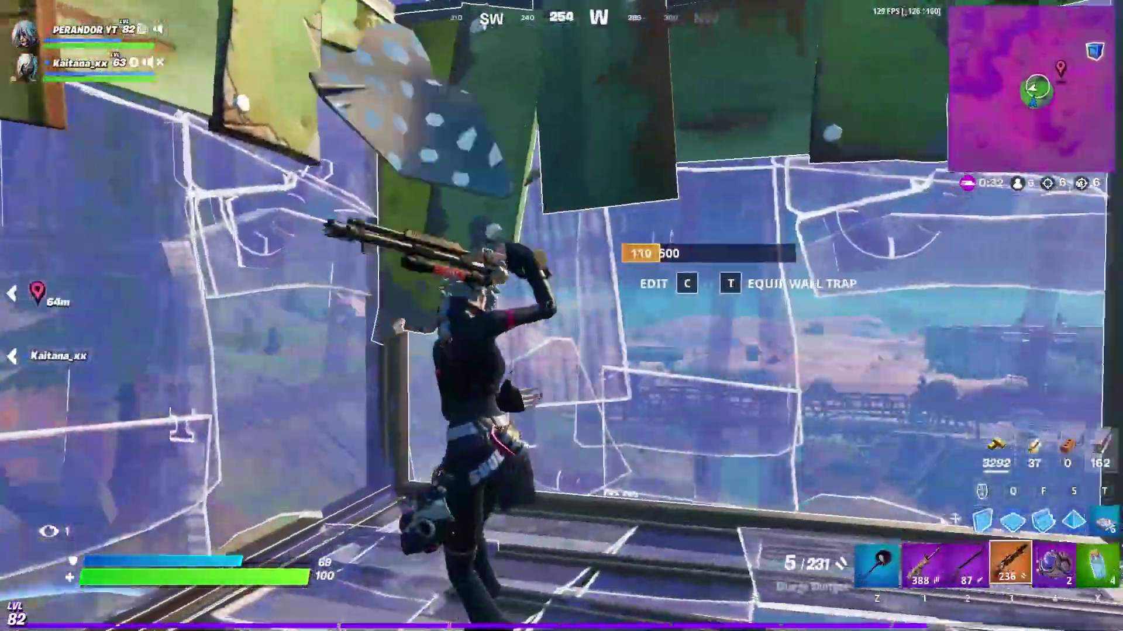
key(4)
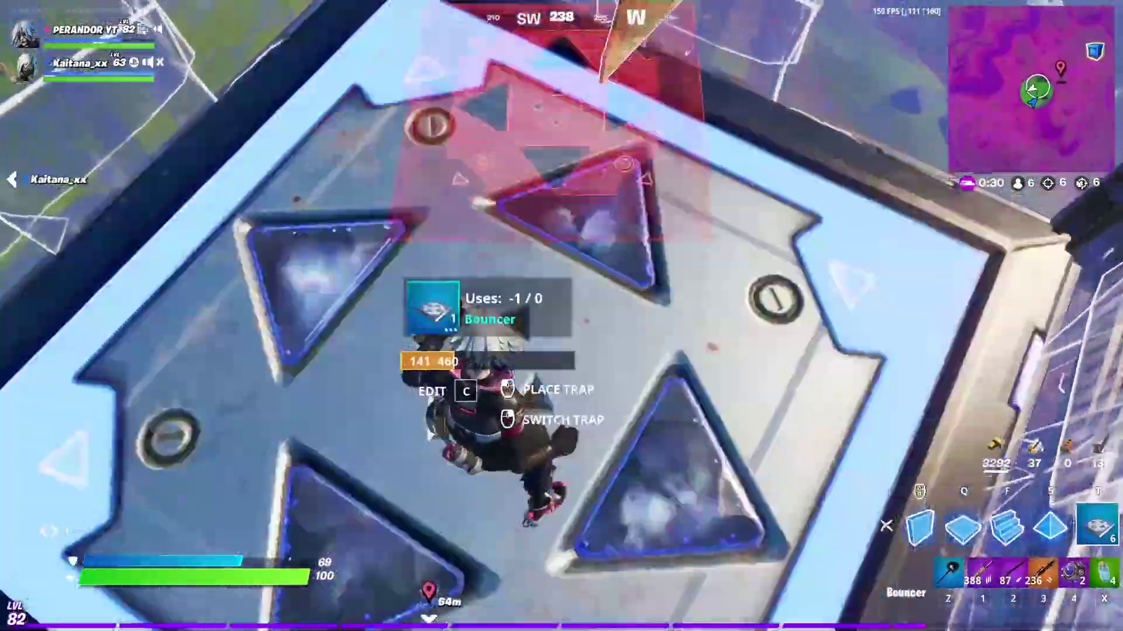
click(561, 316)
key(2)
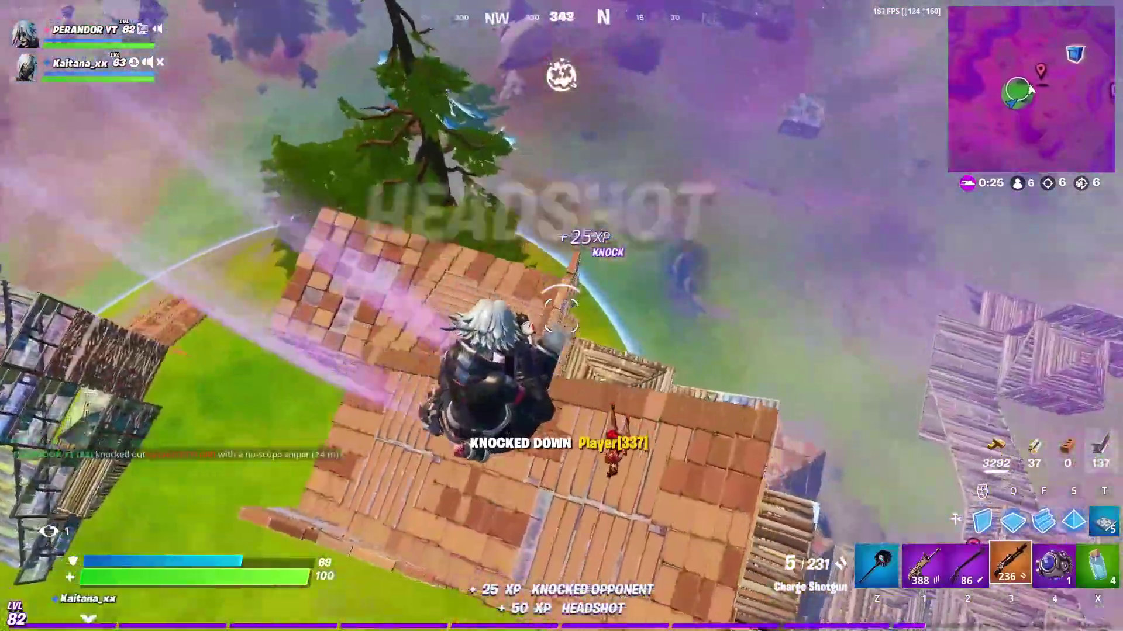
Place a metal floor and metal ramps in mid-air outside the buildings, with the Harvesting Tool ready between pieces.
key(q)
click(561, 316)
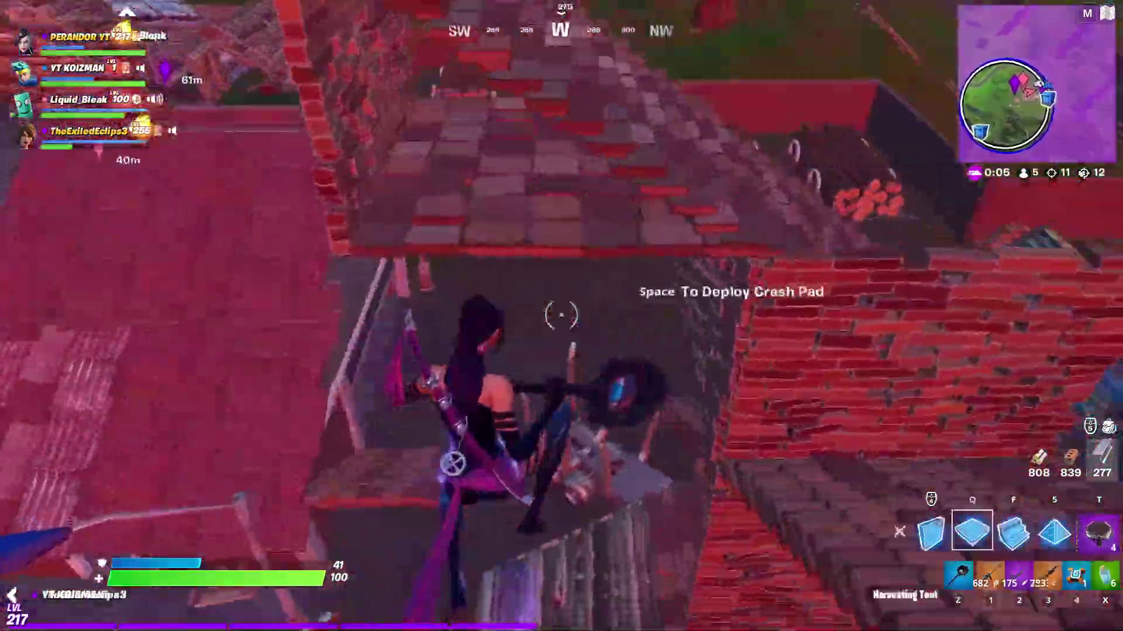
key(f)
click(561, 315)
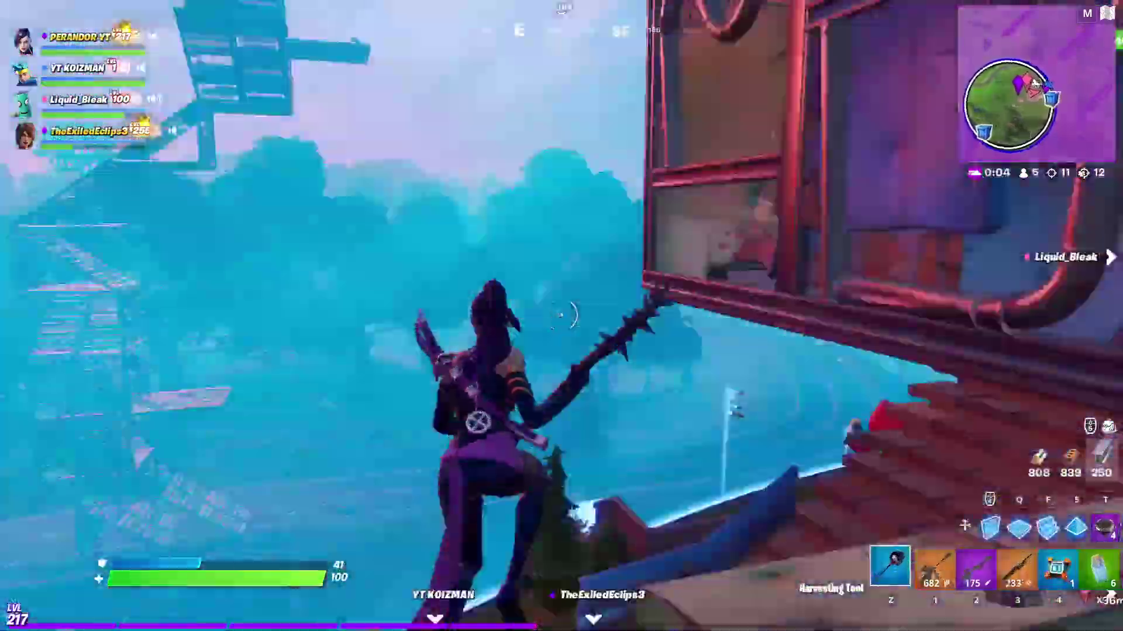
key(f)
click(561, 316)
key(z)
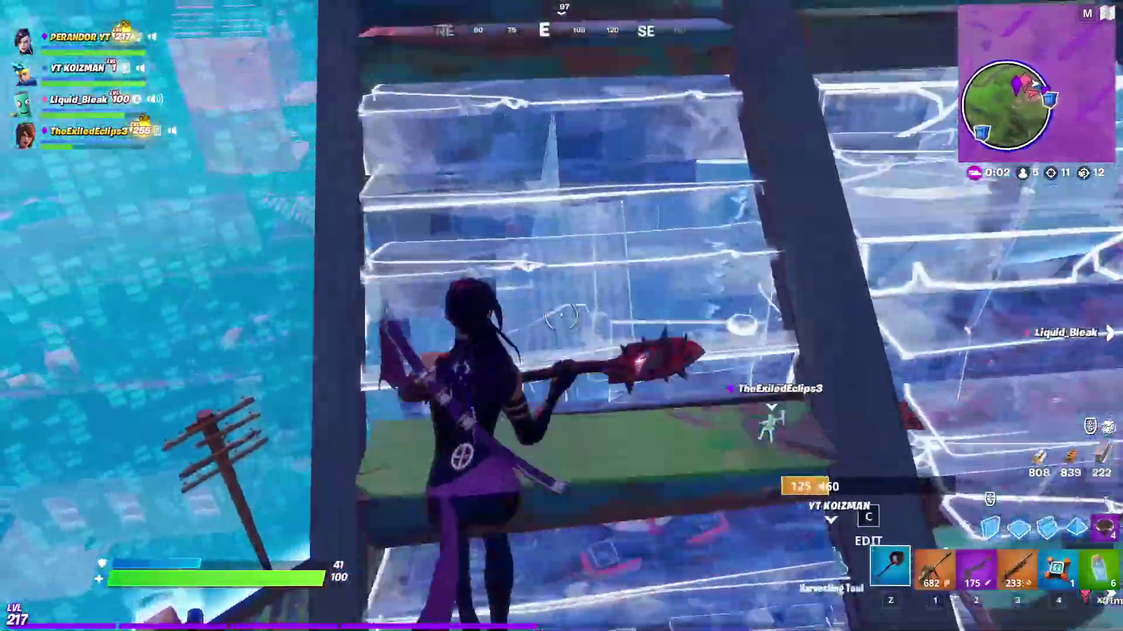
Extend the mid-air structure with metal floor pieces, returning to the Harvesting Tool after each placement.
key(q)
click(561, 315)
click(561, 316)
key(z)
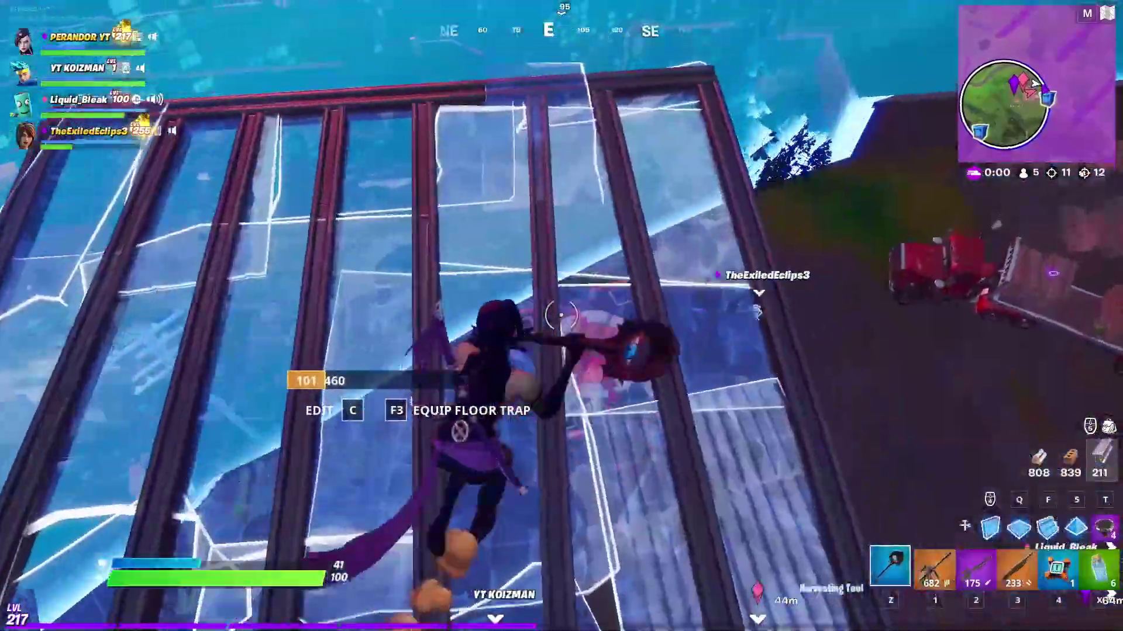
key(q)
click(562, 316)
key(z)
Cycle through the weapons in mid-air and no-scope the last opponent with the Heavy Sniper Rifle.
key(3)
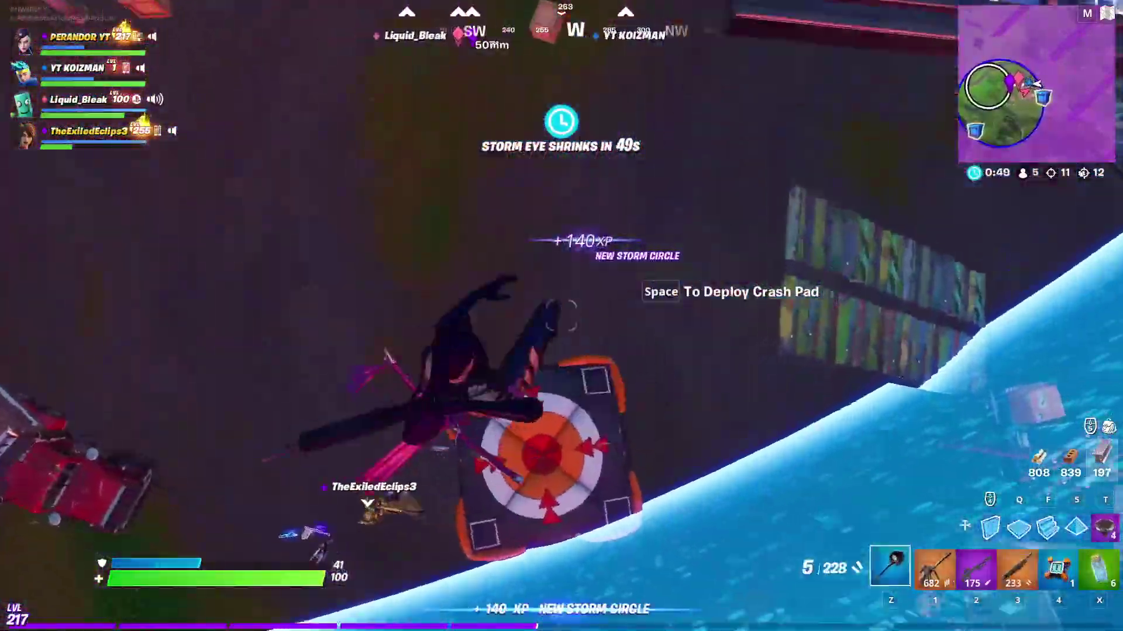
key(z)
key(3)
key(2)
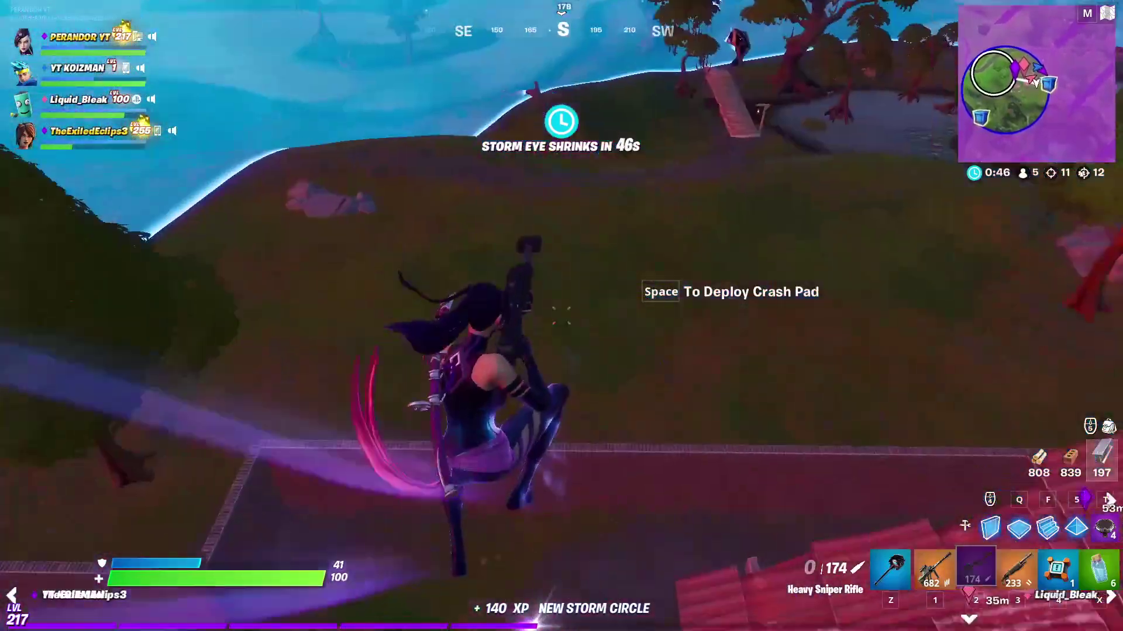
click(561, 316)
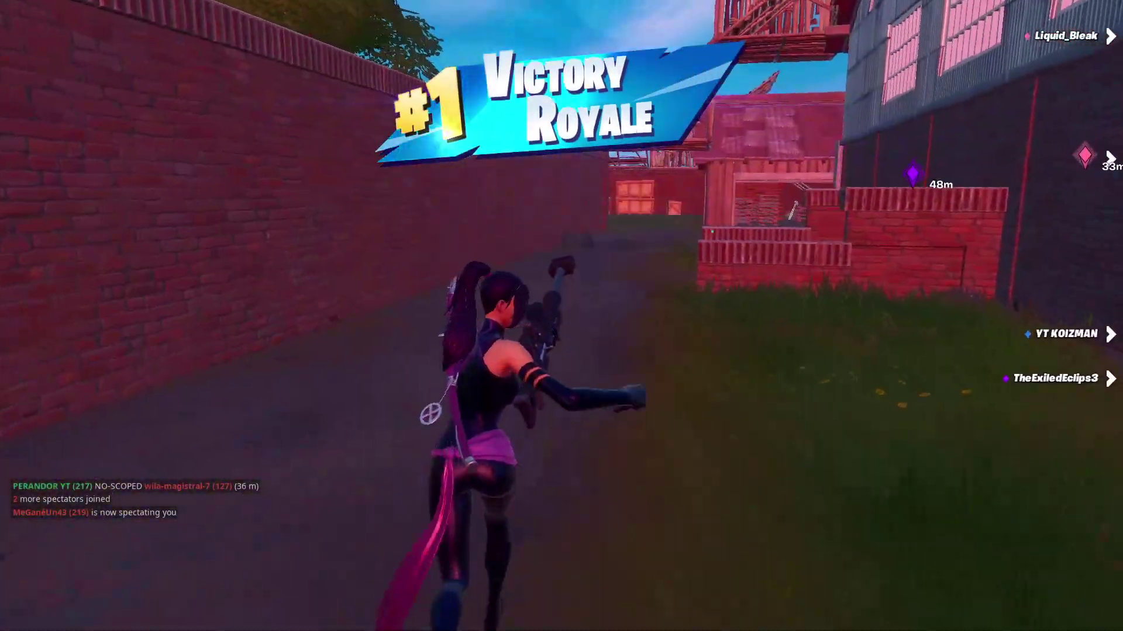
key(space)
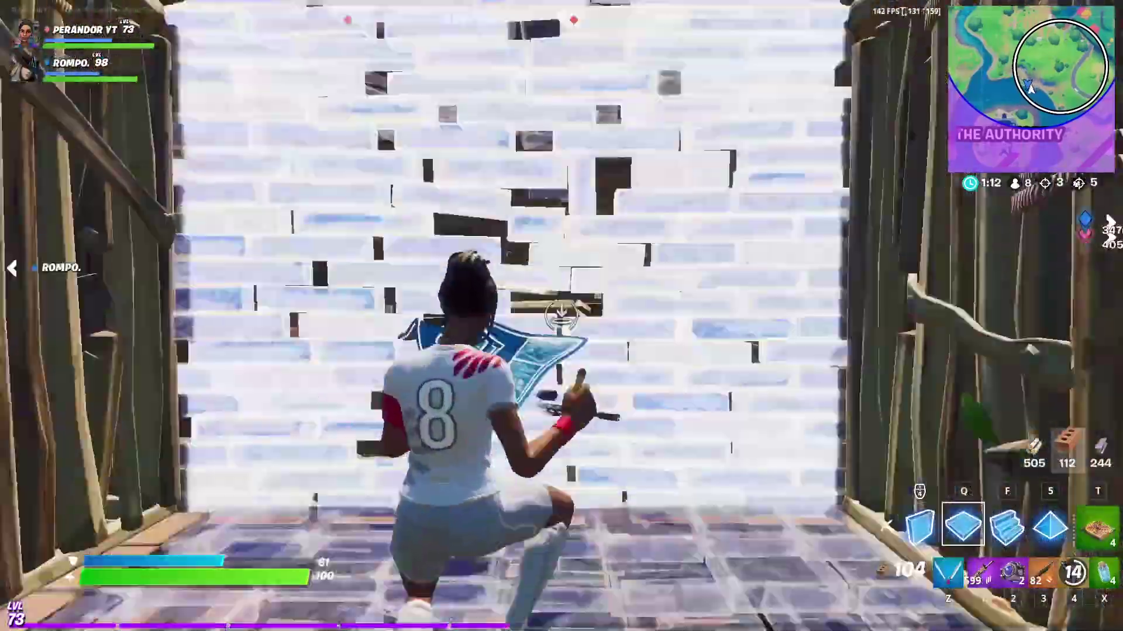
Edit the build piece beside the wooden box and knock down the opponent with the slot 3 weapon.
key(alt+z)
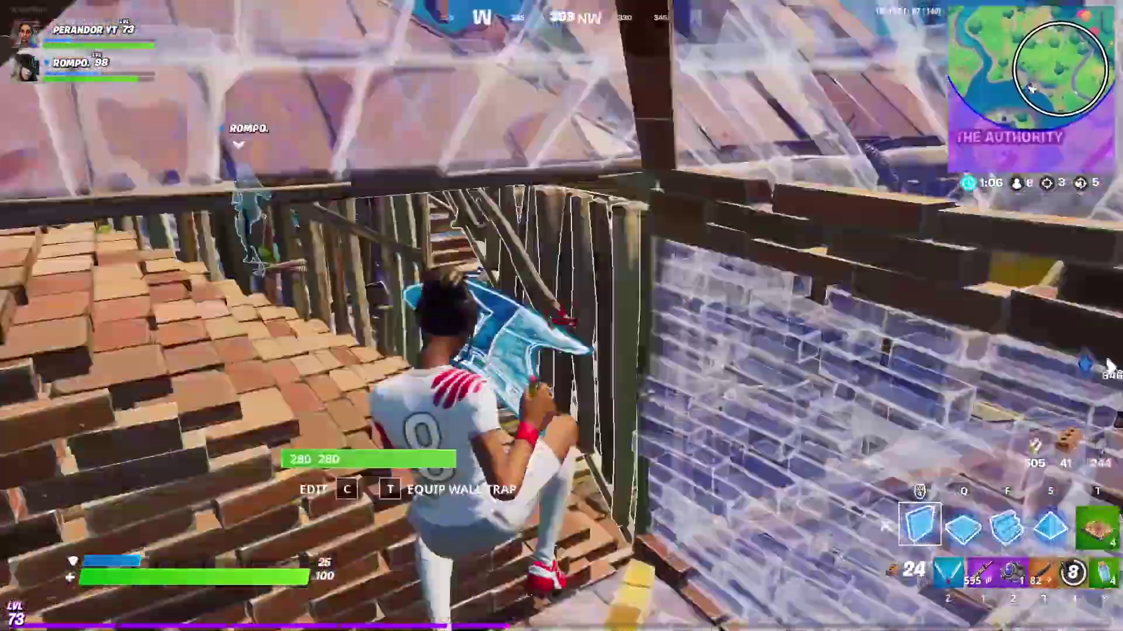
key(3)
key(c)
key(c)
click(562, 316)
key(1)
middle_click(561, 315)
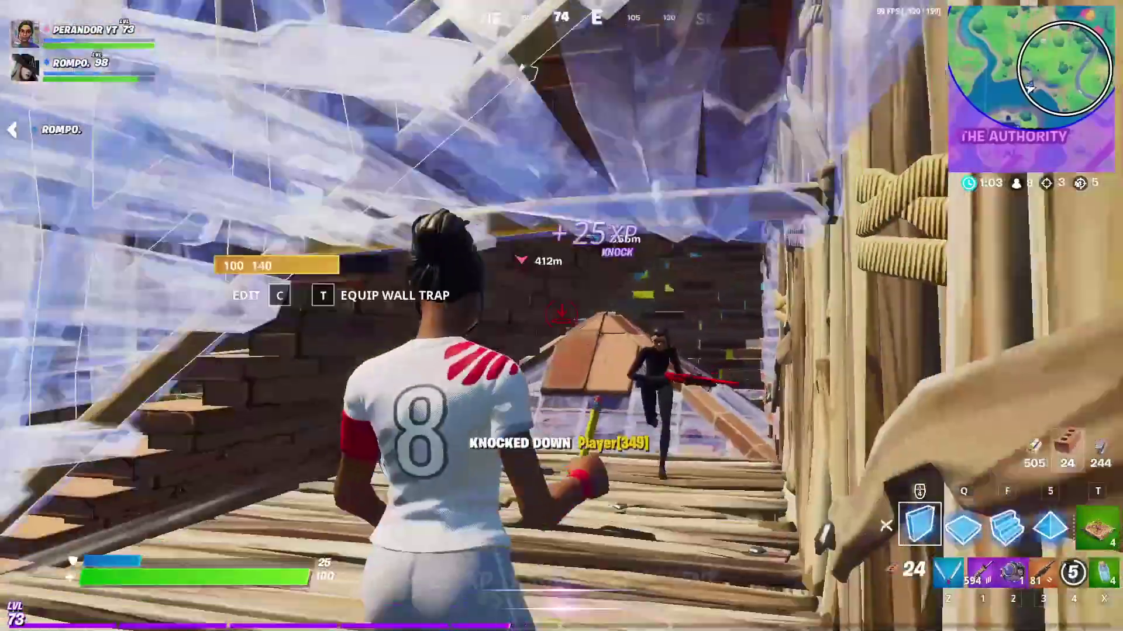
Fire the slot 3 weapon at the opponent inside the wooden box and switch to the slot 1 weapon.
key(3)
click(562, 315)
key(1)
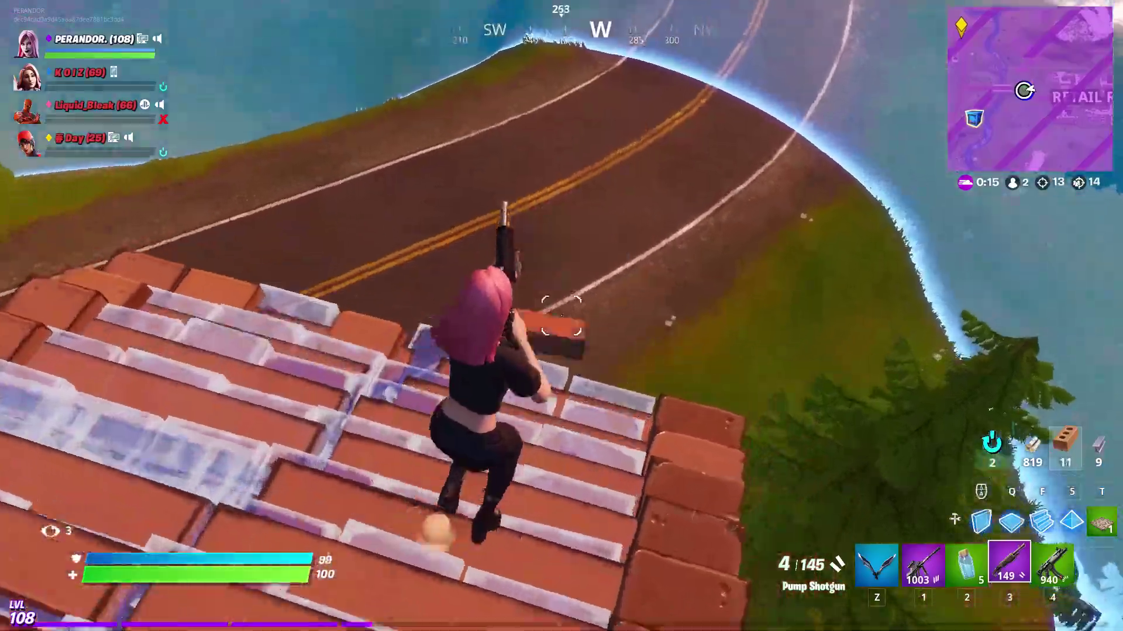
Shoot at the opponent's overhead builds with the Submachine Gun and Pump Shotgun, reloading between bursts.
key(1)
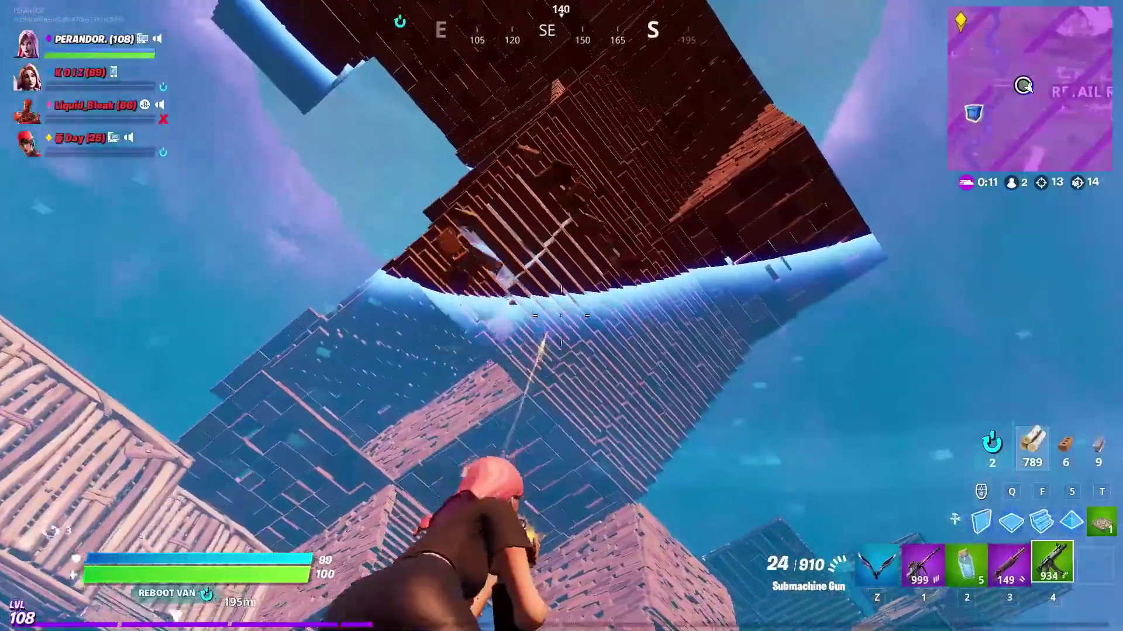
click(562, 315)
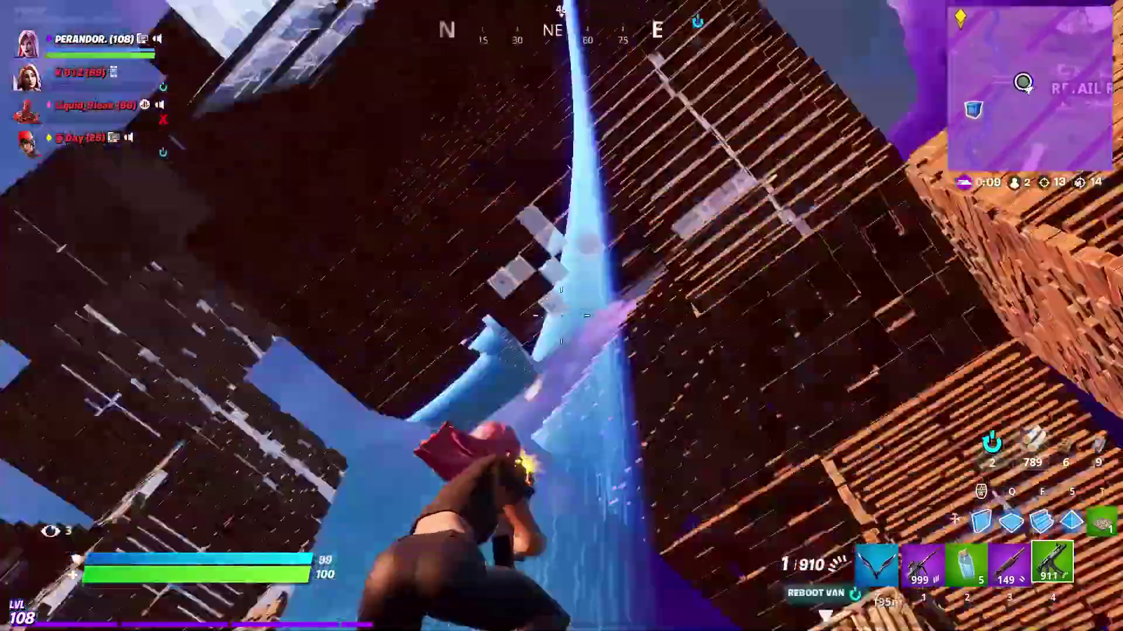
key(r)
key(r)
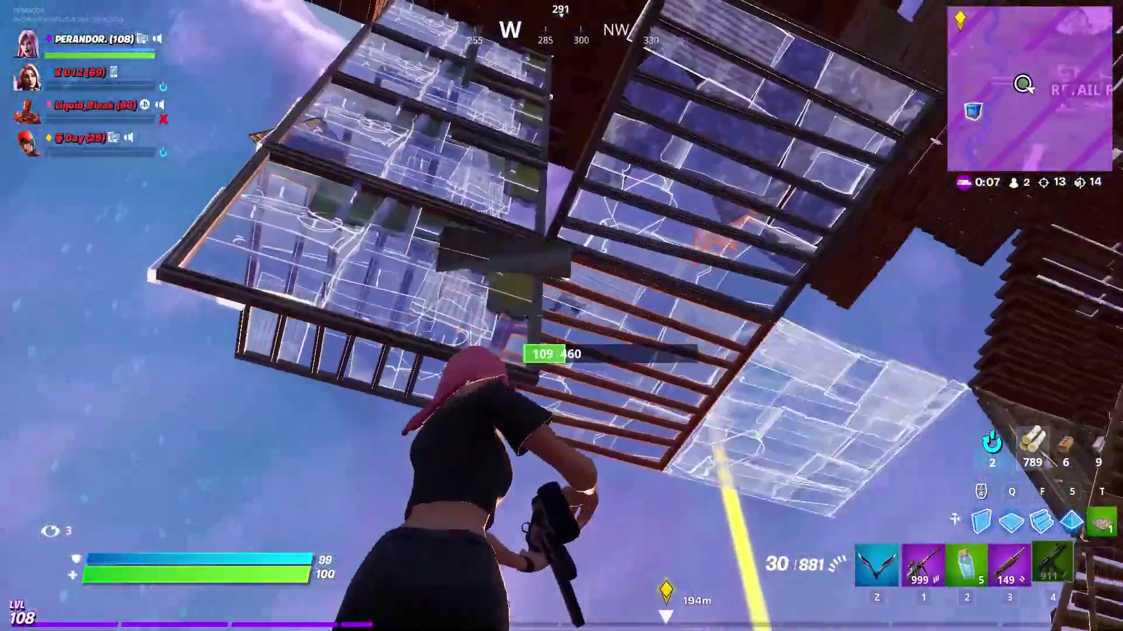
click(561, 316)
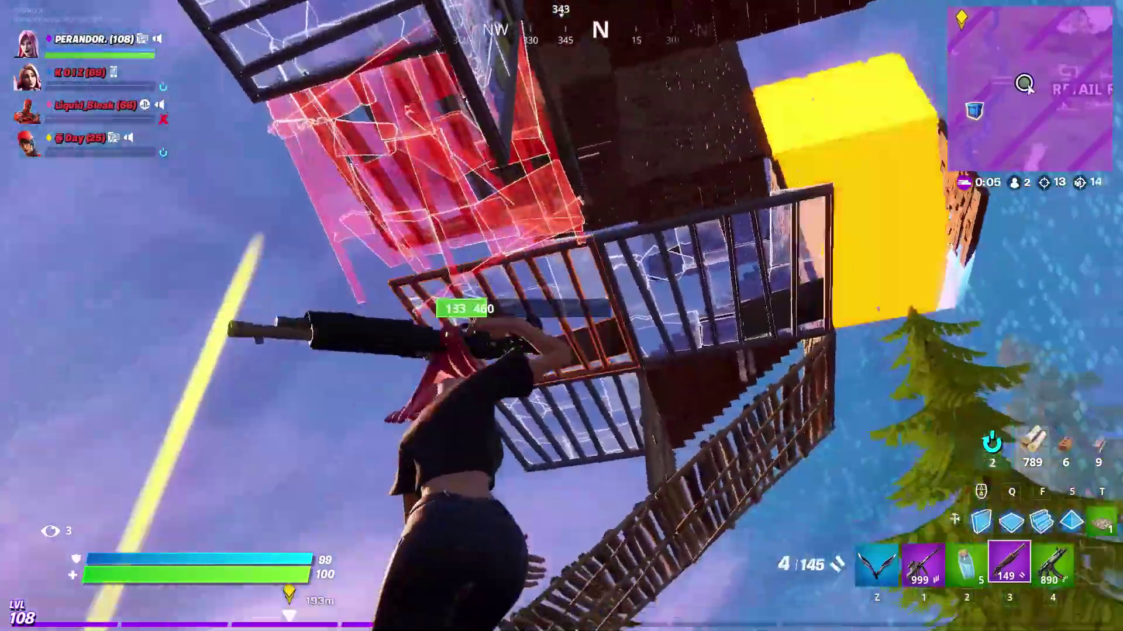
click(561, 316)
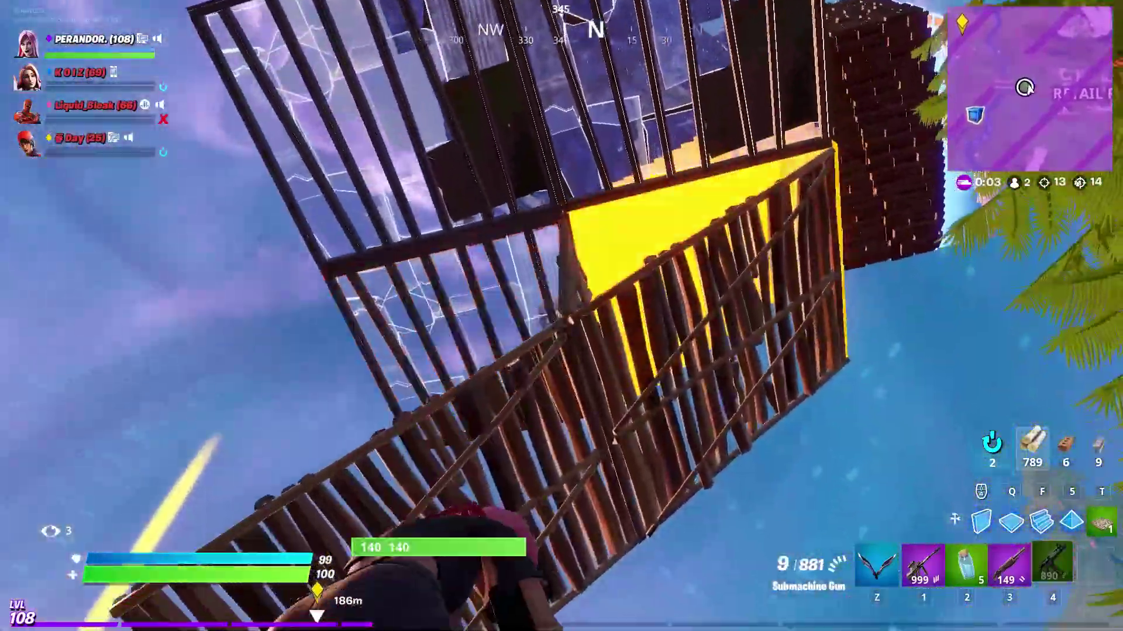
Build wooden ramps up toward the opponent's structure, readying the Pump Shotgun between placements.
key(f)
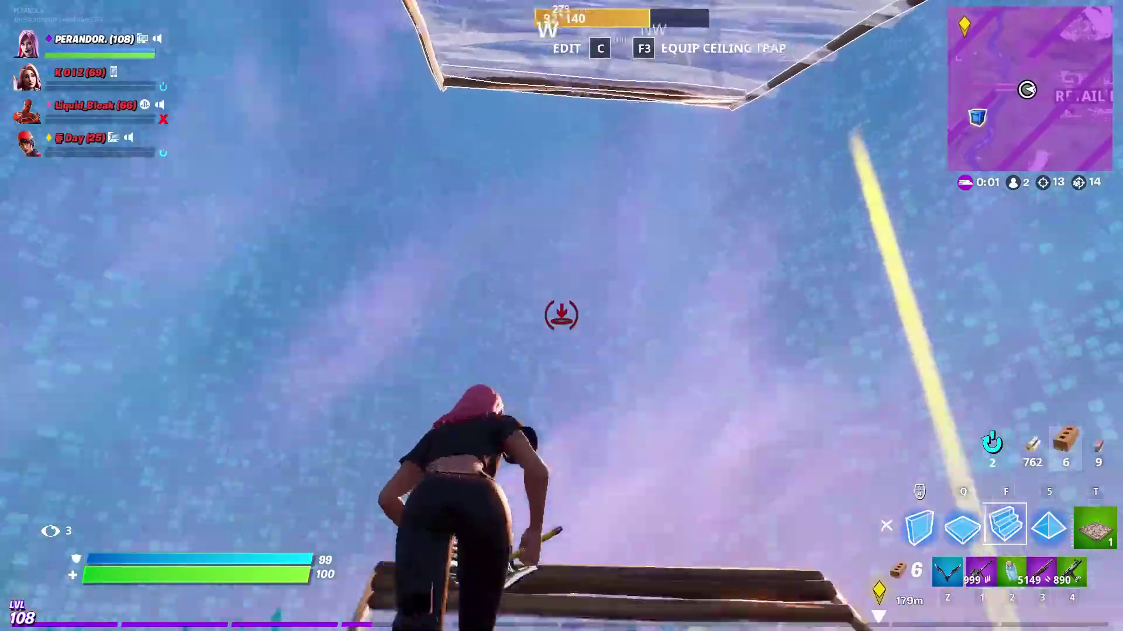
click(561, 316)
key(3)
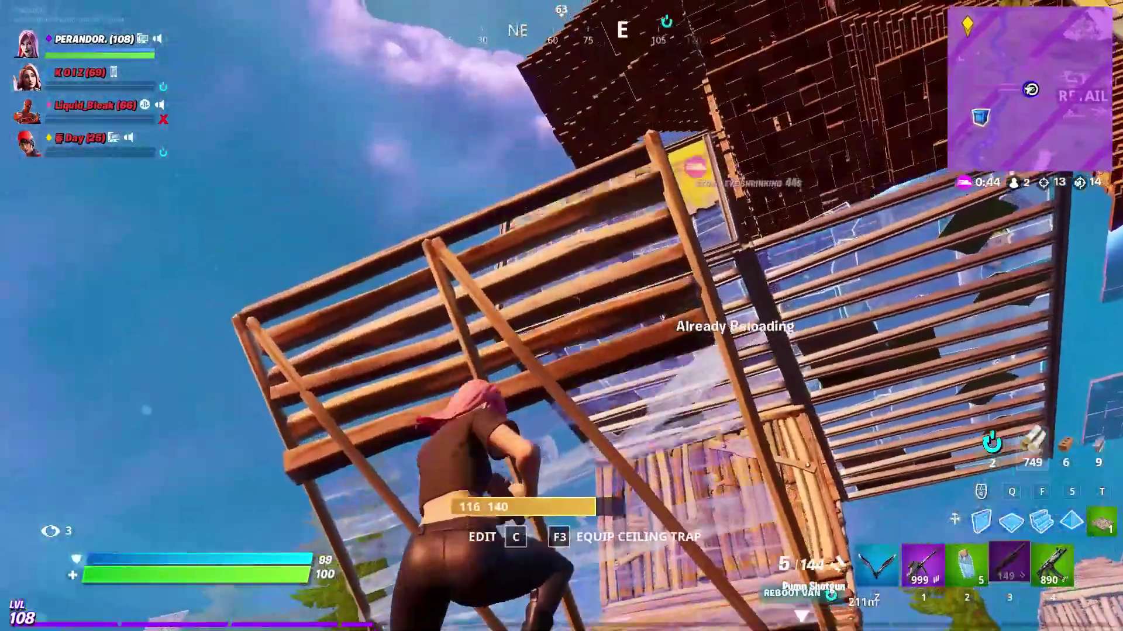
key(f)
click(562, 316)
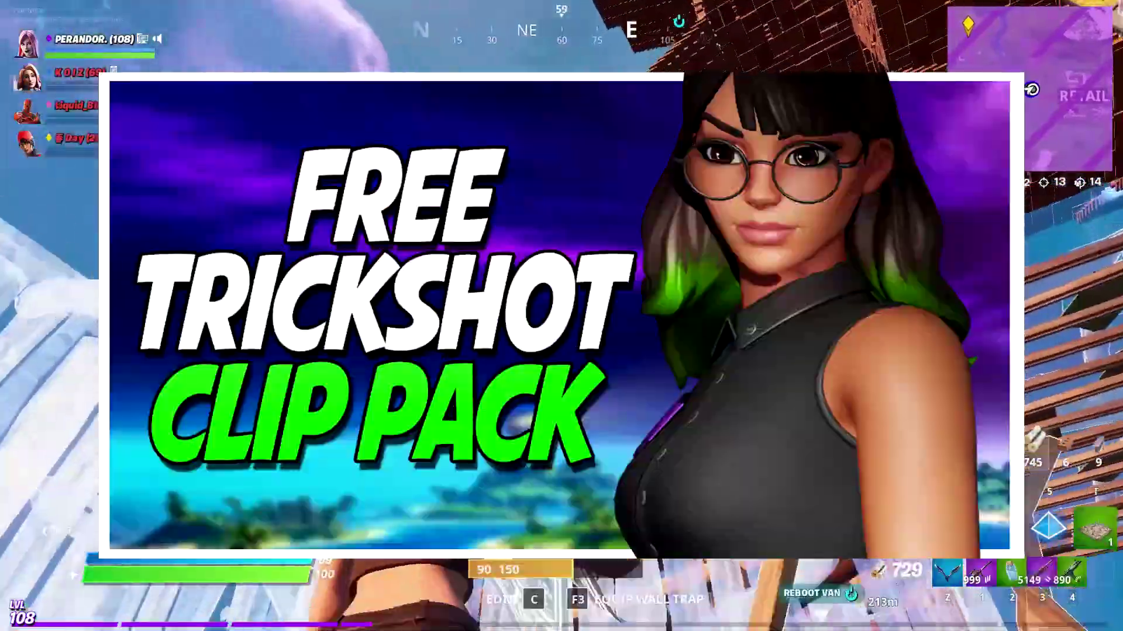
key(3)
key(f)
click(561, 315)
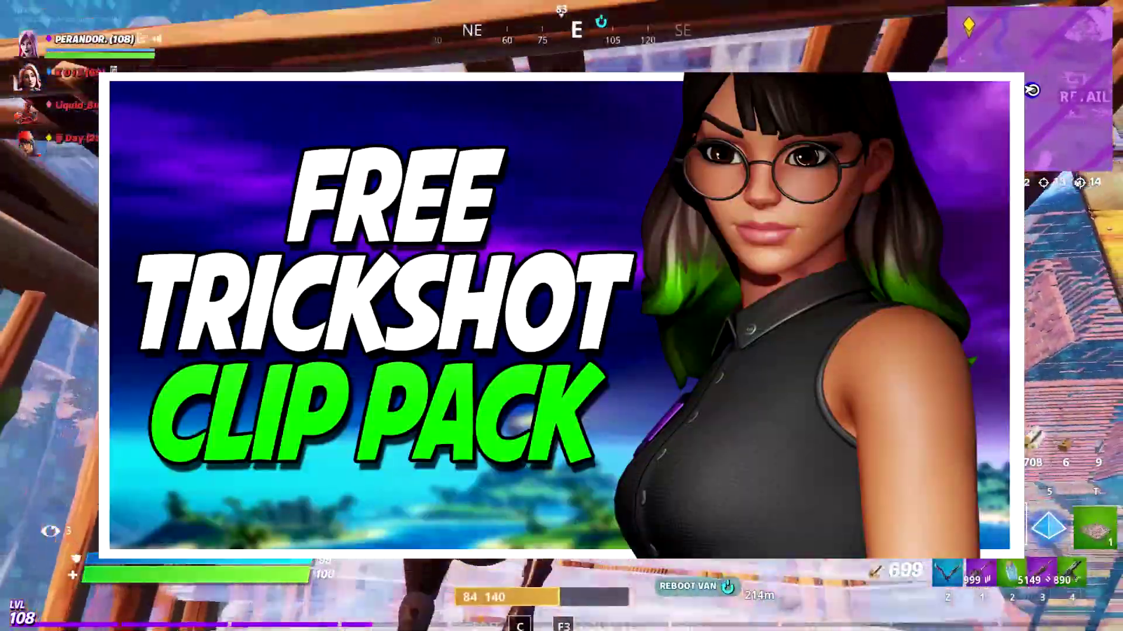
Place a wooden floor inside the climbing structure and ready the Pump Shotgun against the opponent above.
key(3)
key(q)
click(561, 316)
key(3)
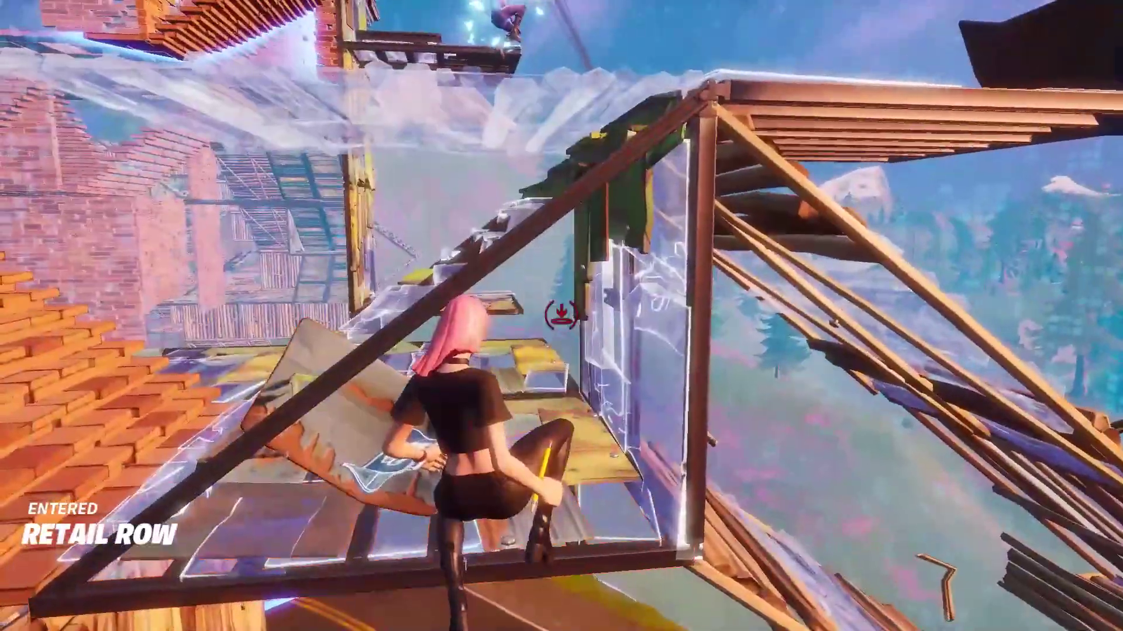
click(561, 316)
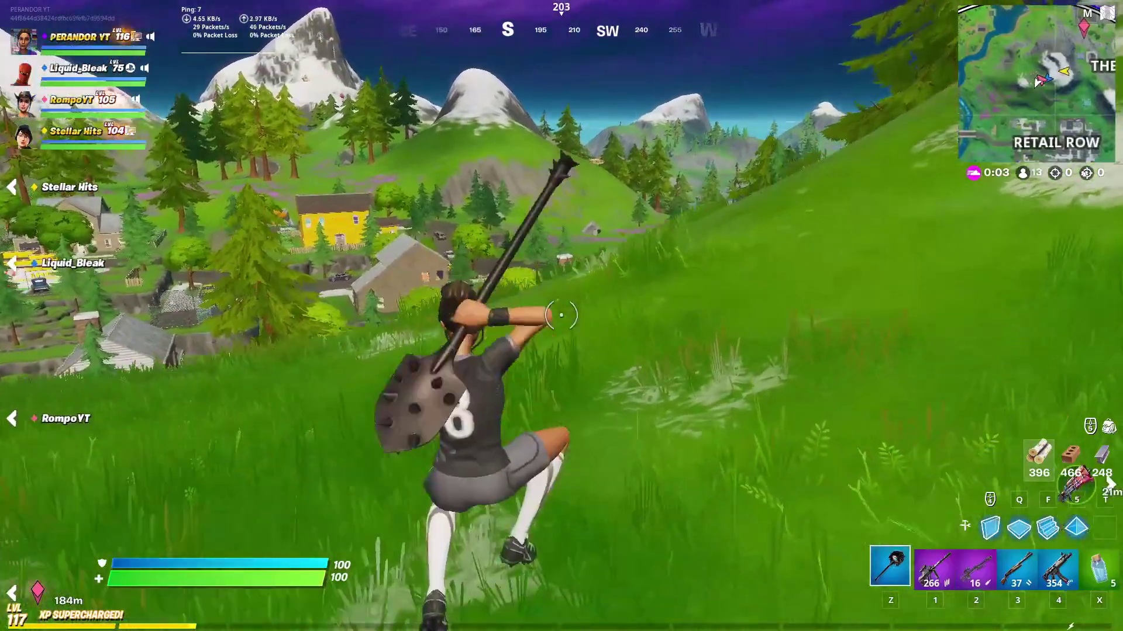
Run up the snowy hill near Retail Row while cycling between the Heavy Sniper Rifle, slot 3 weapon and Harvesting Tool.
key(2)
key(3)
key(z)
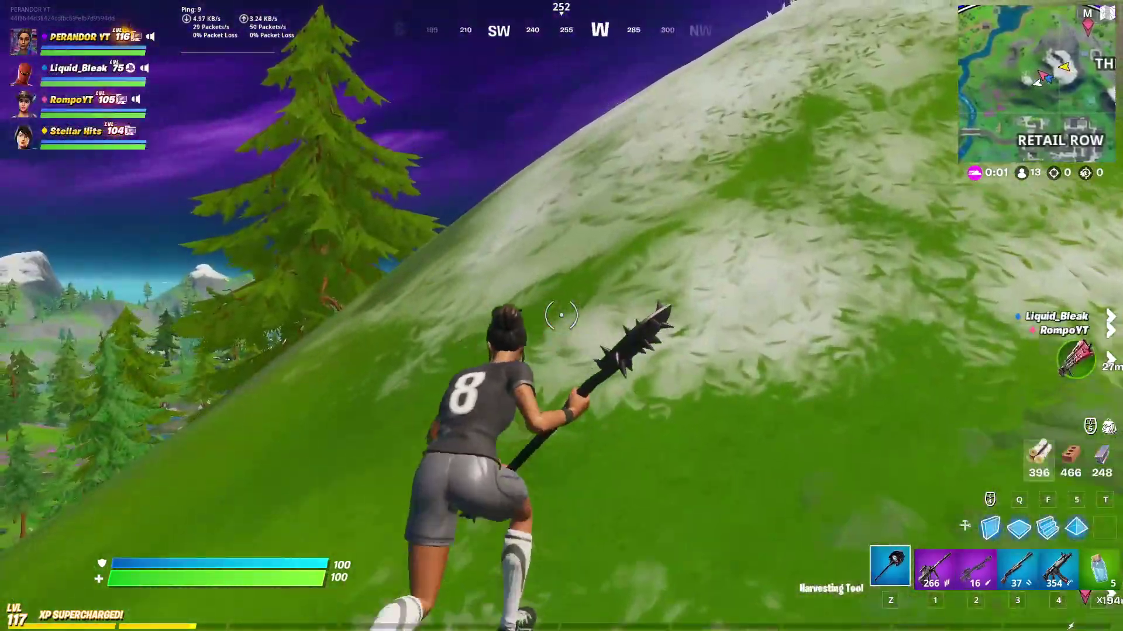
key(2)
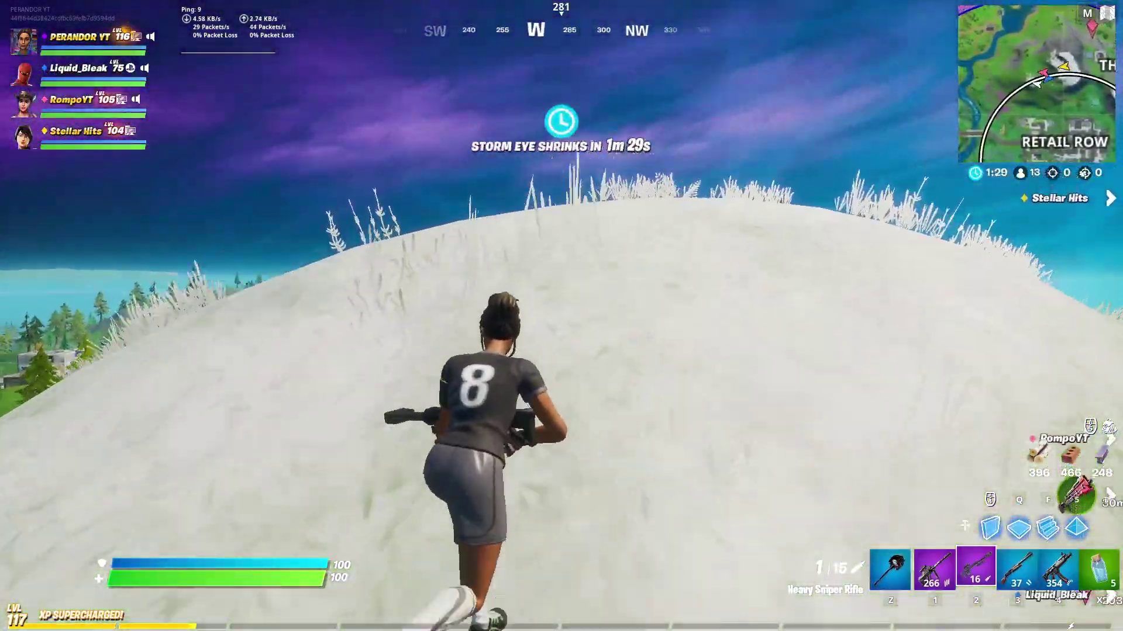
key(3)
key(z)
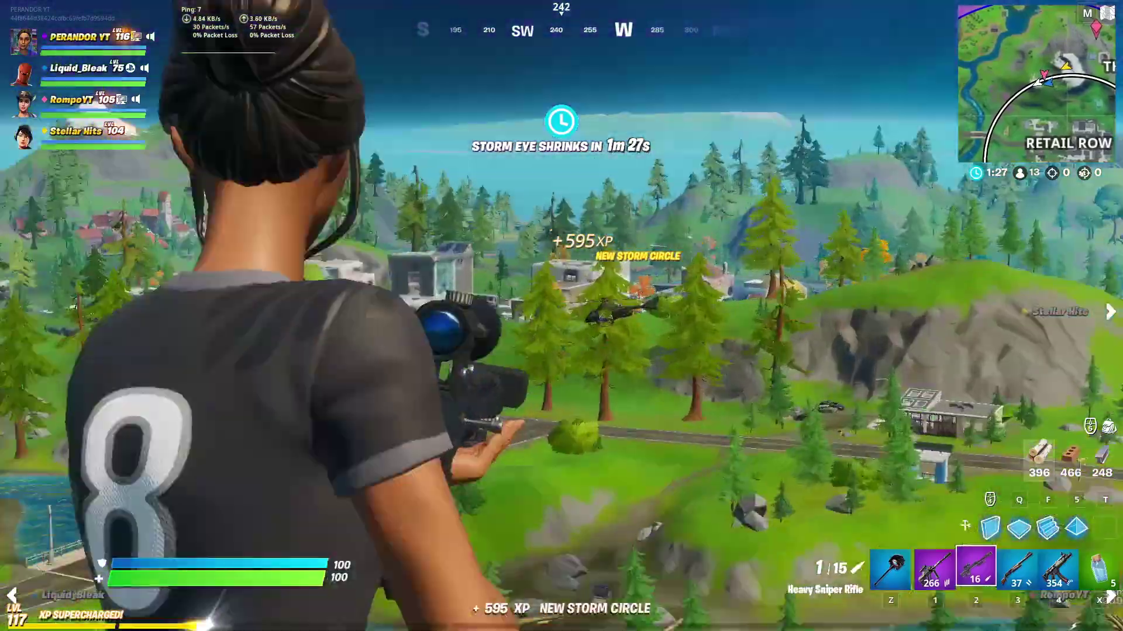
Snipe the distant opponent from the hilltop with the Heavy Sniper Rifle and follow up with Burst Assault Rifle fire.
right_click(561, 316)
click(561, 315)
key(1)
click(562, 315)
click(562, 316)
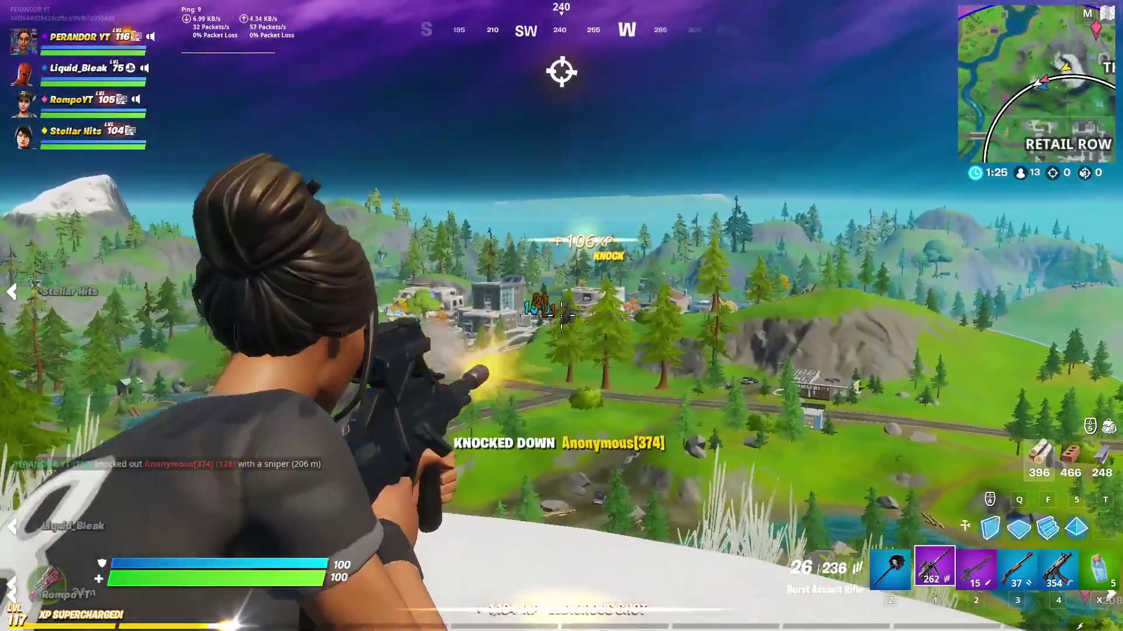
click(561, 316)
click(561, 315)
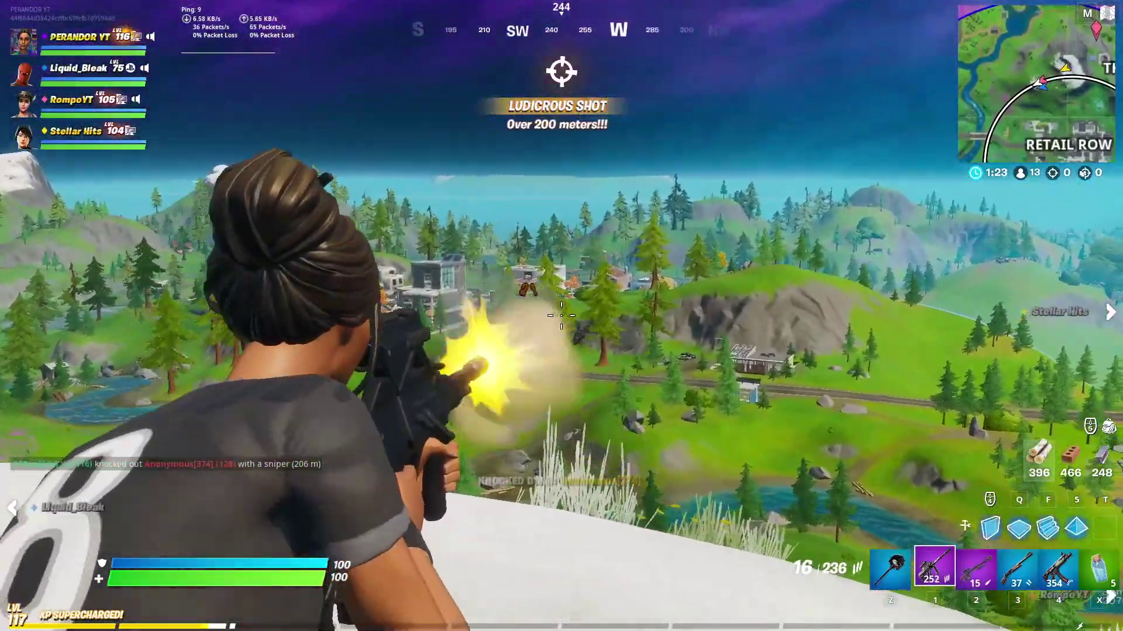
Fire the Burst Assault Rifle at the distant opponent and build a wooden floor and ramp on the snowy hilltop.
click(561, 316)
click(562, 316)
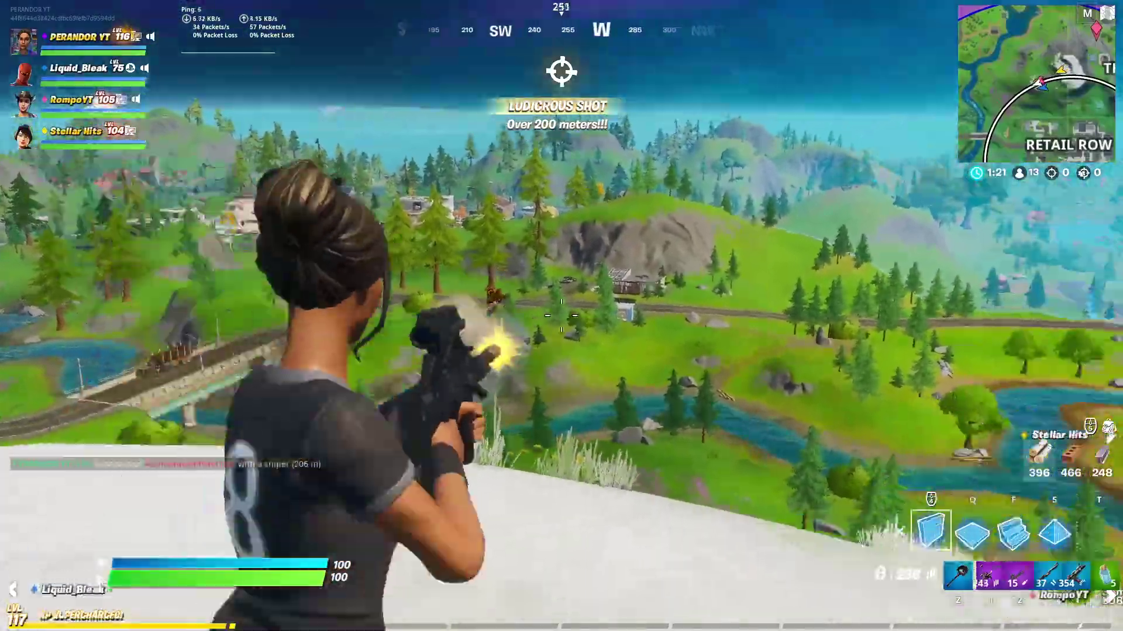
key(q)
click(561, 316)
key(f)
click(561, 316)
click(561, 316)
click(561, 316)
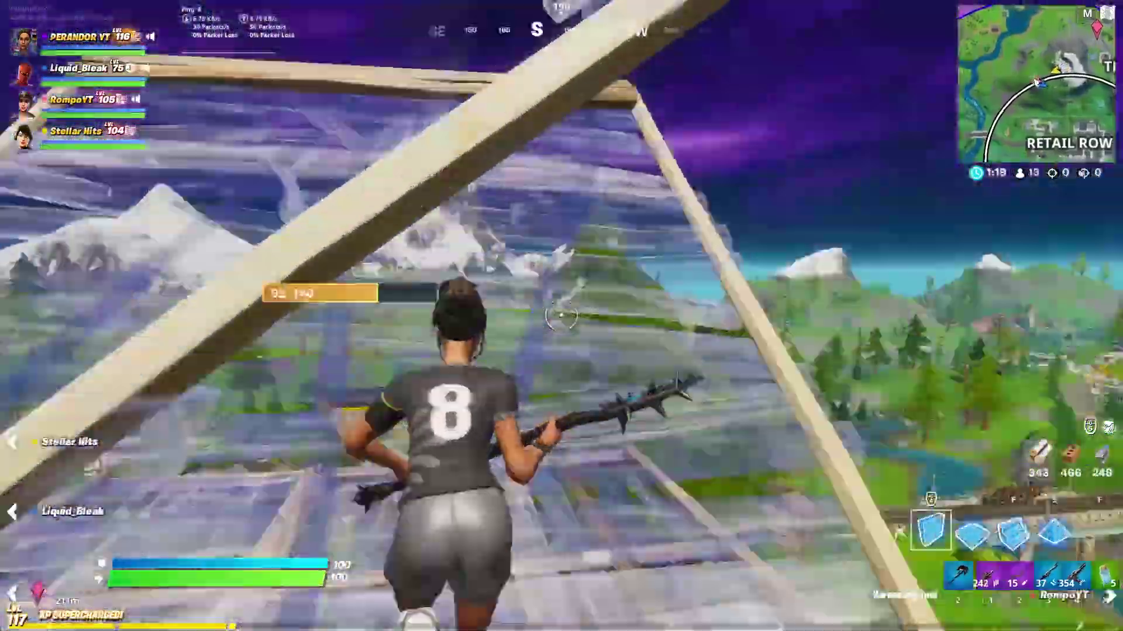
Extend the wooden ramps above the hilltop and fire the Heavy Sniper Rifle from the structure.
click(562, 315)
click(561, 316)
key(f)
click(561, 316)
key(2)
click(561, 316)
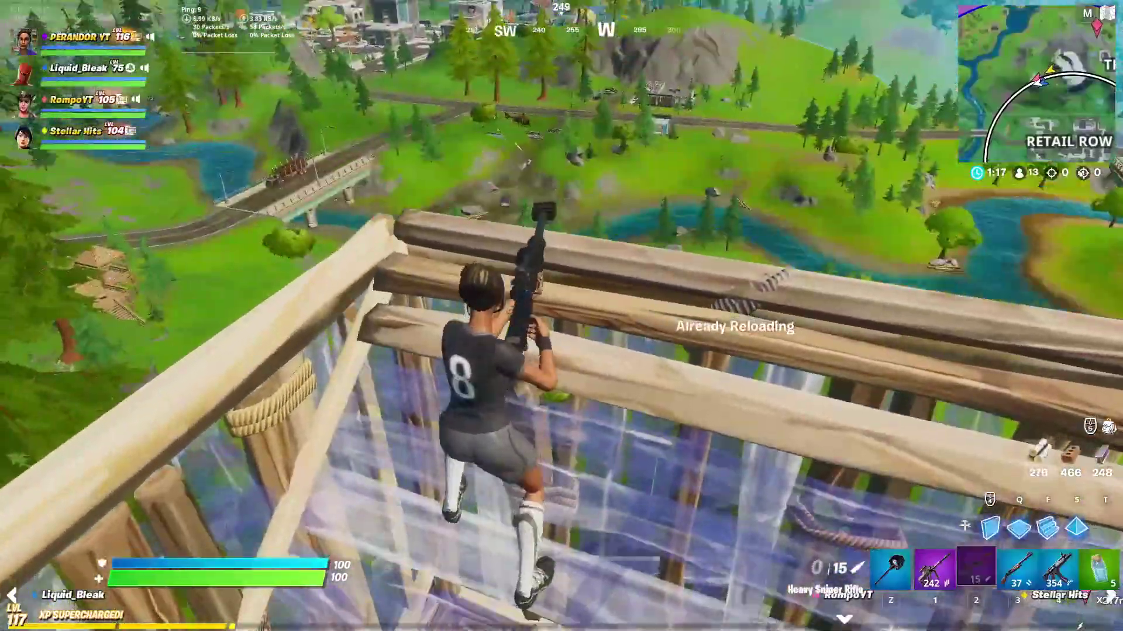
key(space)
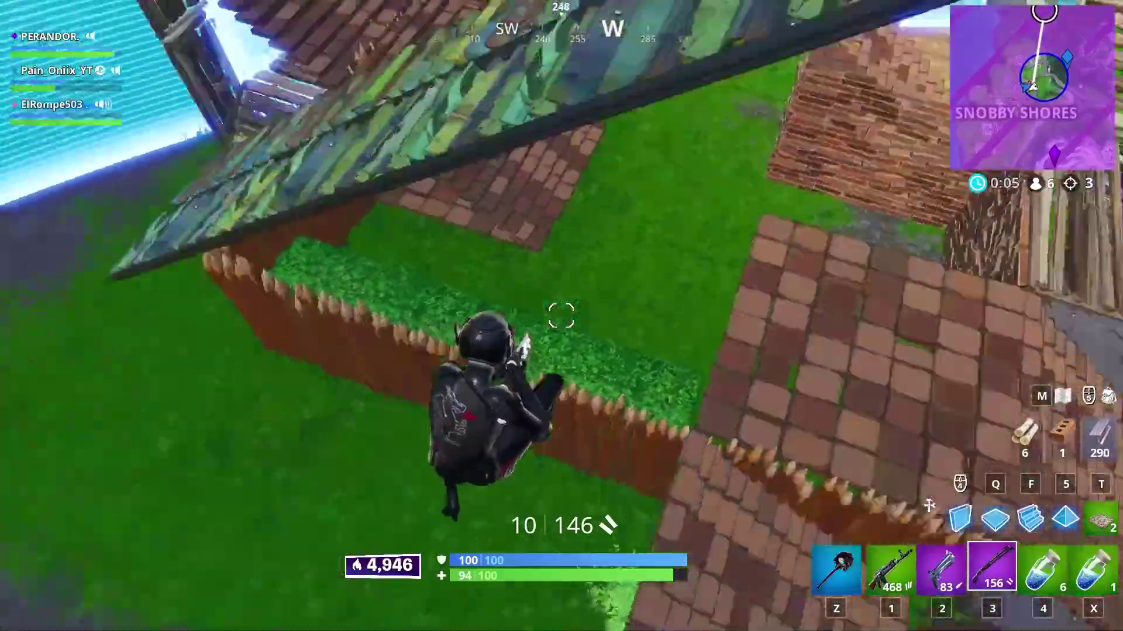
Edit a building piece at Snobby Shores and jump through the brick structures beside the storm wall.
key(c)
click(561, 316)
key(c)
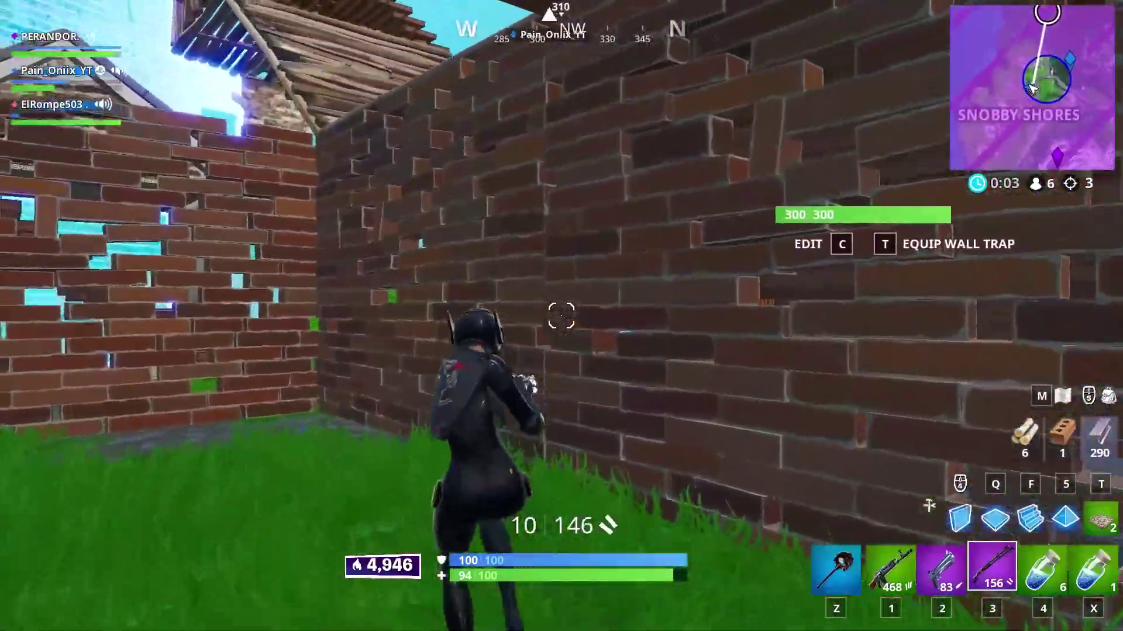
key(space)
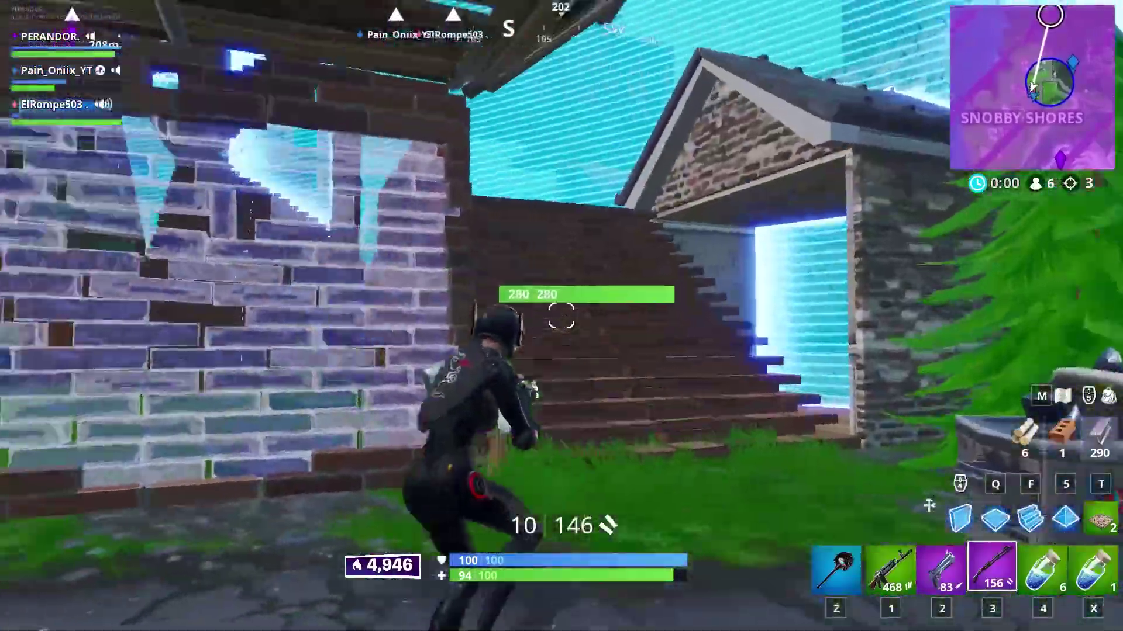
key(space)
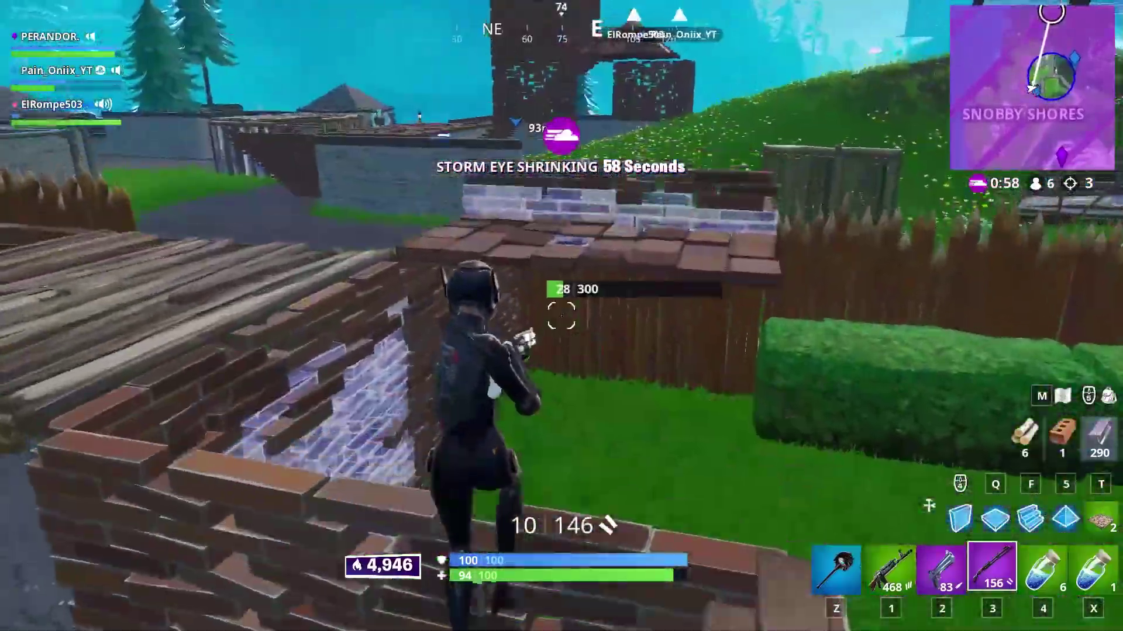
Place a metal ramp on the brick structure, ready the slot 3 shotgun and shoot at the opponent and the floor above.
key(f)
click(561, 316)
key(3)
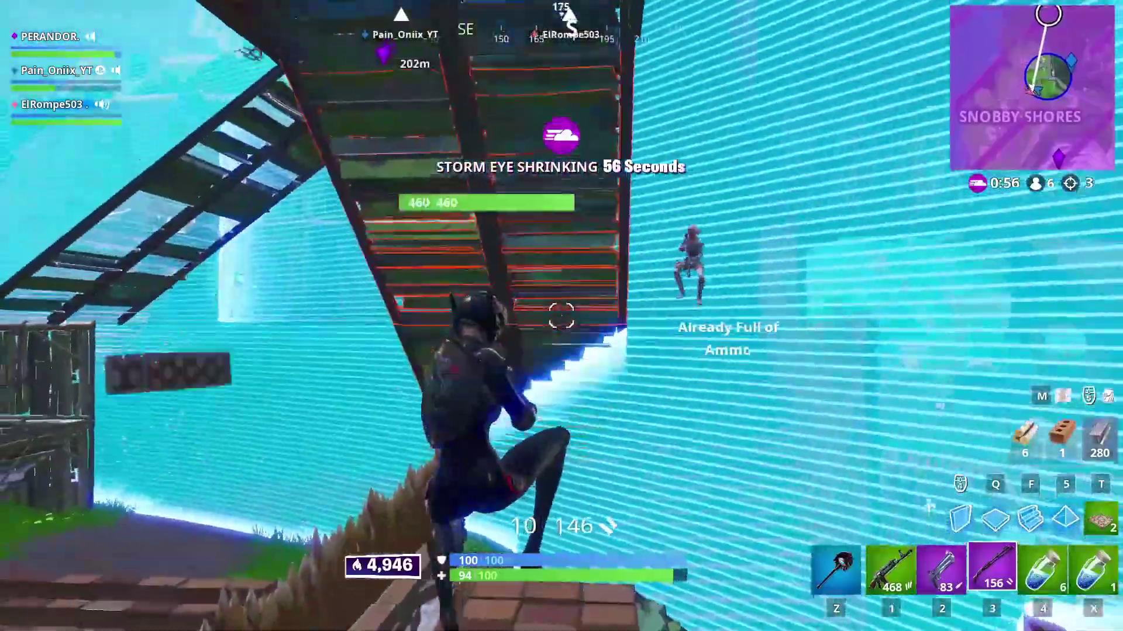
click(562, 316)
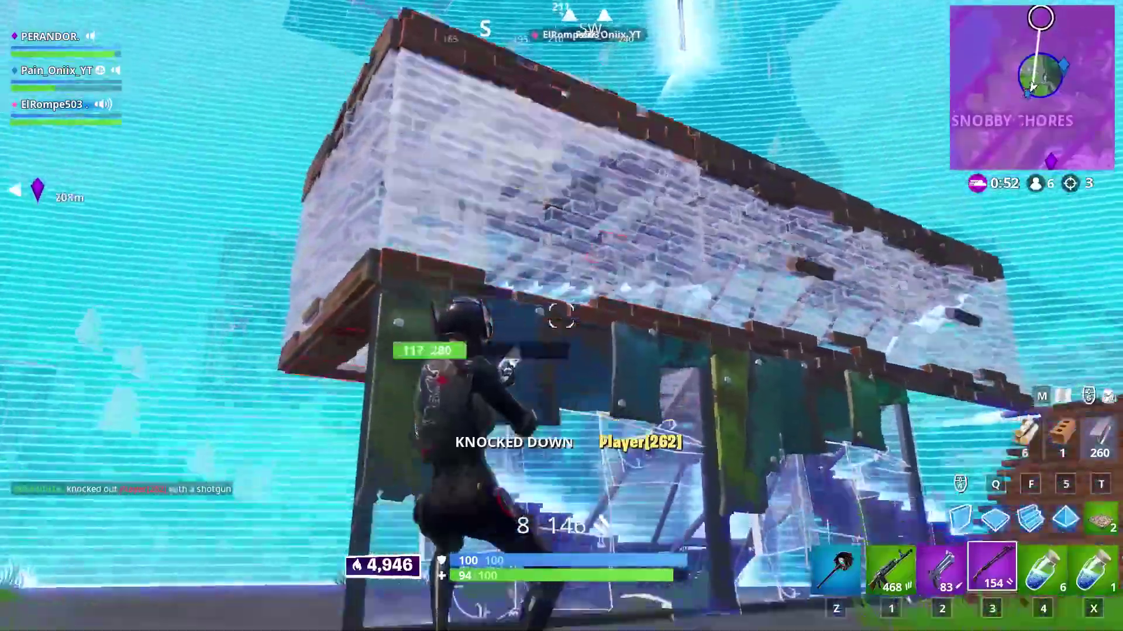
click(562, 316)
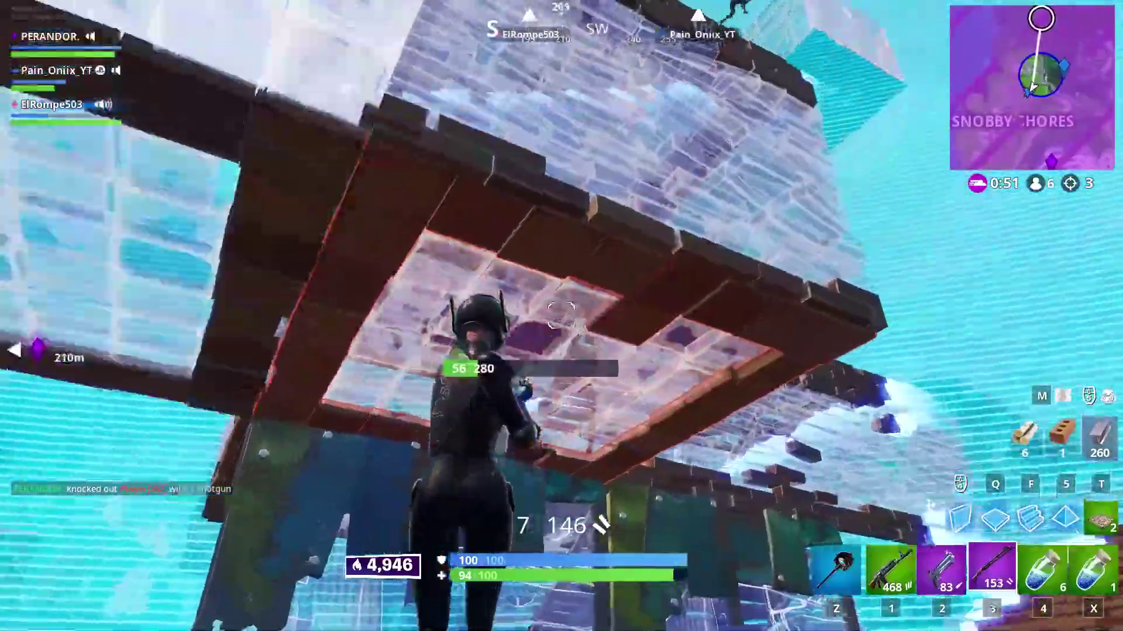
Eliminate the remaining Snobby Shores opponents by switching between the rifle, pistol and shotgun and building a ramp.
key(2)
key(1)
click(561, 315)
key(2)
click(562, 316)
key(3)
click(562, 315)
click(561, 316)
click(562, 316)
key(f)
key(2)
click(561, 316)
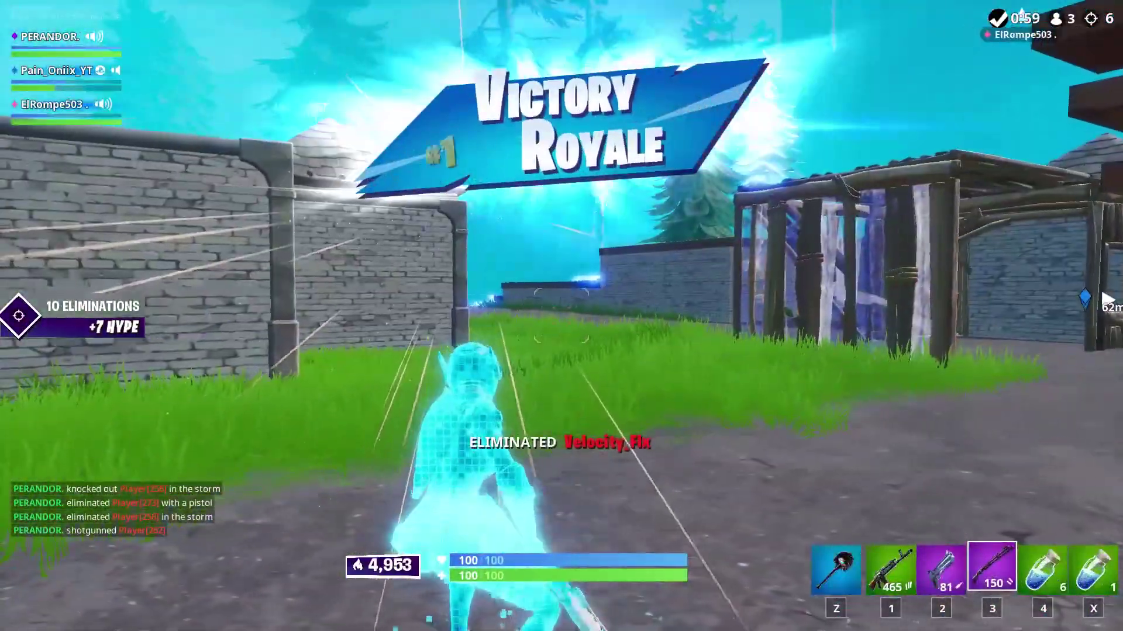
key(2)
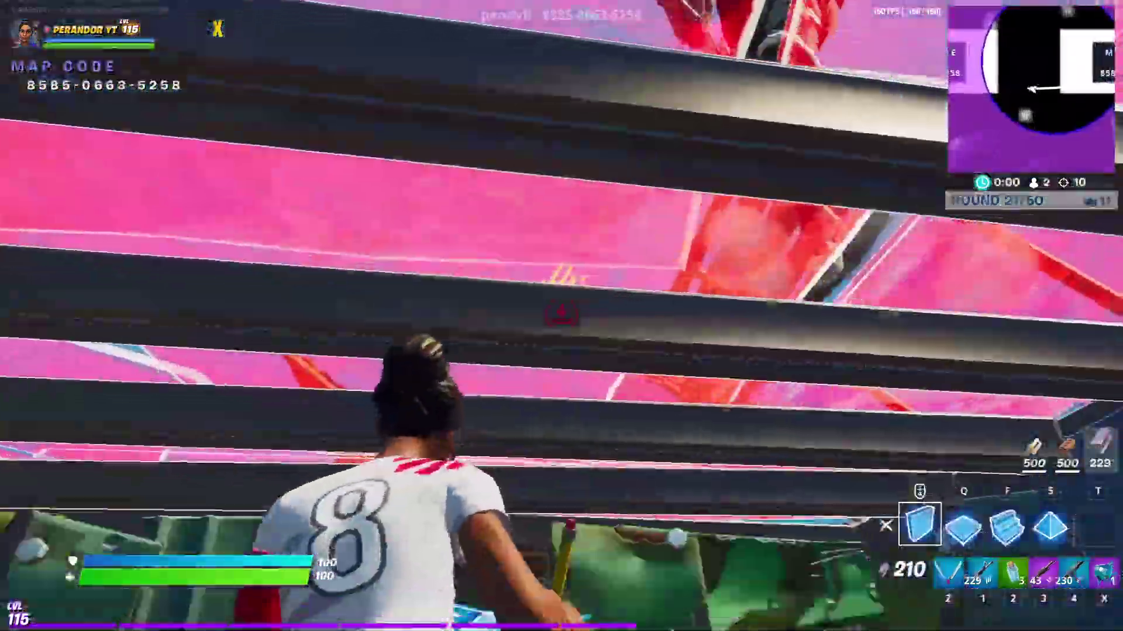
Build ramps and edit a piece in the creative map round while switching weapons and firing at the opponent.
key(3)
key(f)
key(3)
key(1)
click(561, 315)
key(3)
key(f)
key(c)
key(c)
click(562, 316)
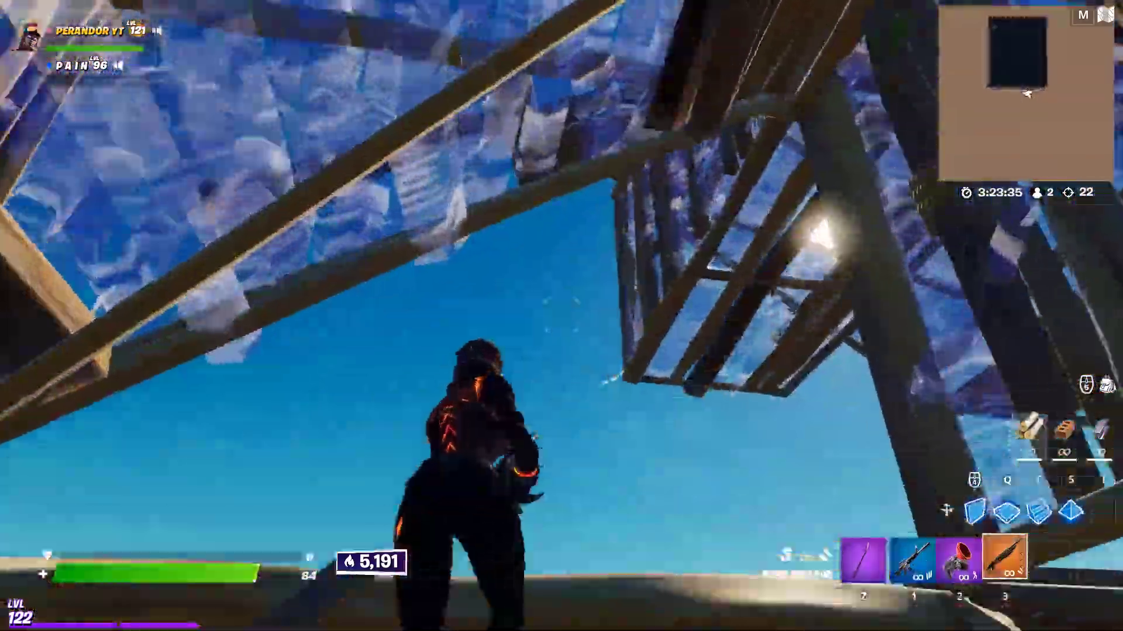
Build and edit wooden ramps, walls and floors around the opponent in the 1v1 build fight, firing between placements.
key(f)
click(562, 316)
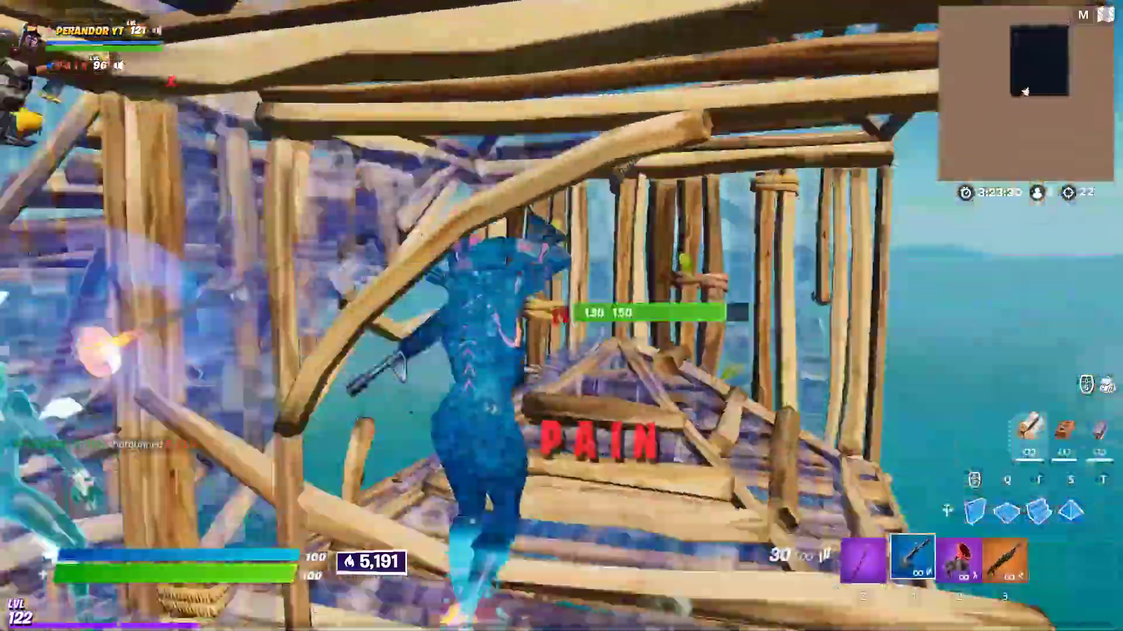
click(561, 316)
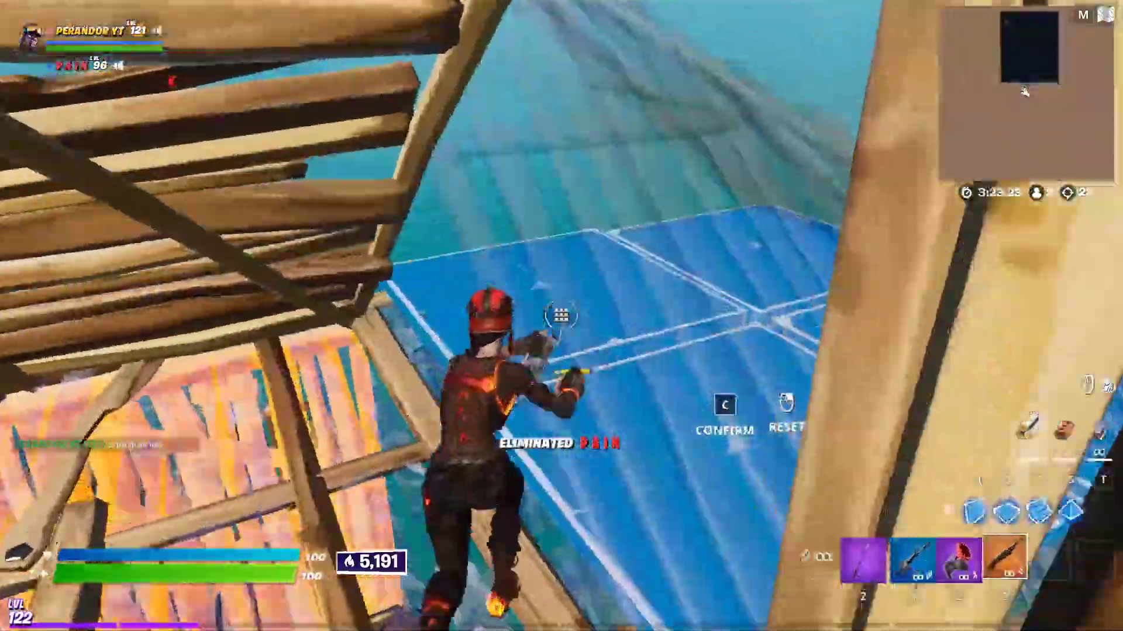
key(c)
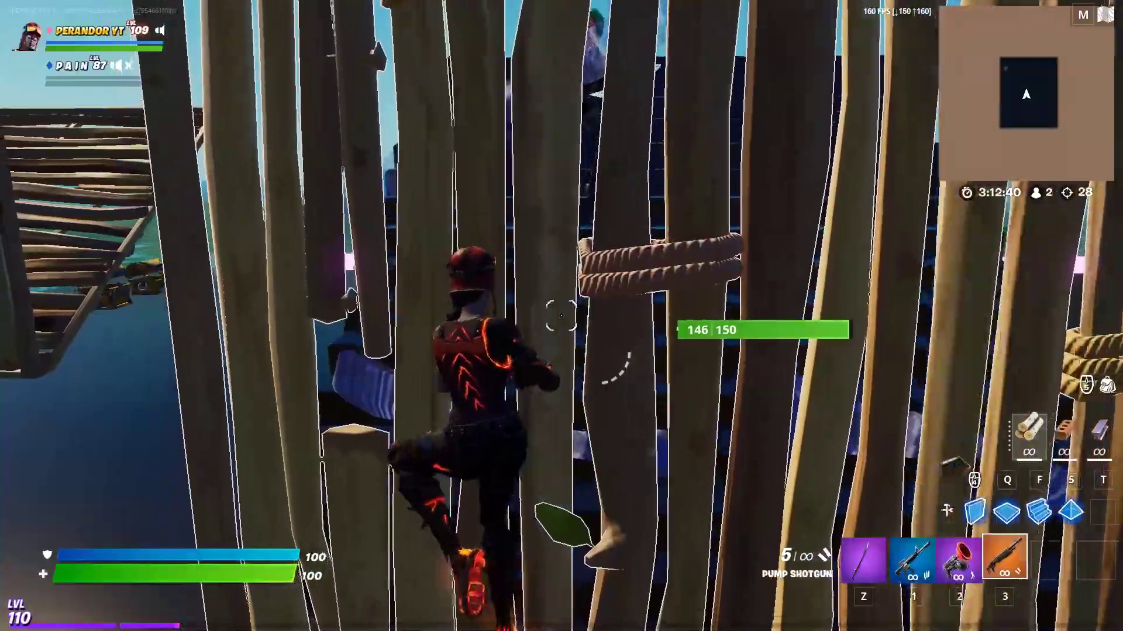
key(w)
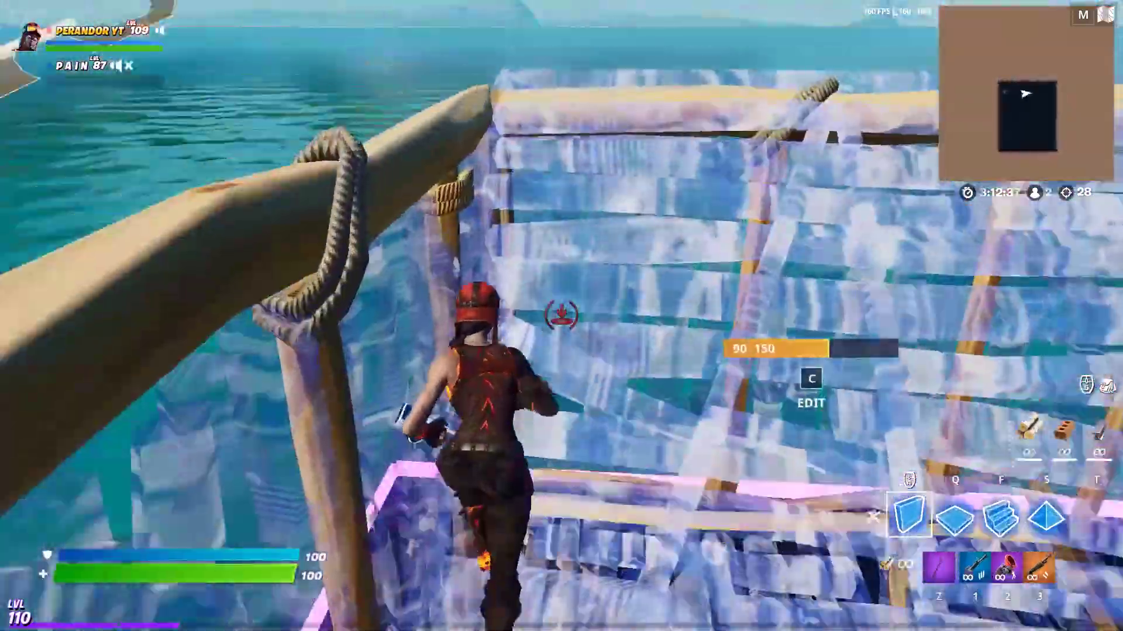
key(q)
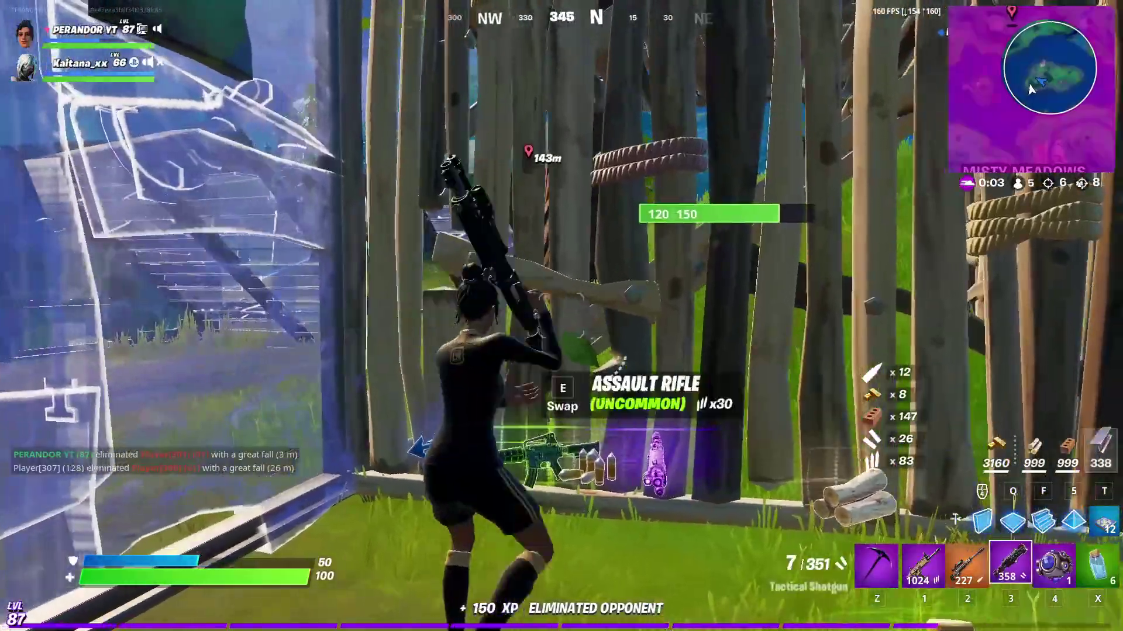
Move past the dropped loot at Misty Meadows and out of the structure, alternating between the Harvesting Tool and Tactical Shotgun.
key(s)
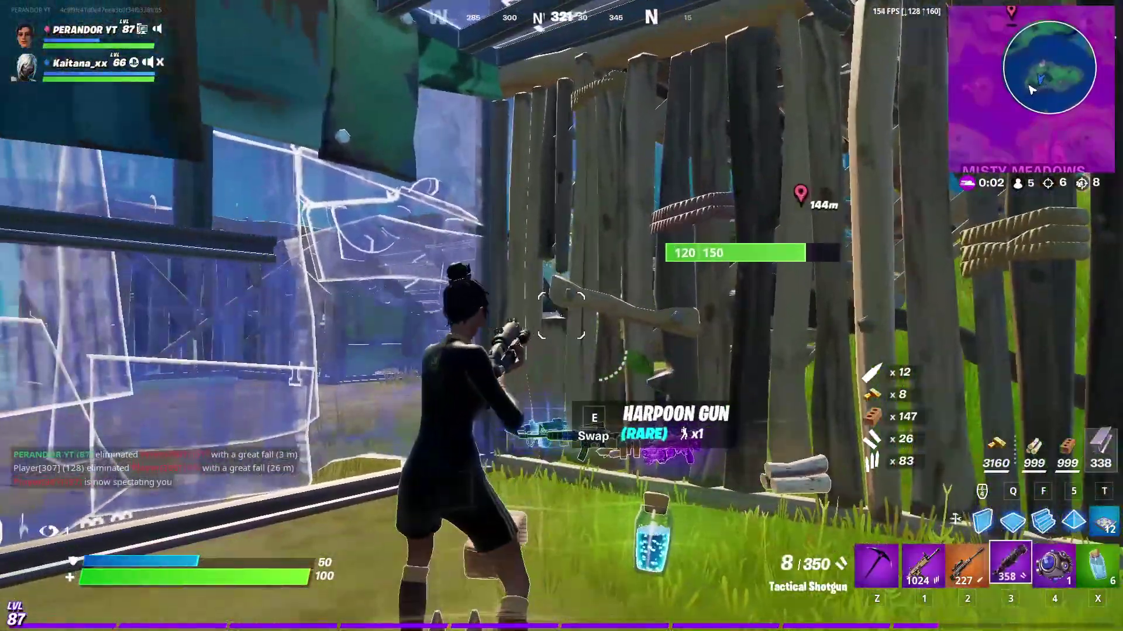
key(d)
key(w)
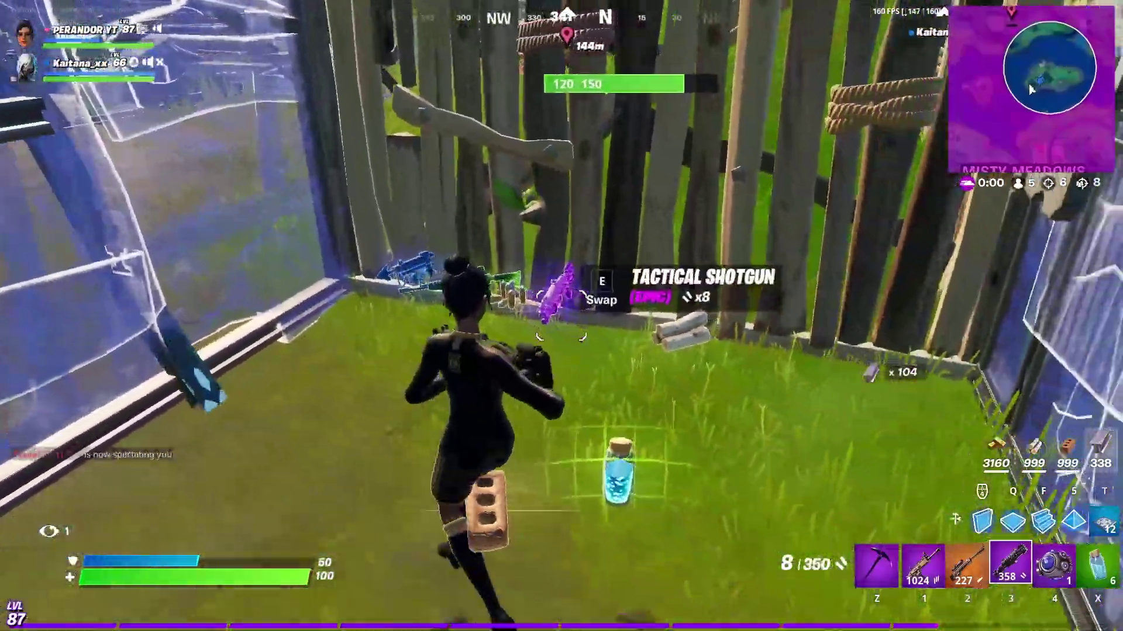
key(z)
key(w)
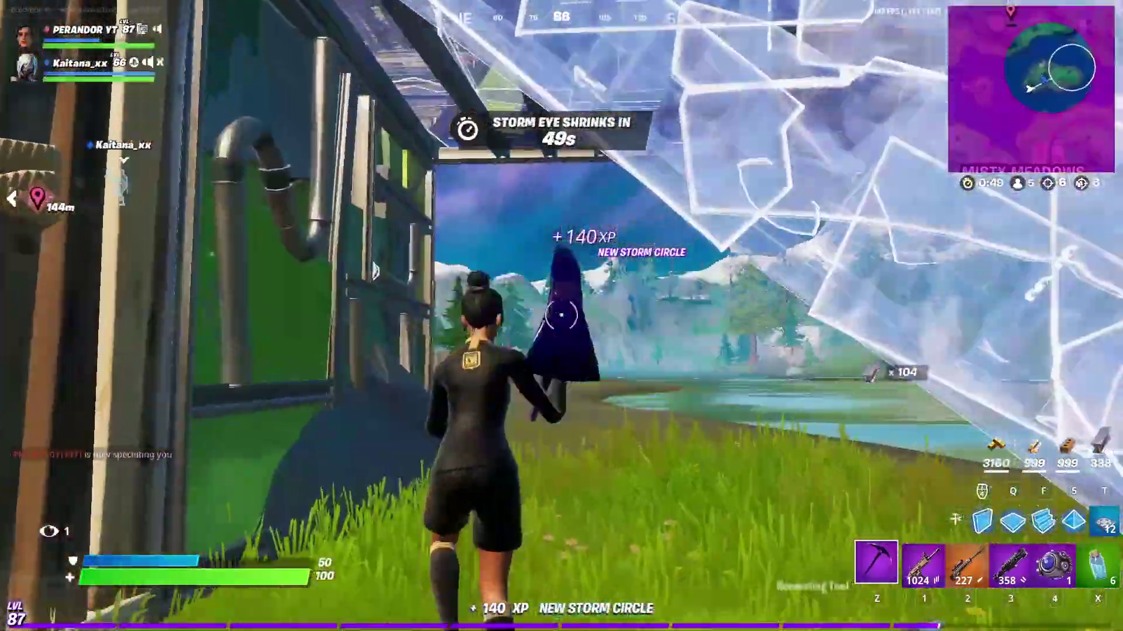
key(3)
key(z)
key(w)
Snipe the opponent standing on the rock in the head with the slot 2 sniper rifle and ready the Harvesting Tool.
key(2)
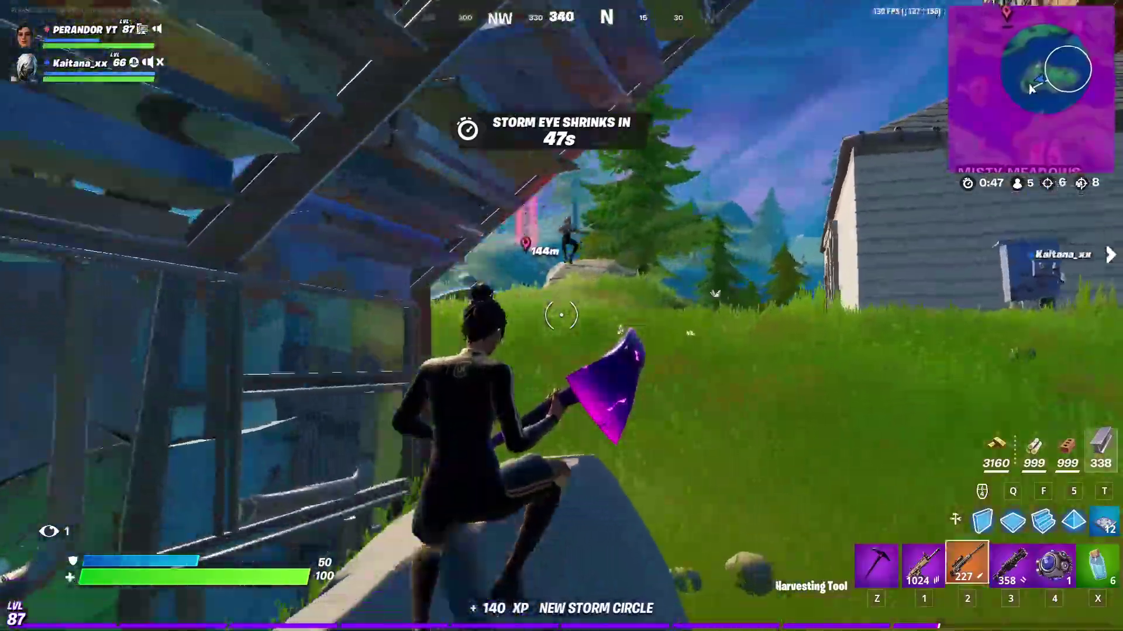
click(561, 316)
click(561, 316)
key(w)
click(561, 316)
key(3)
key(z)
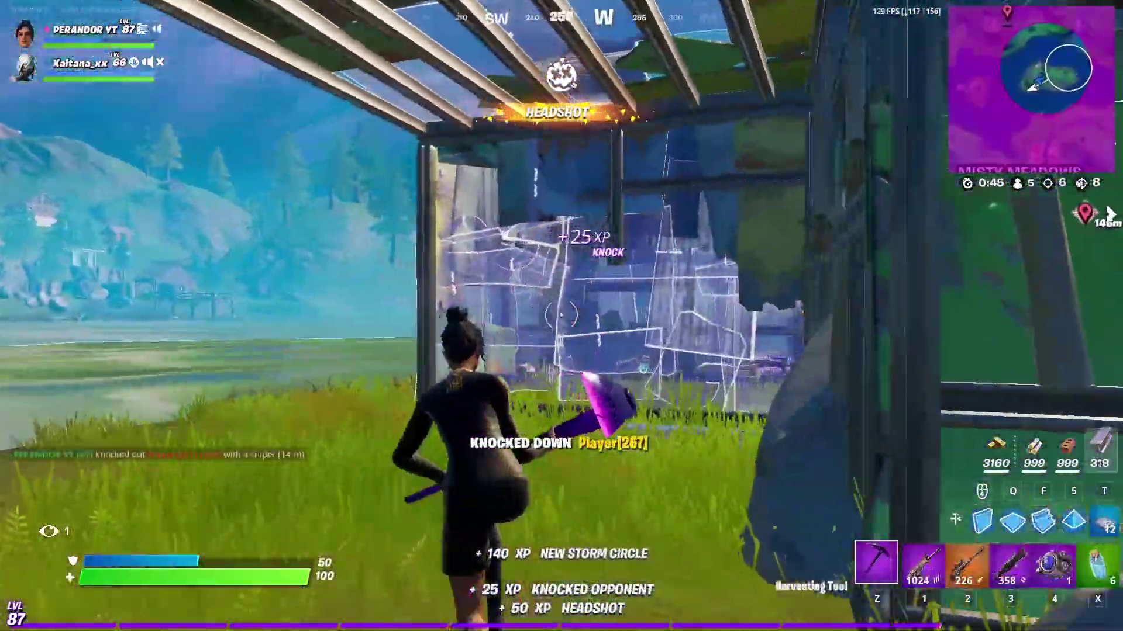
Build metal ramps and a floor up along the wooden wall, readying the Tactical Shotgun between placements.
key(3)
key(f)
key(w)
key(3)
key(f)
click(561, 315)
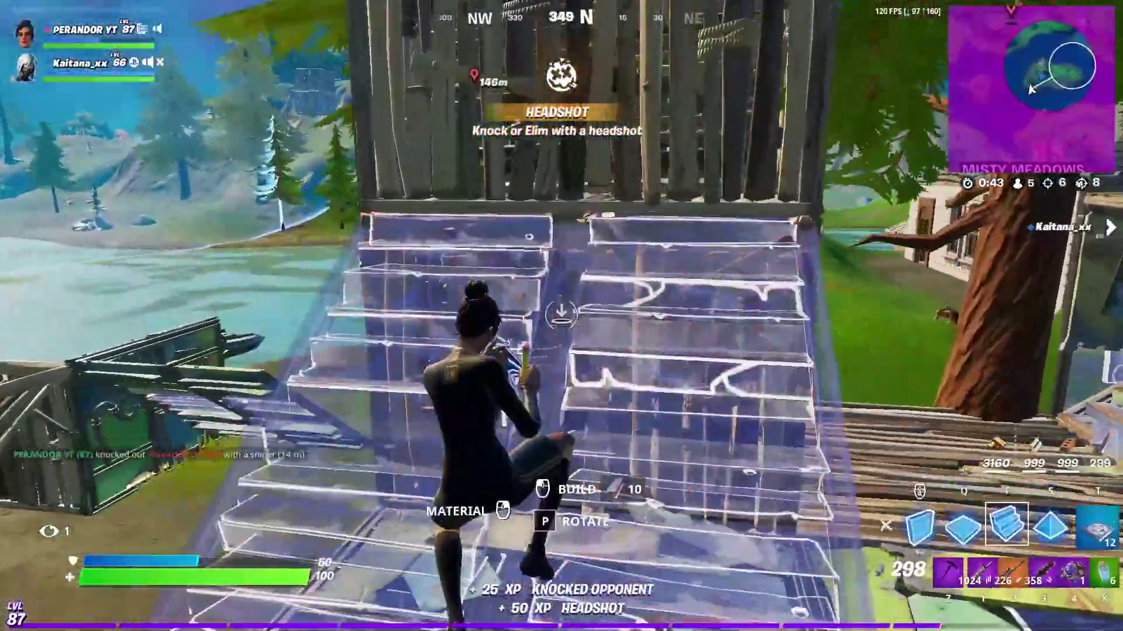
key(3)
key(q)
key(3)
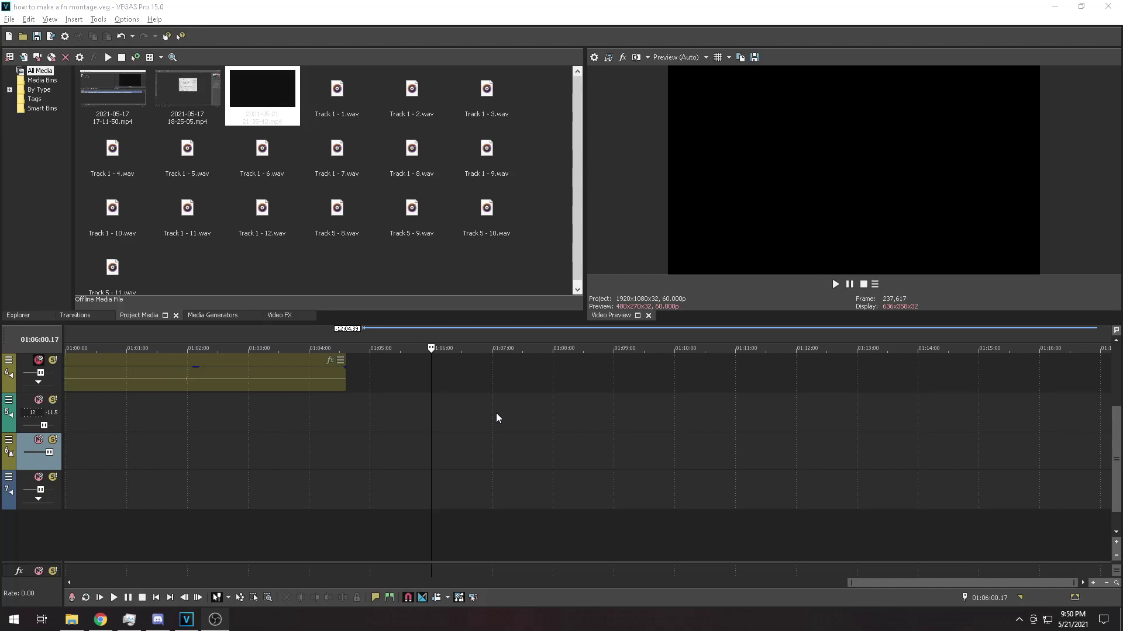
Switch to the GeForce Experience overlay and examine its keyboard shortcut settings for Instant Replay and recording.
key(alt+z)
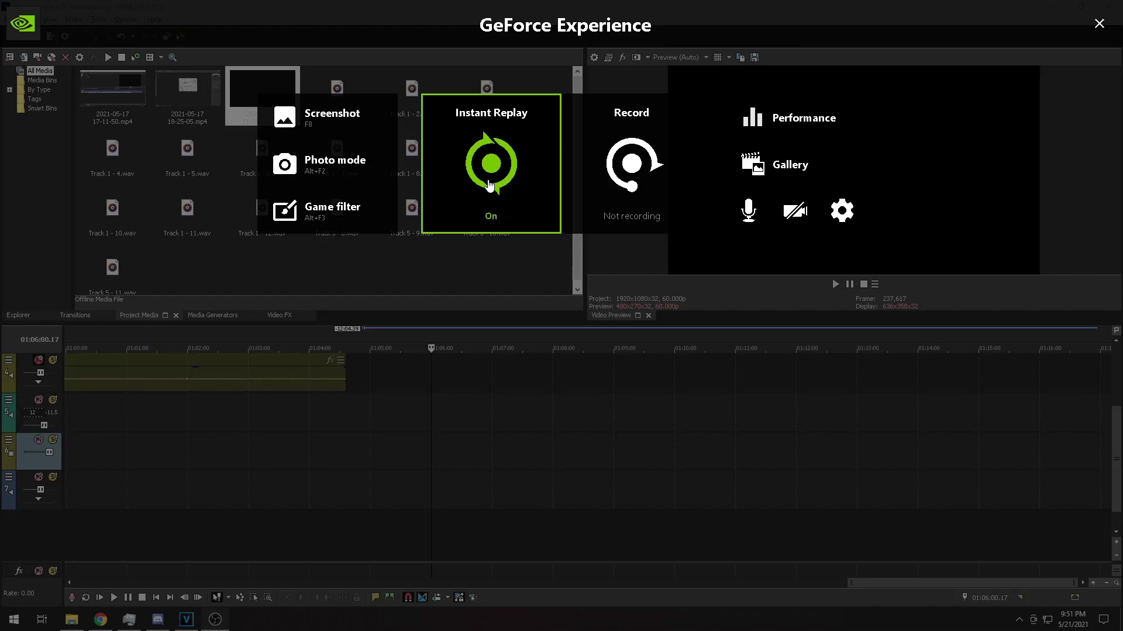
click(842, 218)
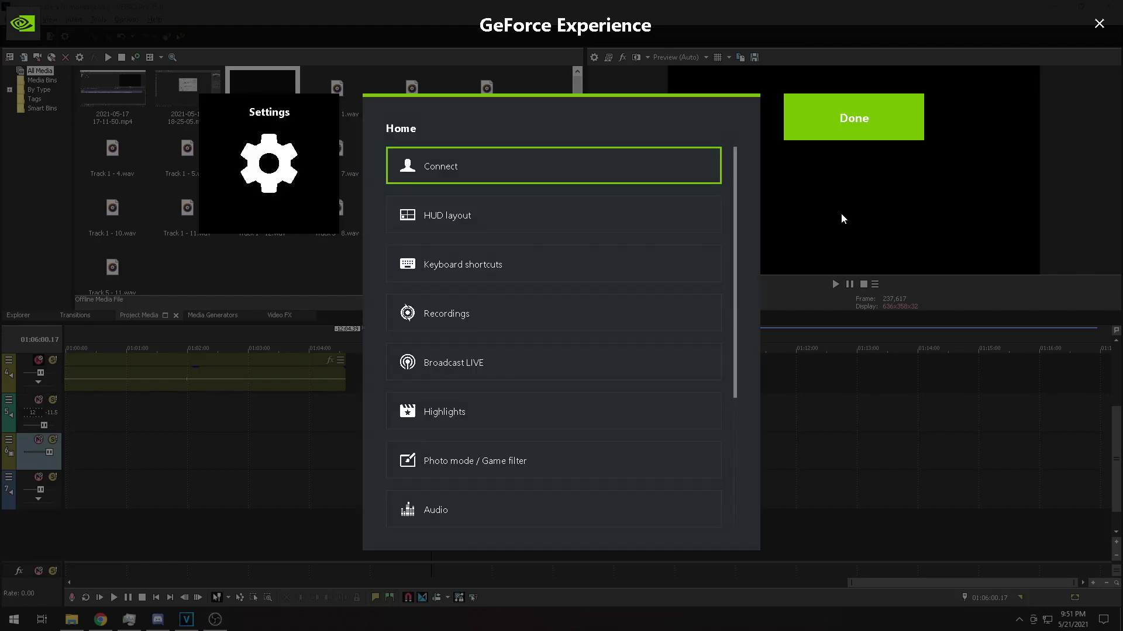
click(518, 273)
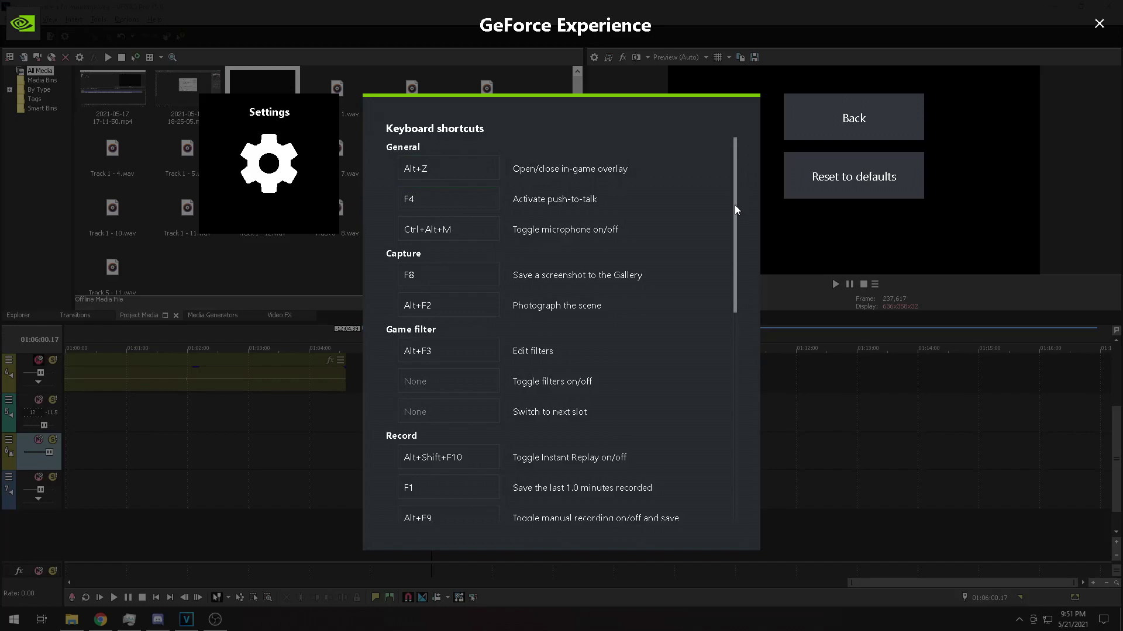
scroll(734, 205, down, 1)
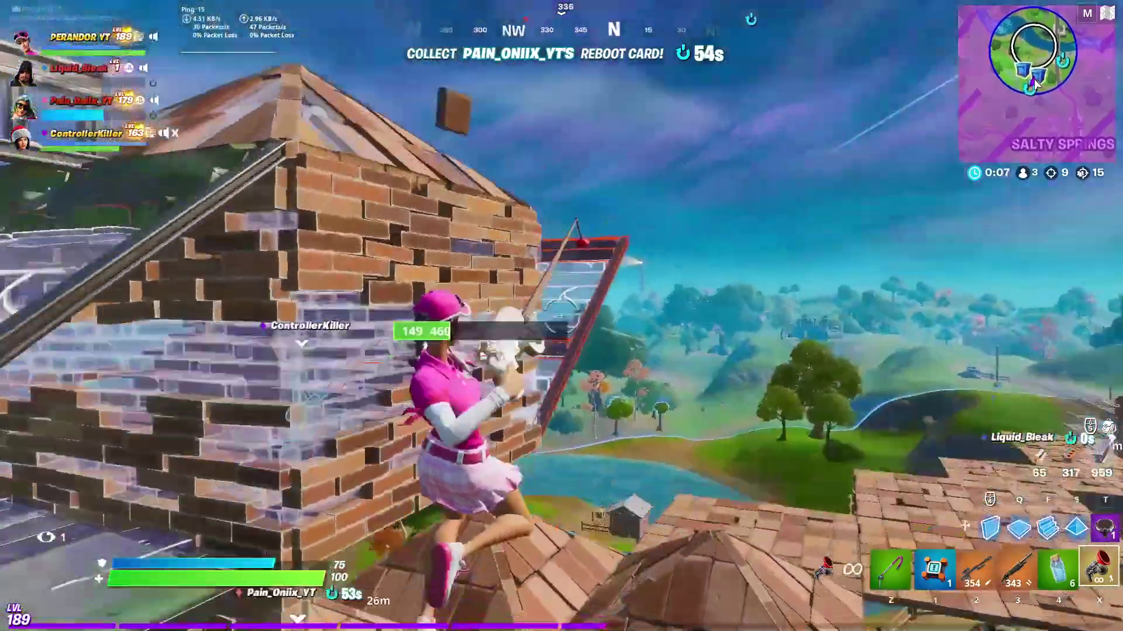
Ready the Heavy Sniper Rifle in mid-air near Salty Springs and shoot the airborne opponent.
key(2)
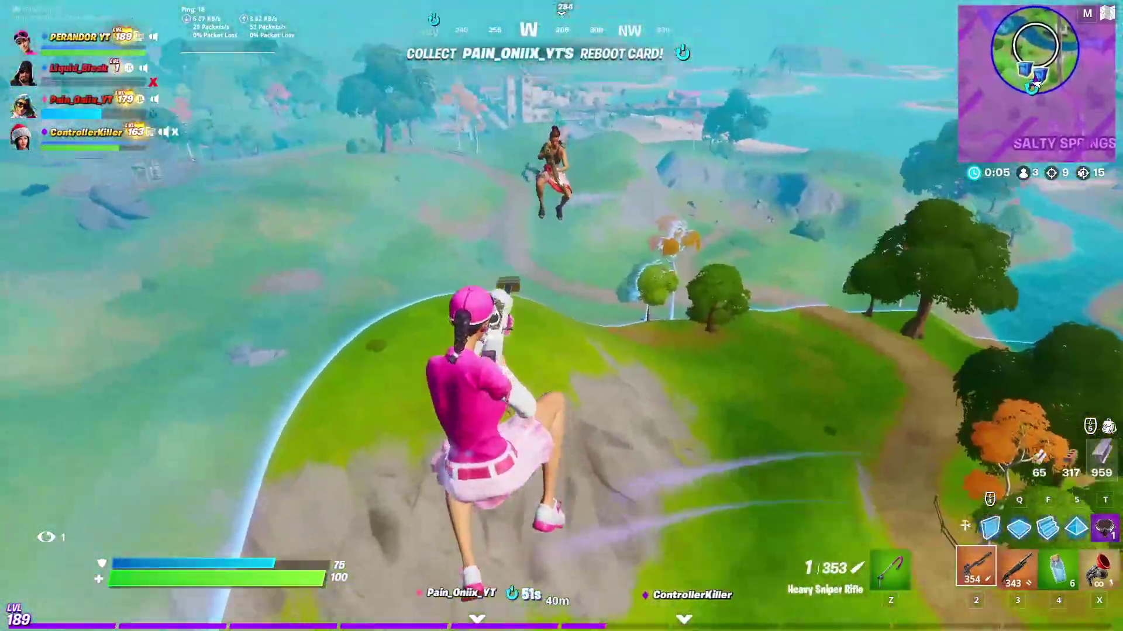
click(561, 316)
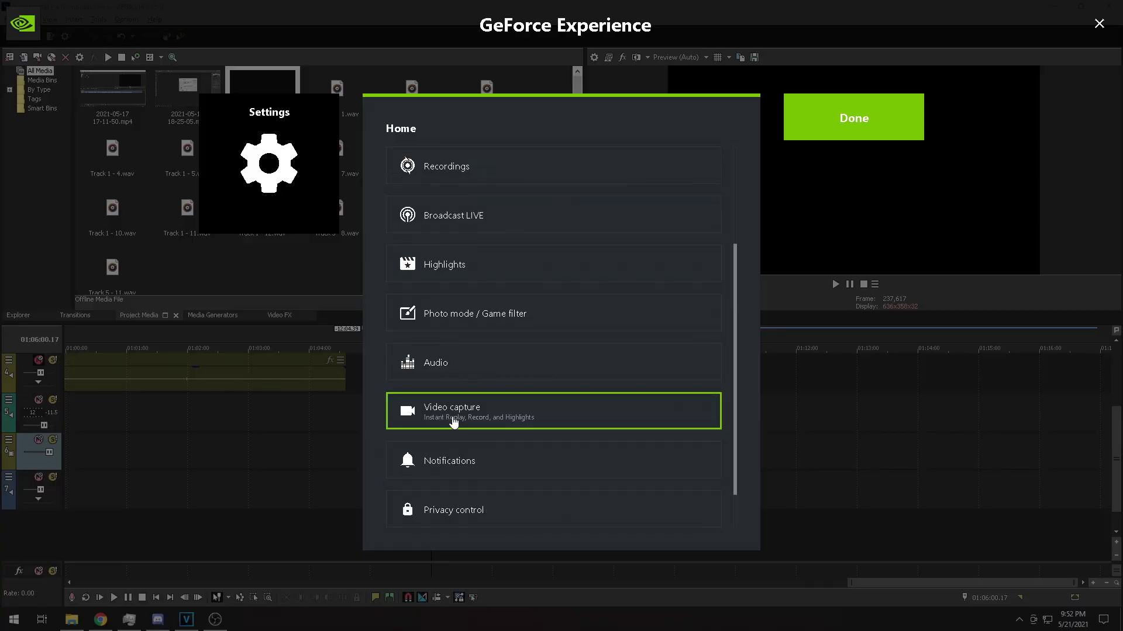
Review the Video capture quality settings and the Recordings save folders in the overlay settings.
click(435, 421)
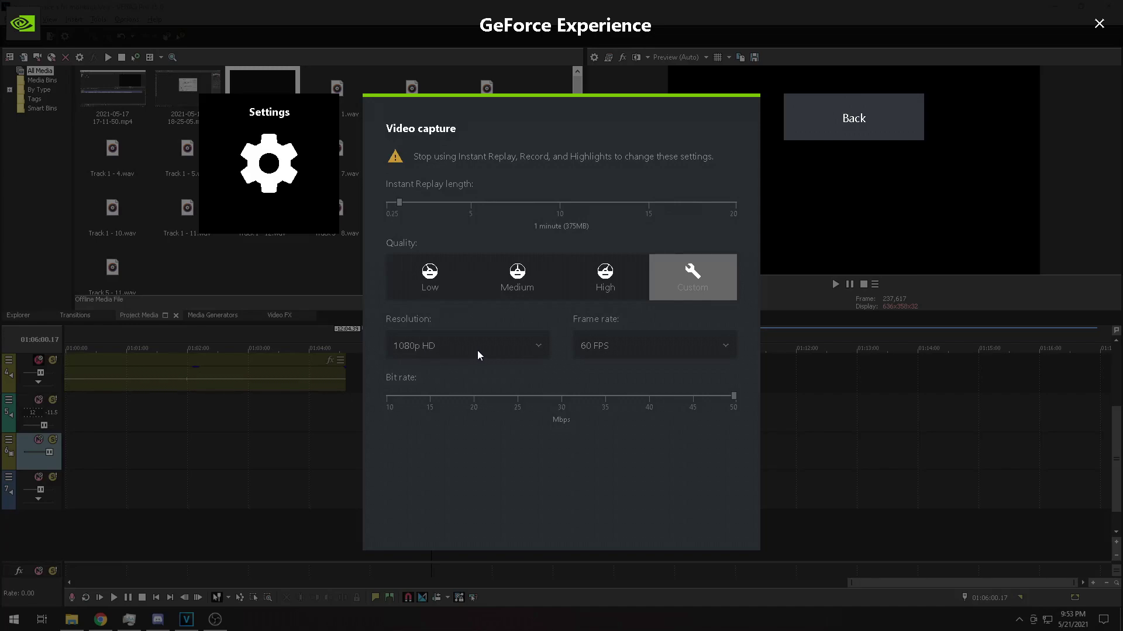
key(Escape)
click(515, 325)
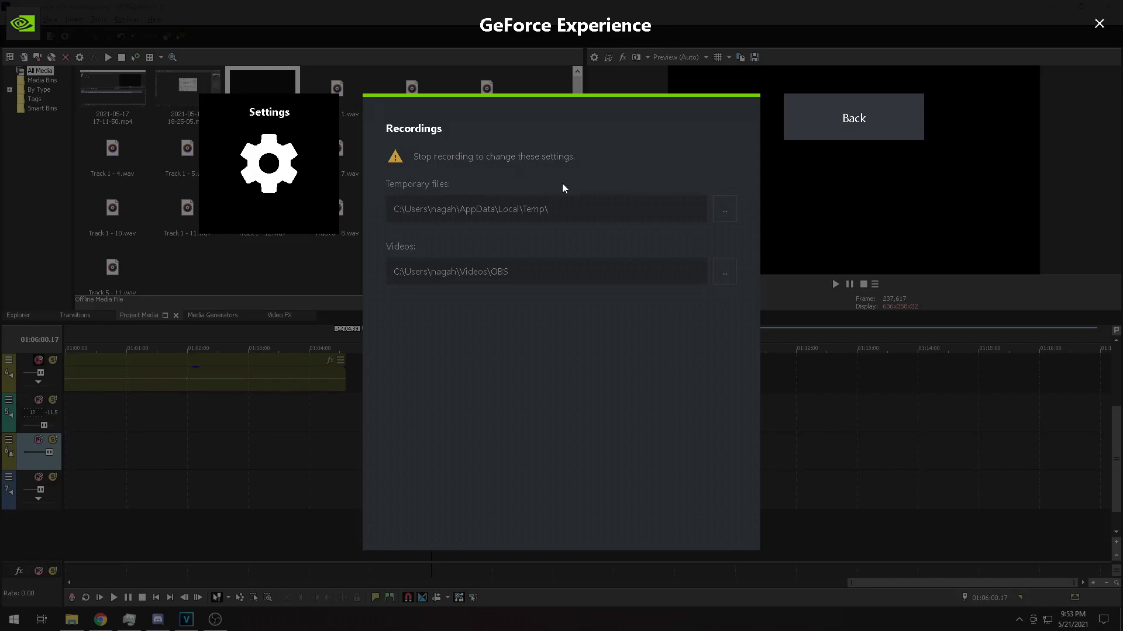
click(854, 119)
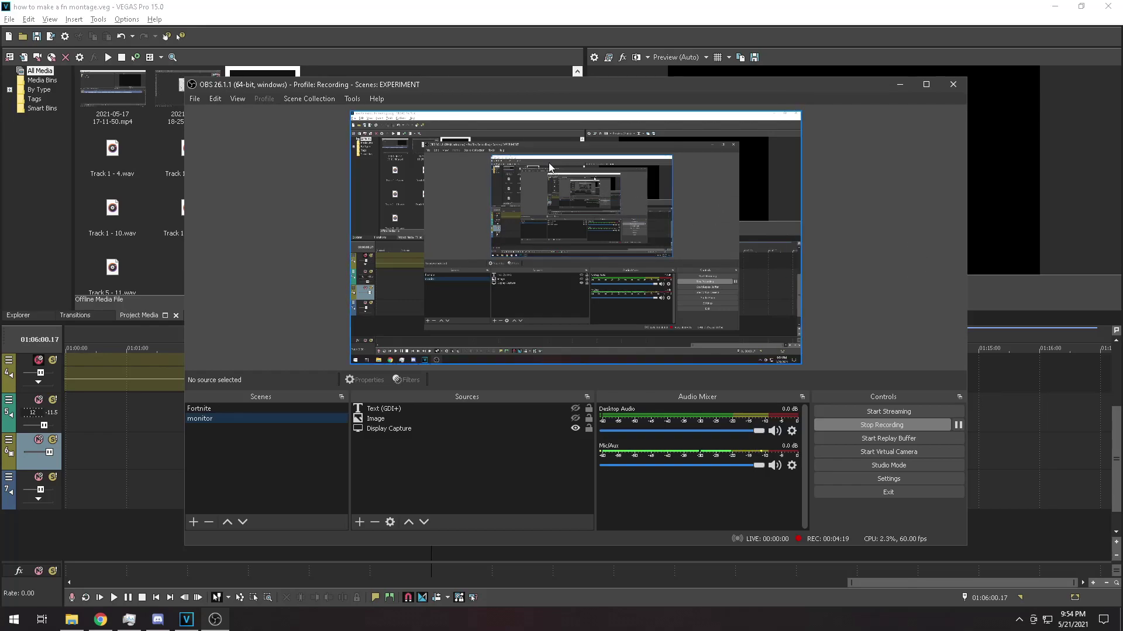
Disable the video preview in OBS.
right_click(556, 218)
click(577, 225)
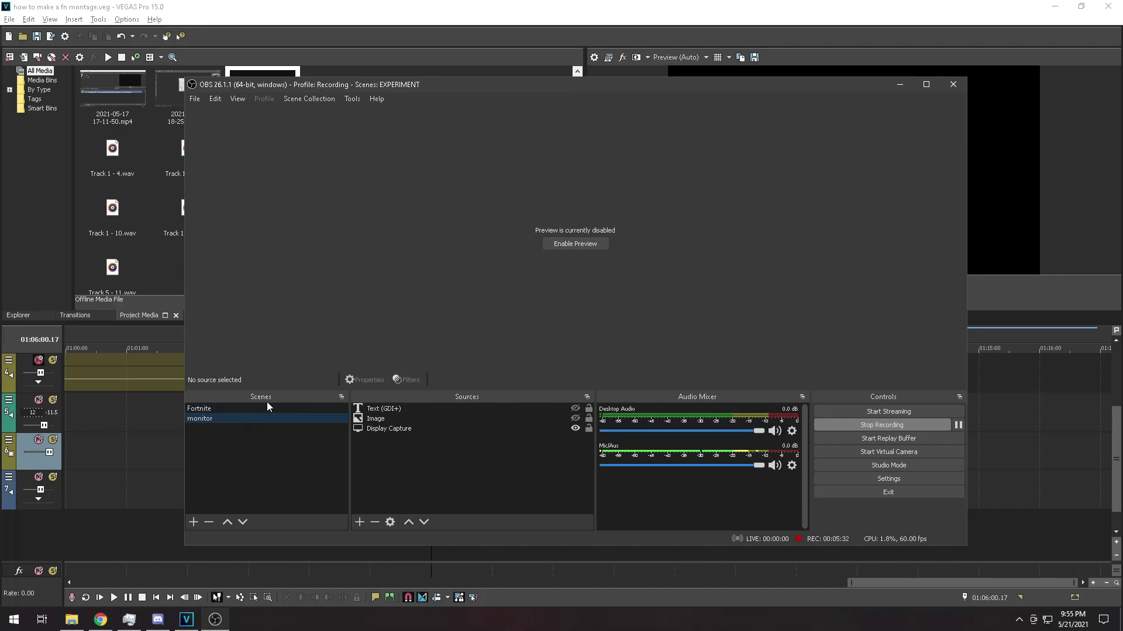
right_click(240, 444)
click(251, 455)
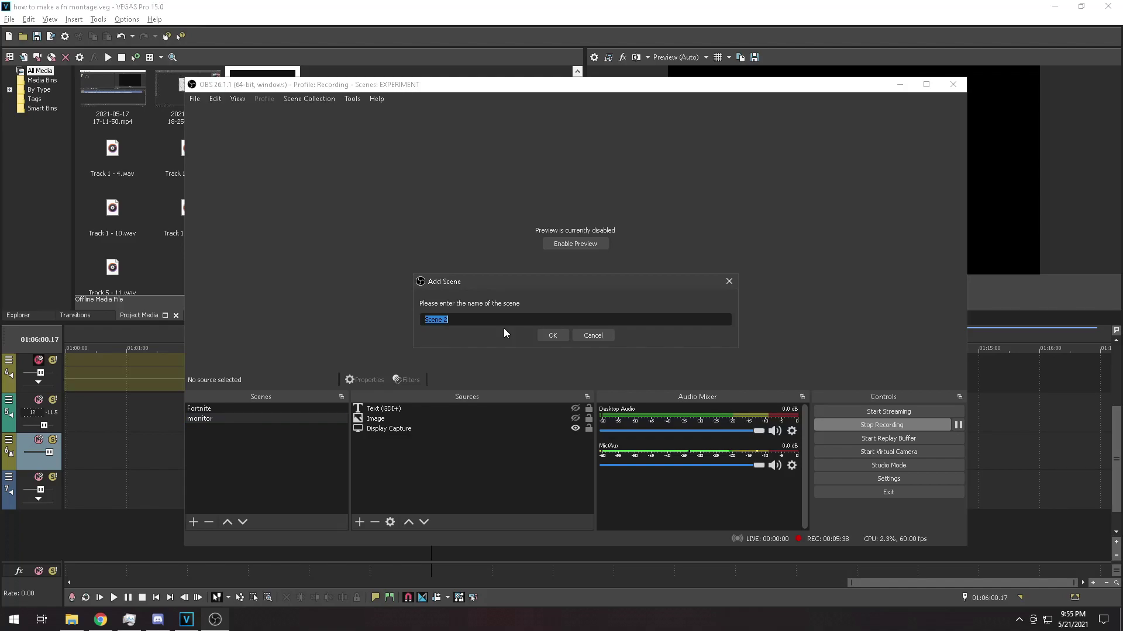
click(592, 335)
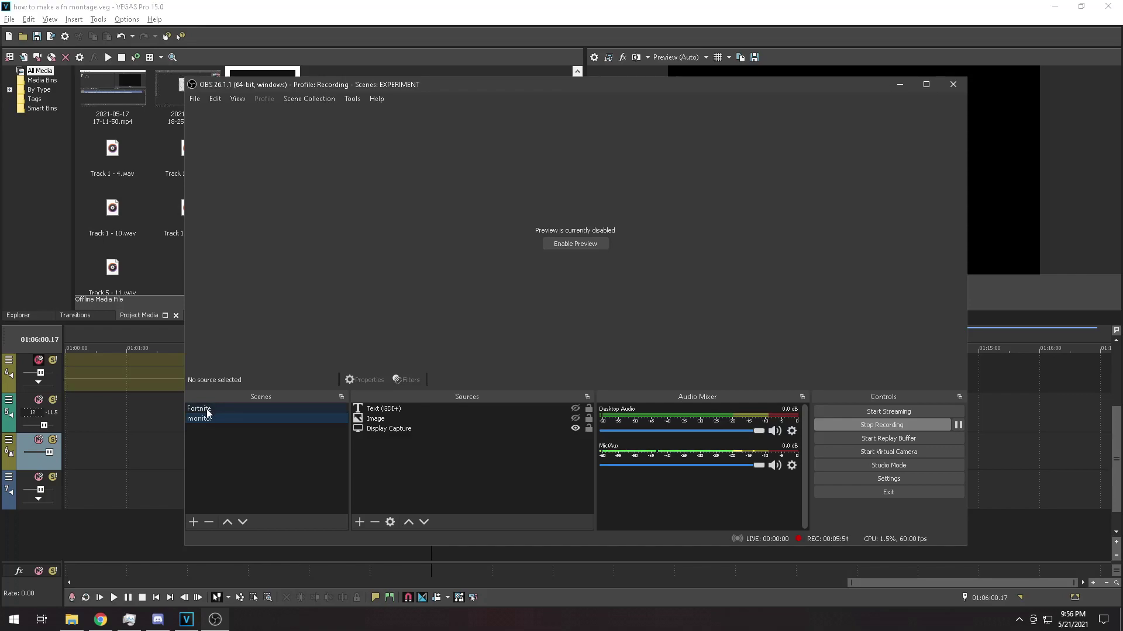
Add a Game Capture source to the monitor scene and set its mode to Capture specific window.
right_click(426, 446)
mouse_move(452, 459)
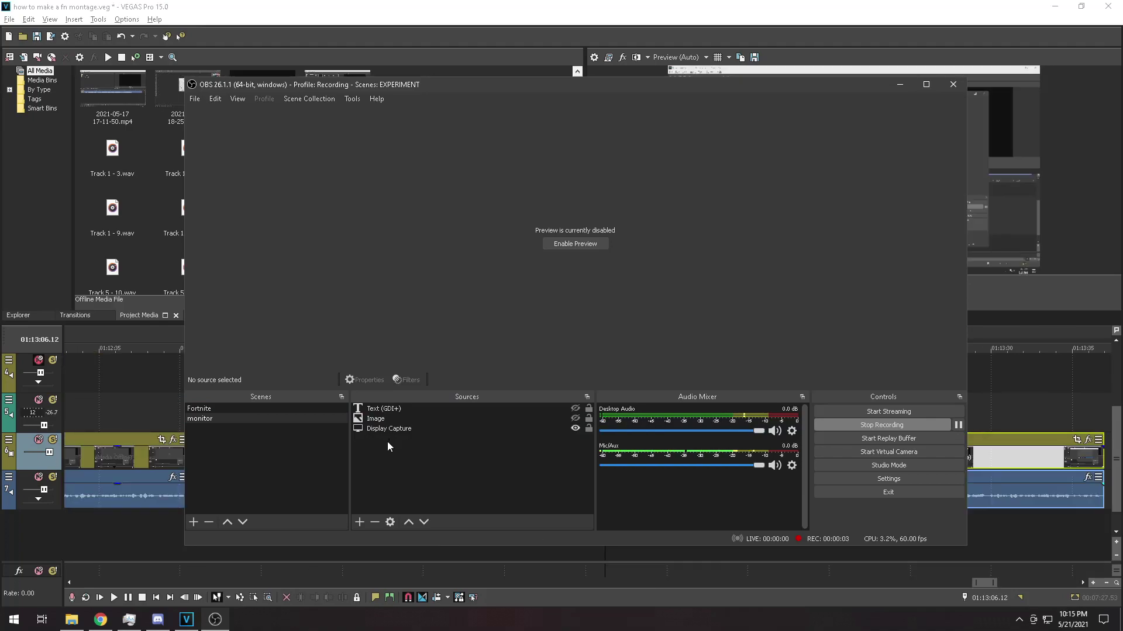
right_click(388, 430)
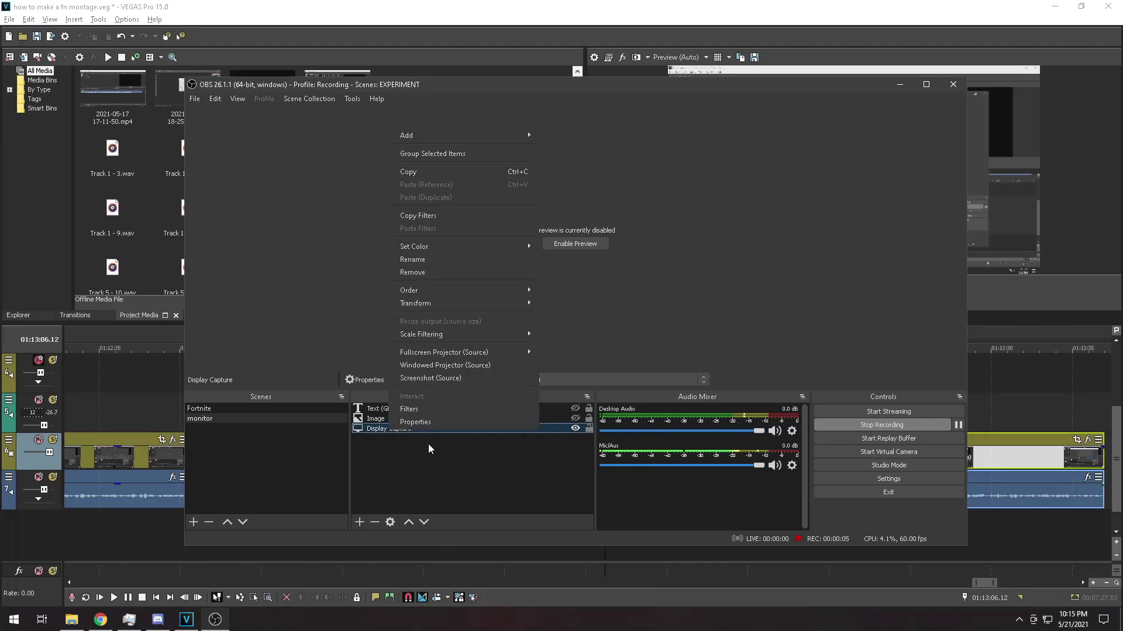
click(433, 459)
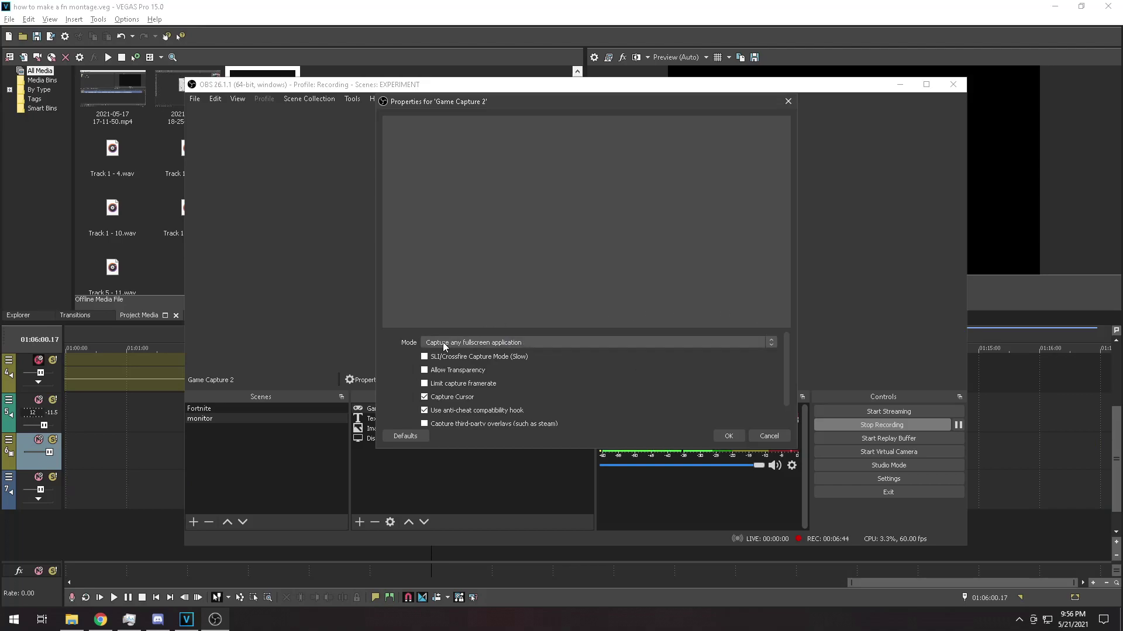
click(487, 347)
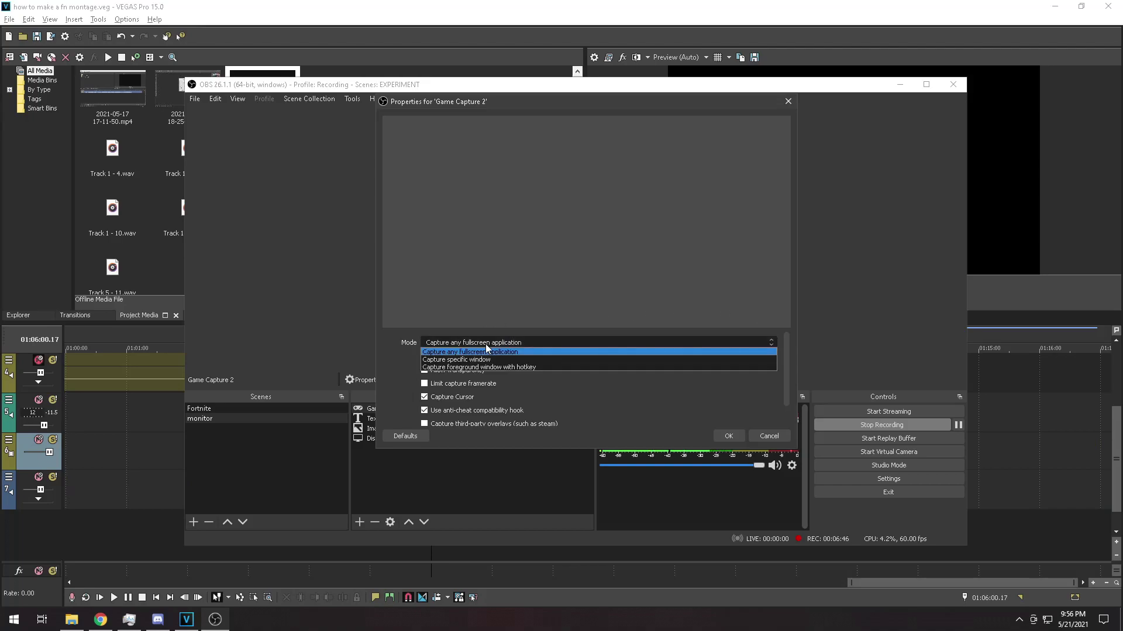
click(450, 360)
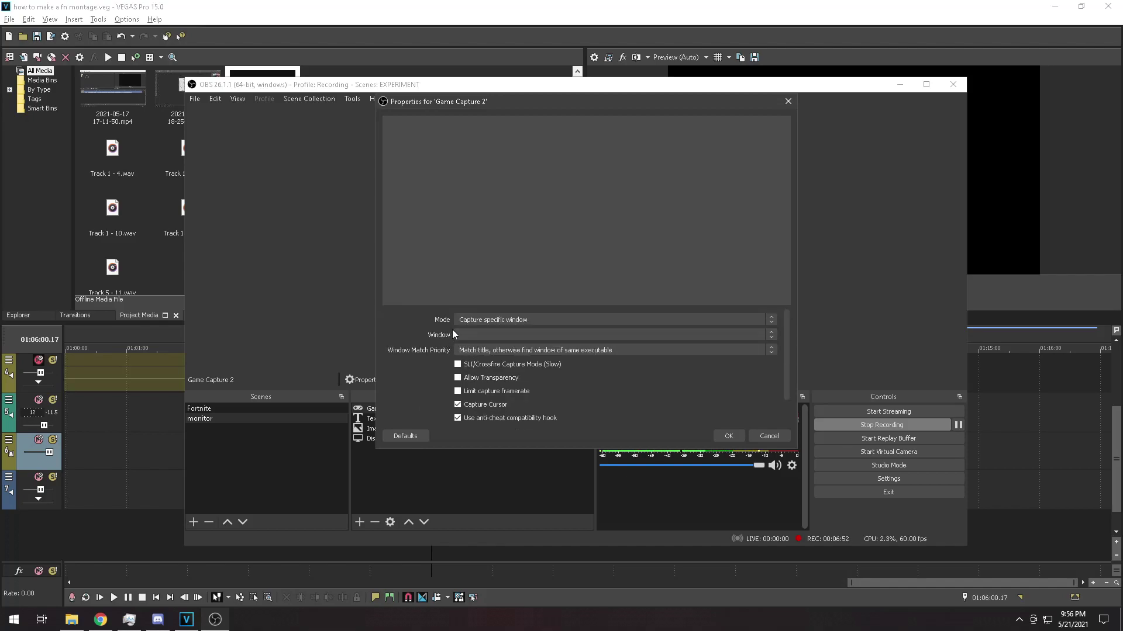
click(456, 335)
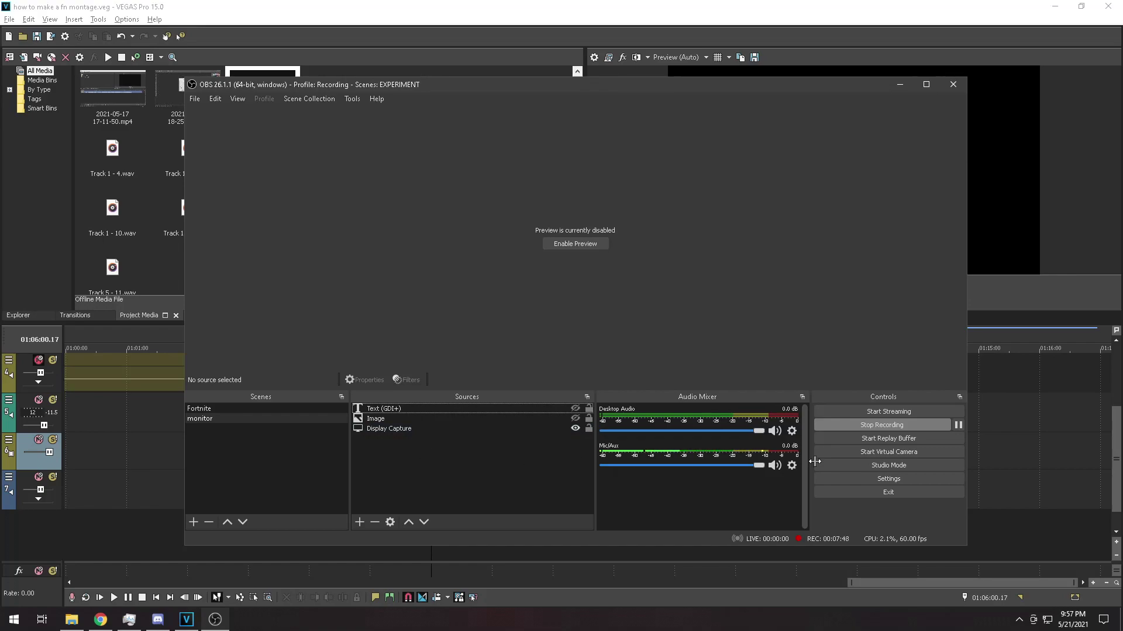
Review the General and Stream settings in OBS.
click(895, 480)
click(564, 156)
click(565, 158)
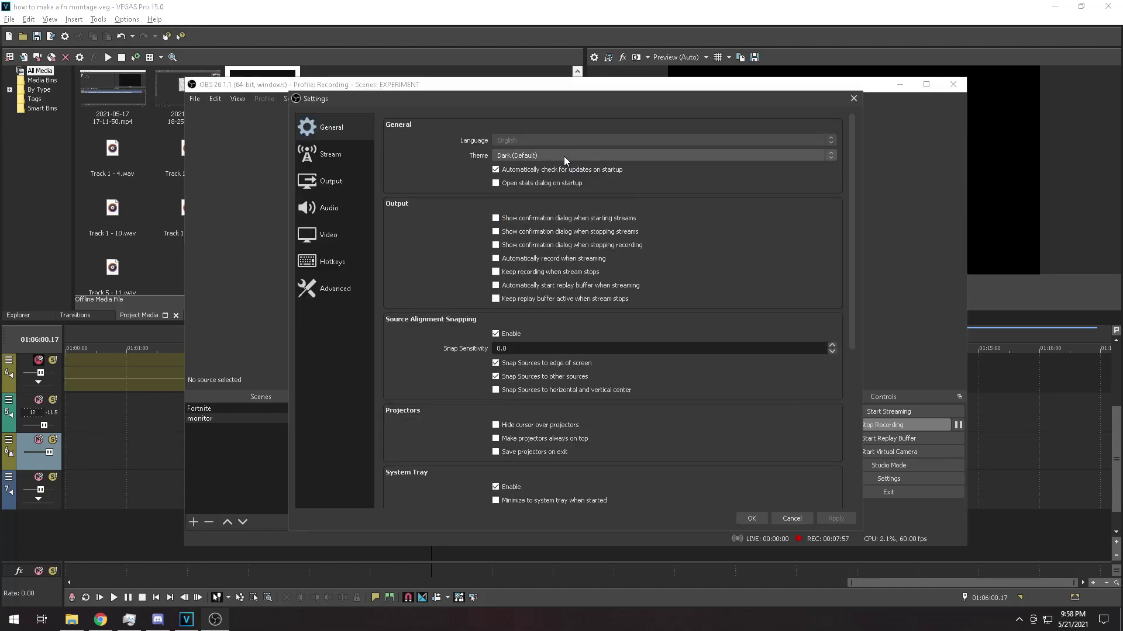
drag(852, 167, 858, 126)
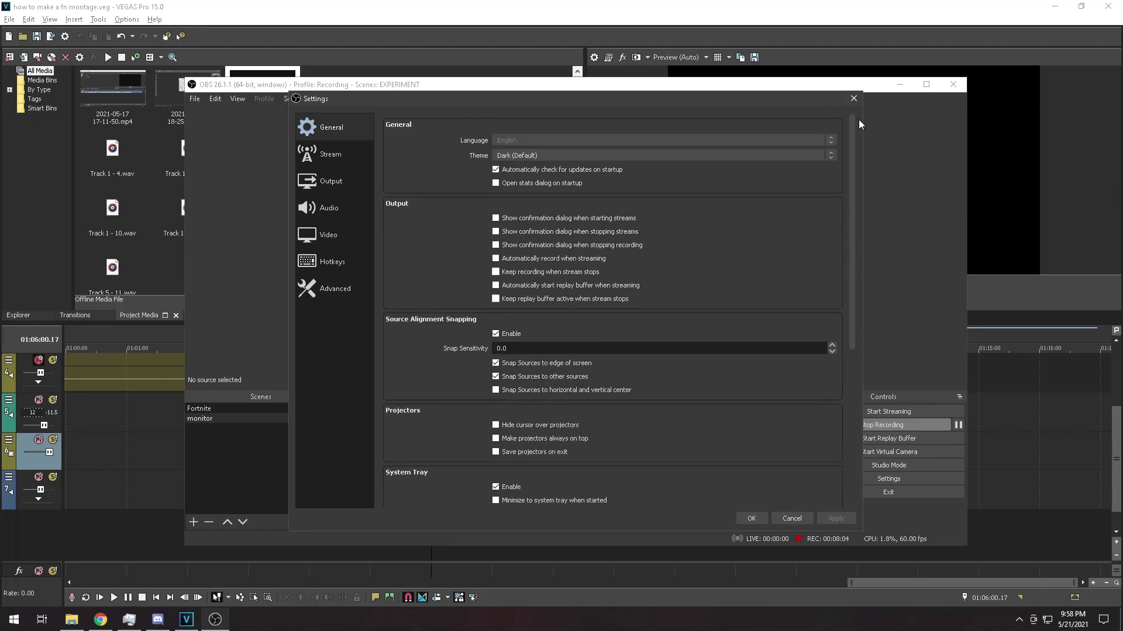
click(333, 155)
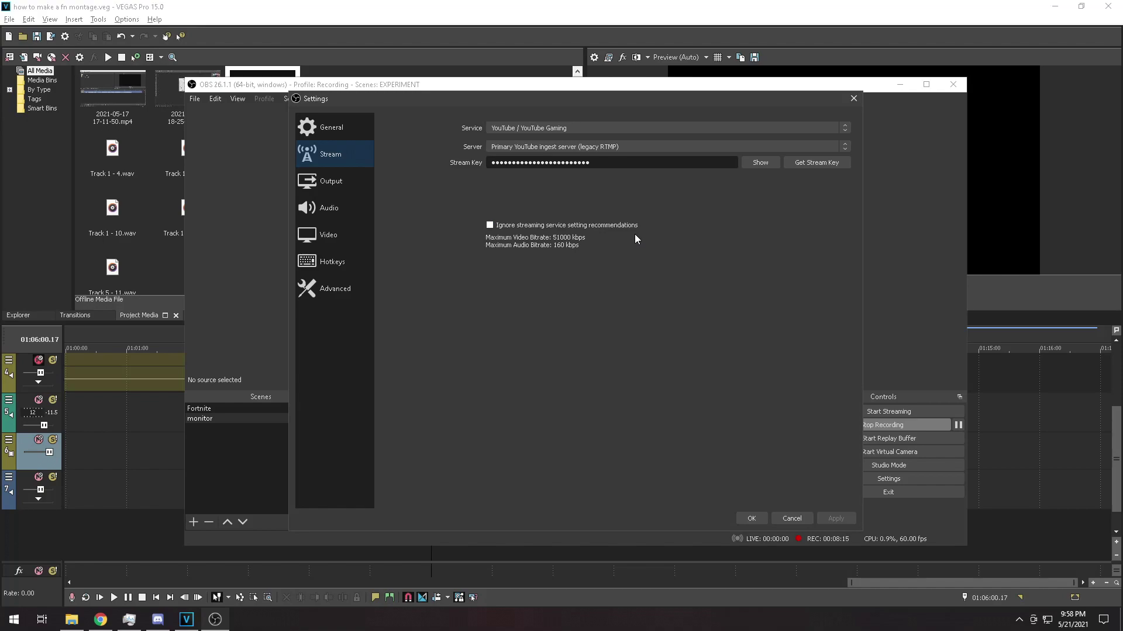
Review the Output settings for streaming, recording, audio tracks and the replay buffer.
click(331, 183)
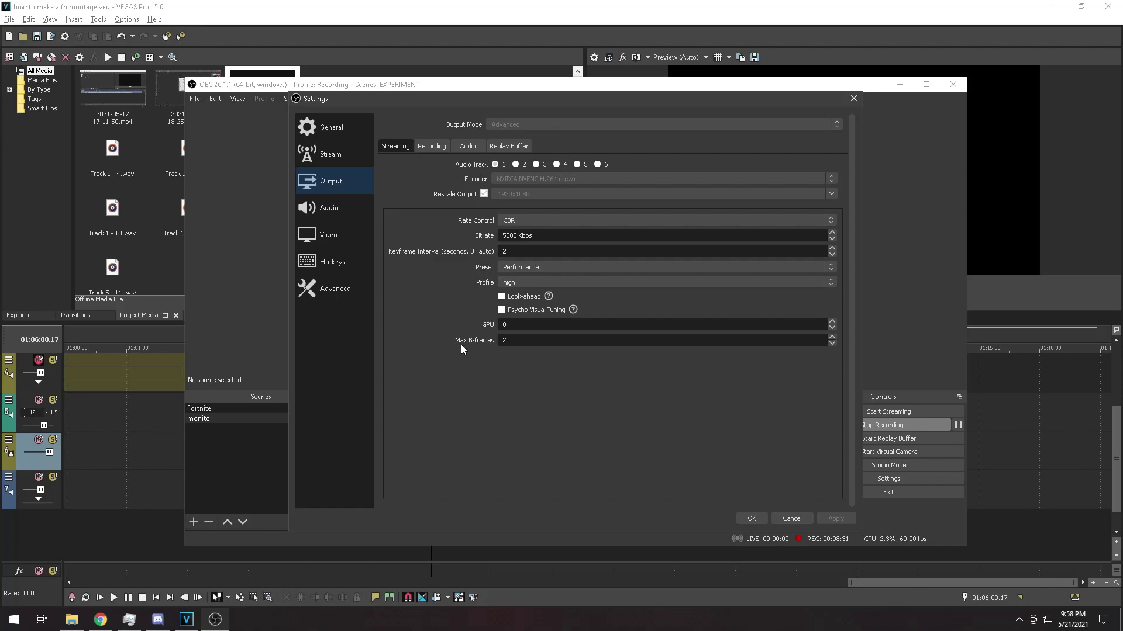
click(432, 147)
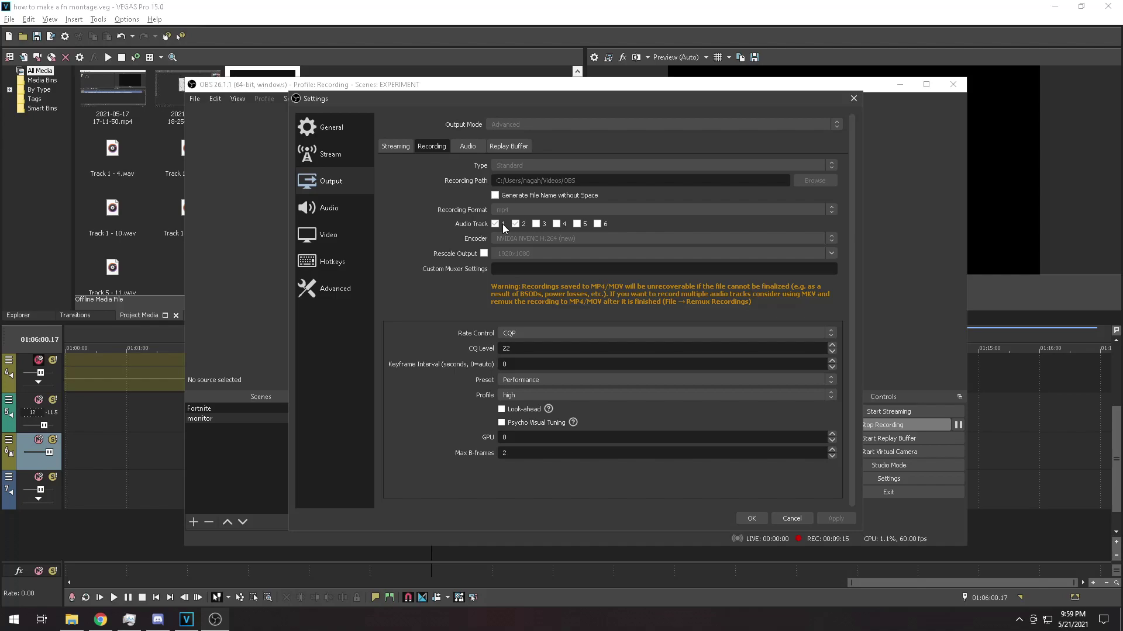
click(468, 146)
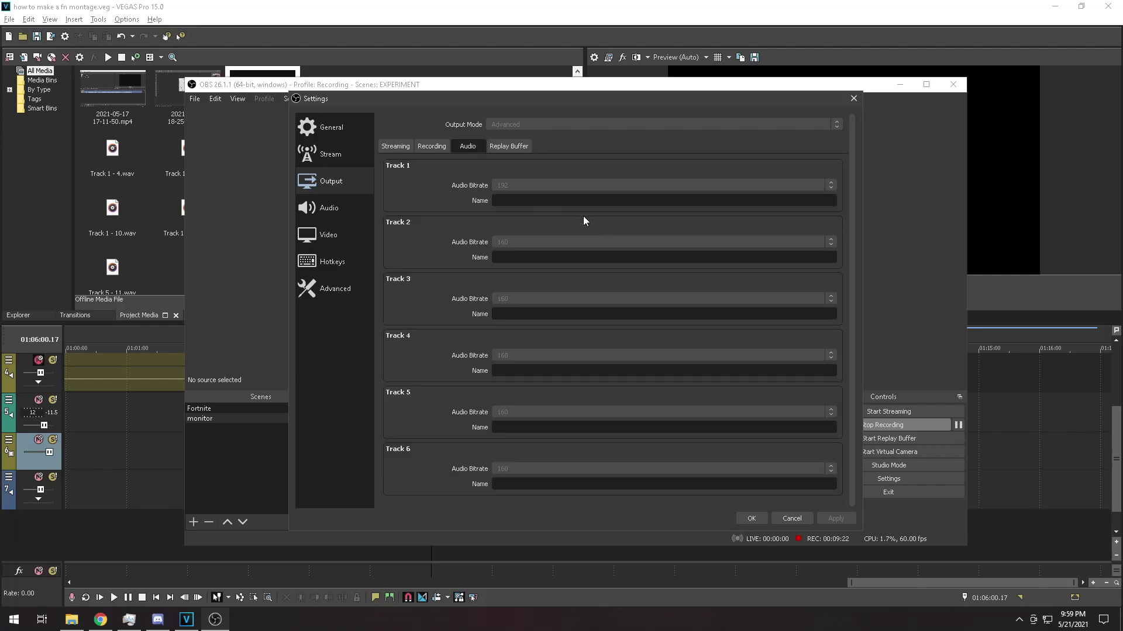
drag(851, 203, 852, 300)
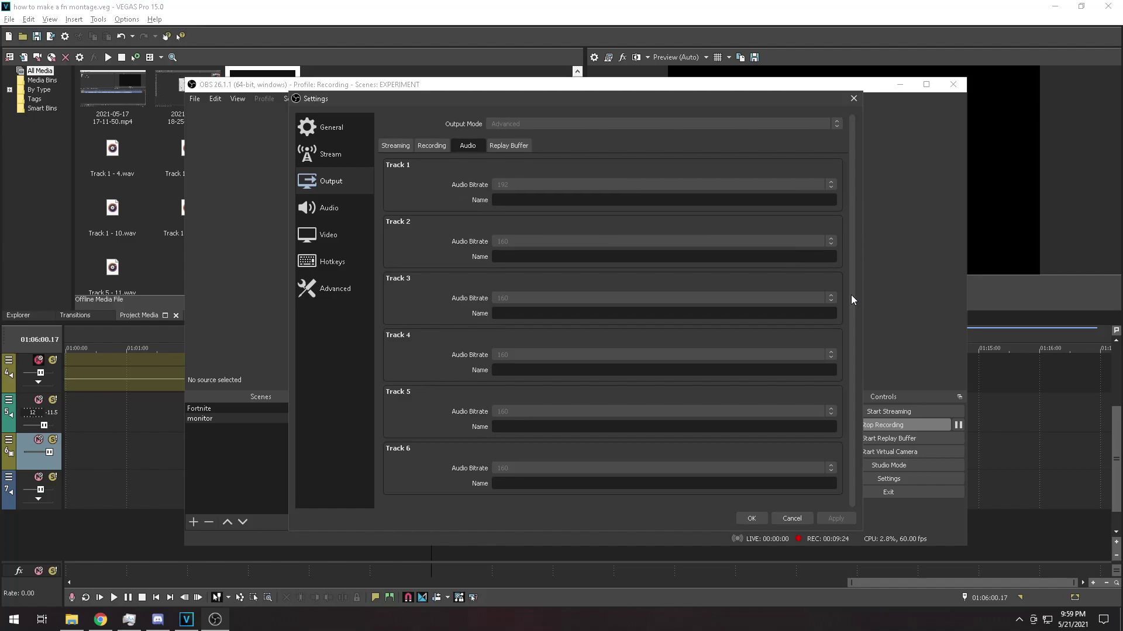
click(508, 146)
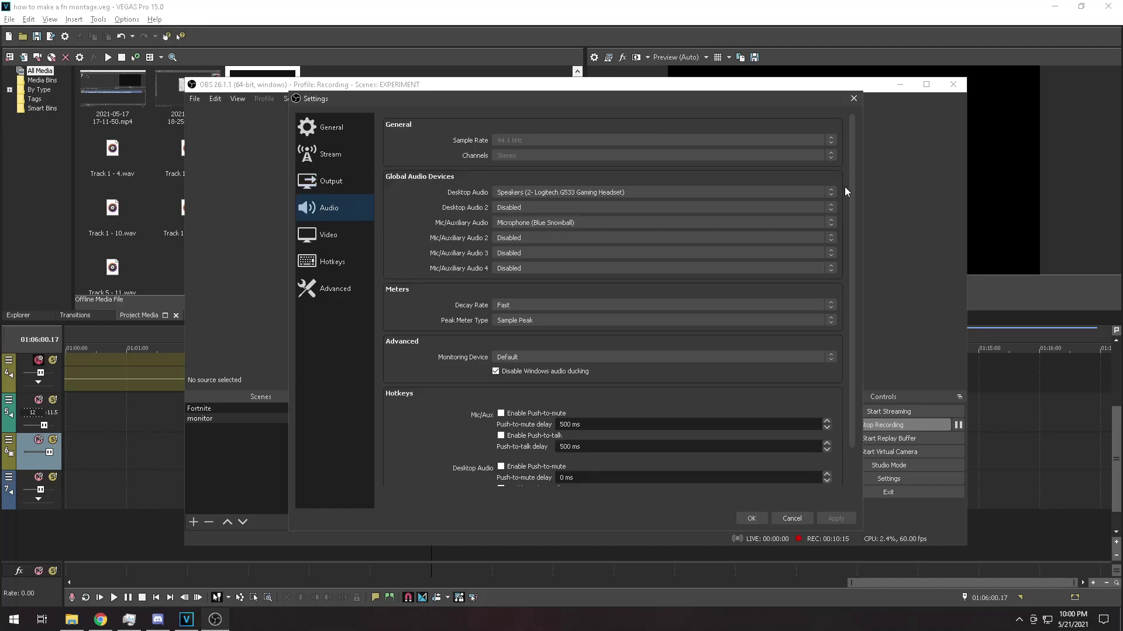
Review the Audio, Hotkeys and Advanced settings, including the Save Replay hotkeys, and close the settings.
scroll(847, 186, down, 2)
scroll(838, 212, up, 1)
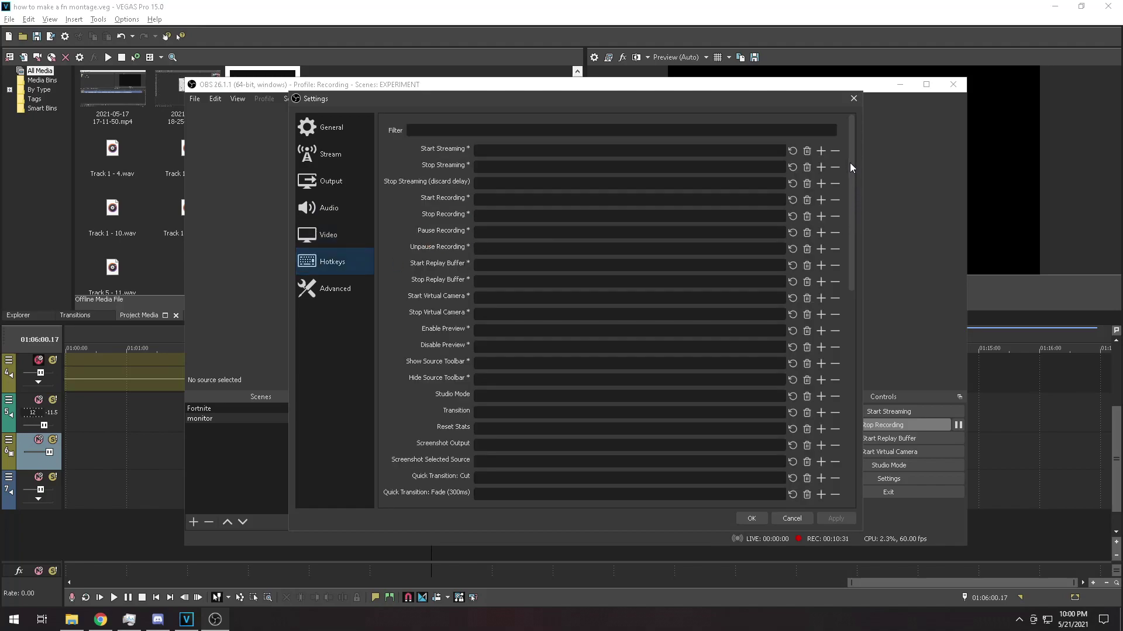
drag(851, 164, 791, 277)
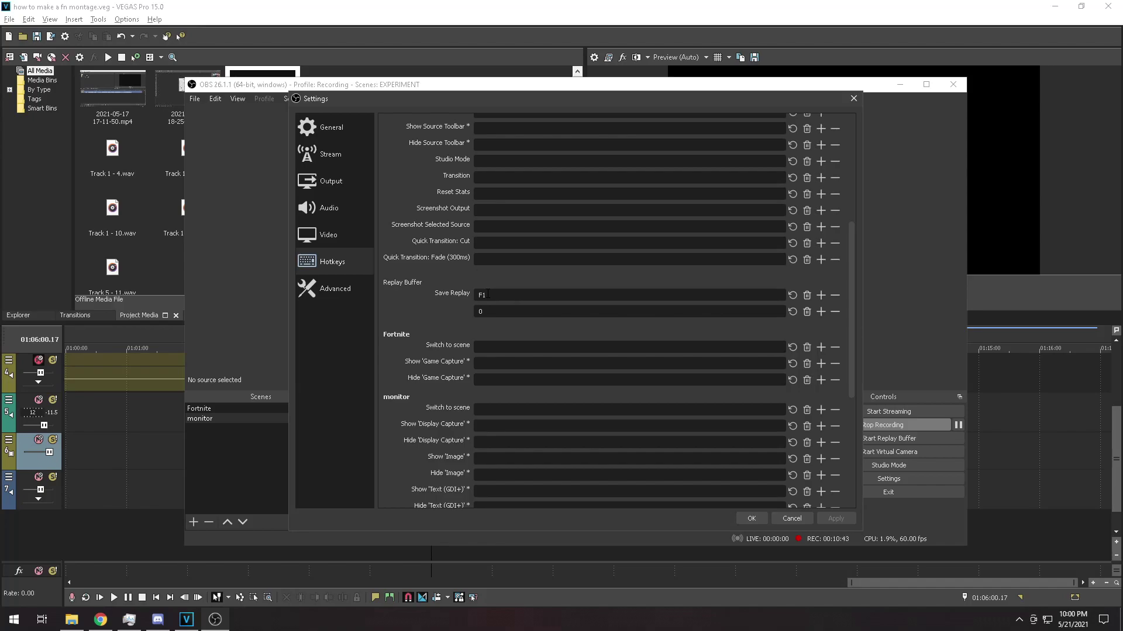
scroll(486, 294, down, 5)
click(349, 289)
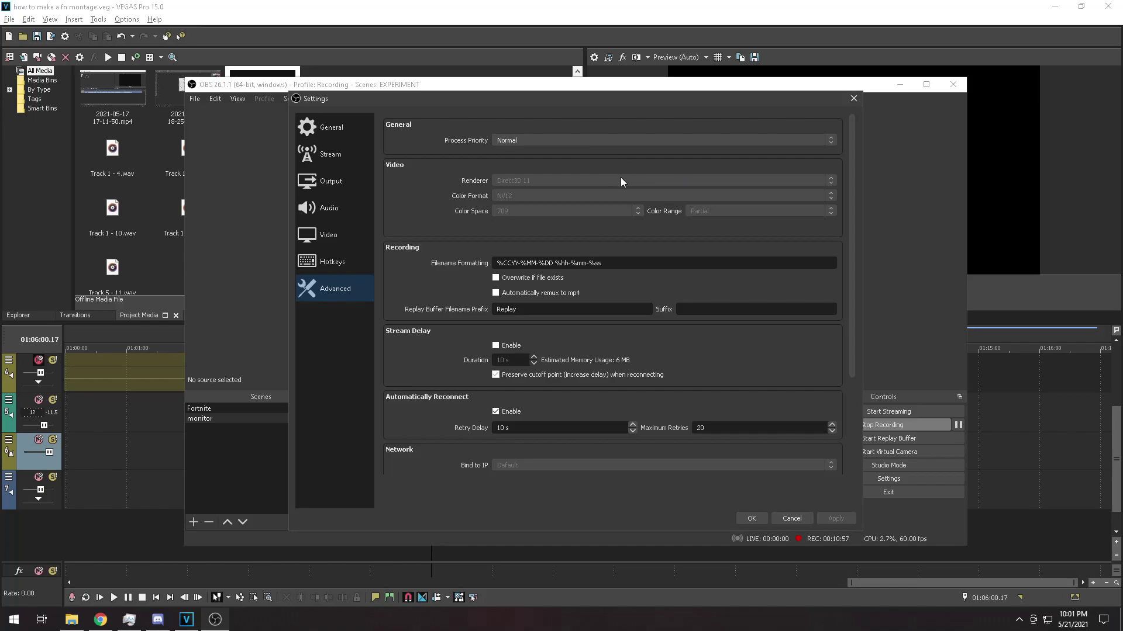
click(752, 518)
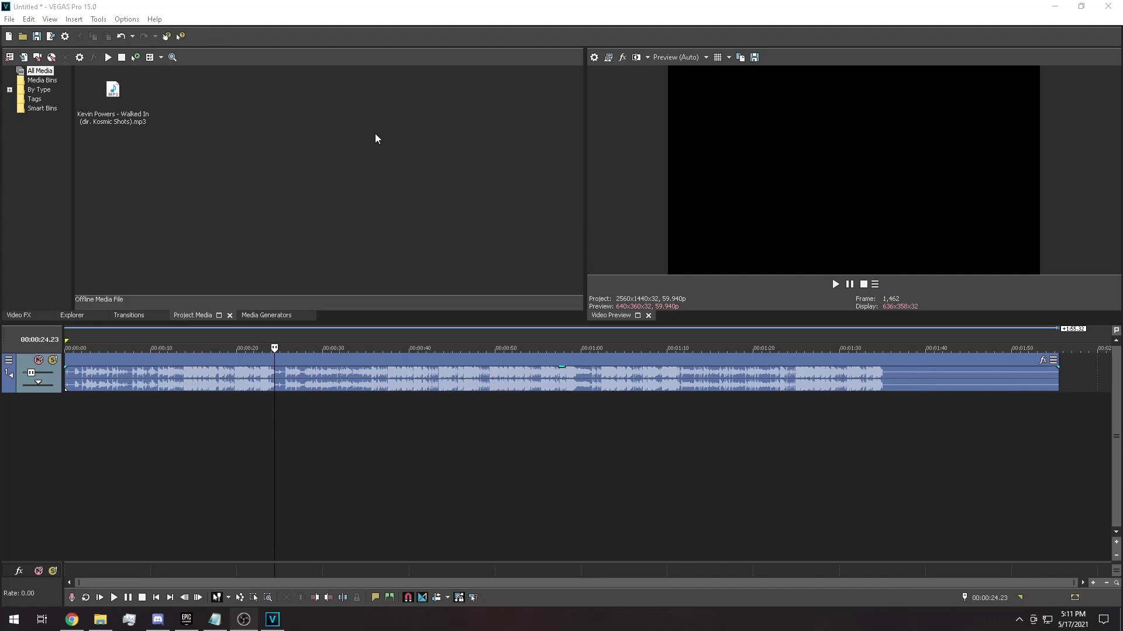
Switch to VEGAS Pro and make all new projects start with the current project properties.
click(594, 57)
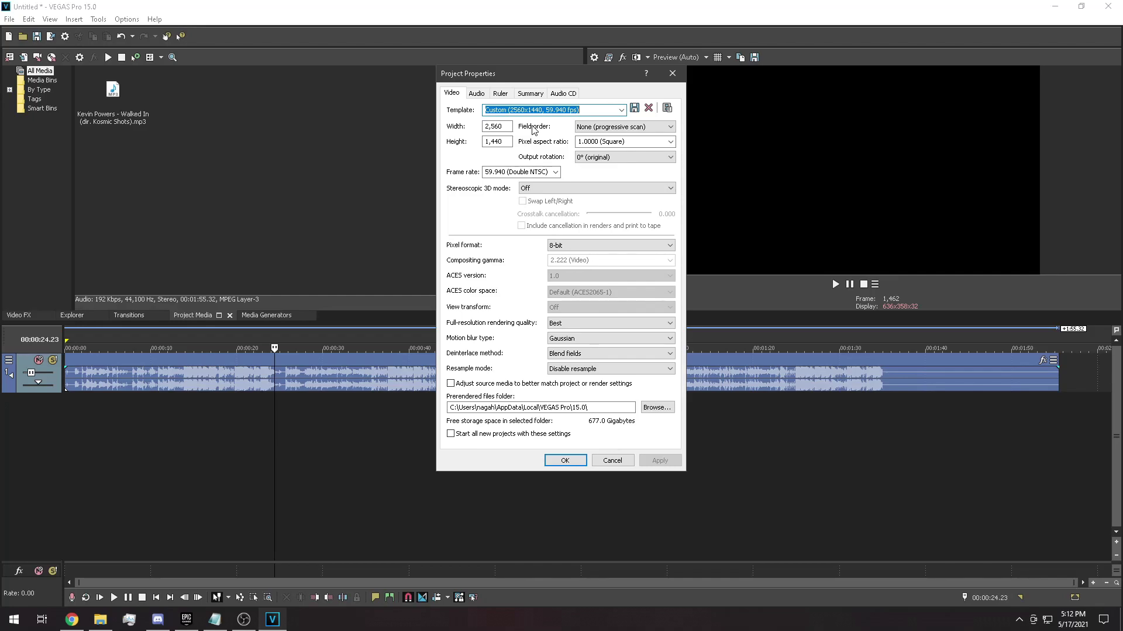
click(459, 436)
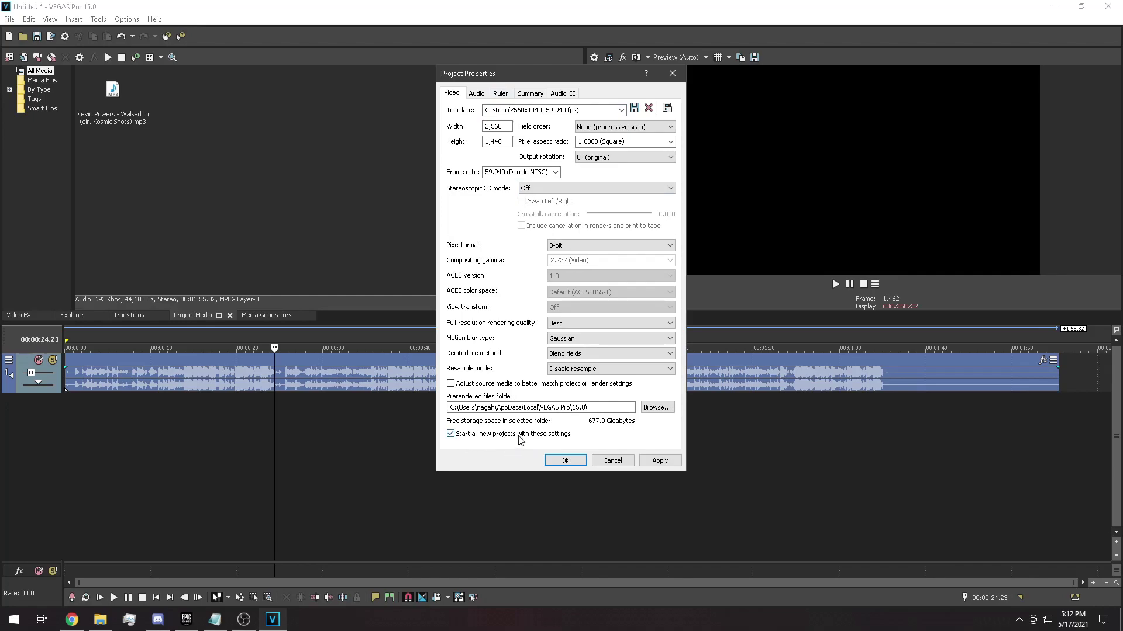
click(660, 460)
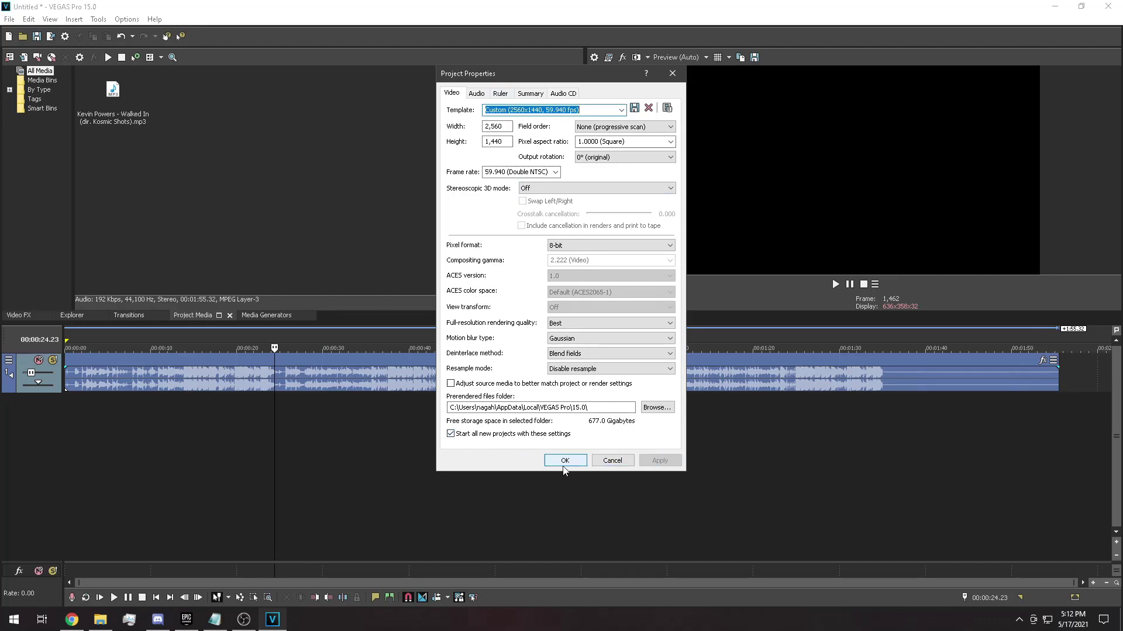
click(564, 460)
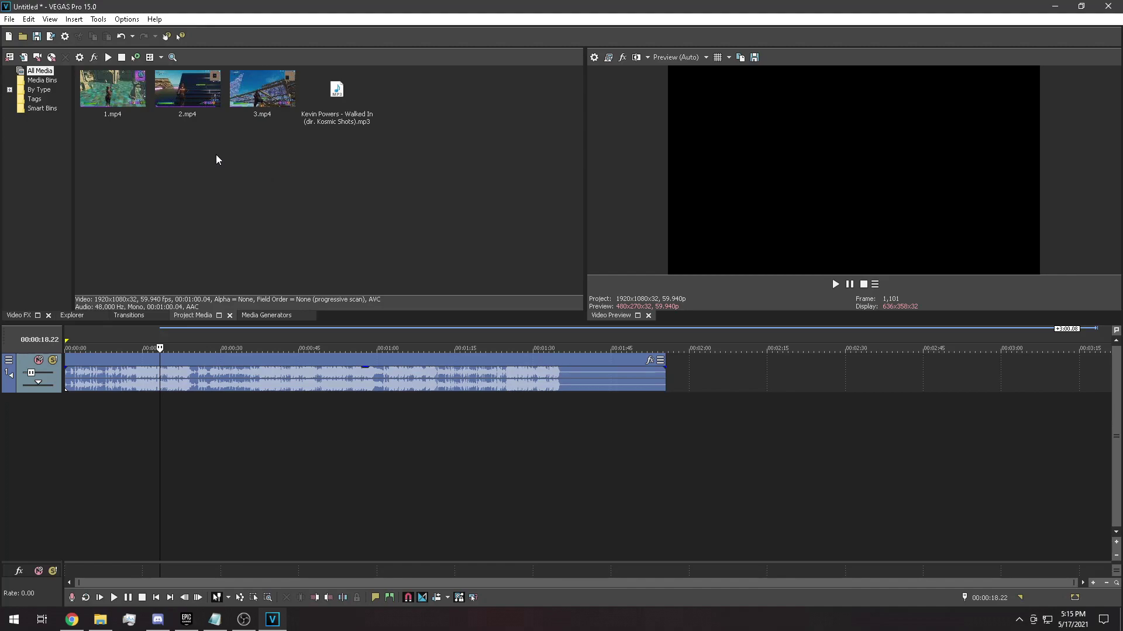
Place 1.mp4, 2.mp4 and 3.mp4 on the timeline below the song and delete the extra audio tracks, keeping one.
drag(268, 163, 168, 432)
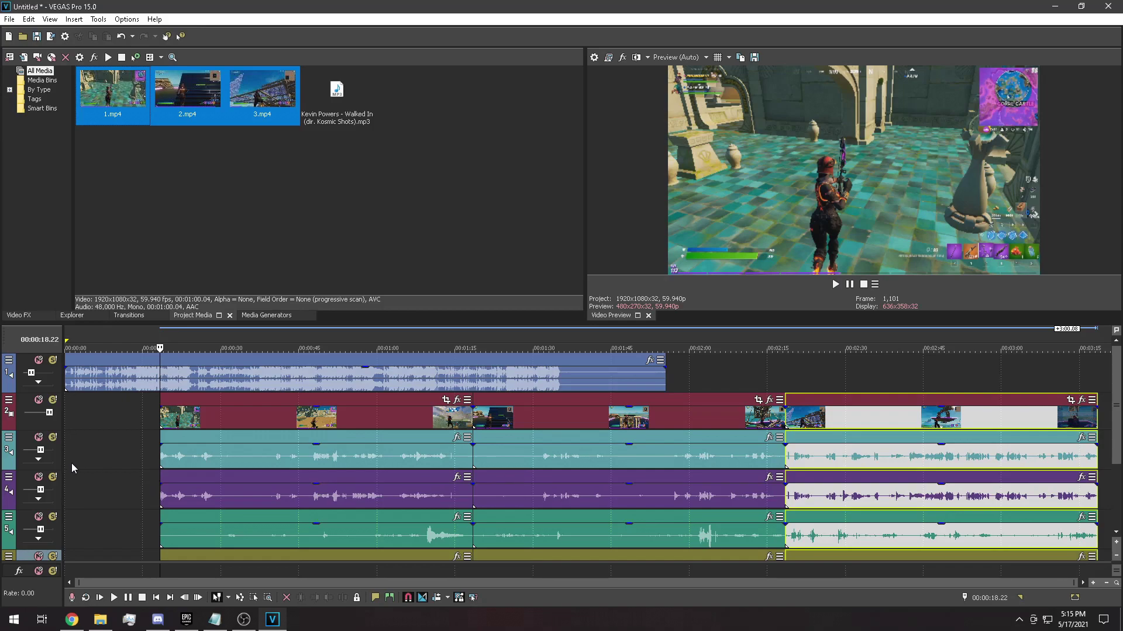
right_click(37, 478)
click(85, 275)
right_click(32, 469)
click(85, 272)
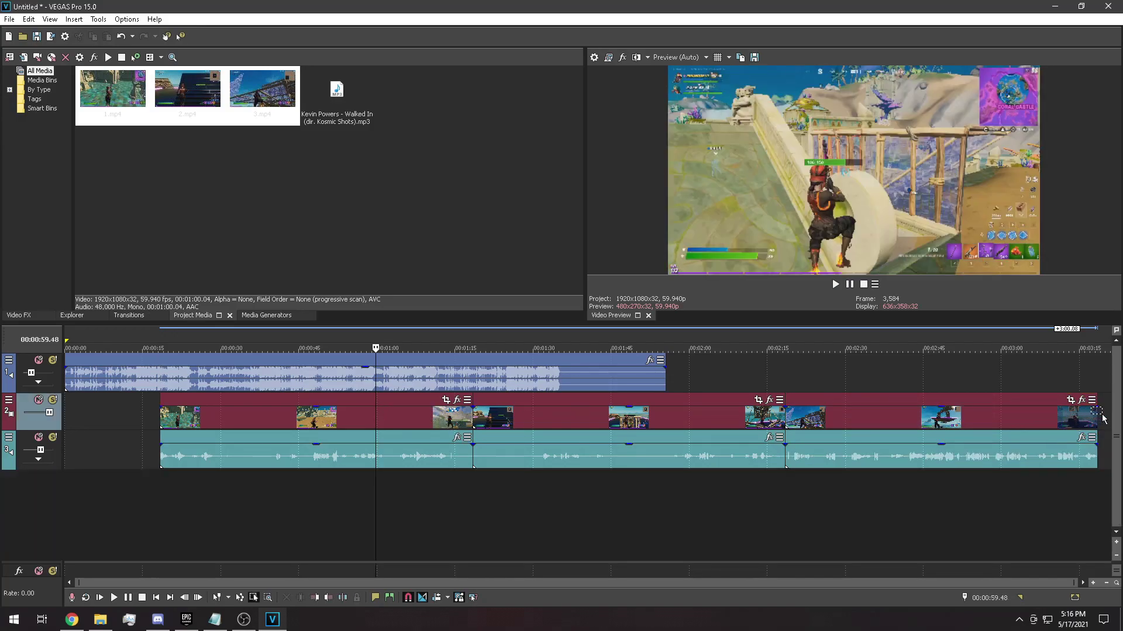
Disable resample for all three gameplay clips on the timeline.
drag(1102, 415, 351, 415)
right_click(350, 415)
mouse_move(431, 510)
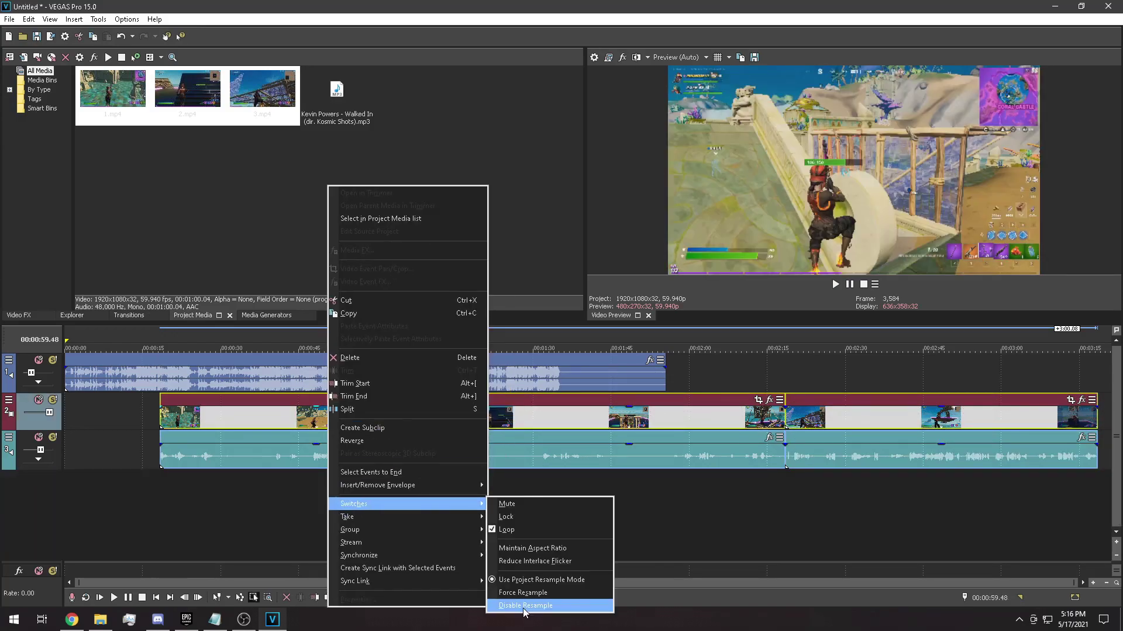
click(523, 606)
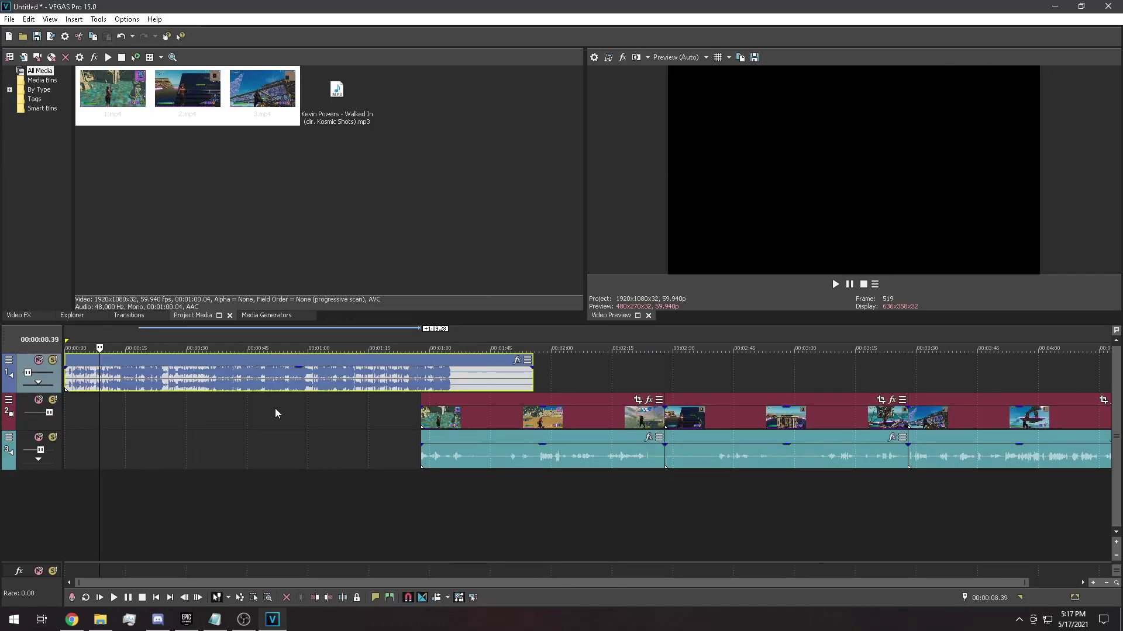
Play the song's opening to find the beat drop and place a marker at 00:00:12.03.
scroll(338, 443, up, 4)
click(220, 396)
key(space)
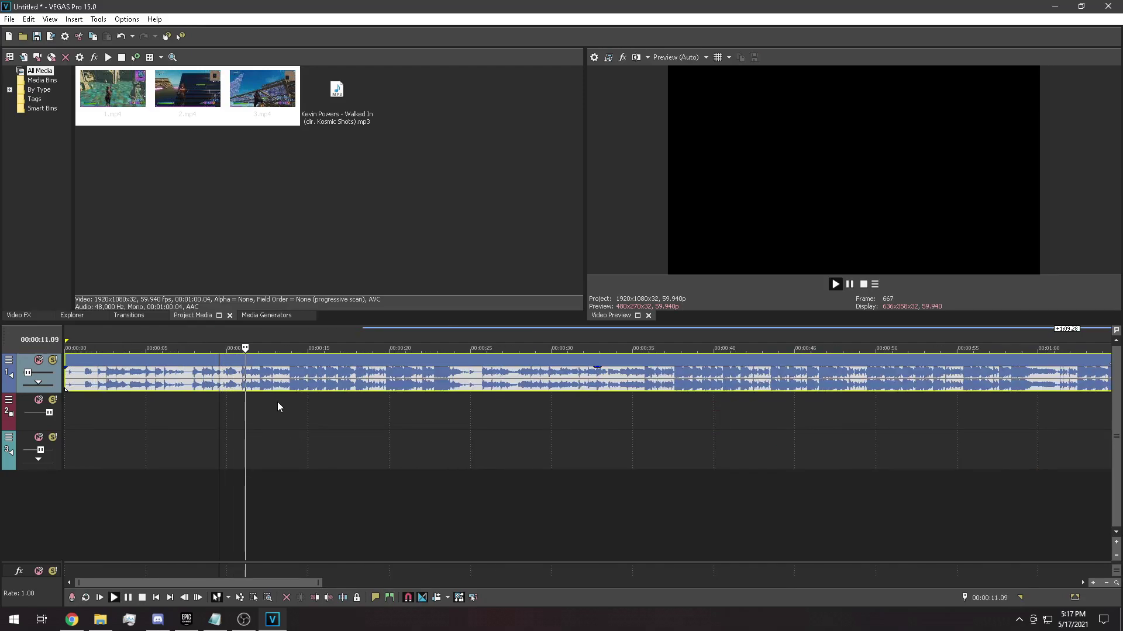
click(212, 386)
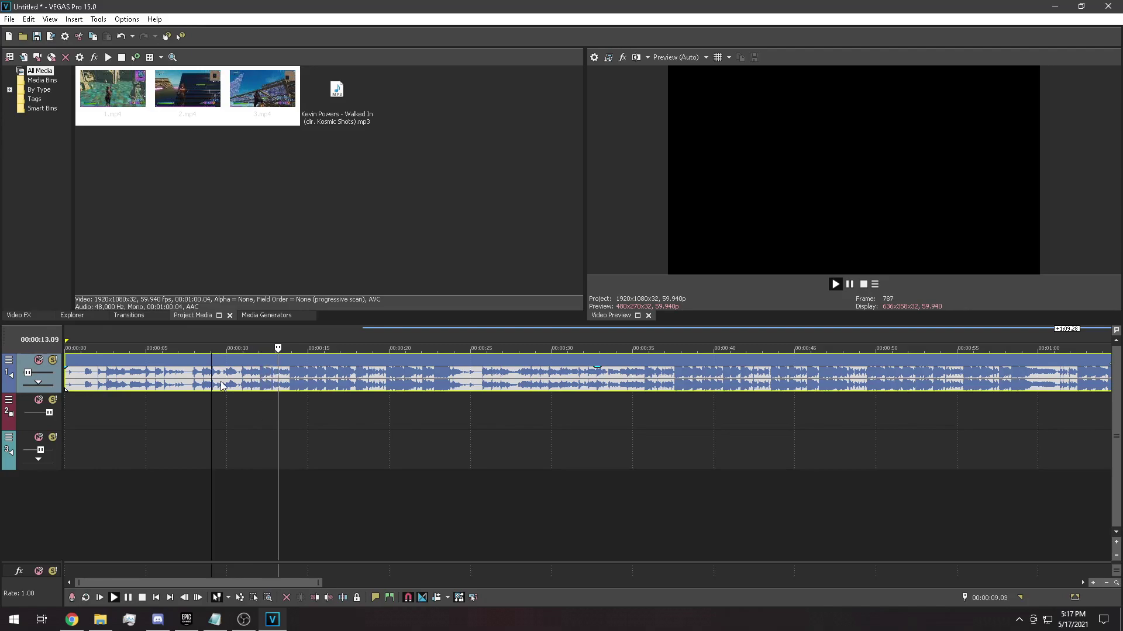
key(space)
scroll(351, 394, up, 3)
key(space)
scroll(596, 399, up, 1)
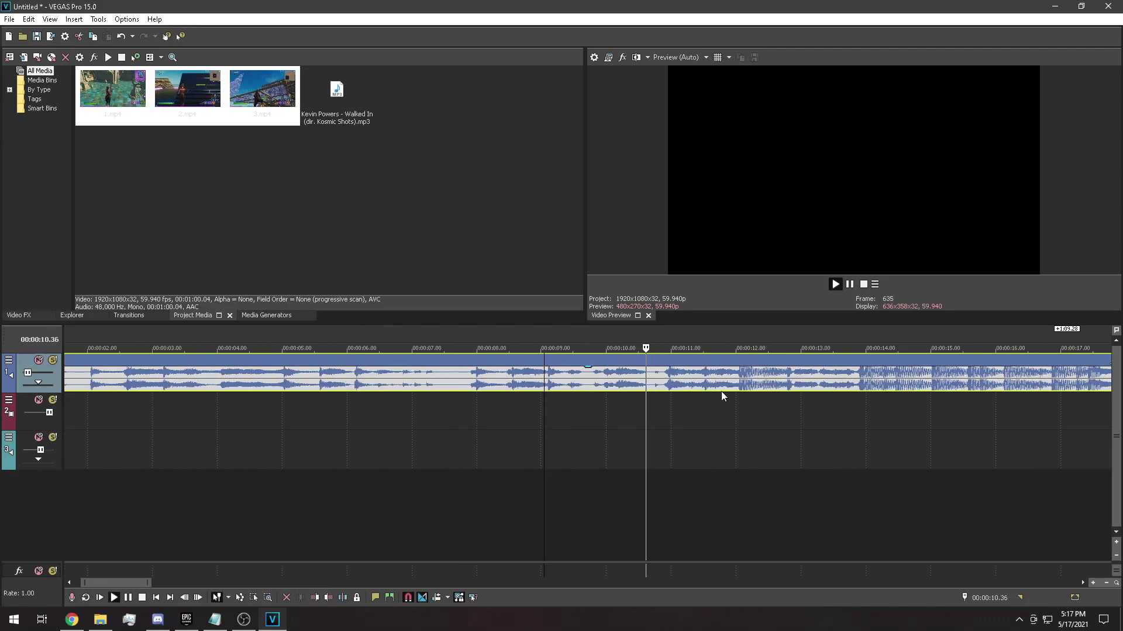
key(space)
click(739, 380)
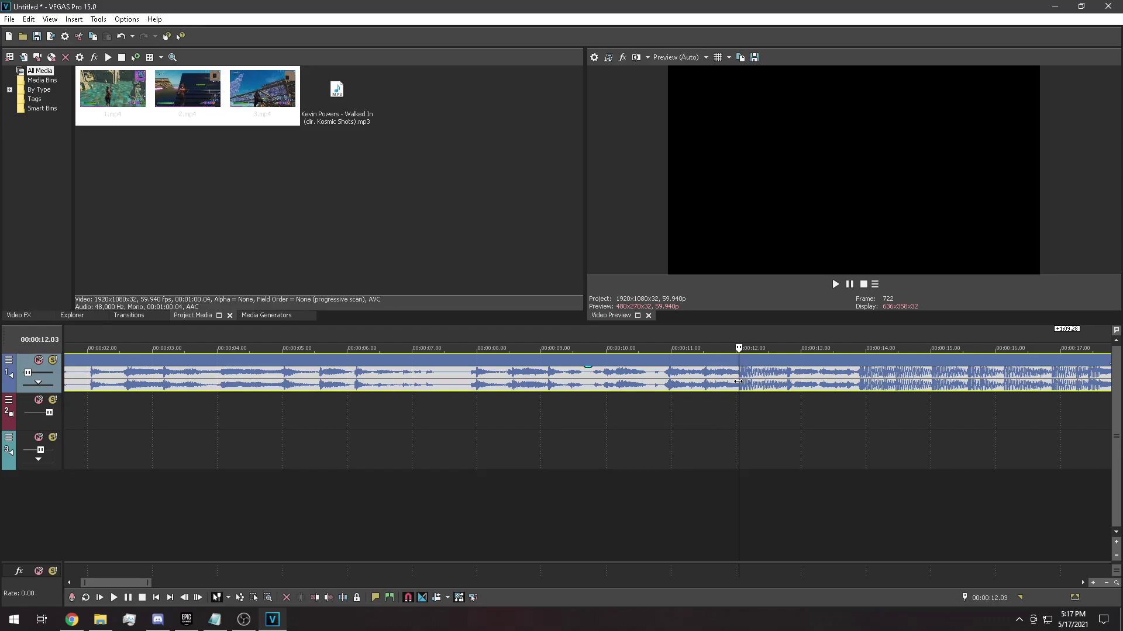
key(m)
Play the song's section leading up to the beat-drop marker to judge where the first clip should come in.
scroll(694, 393, right, 3)
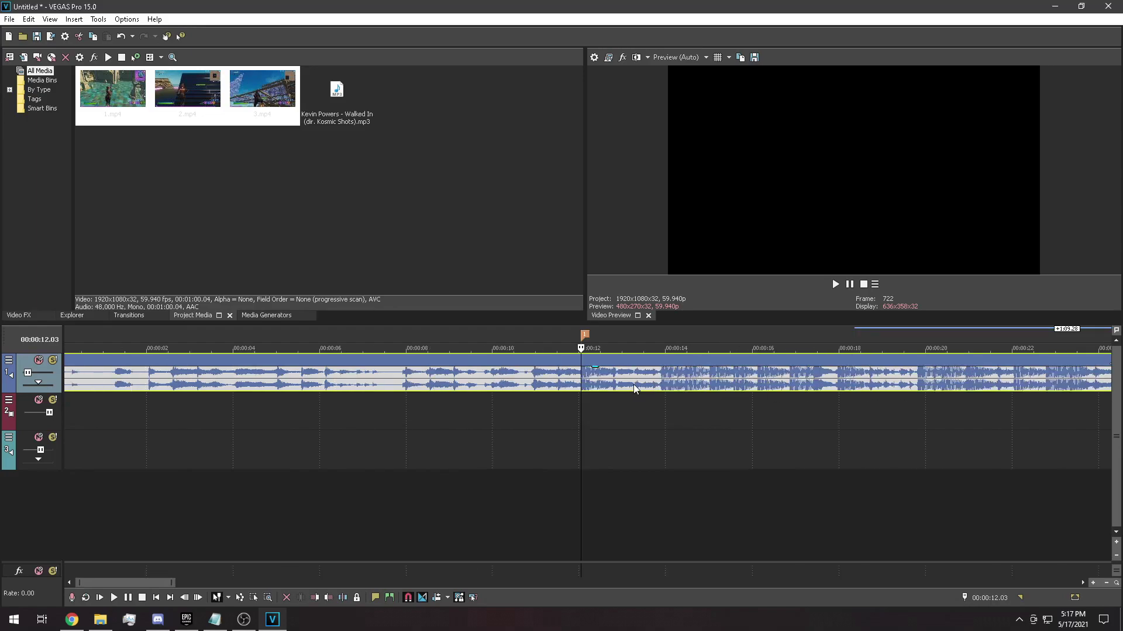
scroll(579, 363, down, 3)
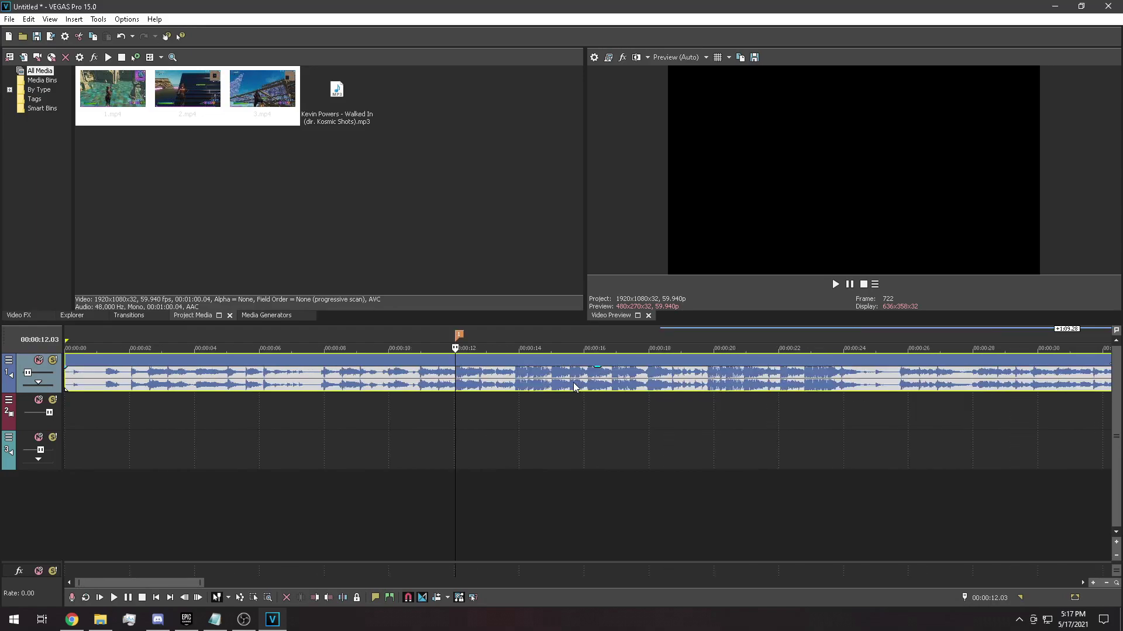
click(370, 387)
key(space)
scroll(435, 402, up, 2)
click(346, 384)
key(space)
key(space)
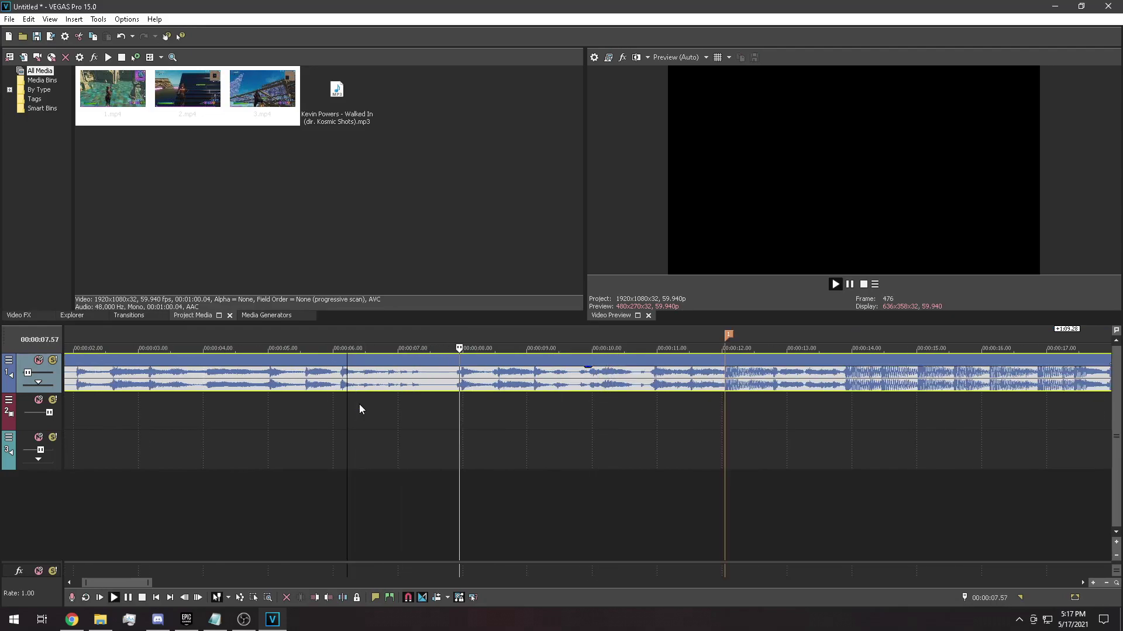
click(303, 404)
key(space)
key(space)
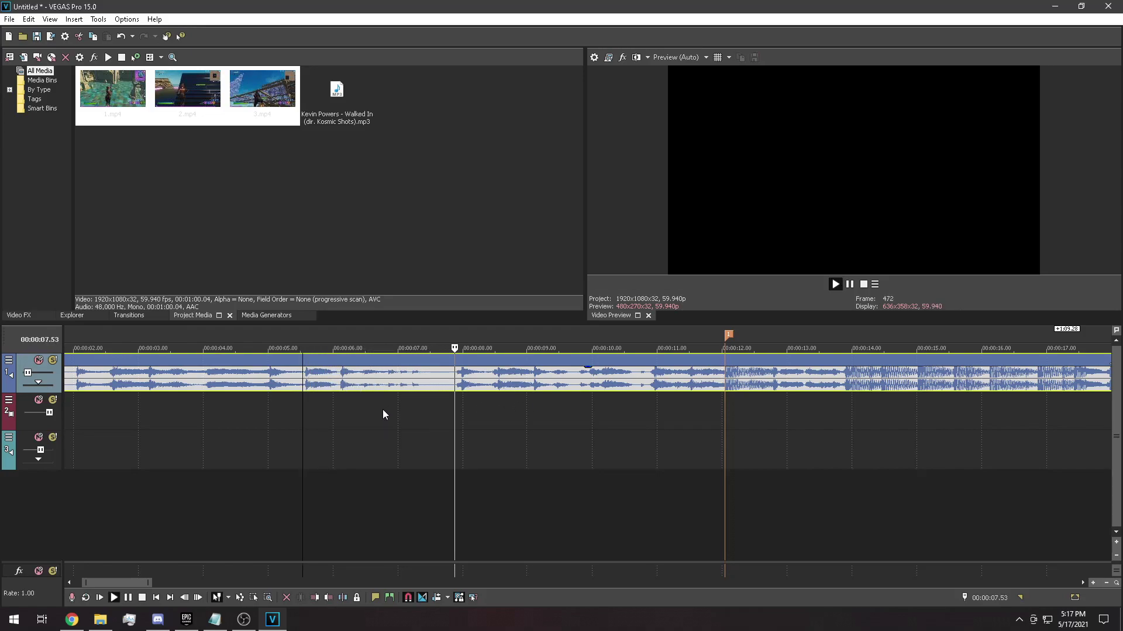
key(space)
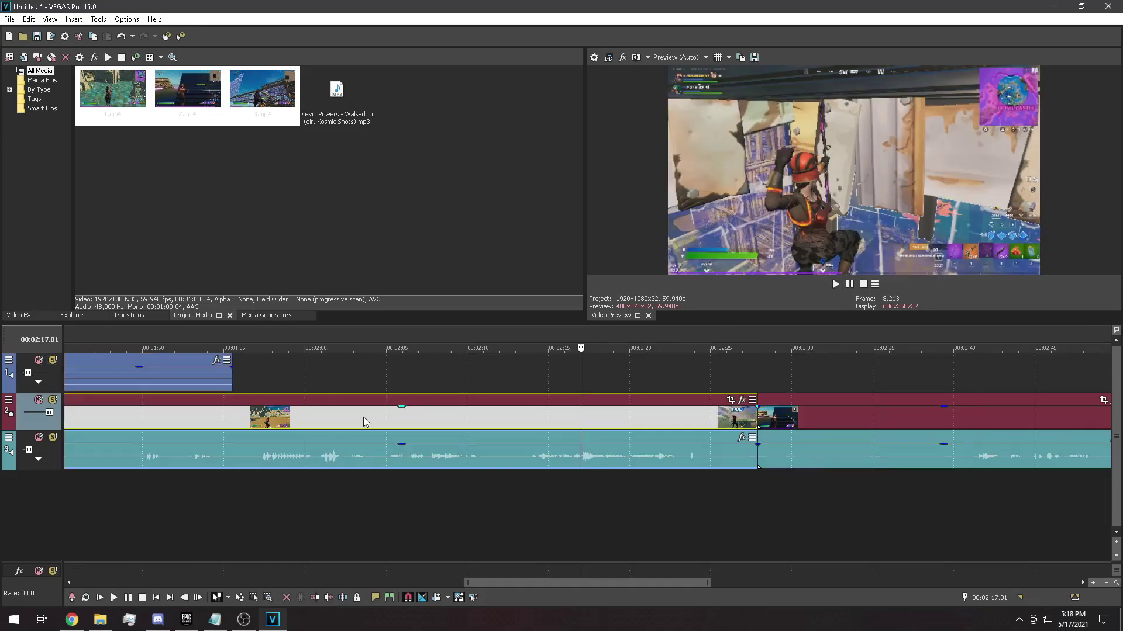
Find the final shot in the first gameplay clip frame by frame and split the clip at 00:02:18.41.
scroll(383, 418, down, 3)
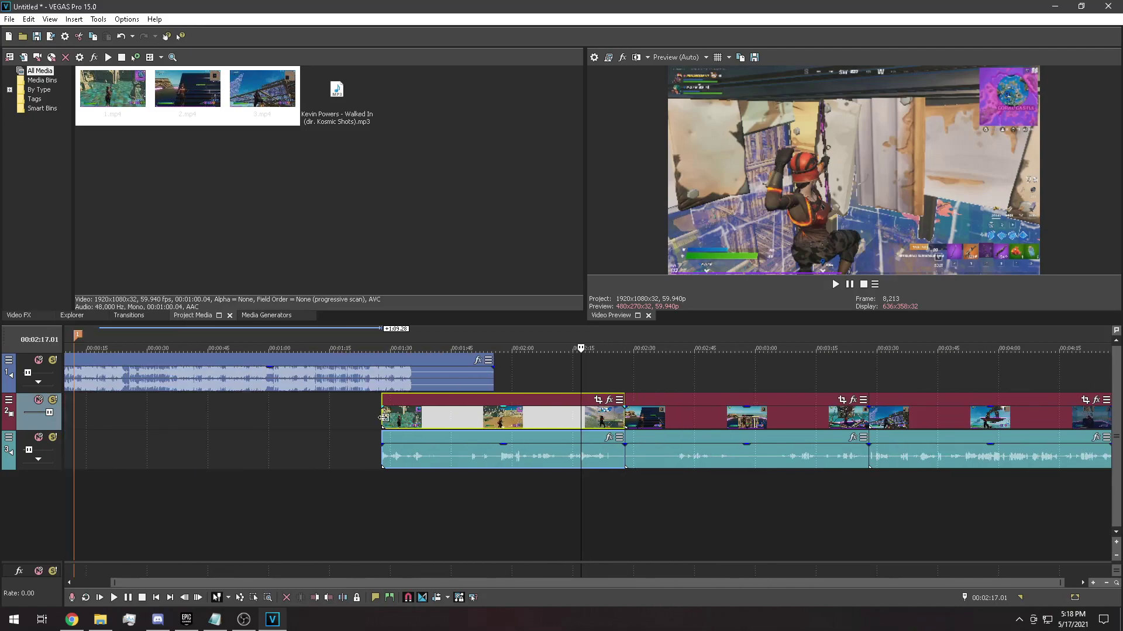
click(528, 417)
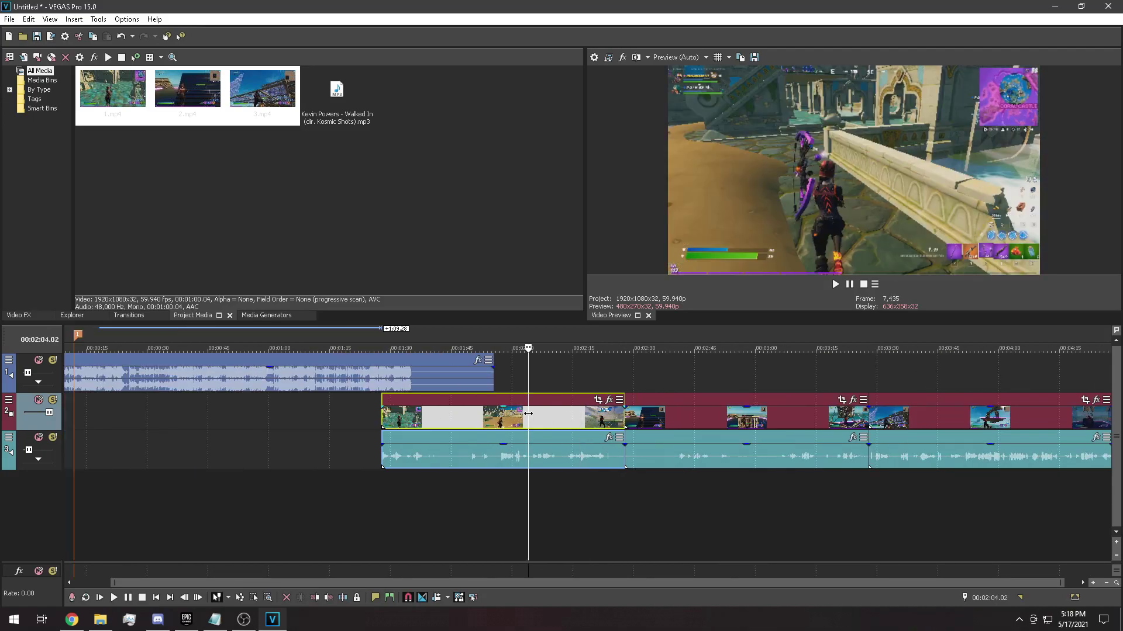
scroll(530, 418, up, 5)
click(686, 431)
click(754, 425)
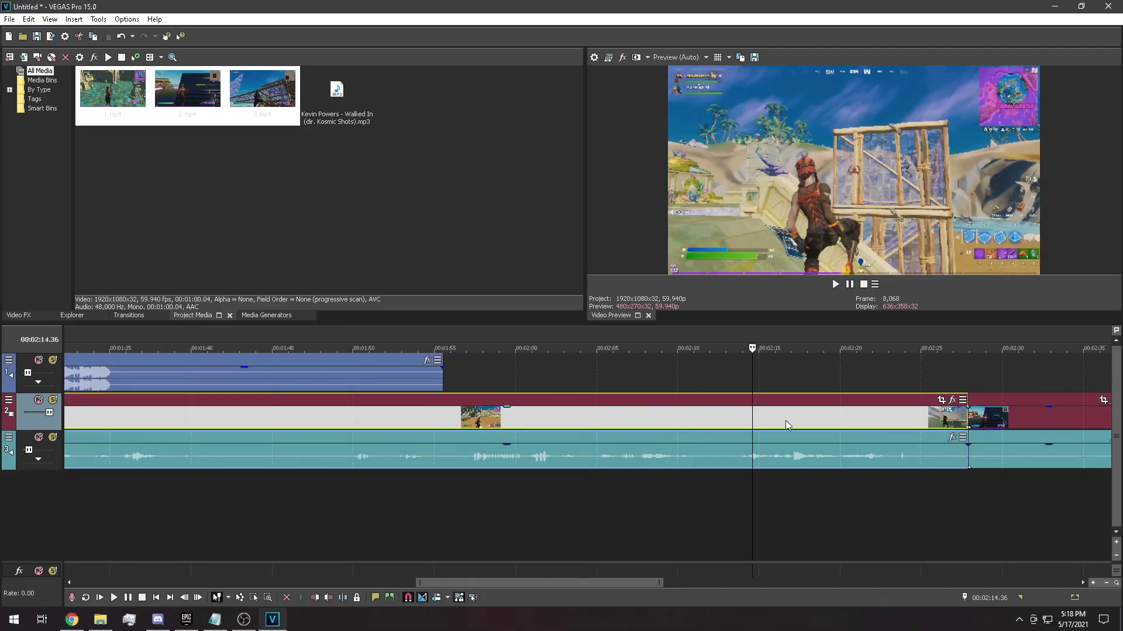
click(824, 426)
click(800, 419)
scroll(790, 415, up, 6)
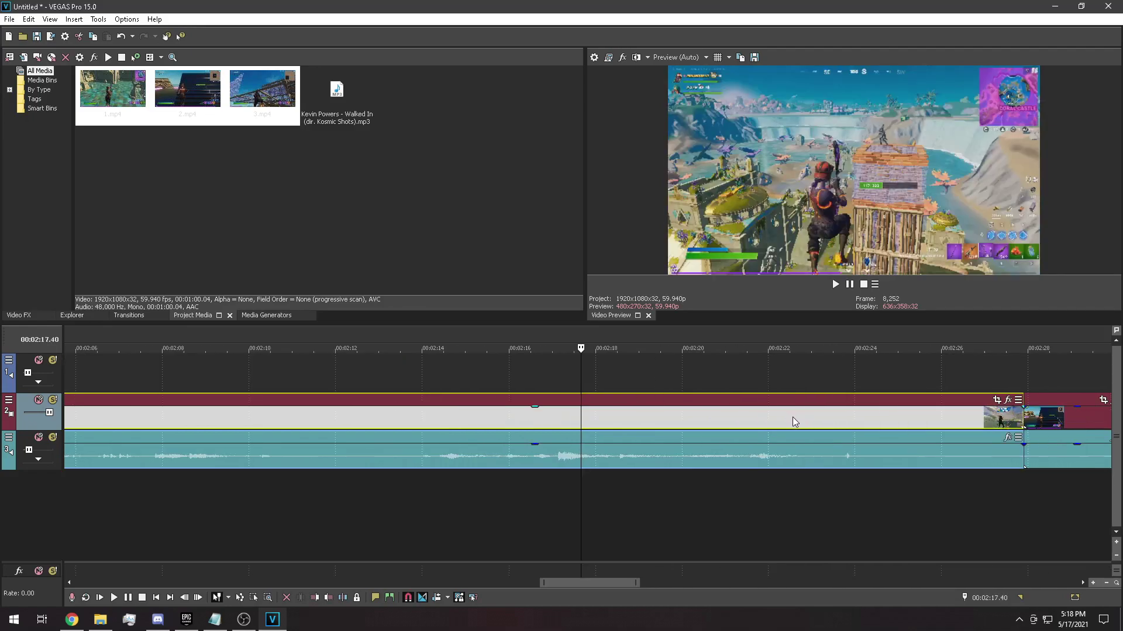
key(Right)
key(Right)
key(Right)
key(Right)
key(Right)
key(Right)
key(Right)
key(Right)
key(Right)
key(Right)
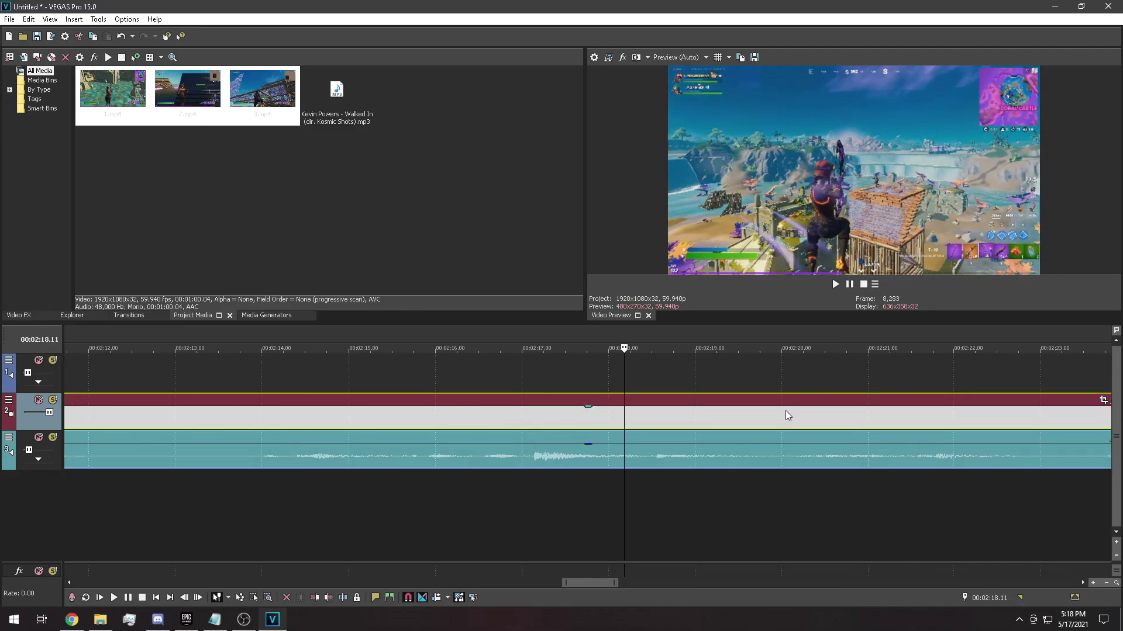
scroll(784, 412, up, 1)
key(Right)
key(Right)
key(Right)
key(Right)
key(Right)
key(Right)
key(Right)
key(Right)
key(Right)
key(Right)
key(Right)
key(Right)
key(Right)
key(Right)
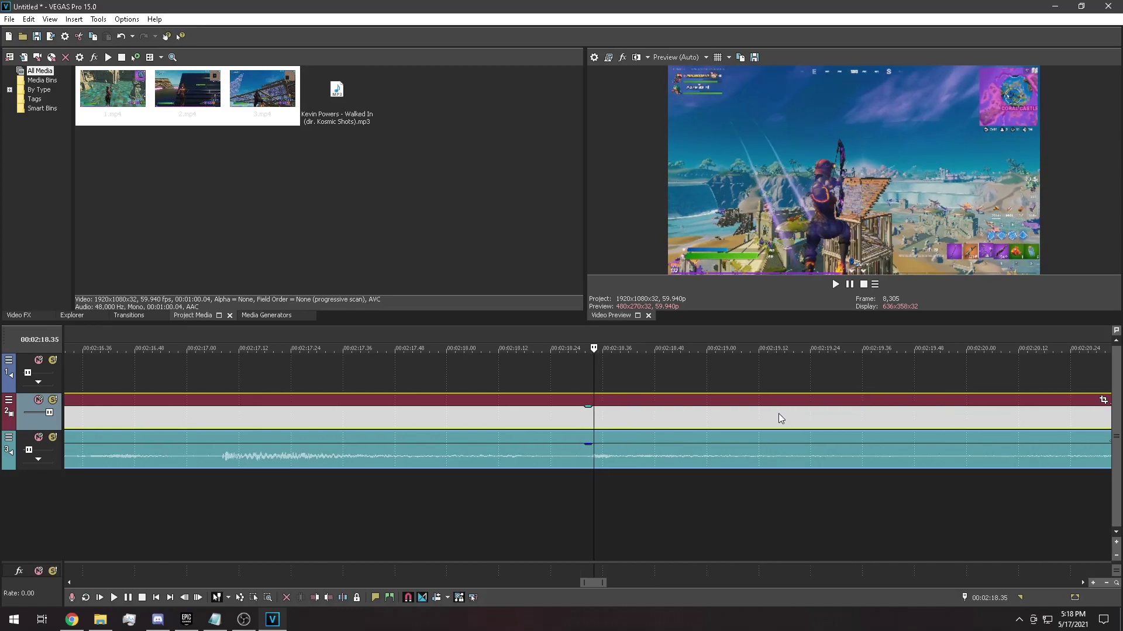
scroll(778, 414, up, 1)
key(Right)
key(Right)
key(Right)
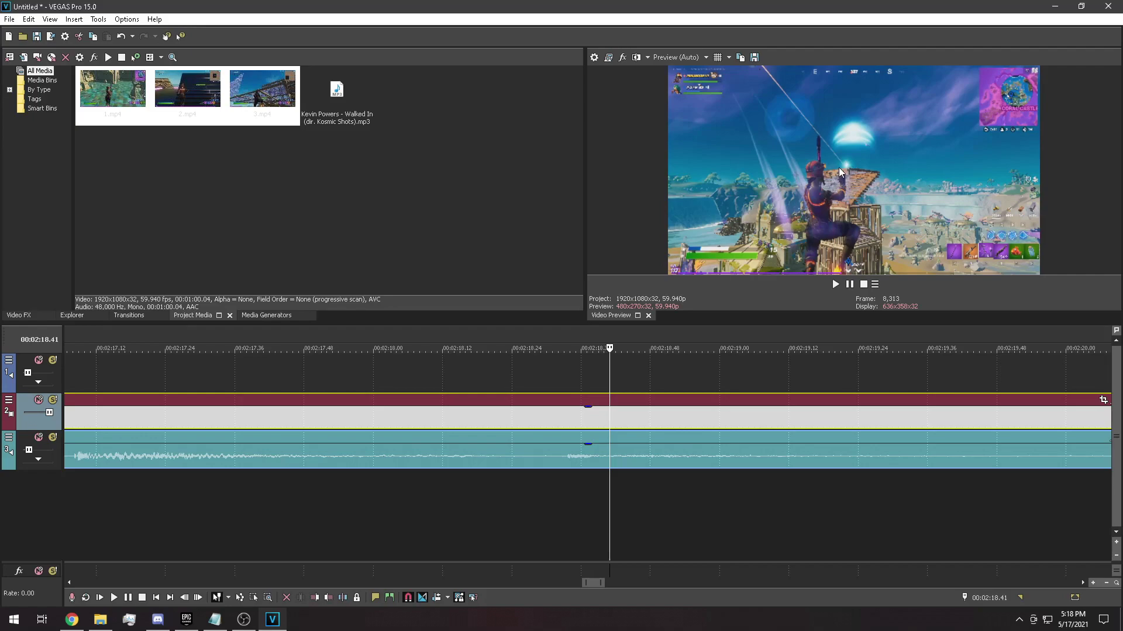
key(s)
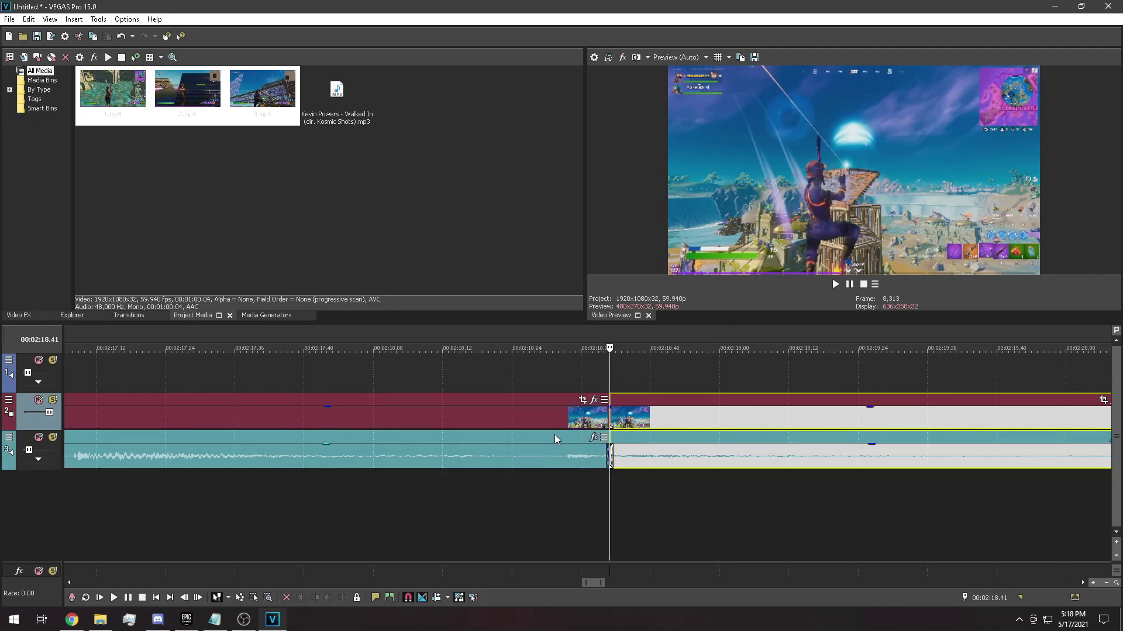
Delete the part before the split and move the remaining piece so it starts at the beat-drop marker at 00:00:12.03.
right_click(554, 421)
click(579, 369)
scroll(471, 431, down, 10)
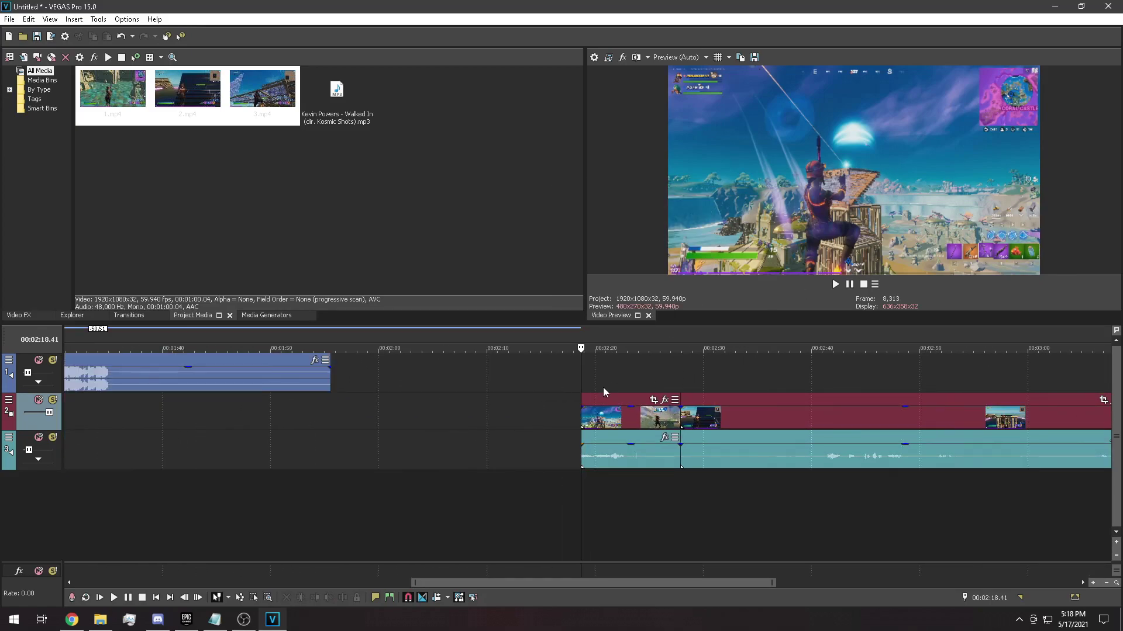
scroll(602, 417, down, 3)
drag(606, 420, 202, 427)
scroll(657, 419, up, 6)
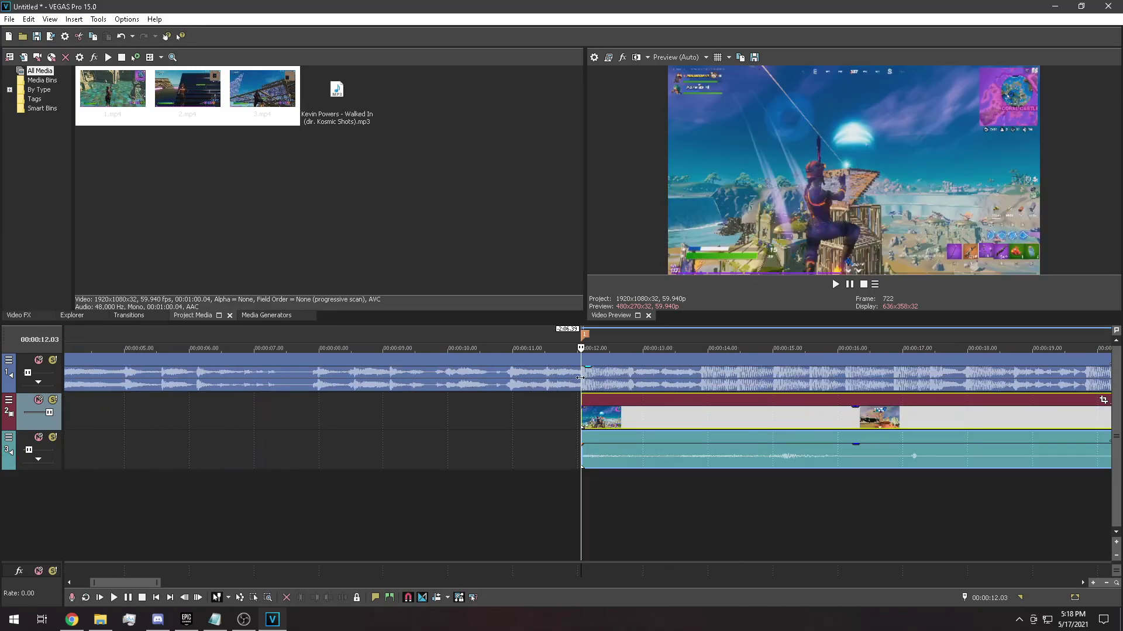
Extend the gameplay clip's start back to 00:00:04.08, playing it to check that the shot lands on the beat drop.
drag(589, 431, 175, 427)
scroll(632, 425, down, 3)
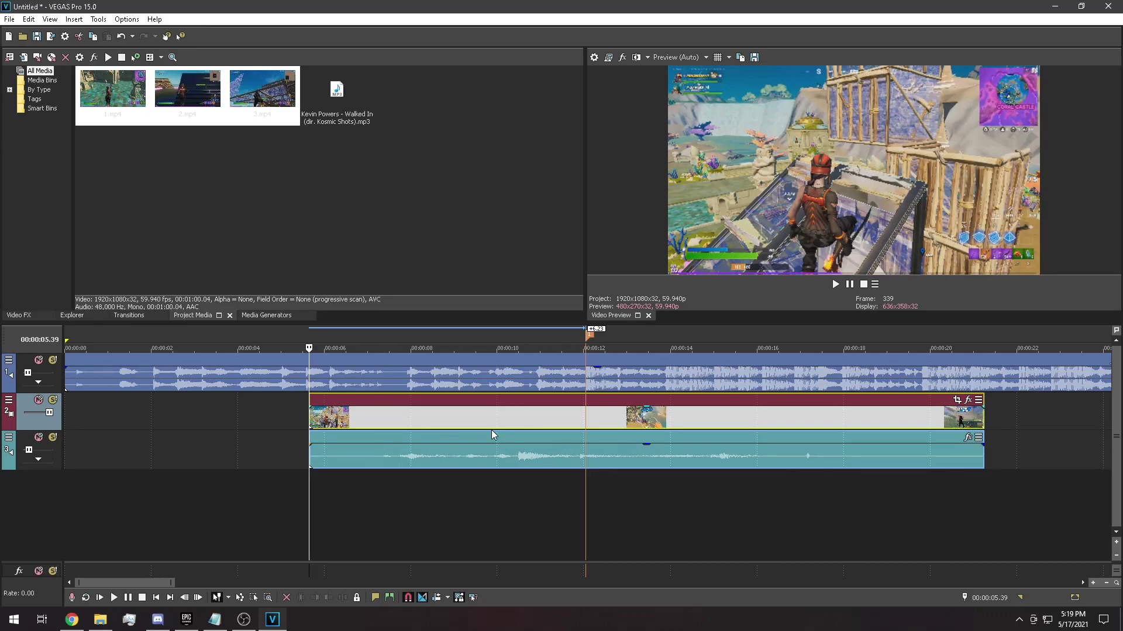
click(461, 430)
key(space)
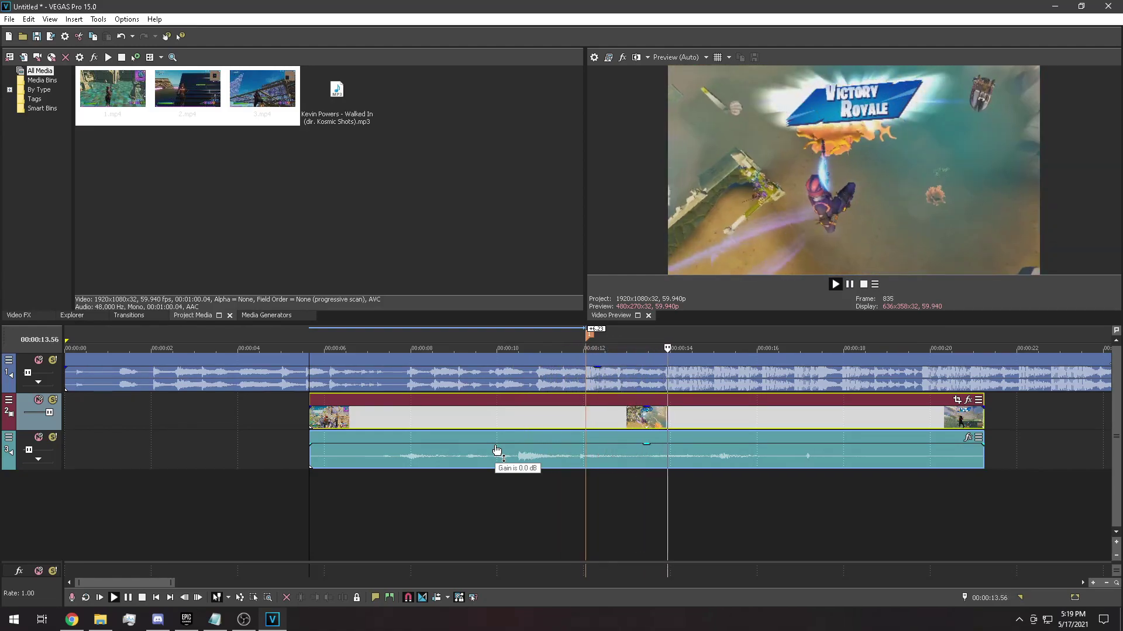
key(space)
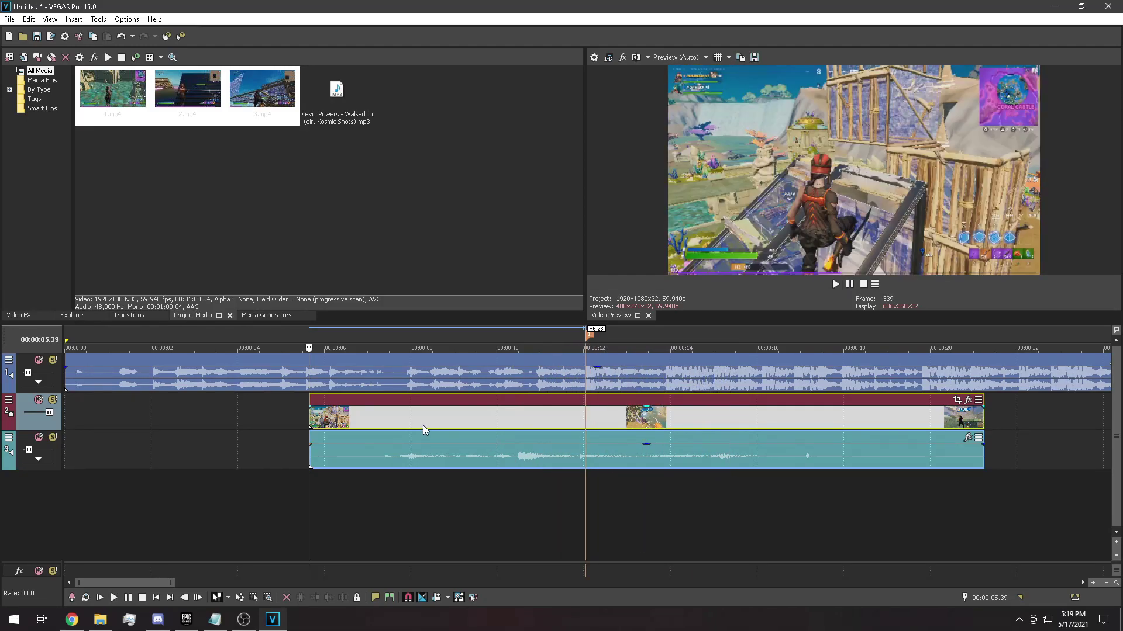
drag(423, 426, 376, 431)
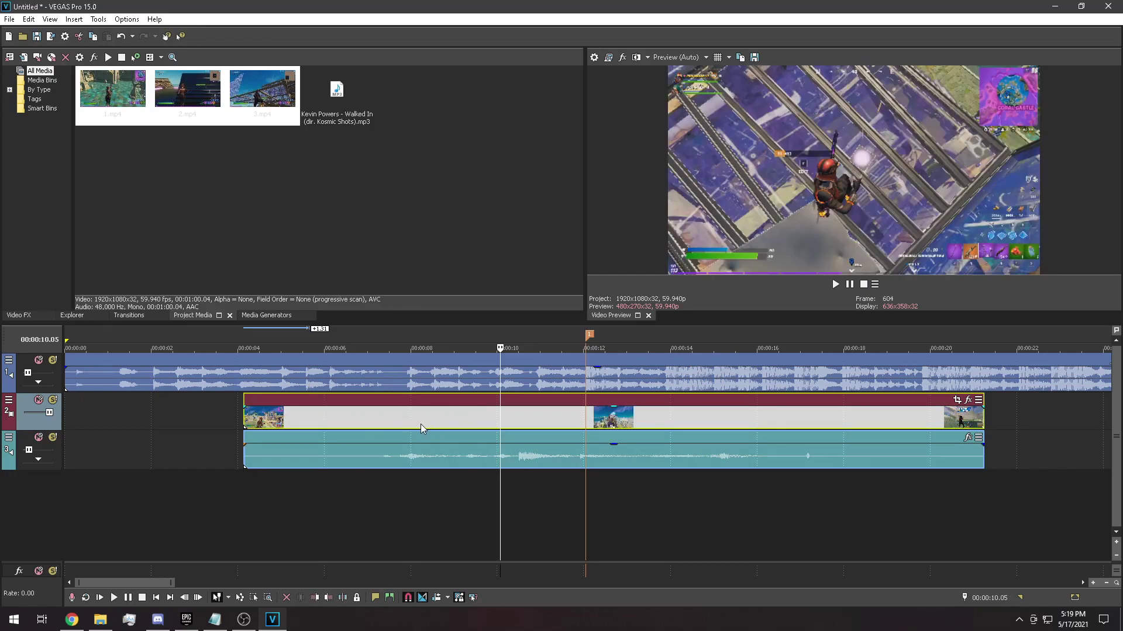
Add a fade-in of about 2.4 seconds to the start of the gameplay clip and play it back.
click(242, 408)
mouse_move(242, 407)
mouse_down()
mouse_move(369, 407)
mouse_move(347, 407)
mouse_up()
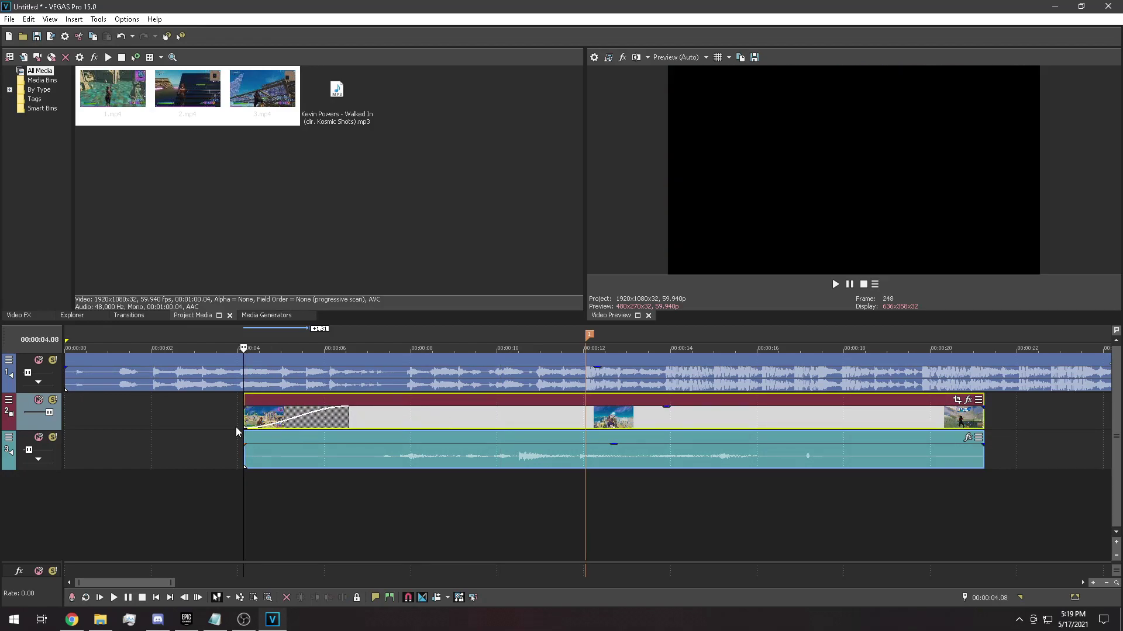
key(space)
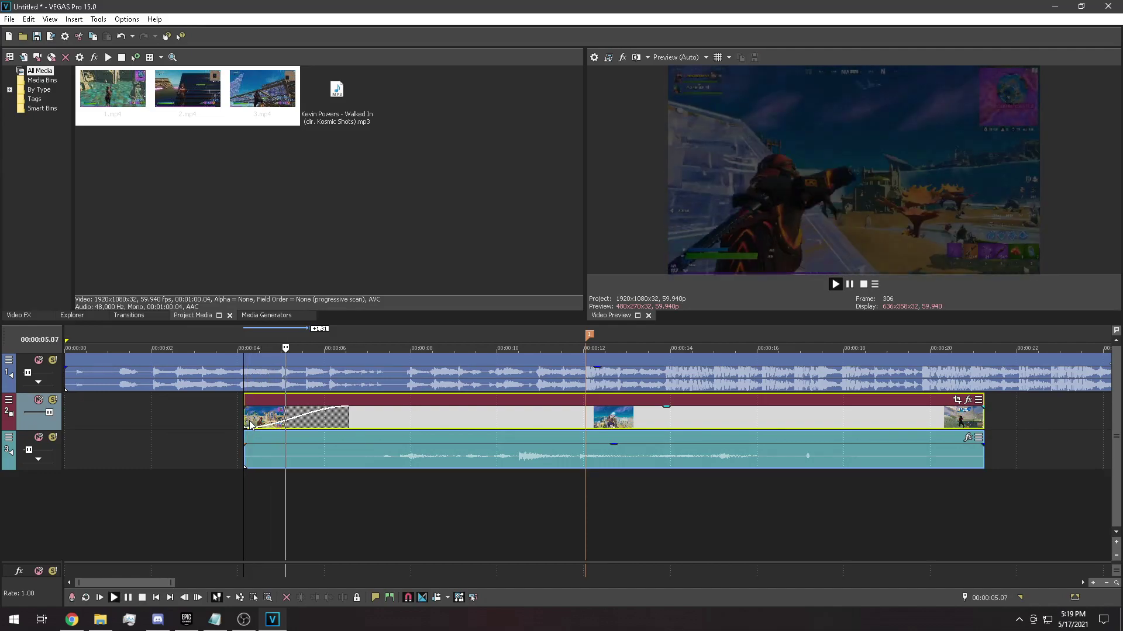
key(space)
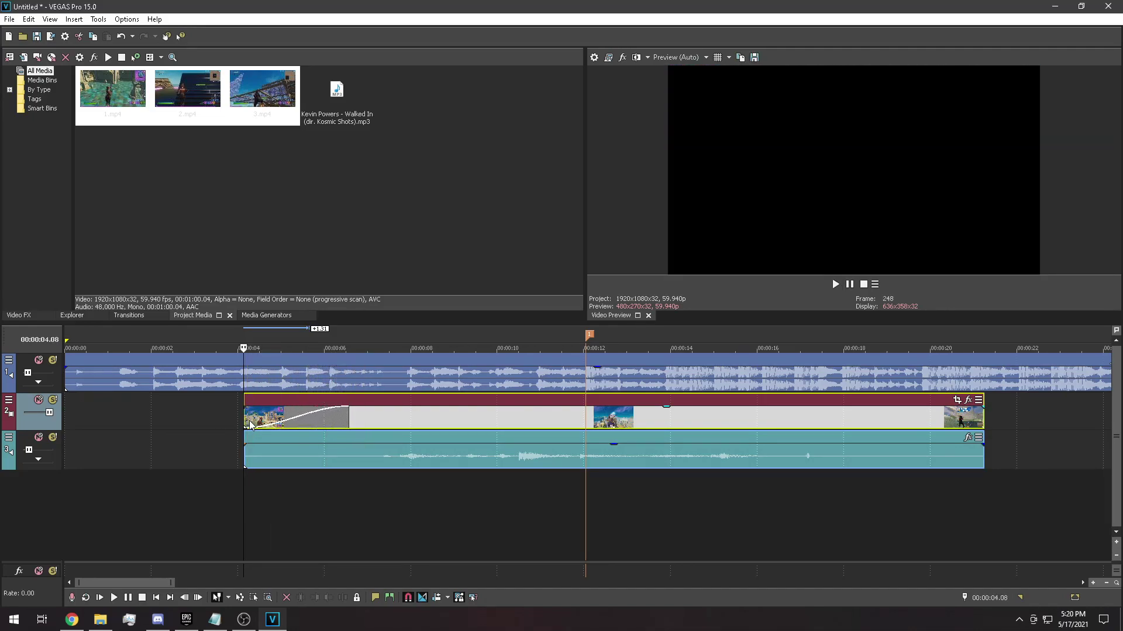
key(space)
key(space)
Insert a video track above the gameplay and add a text event to it at 00:00:06.46.
right_click(26, 405)
click(66, 431)
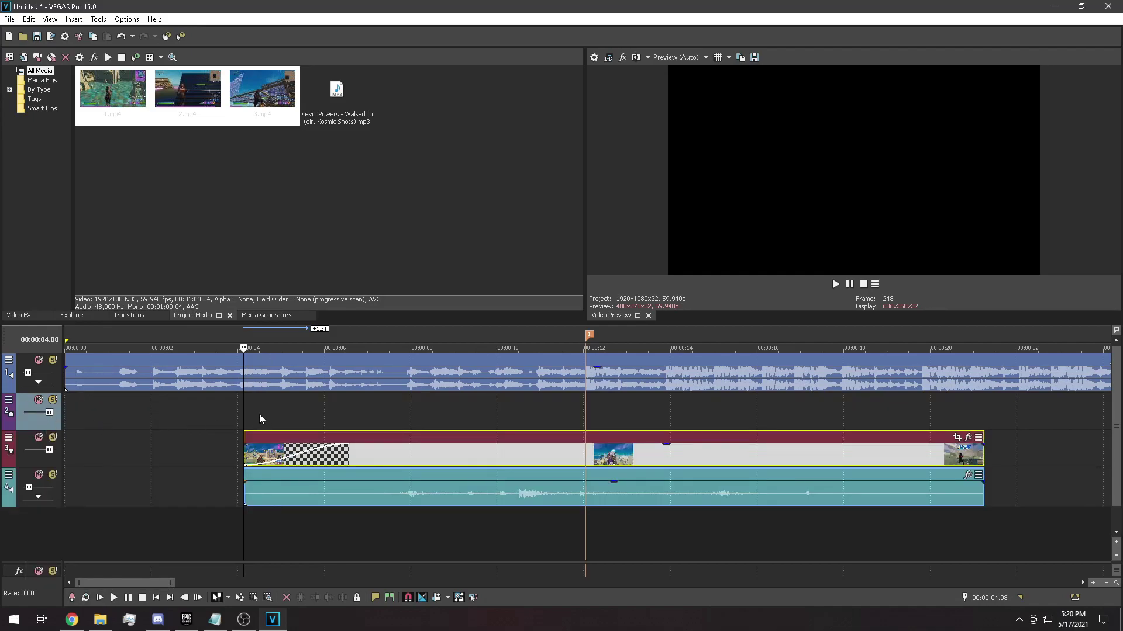
click(358, 416)
right_click(373, 417)
click(420, 401)
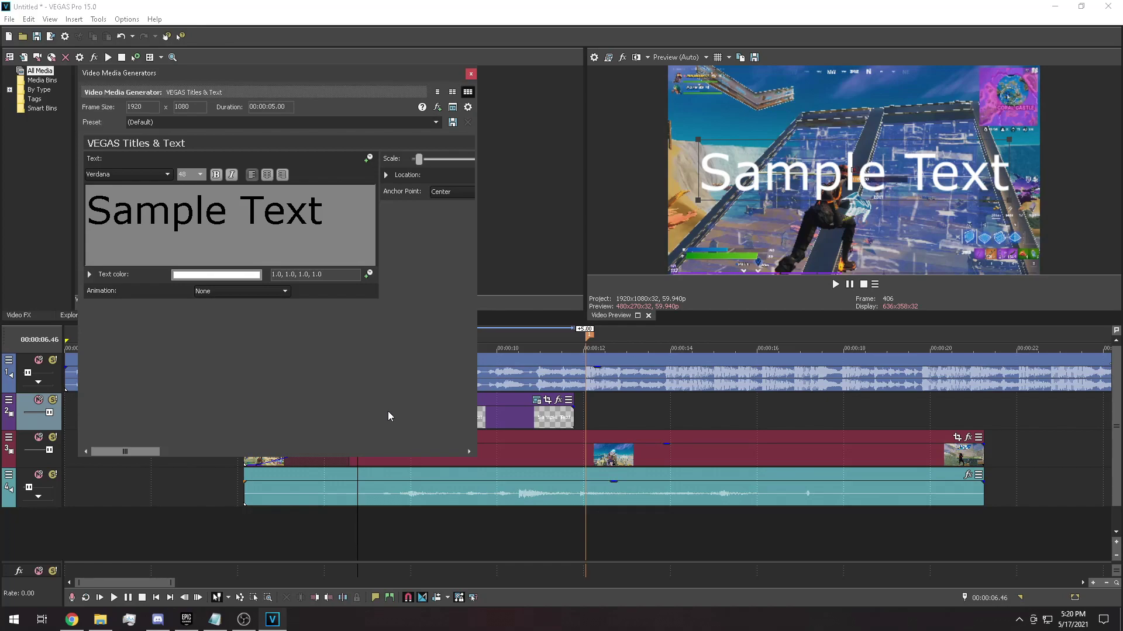
Replace the sample text with "YO ITS YA BOY" on two lines and centre-align it.
click(182, 196)
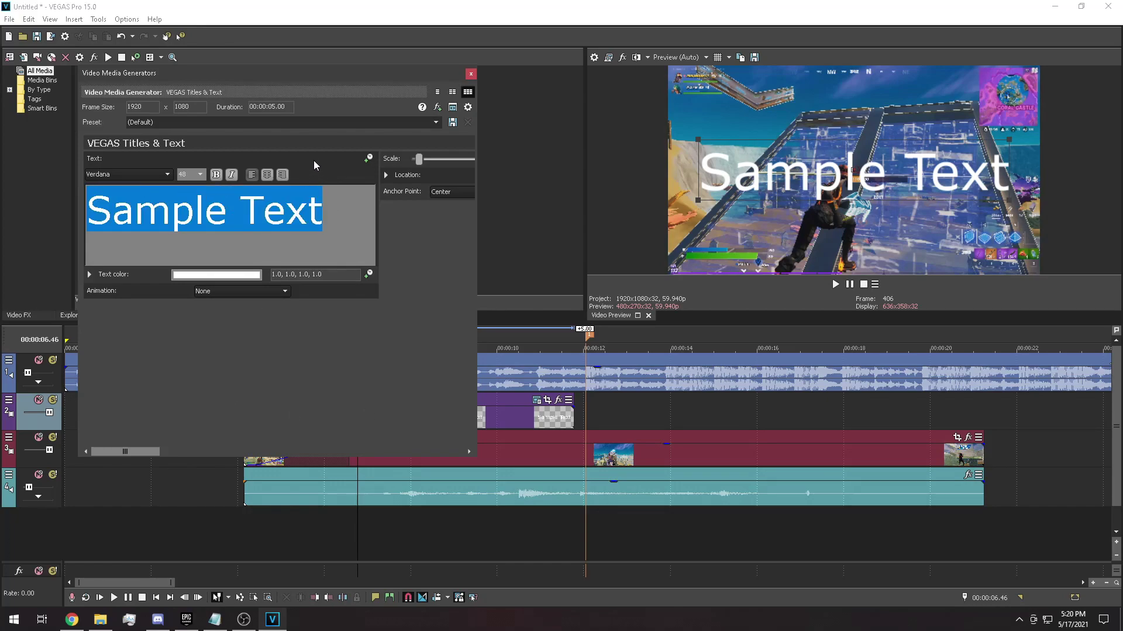
text(YO ITS YA)
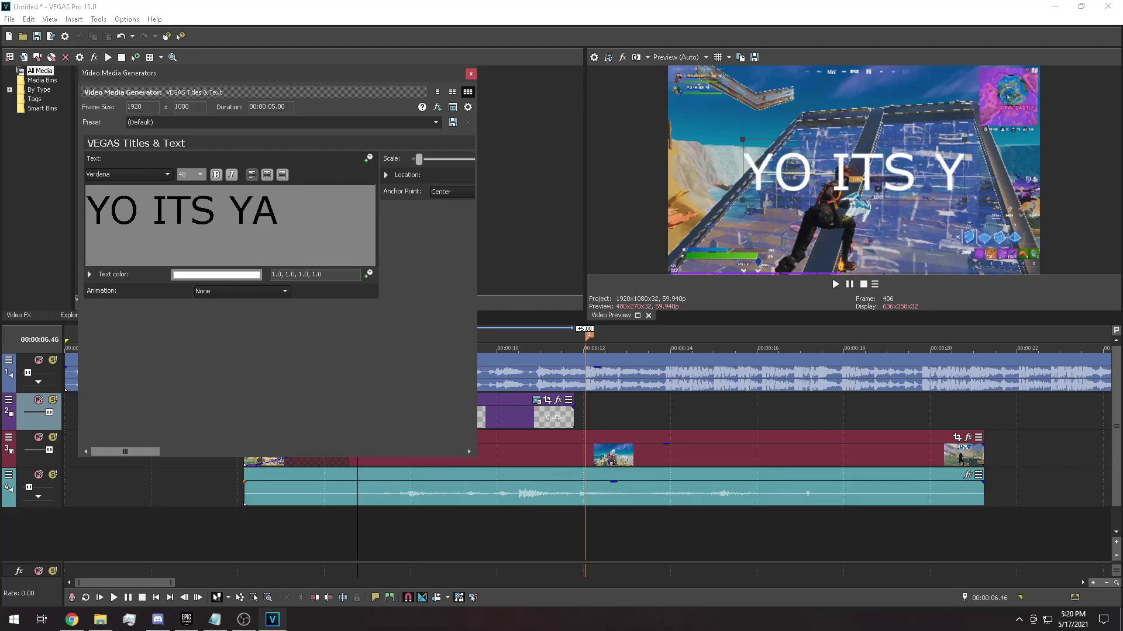
key(Return)
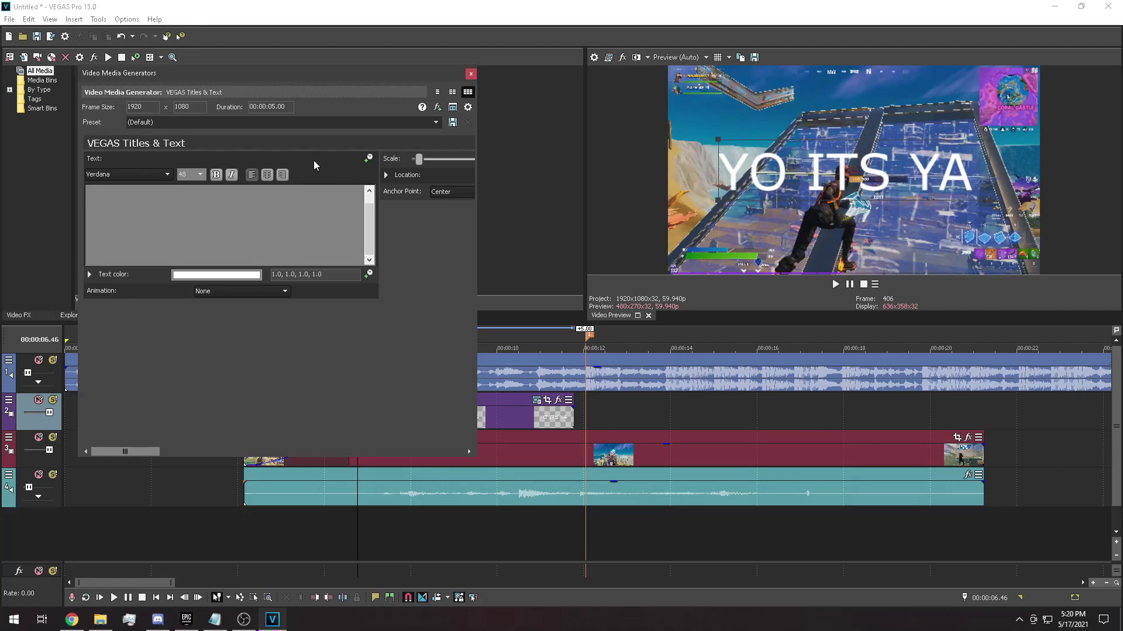
text(BOY)
key(ctrl+a)
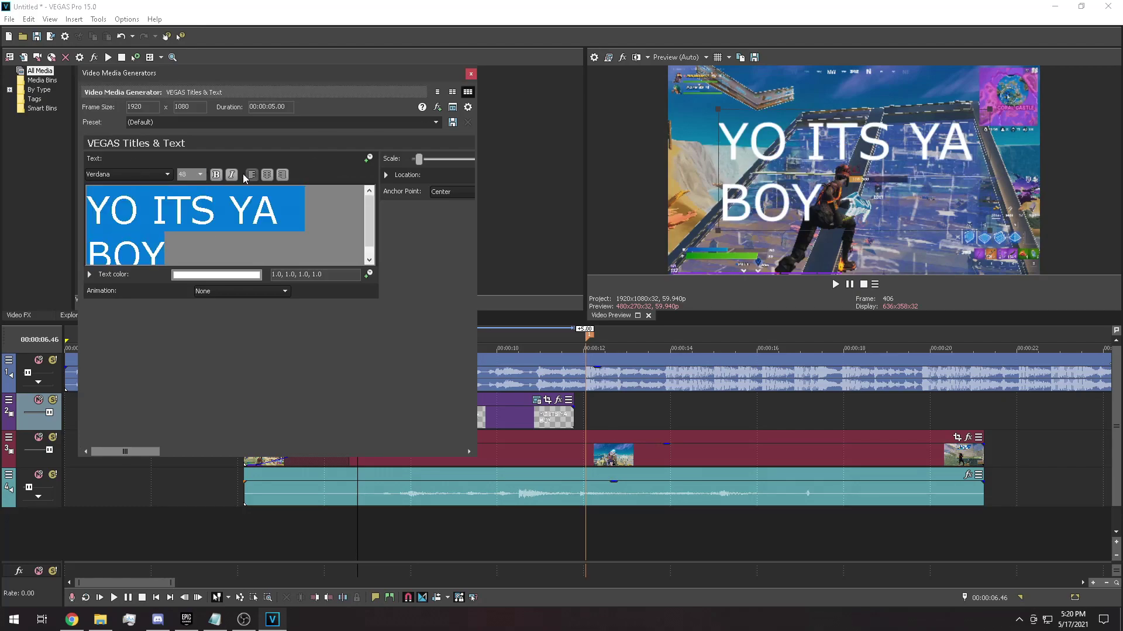
click(267, 174)
key(Right)
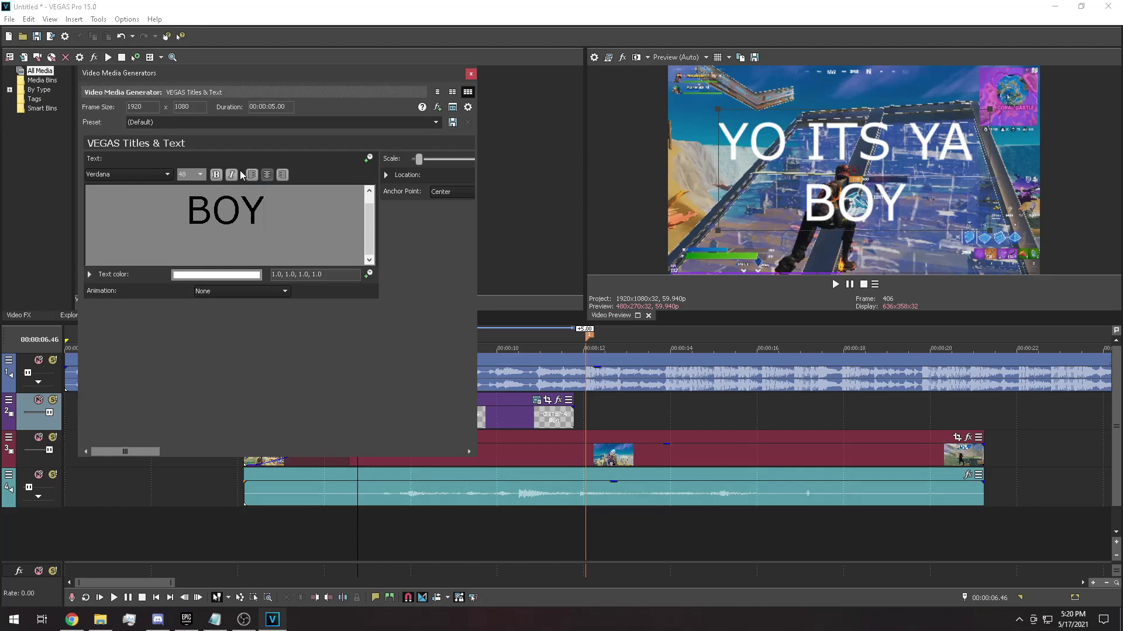
Set the title's font to TrajanPro-Regular, scale it slightly below its original size, and close the text settings.
drag(327, 218, 199, 174)
click(142, 171)
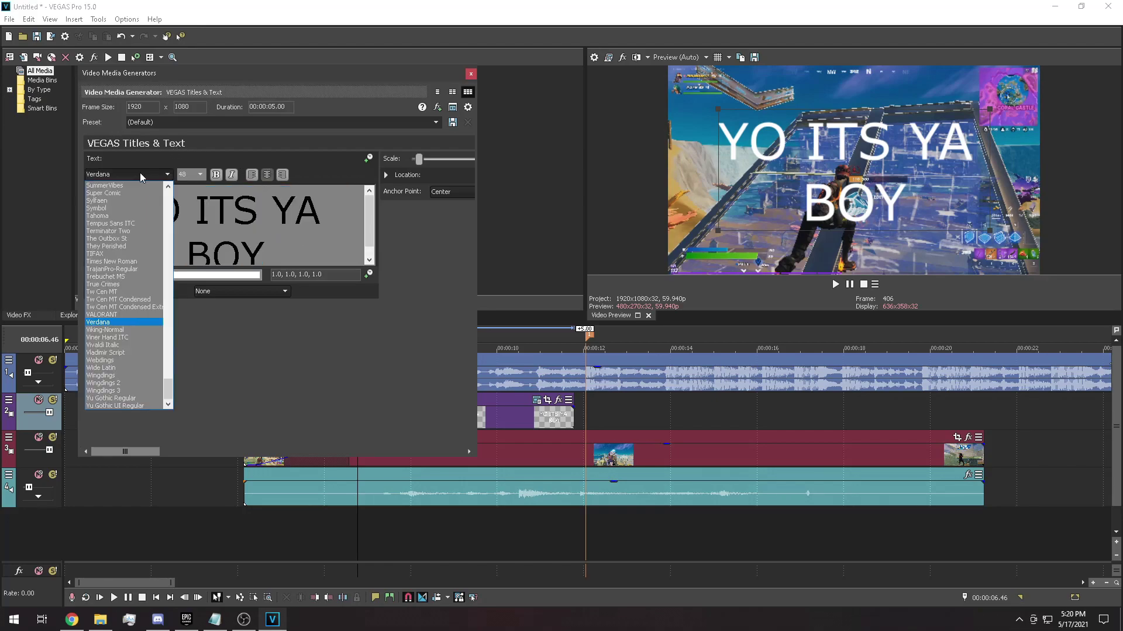
click(120, 303)
drag(419, 164, 424, 166)
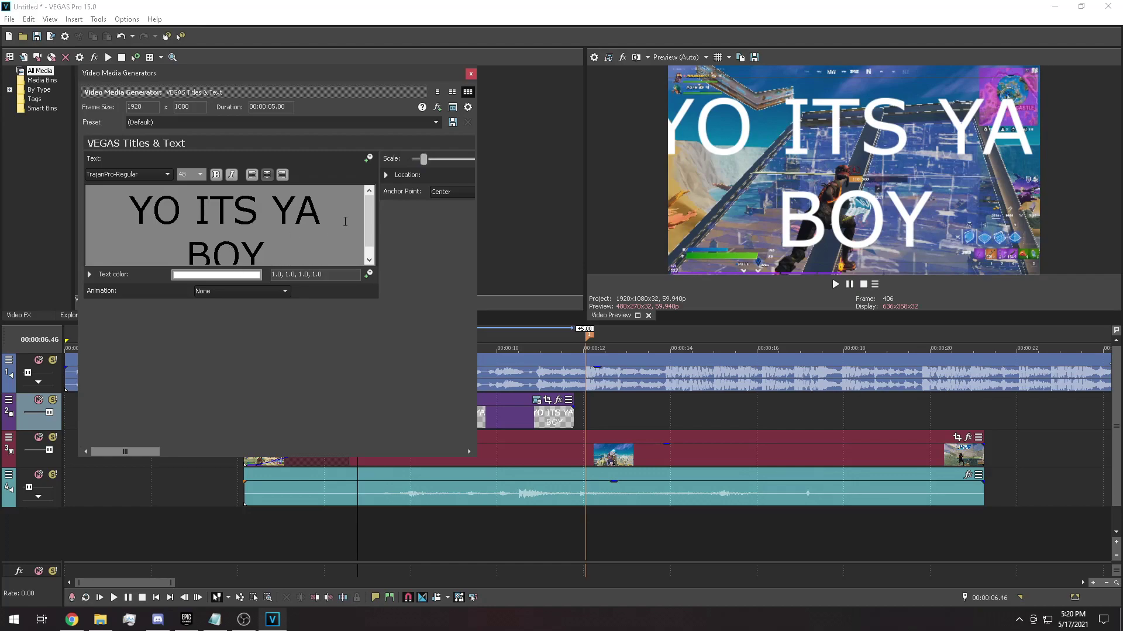
drag(423, 159, 418, 166)
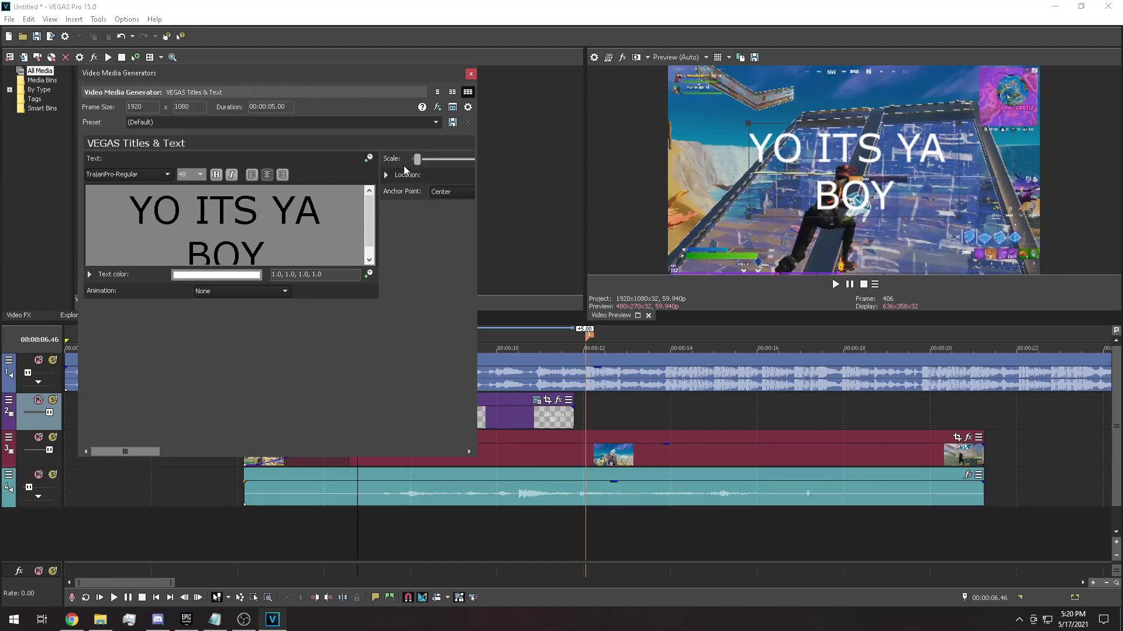
click(471, 73)
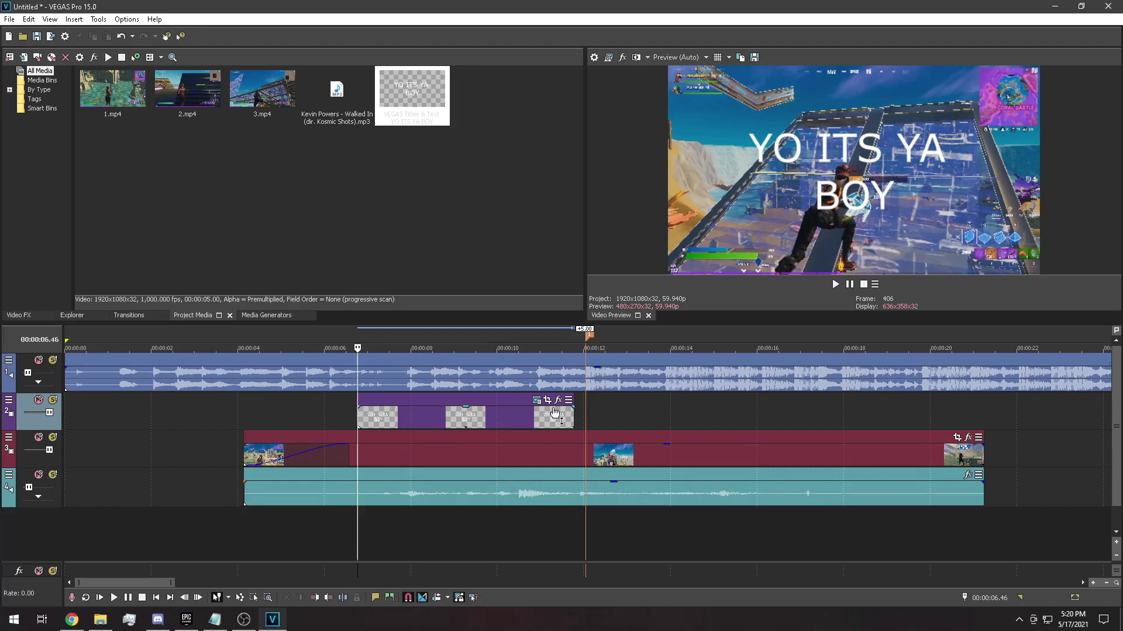
Shorten the text event to about 1.4 seconds and add a fade at both ends.
drag(573, 412, 418, 409)
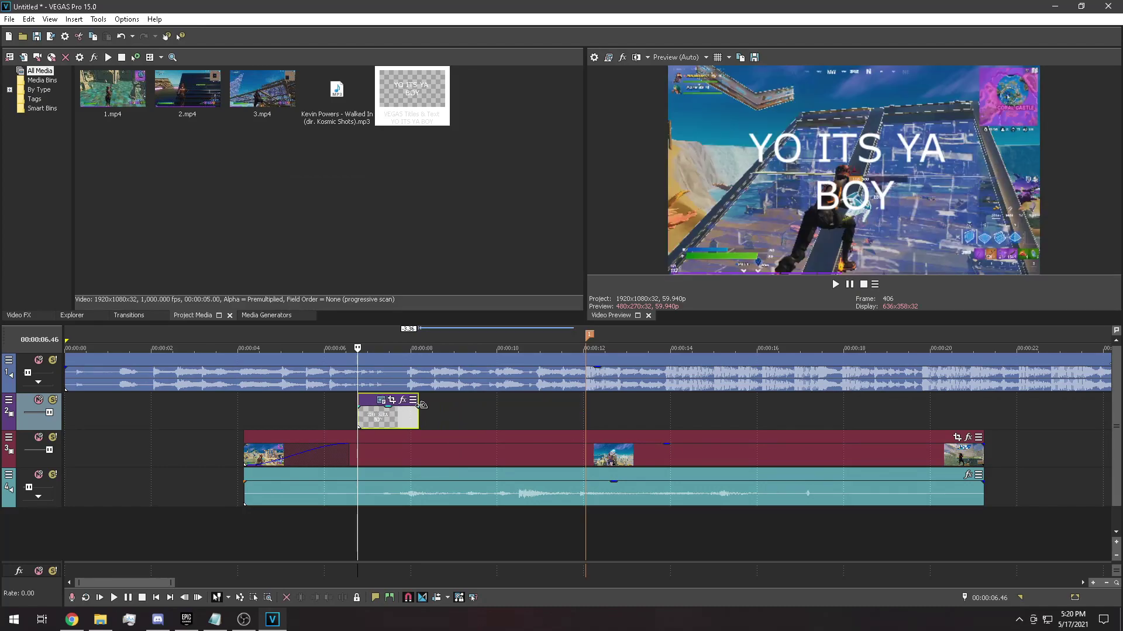
click(313, 412)
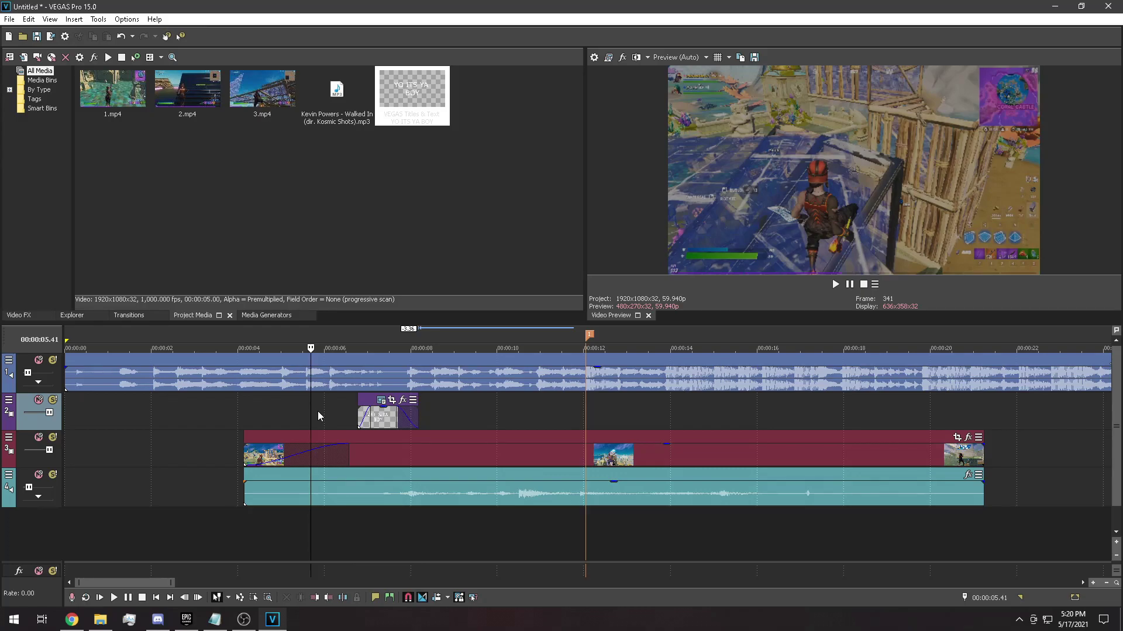
Play back the montage's opening through the title and the kill at the first marker.
click(279, 411)
key(space)
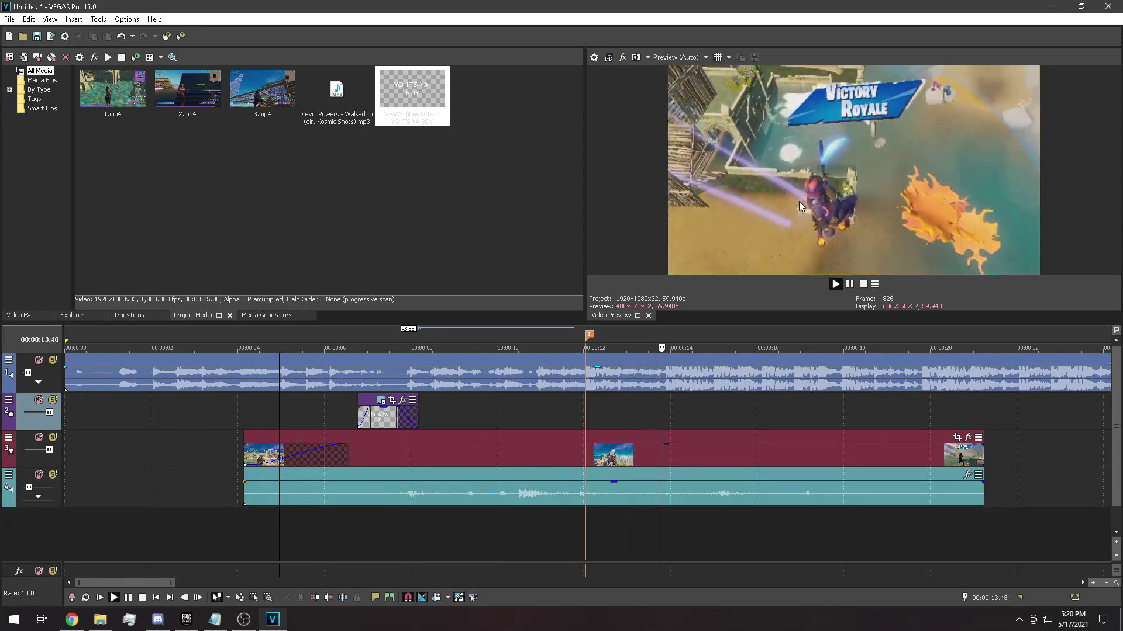
click(514, 407)
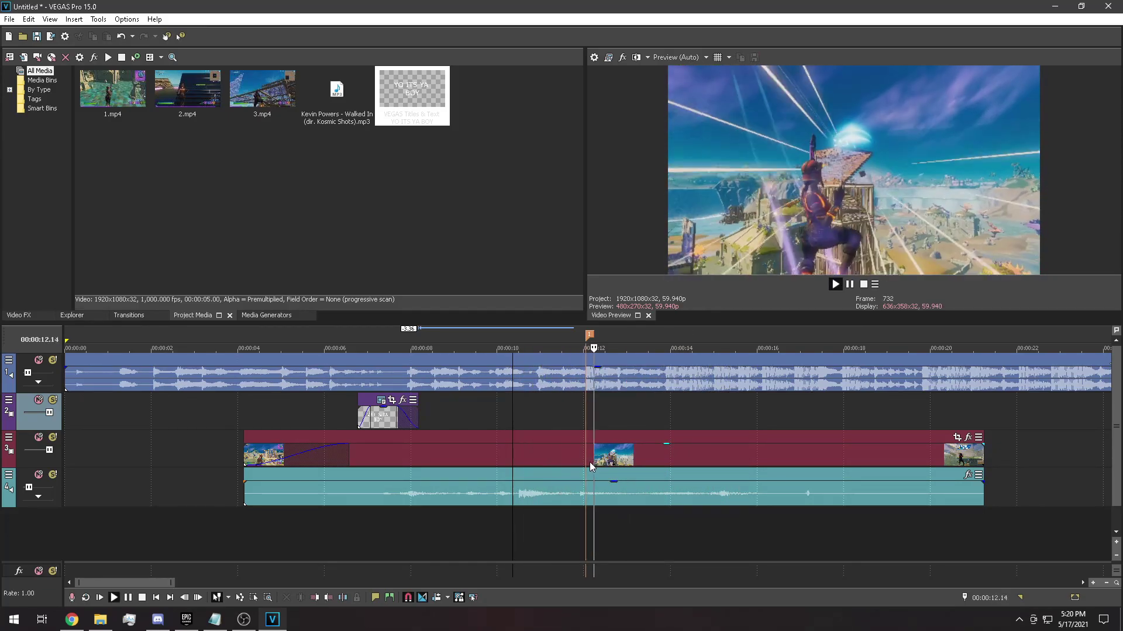
key(space)
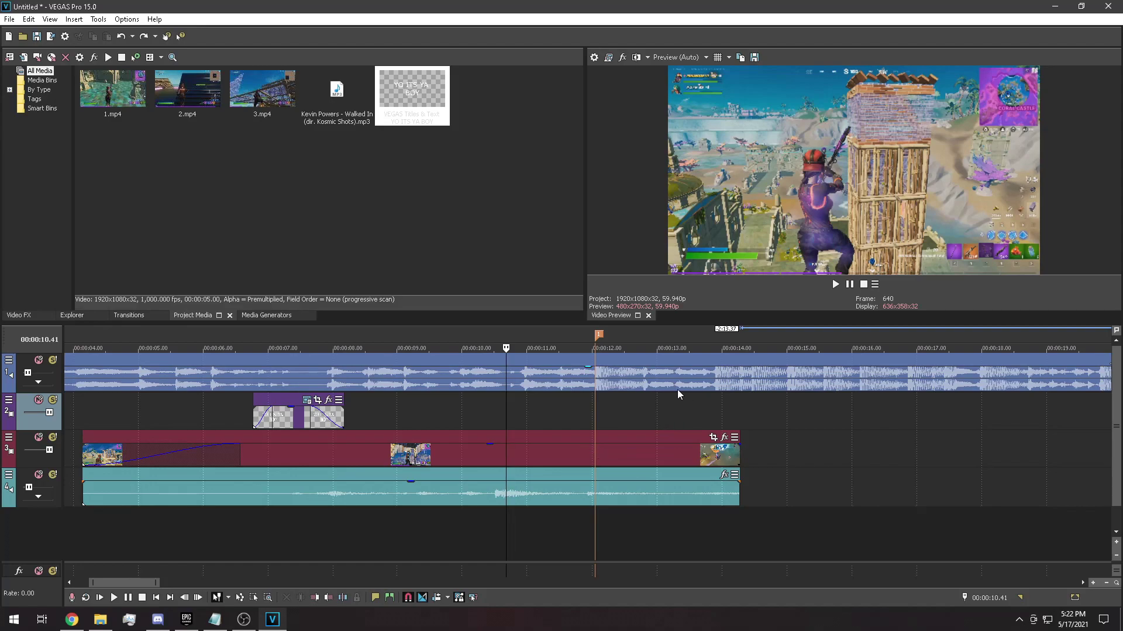
Play the song past the first marker to listen for the next strong beat.
scroll(707, 385, down, 2)
click(622, 377)
key(space)
scroll(697, 388, up, 1)
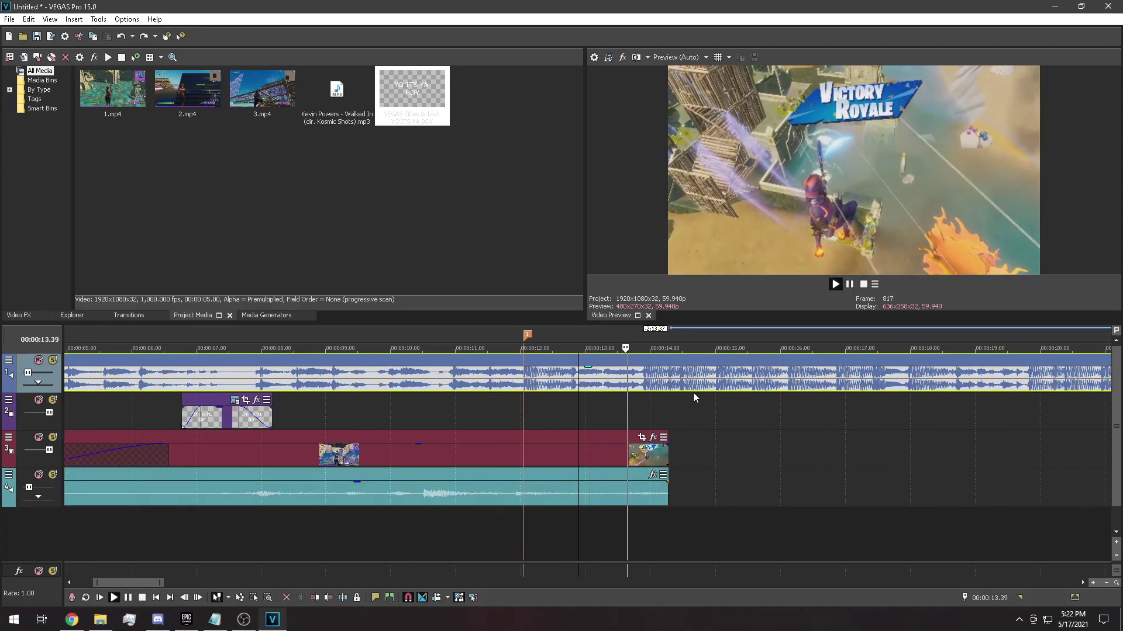
scroll(711, 413, up, 1)
click(686, 409)
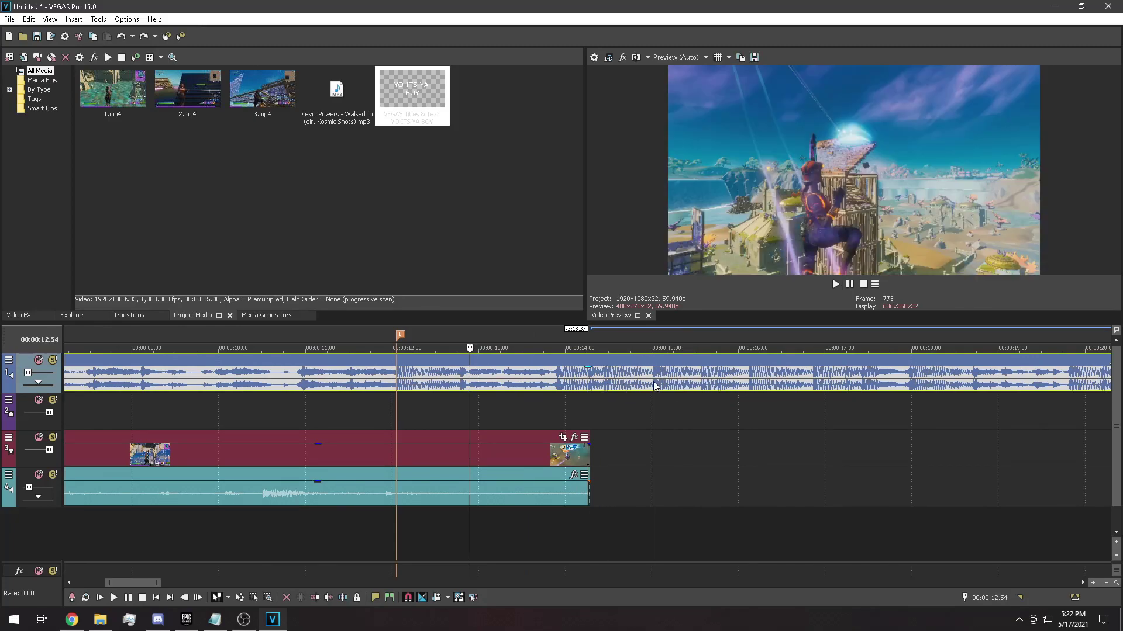
Raise the music track's volume slightly, replay the section before 00:00:14, and place the cursor on the beat at 00:00:15.01.
click(654, 382)
click(556, 383)
drag(27, 373, 31, 374)
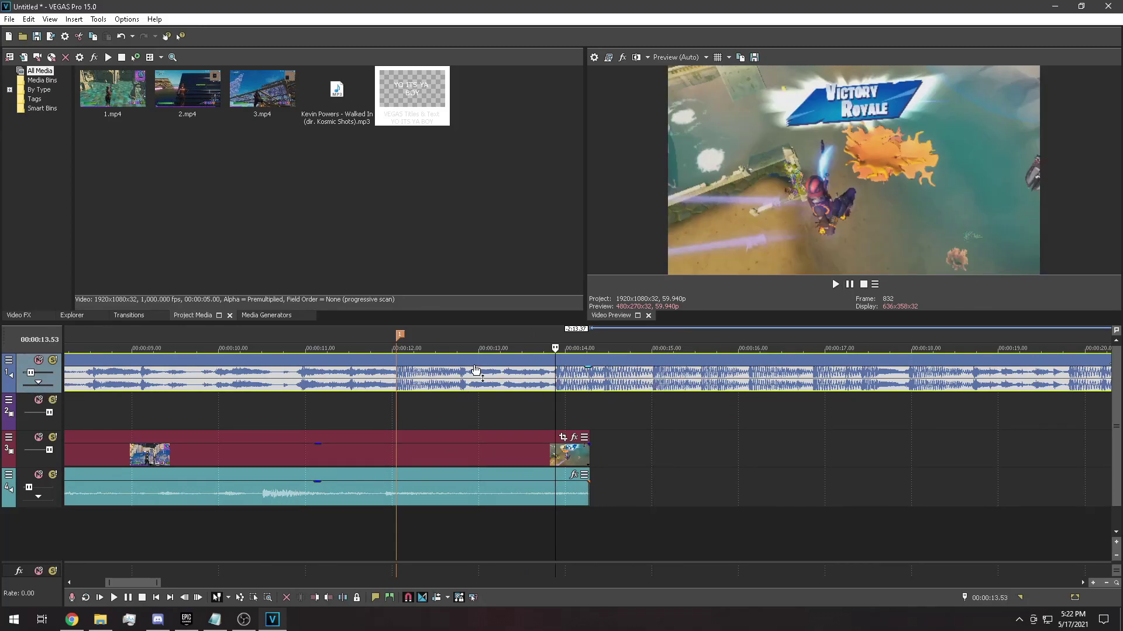
click(514, 377)
key(space)
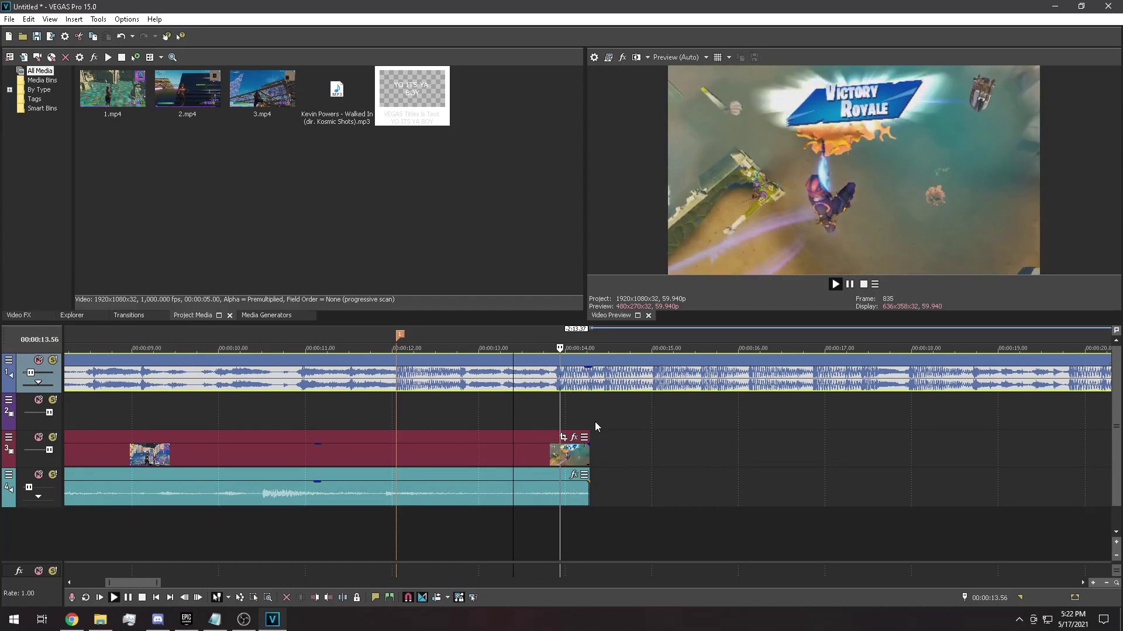
click(654, 389)
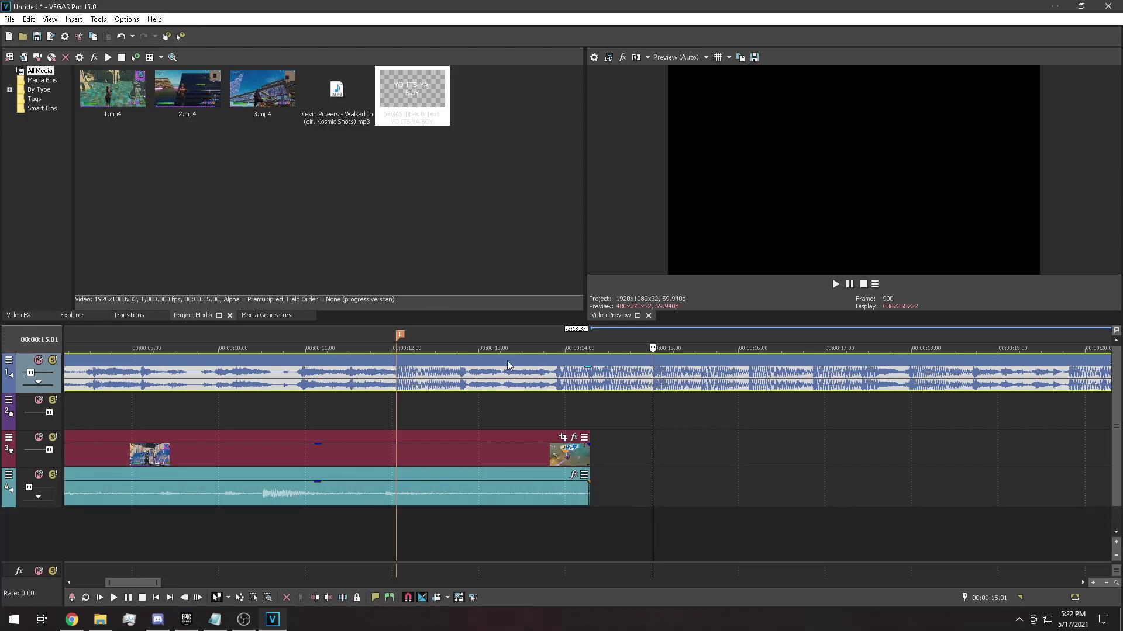
Set the music track's volume to -20.4 dB and add a marker on the beat at about 00:00:15.00.
drag(31, 372, 26, 376)
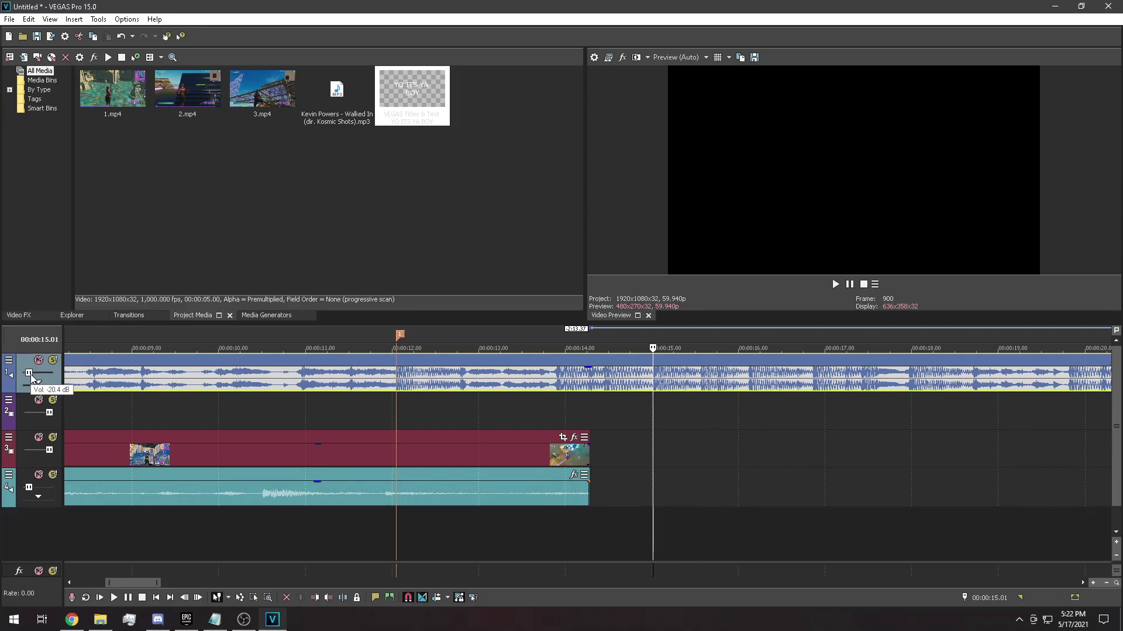
scroll(366, 435, up, 2)
scroll(366, 435, down, 2)
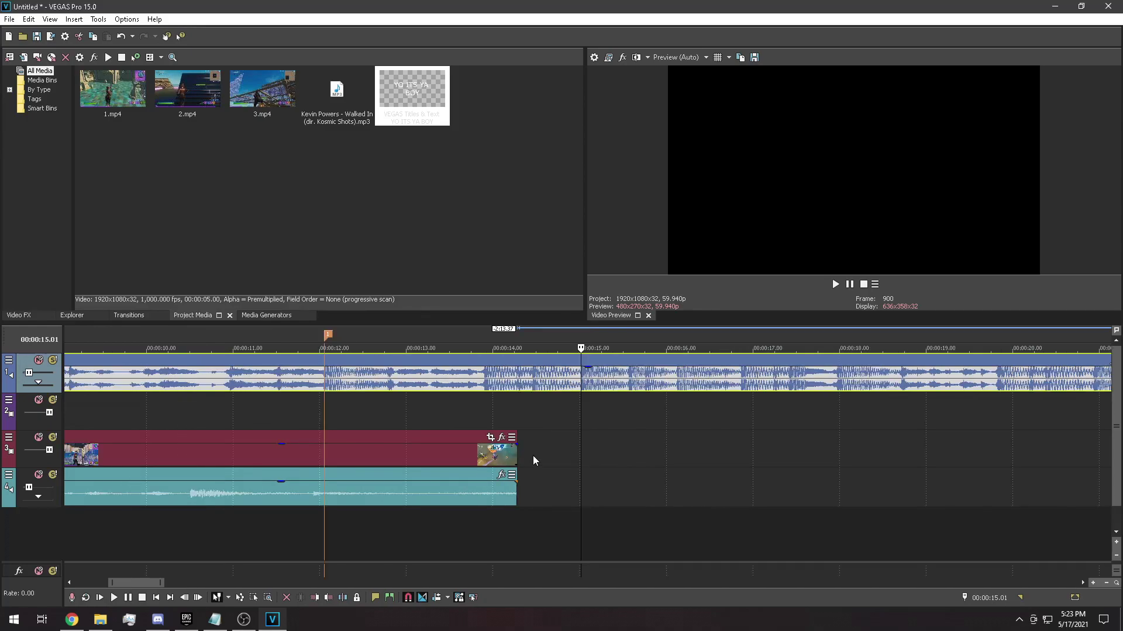
scroll(531, 461, down, 2)
Trim about one second off the end of the first gameplay clip and play back its new ending.
click(559, 455)
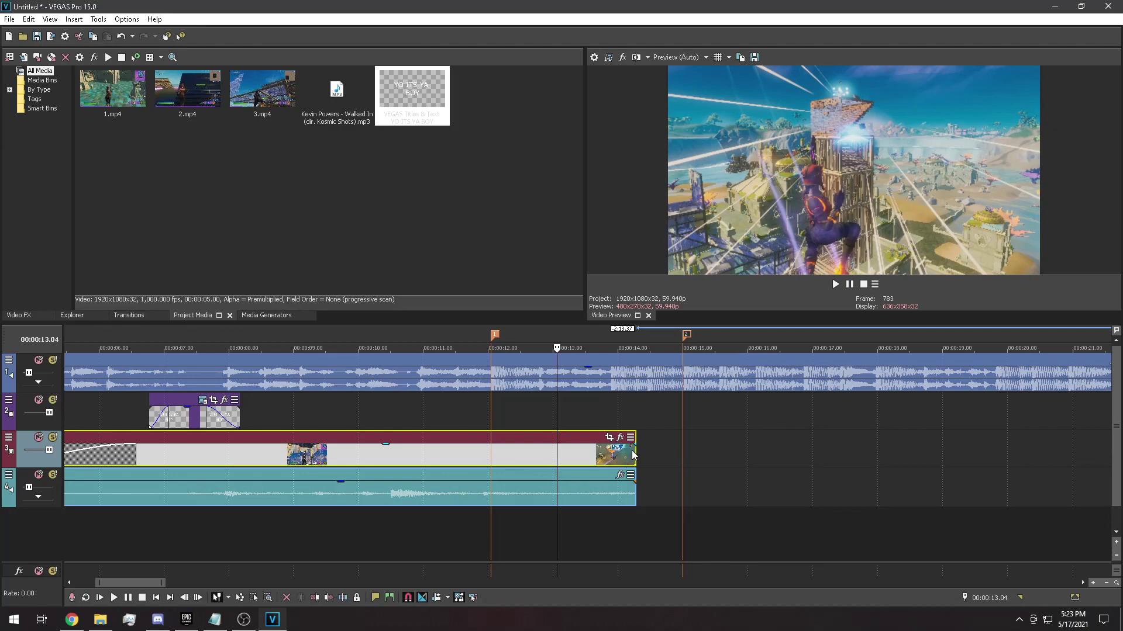
drag(633, 455, 569, 455)
click(444, 422)
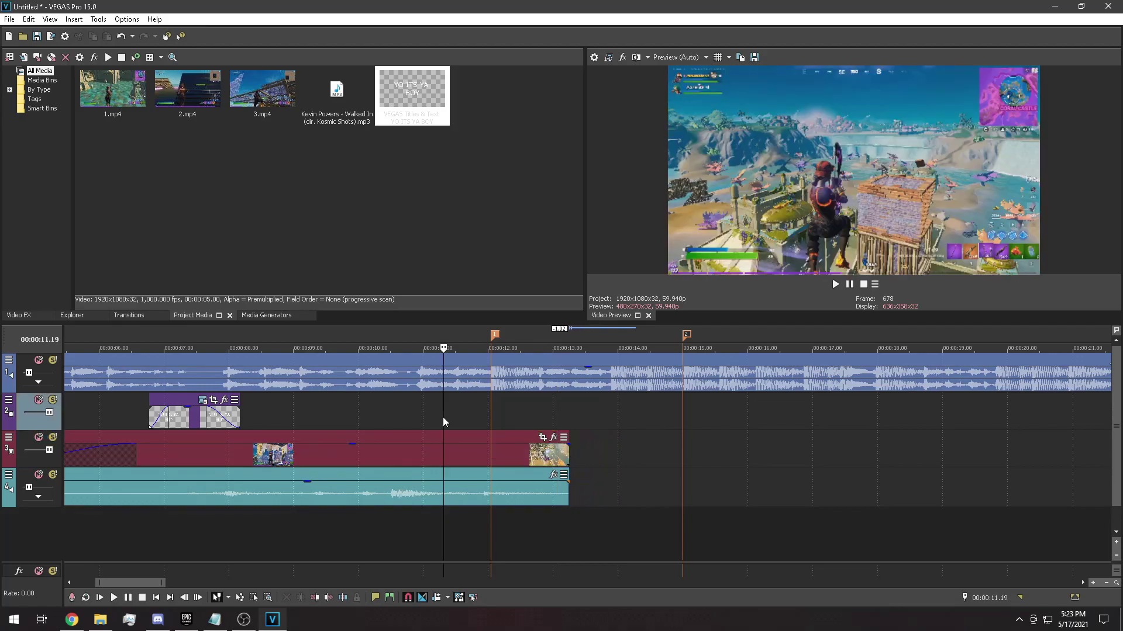
key(space)
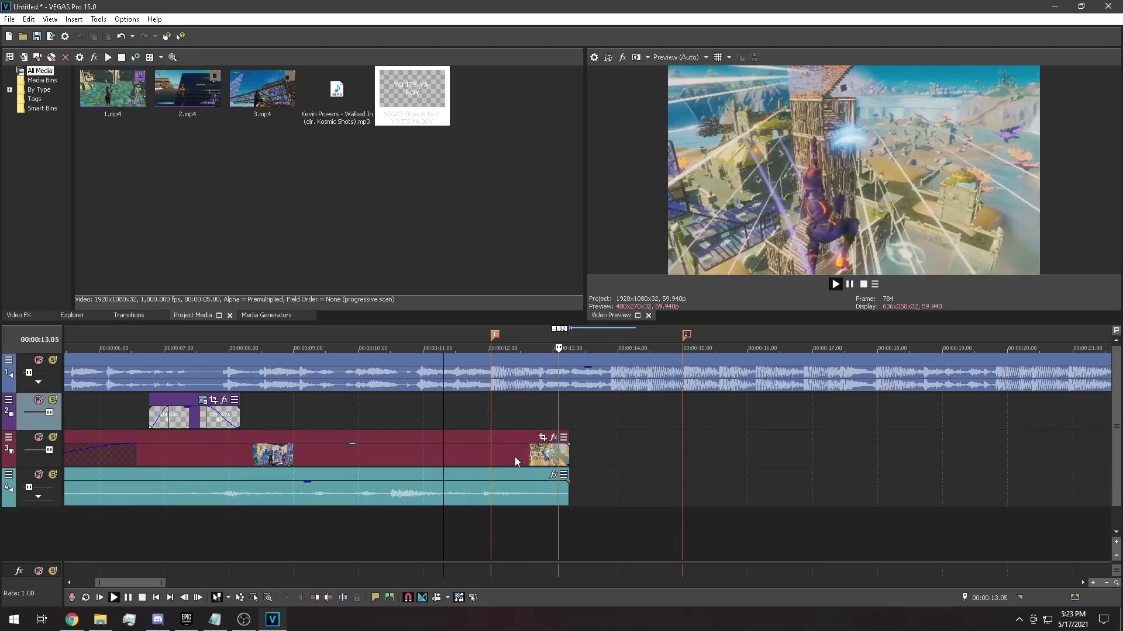
key(space)
Play the latter part of the second gameplay clip to find its kill, placing the cursor at 00:03:19.51.
scroll(589, 486, down, 10)
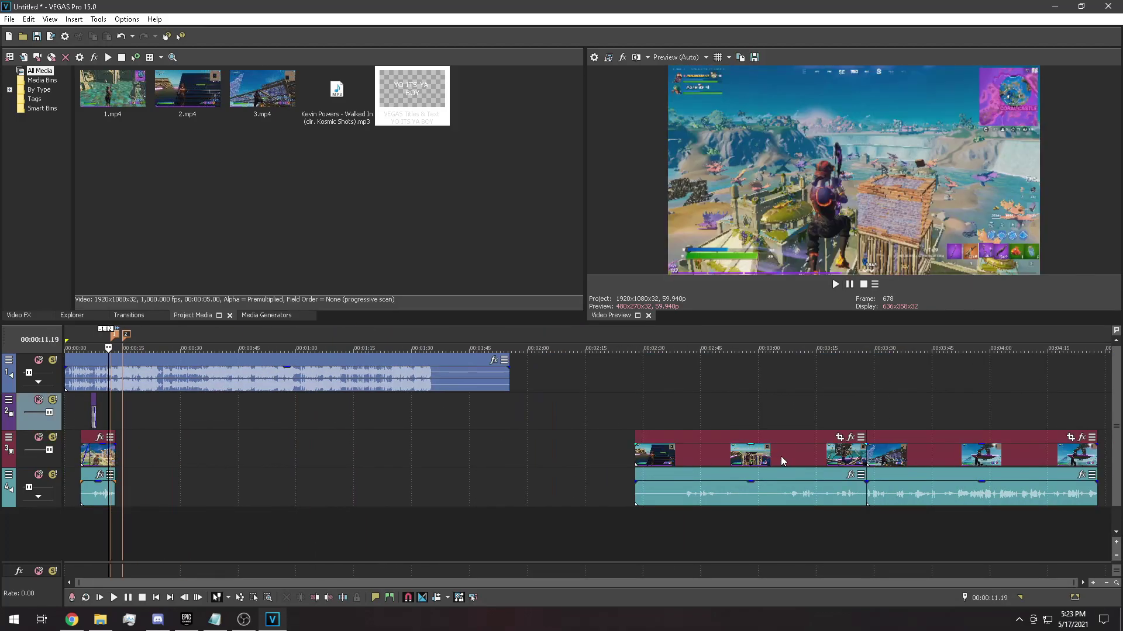
click(784, 461)
scroll(760, 463, up, 5)
key(space)
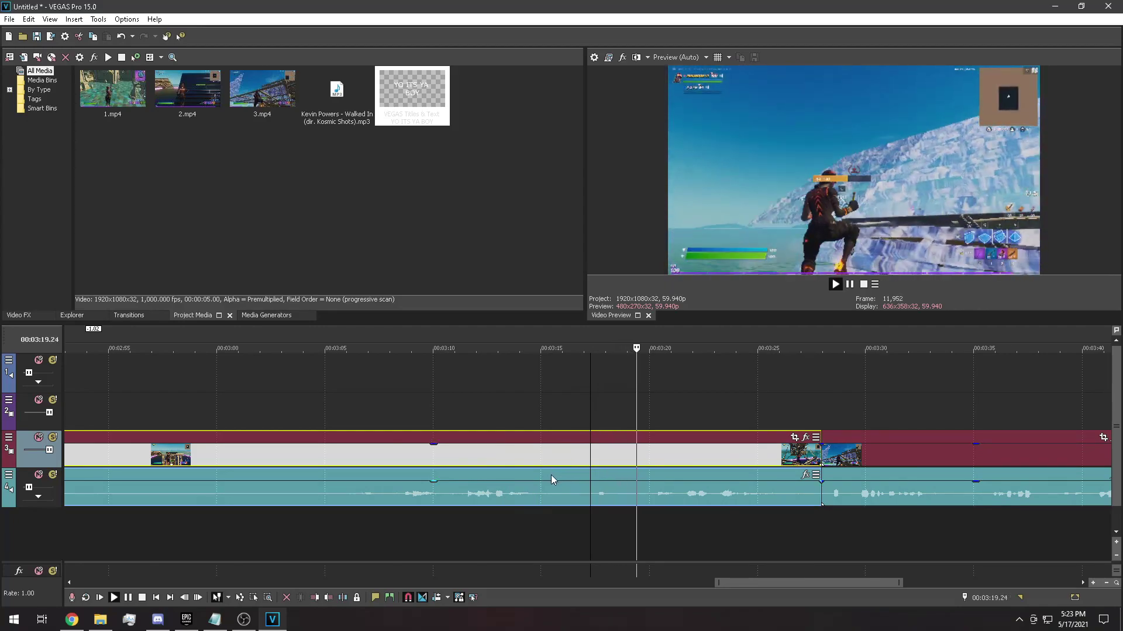
key(space)
click(646, 458)
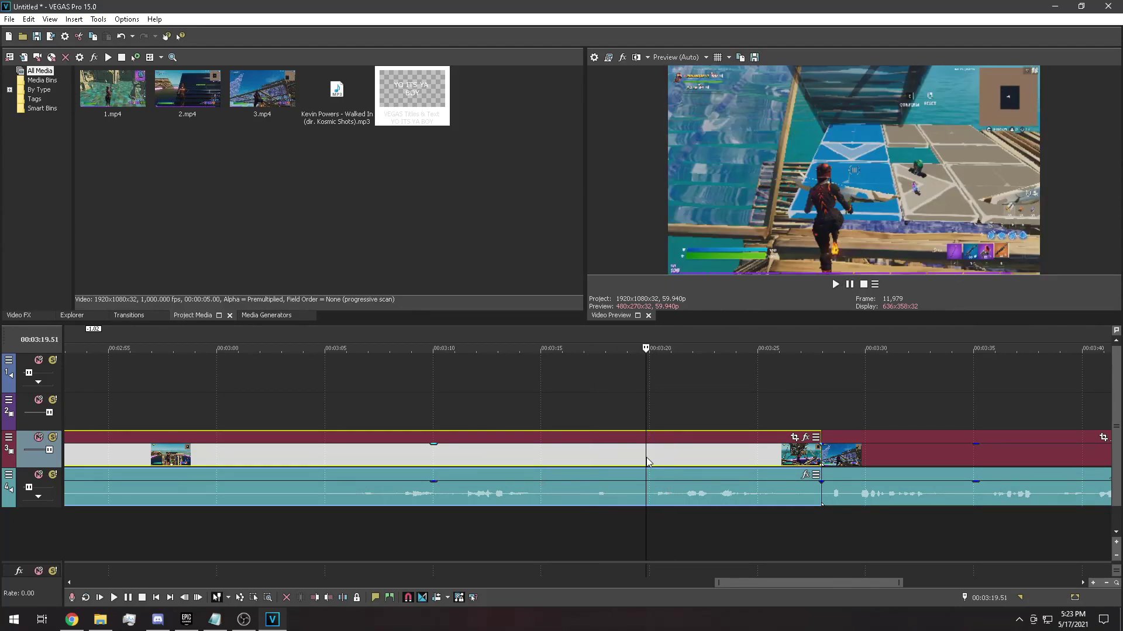
Advance frame by frame to the shot at 00:03:20.26, split the second gameplay clip there, and delete the part before it.
scroll(646, 458, up, 1)
key(Right)
key(Right)
key(Right)
key(Right)
key(Right)
key(Right)
key(Right)
key(Right)
key(Right)
key(Right)
key(Right)
key(Right)
key(Right)
key(Right)
key(Right)
key(Right)
key(Right)
key(Right)
key(Right)
key(Right)
scroll(606, 479, up, 1)
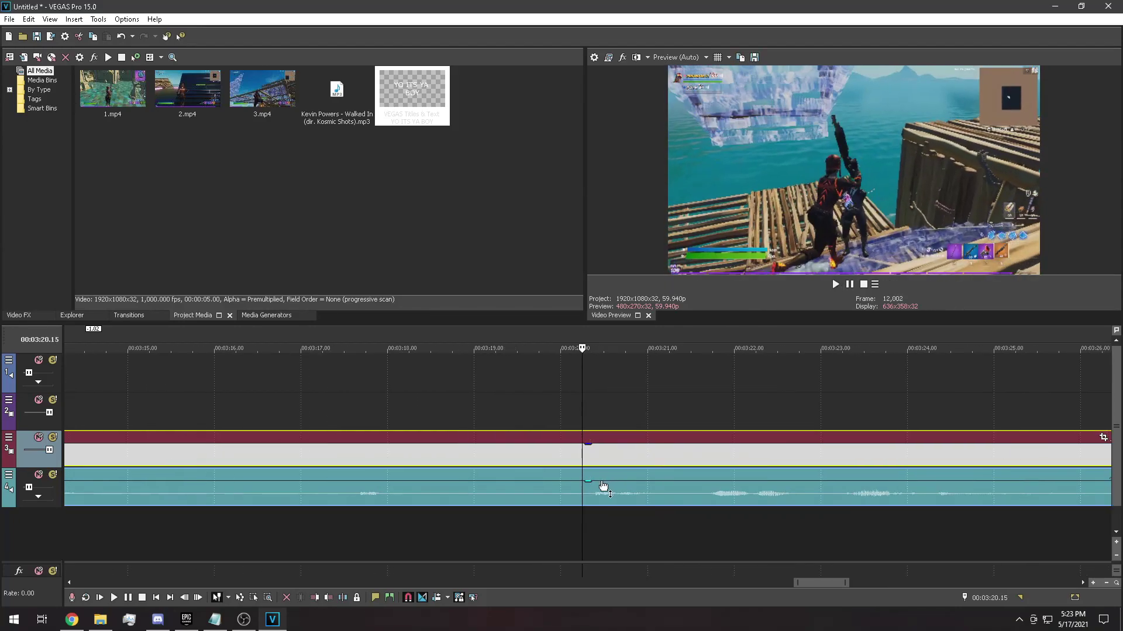
key(Right)
key(Right)
key(Right)
key(Right)
key(Right)
key(Right)
scroll(600, 487, up, 1)
key(Right)
key(Right)
key(Right)
key(Right)
key(Right)
scroll(597, 488, up, 1)
key(Right)
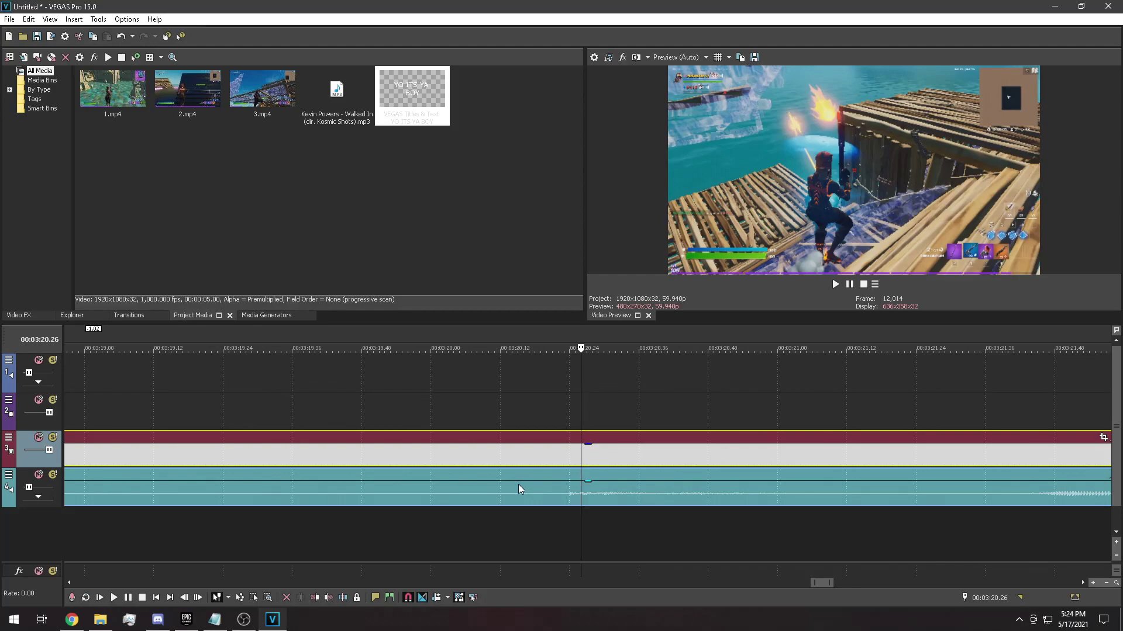
key(s)
right_click(560, 449)
click(672, 200)
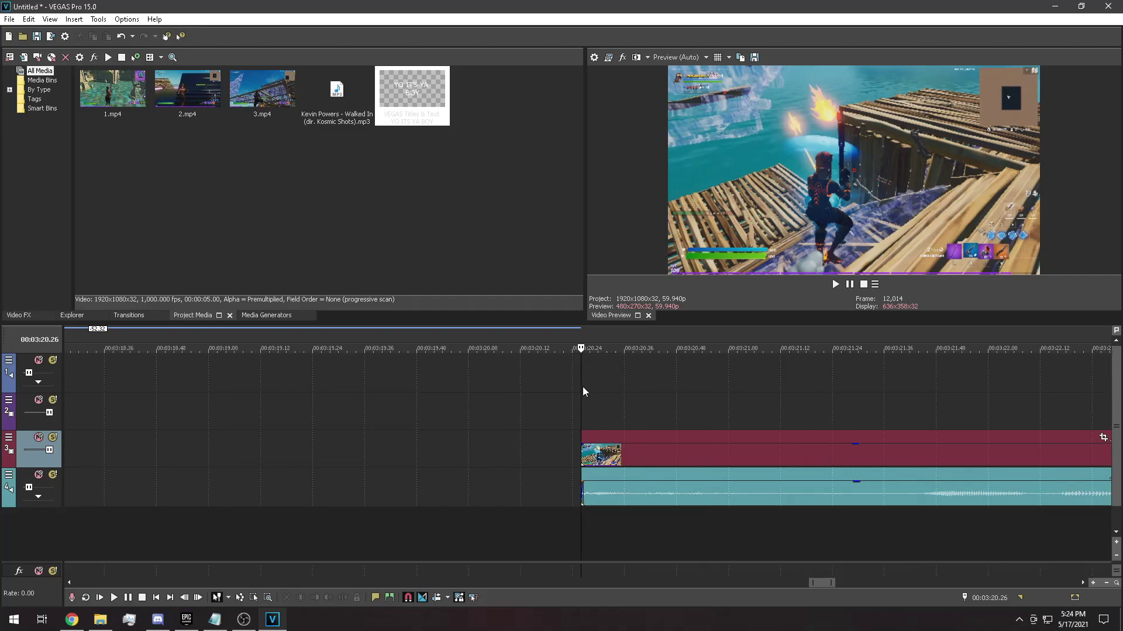
Move the second clip's shot onto the second marker and extend its start to overlap the first clip with a 0.24 crossfade.
scroll(589, 390, down, 10)
drag(293, 474, 212, 453)
scroll(630, 428, up, 10)
scroll(594, 466, down, 3)
drag(583, 460, 205, 458)
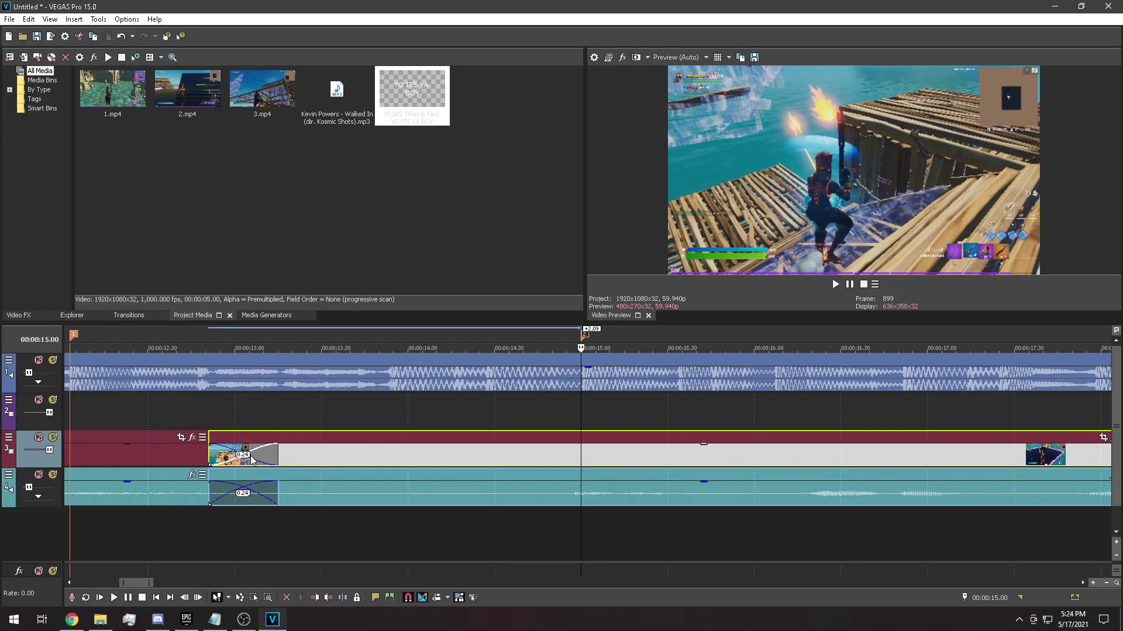
scroll(343, 461, down, 3)
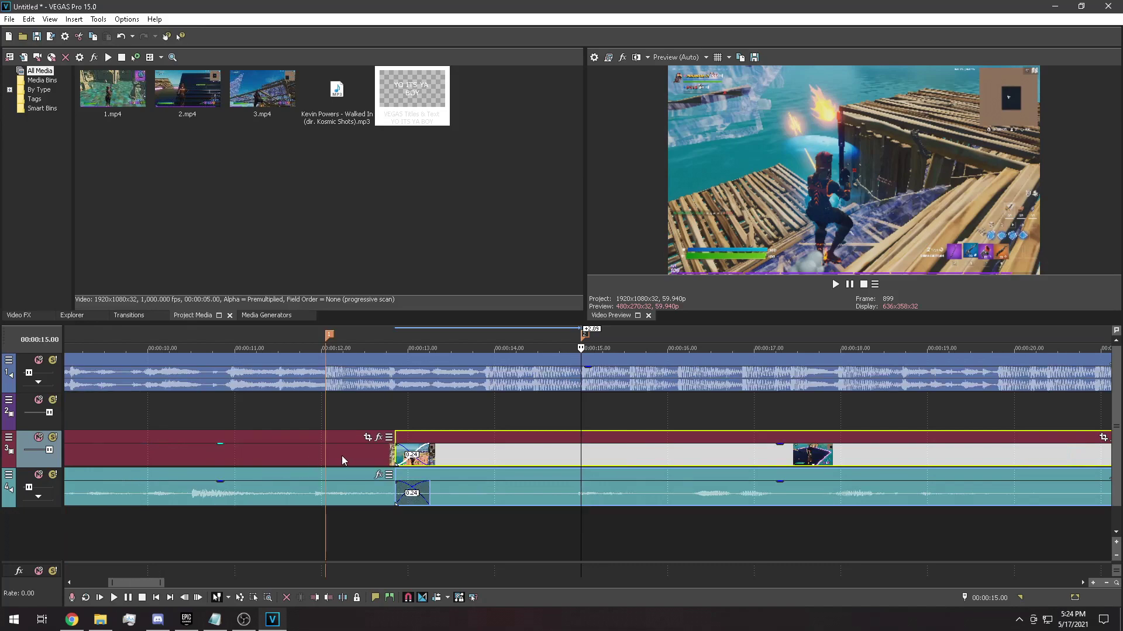
Select the range 00:00:12.22 to 00:00:14.49 and play back the crossfade and the kill at the second marker.
click(367, 454)
drag(353, 345, 565, 322)
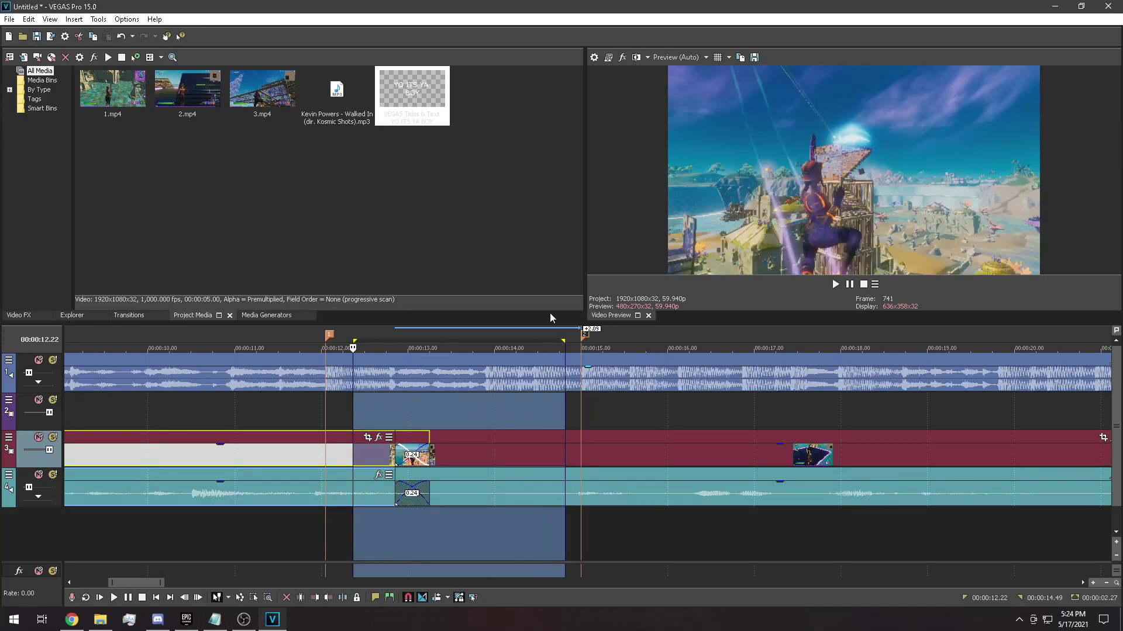
key(space)
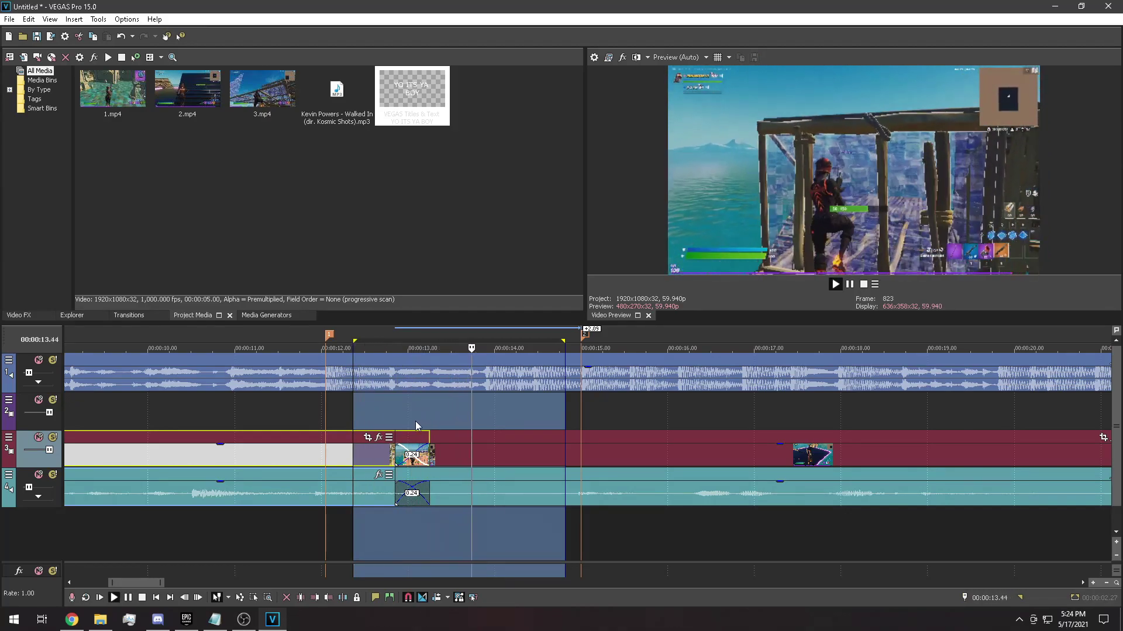
key(space)
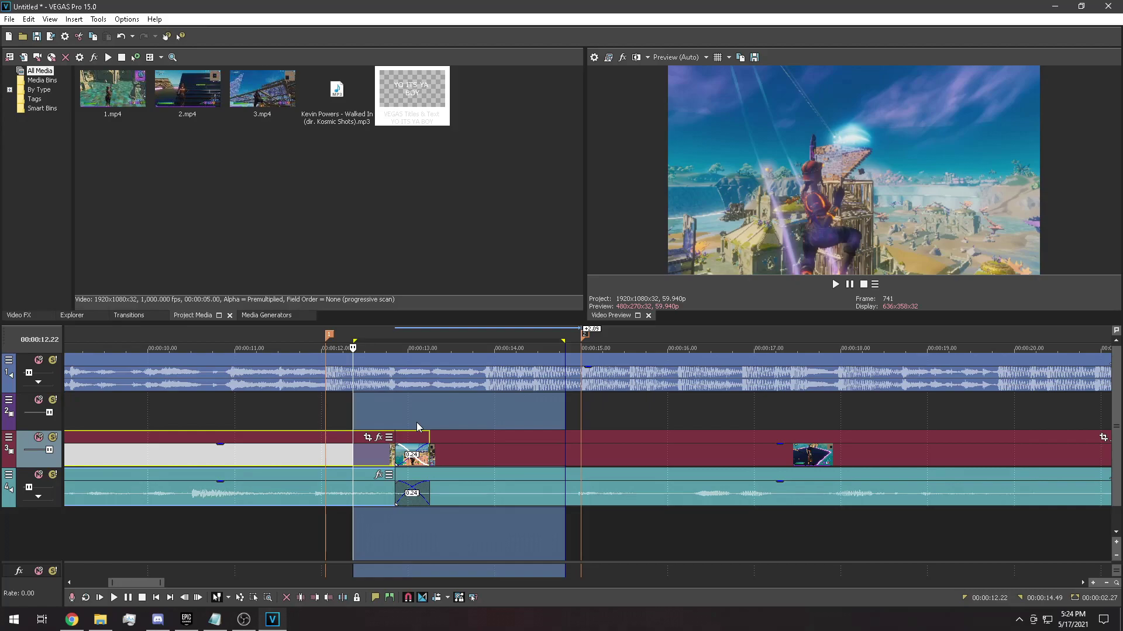
click(464, 422)
key(space)
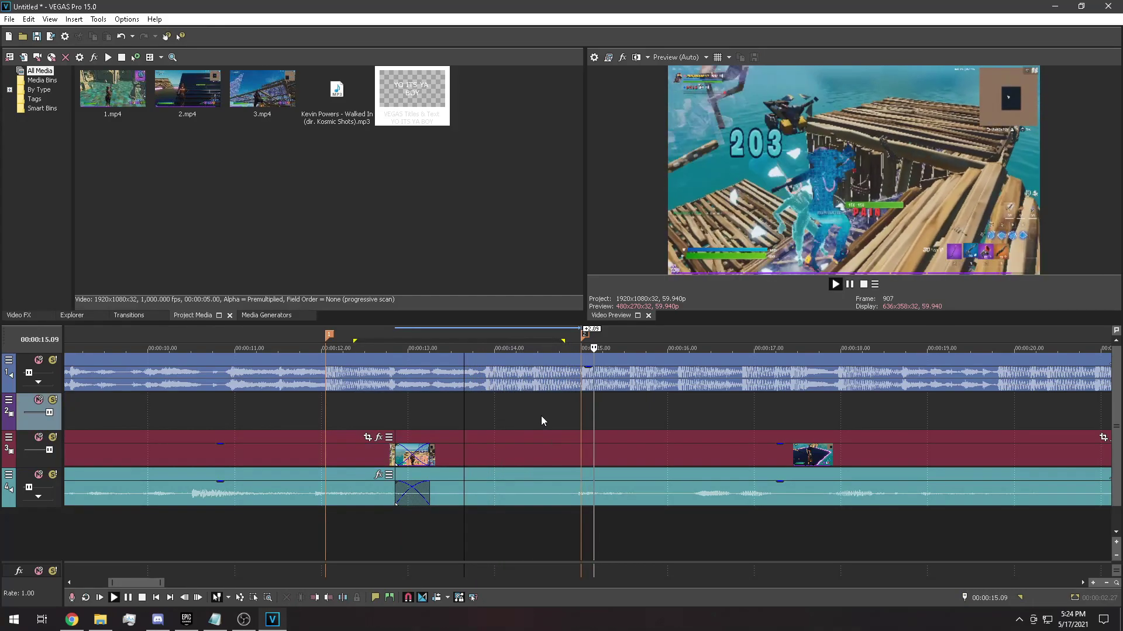
Split the second gameplay clip at 00:00:16.12 and delete the remainder.
click(685, 453)
key(s)
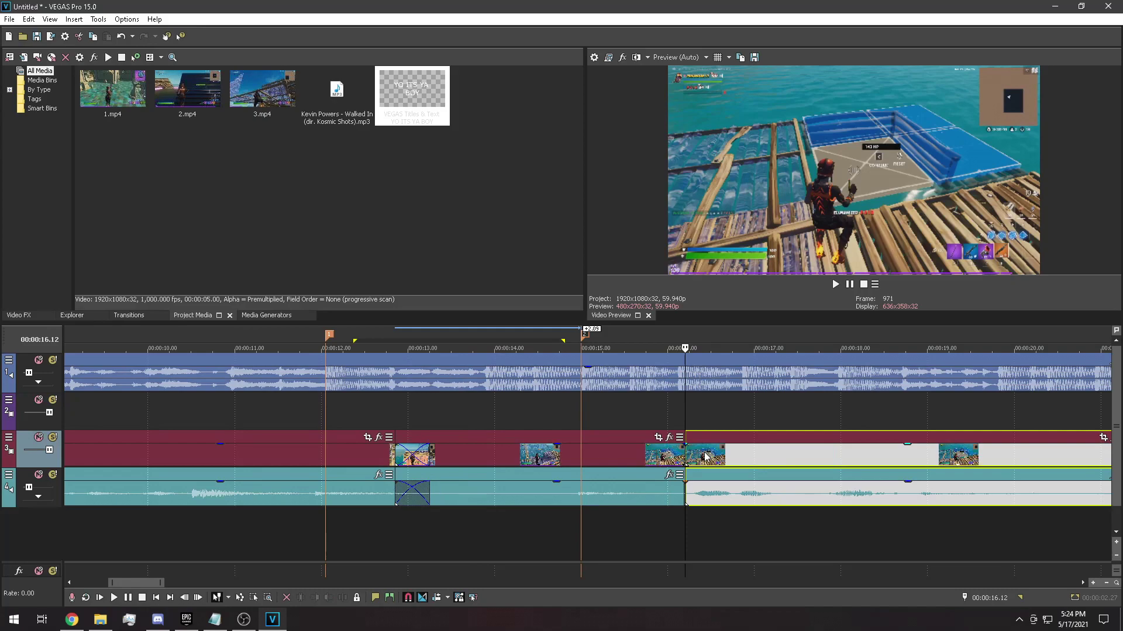
right_click(705, 456)
click(734, 215)
Play the song beyond the second clip and add a third marker on the beat at 00:00:17.58.
key(space)
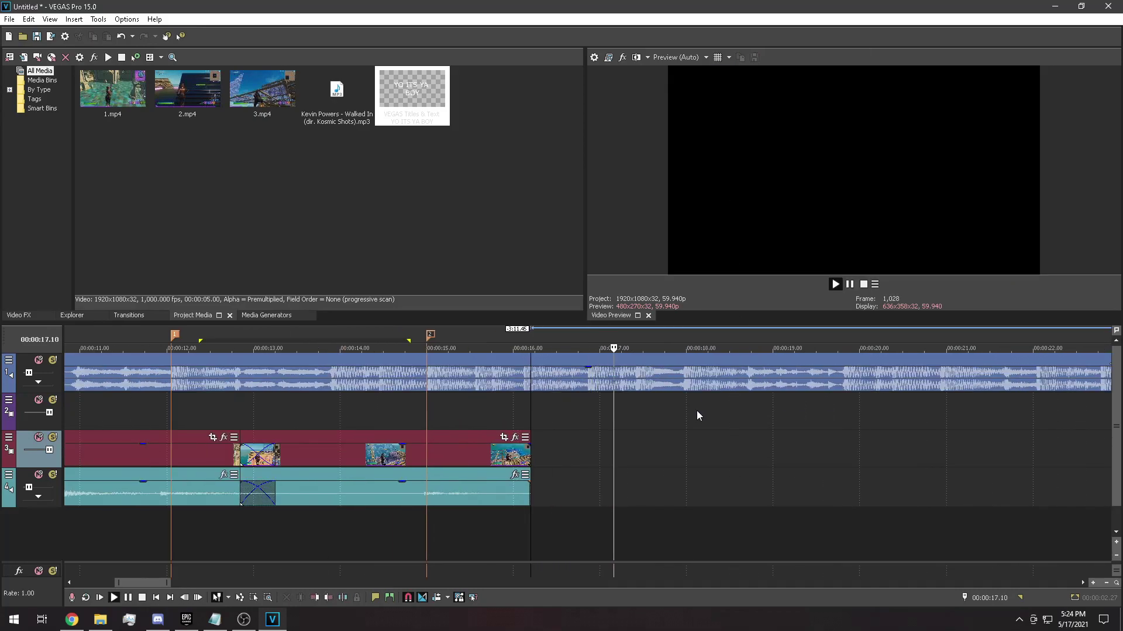
click(683, 381)
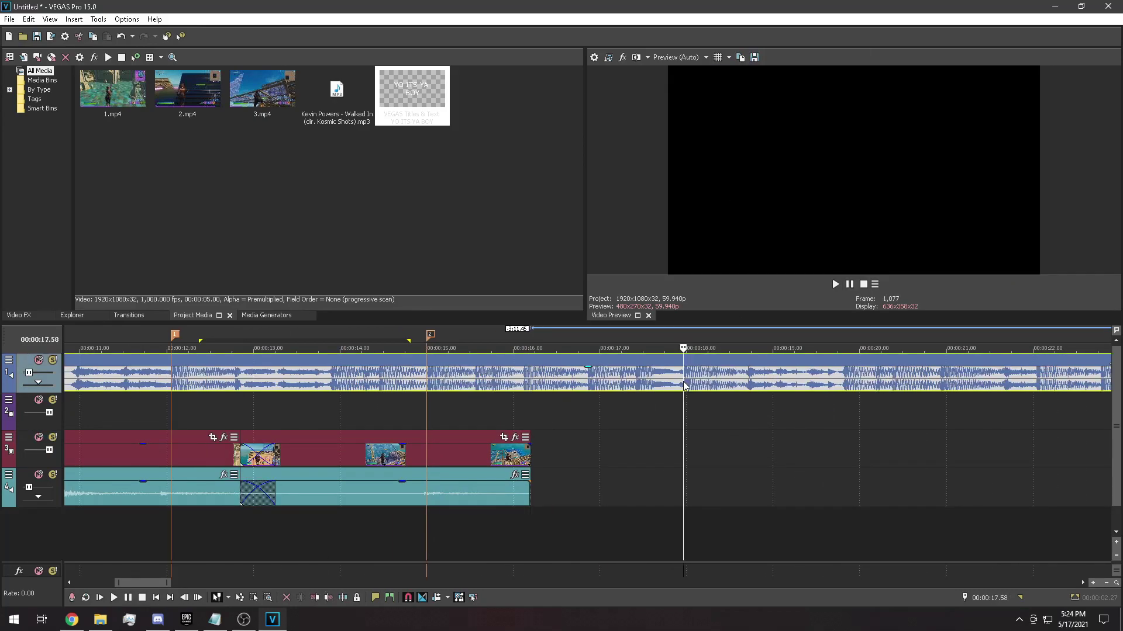
key(m)
key(space)
Play the last part of the third gameplay clip to find its kill, placing the cursor at 00:04:19.26.
scroll(703, 391, down, 10)
key(space)
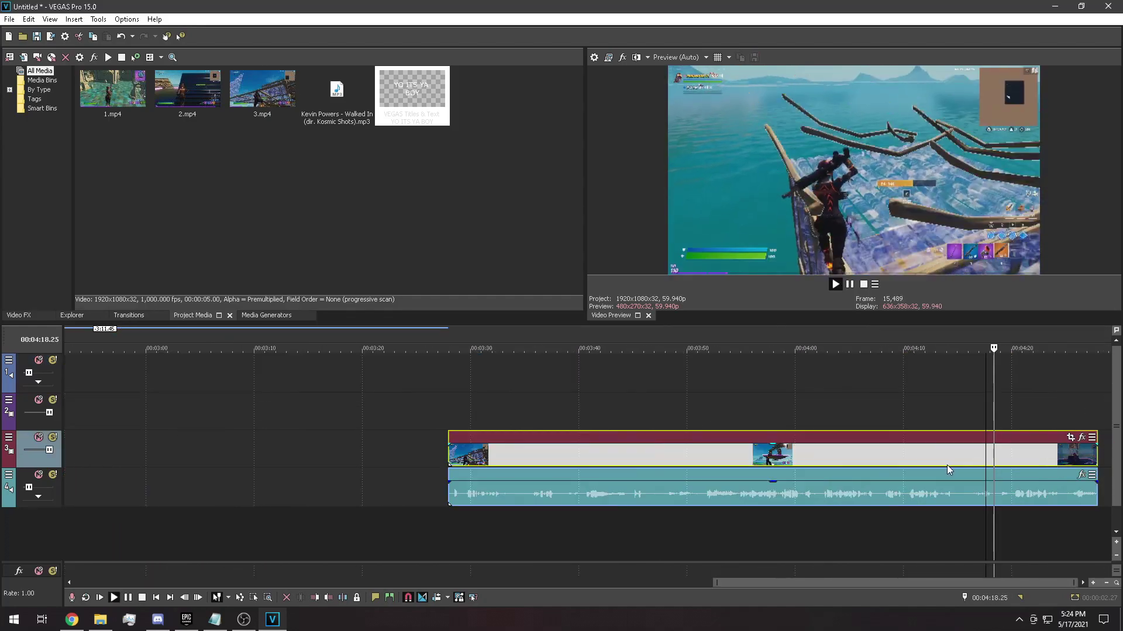
key(space)
click(1004, 462)
scroll(998, 464, up, 7)
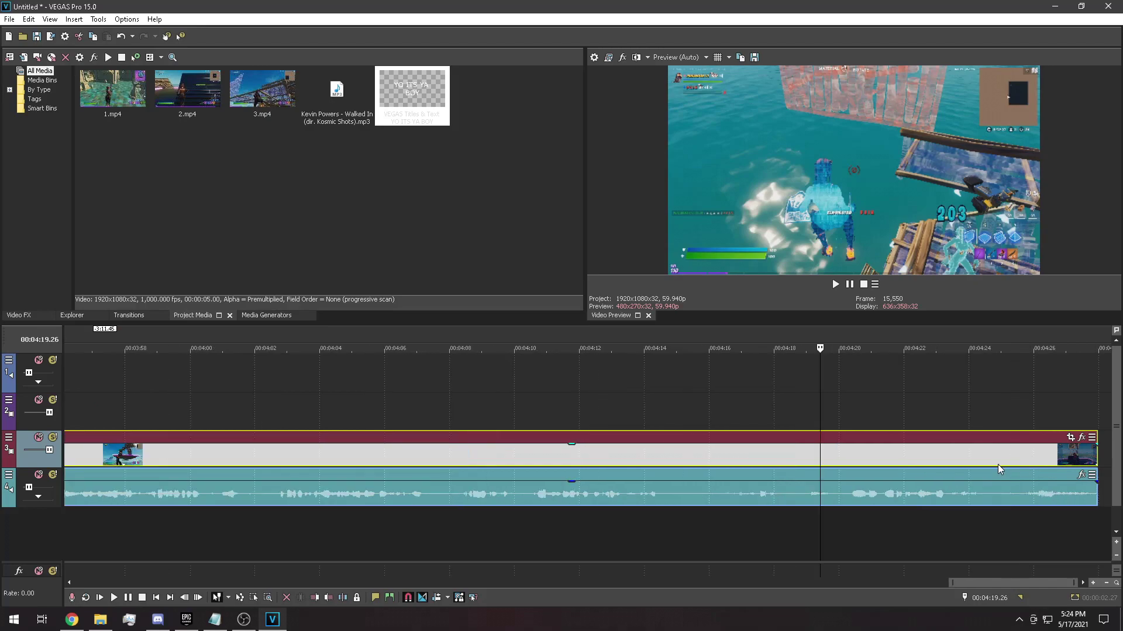
Step to the exact shot frame at 00:04:19.13, split the third gameplay clip there, and delete the part before it.
key(Left)
key(Left)
key(Left)
key(Left)
key(Left)
key(Left)
key(Left)
key(Right)
key(Right)
key(Right)
key(Right)
key(Right)
key(Right)
key(Right)
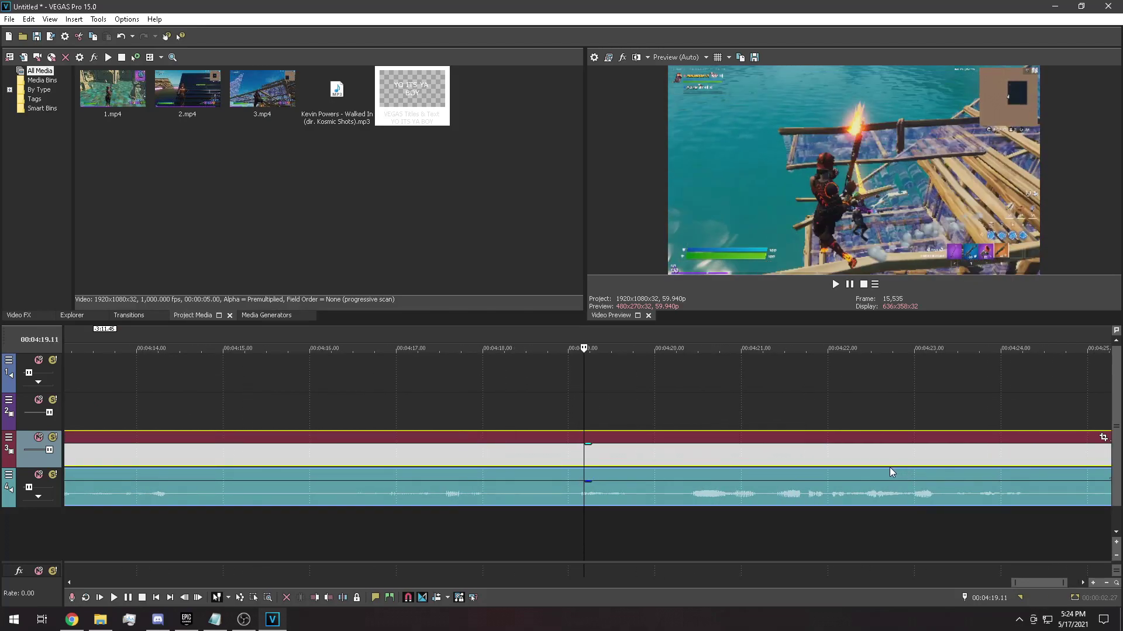
scroll(886, 473, up, 4)
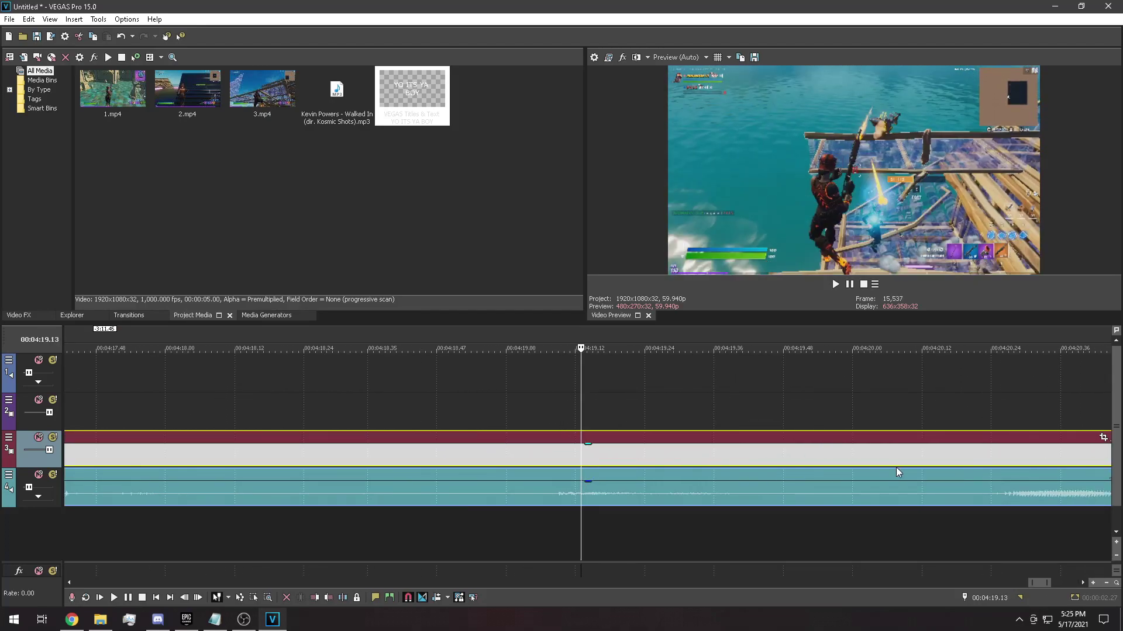
key(s)
right_click(575, 456)
click(608, 204)
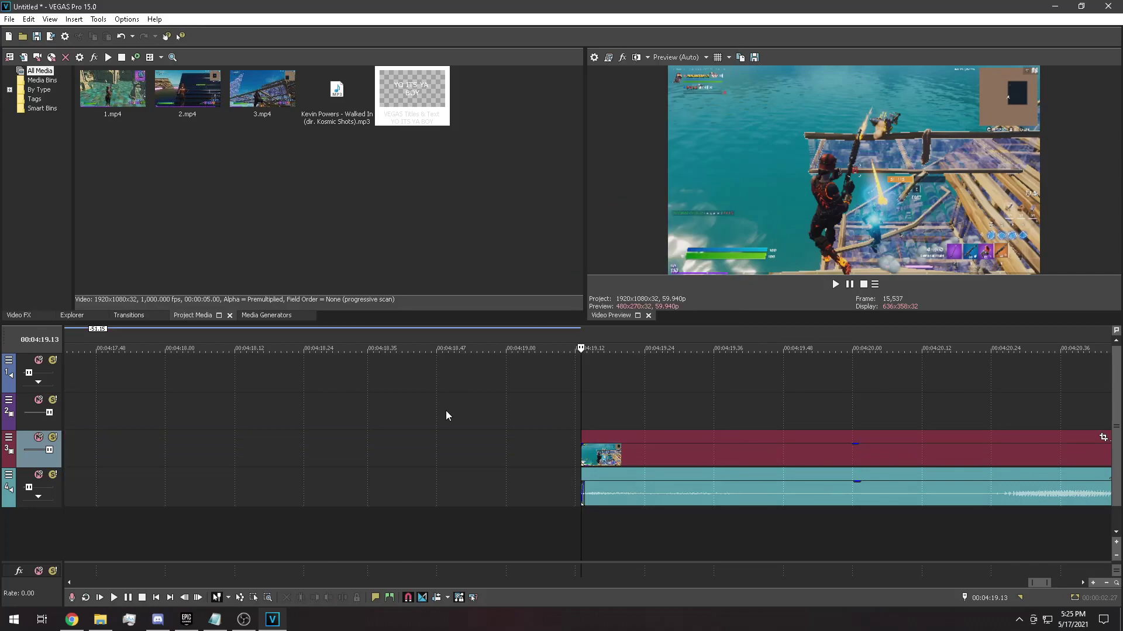
Move the third gameplay clip so its start aligns with the third marker at 00:00:17.58.
scroll(452, 446, down, 8)
scroll(450, 447, down, 3)
mouse_move(1061, 456)
mouse_down()
mouse_move(6, 461)
mouse_move(163, 454)
mouse_up()
click(163, 454)
scroll(300, 485, up, 3)
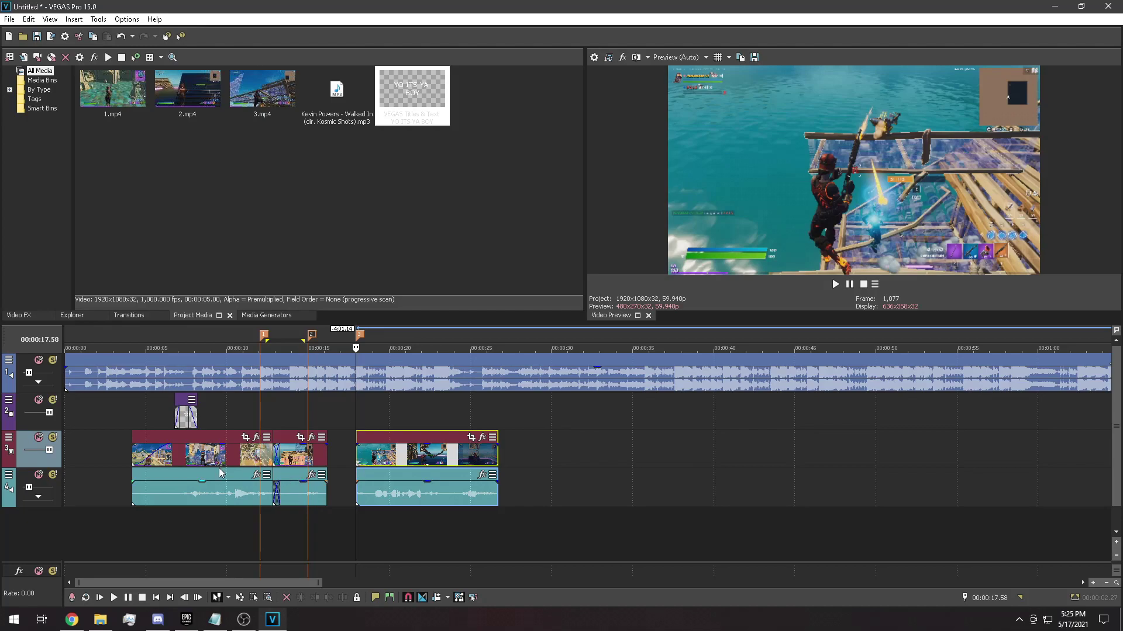
scroll(303, 498, up, 10)
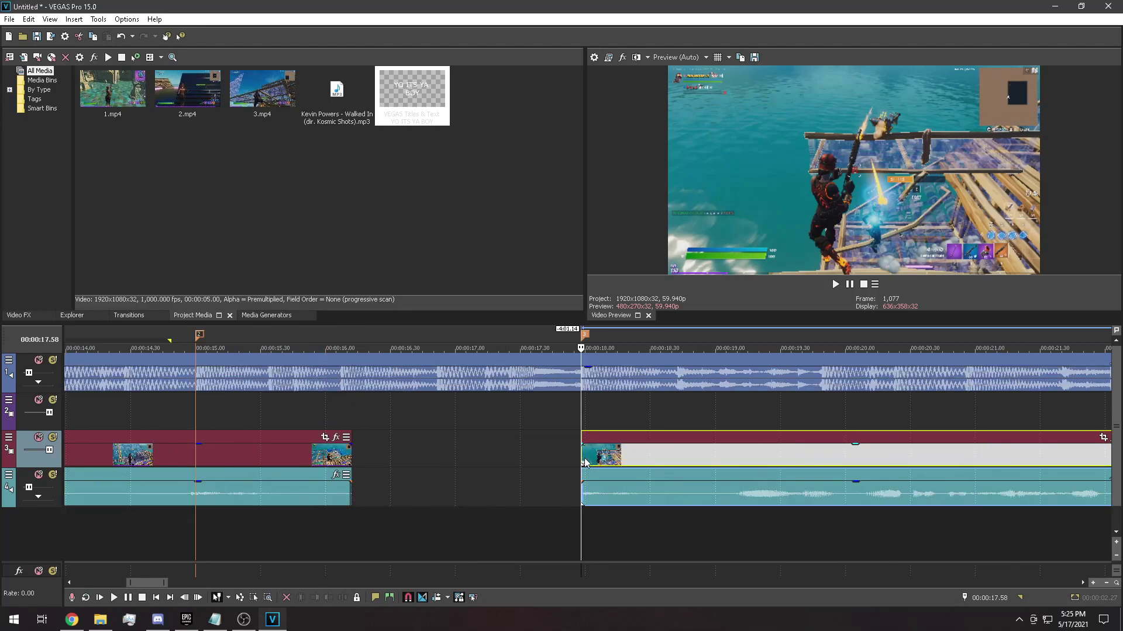
Extend the third clip's start back to overlap the second clip with a 0:24 crossfade, and play the section from 00:00:15.22 to 00:00:20.06.
drag(587, 459, 306, 459)
scroll(454, 460, down, 5)
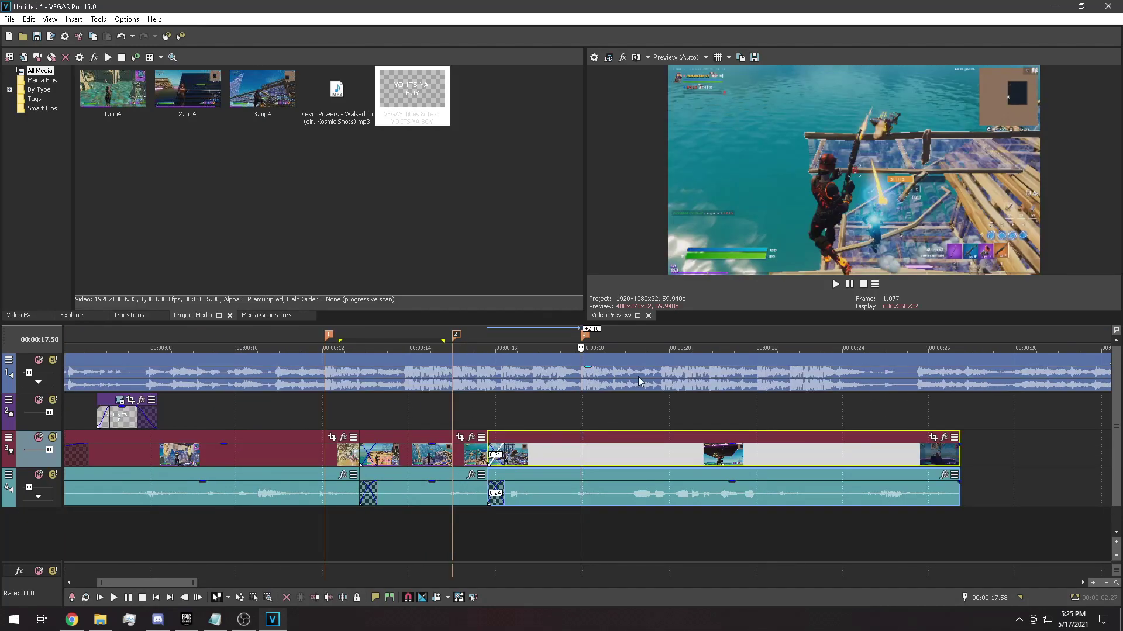
drag(674, 338, 468, 338)
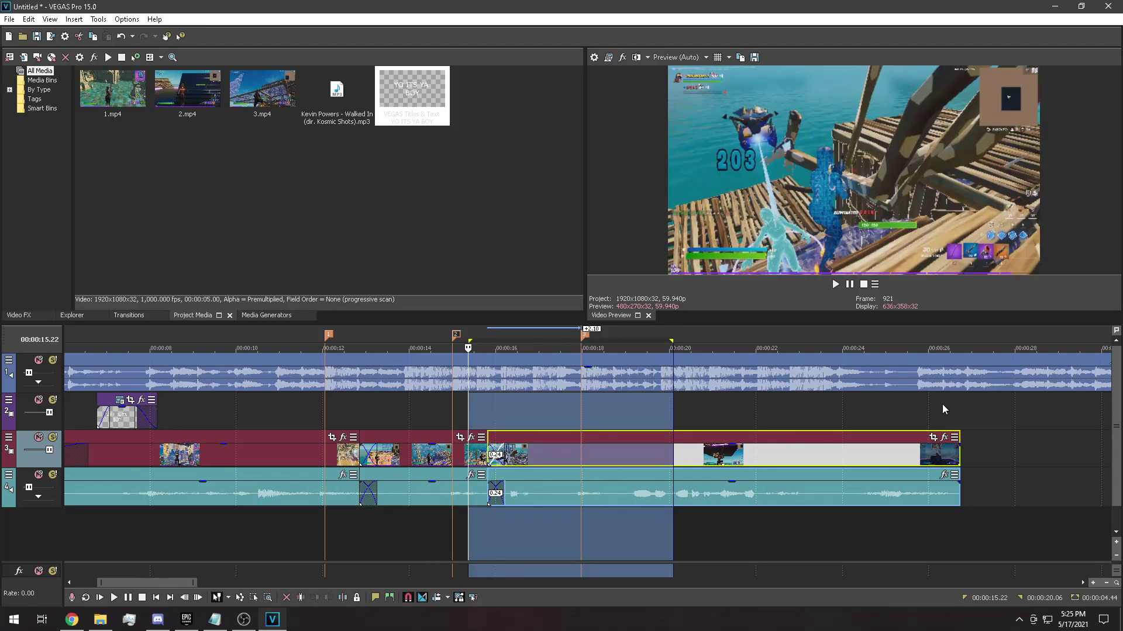
key(space)
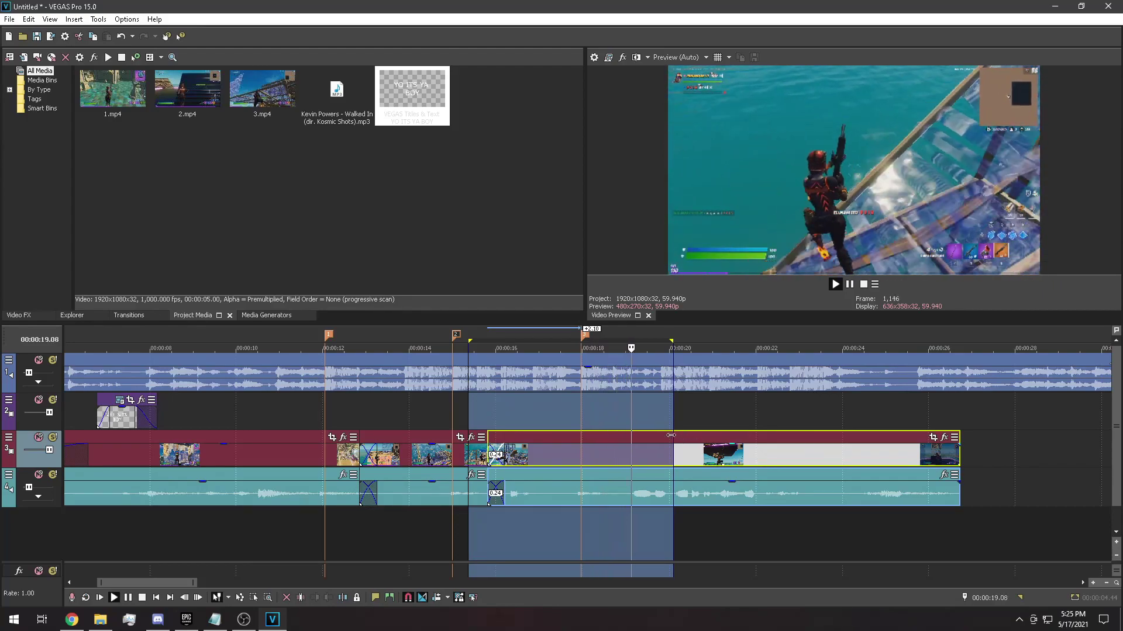
Split the third gameplay clip at 00:00:20.09 and delete the part after the cut.
click(671, 453)
right_click(696, 455)
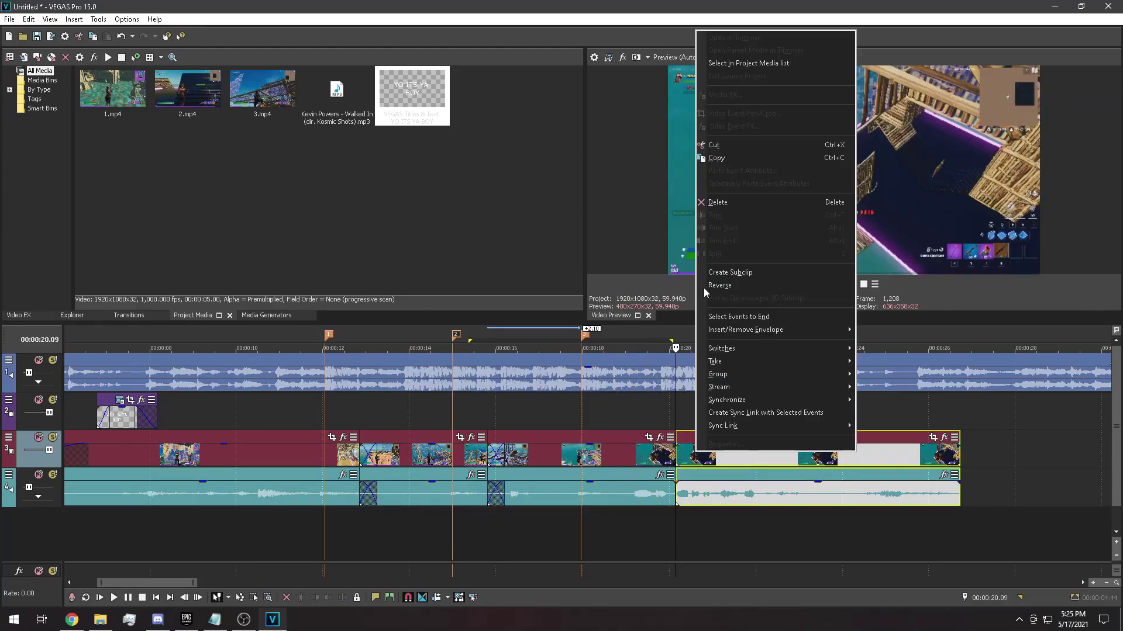
click(737, 202)
Select all three gameplay clips on the video track together and insert a Velocity envelope on them.
scroll(707, 518, down, 3)
scroll(707, 519, down, 1)
click(183, 411)
scroll(184, 410, up, 4)
click(254, 597)
drag(964, 452, 534, 462)
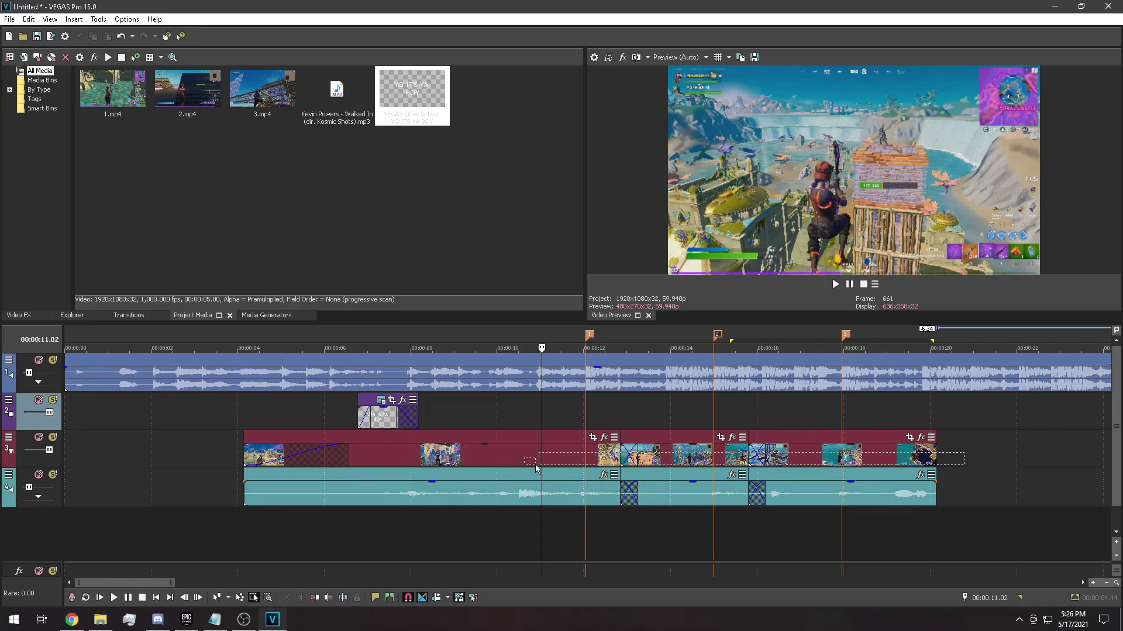
scroll(533, 461, down, 2)
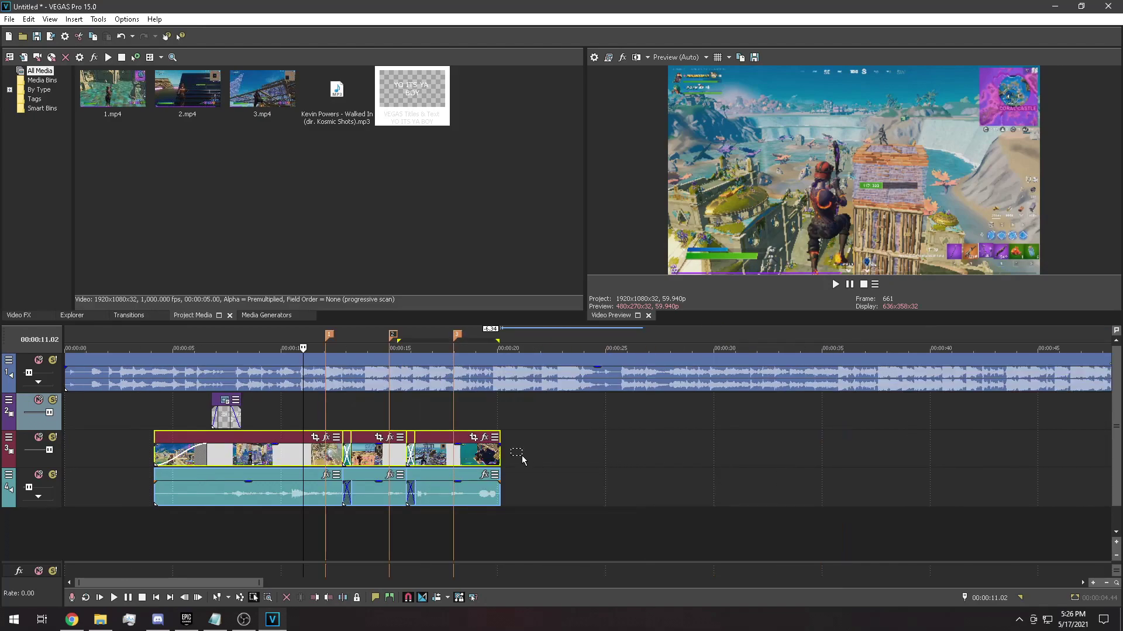
scroll(533, 459, up, 3)
right_click(533, 461)
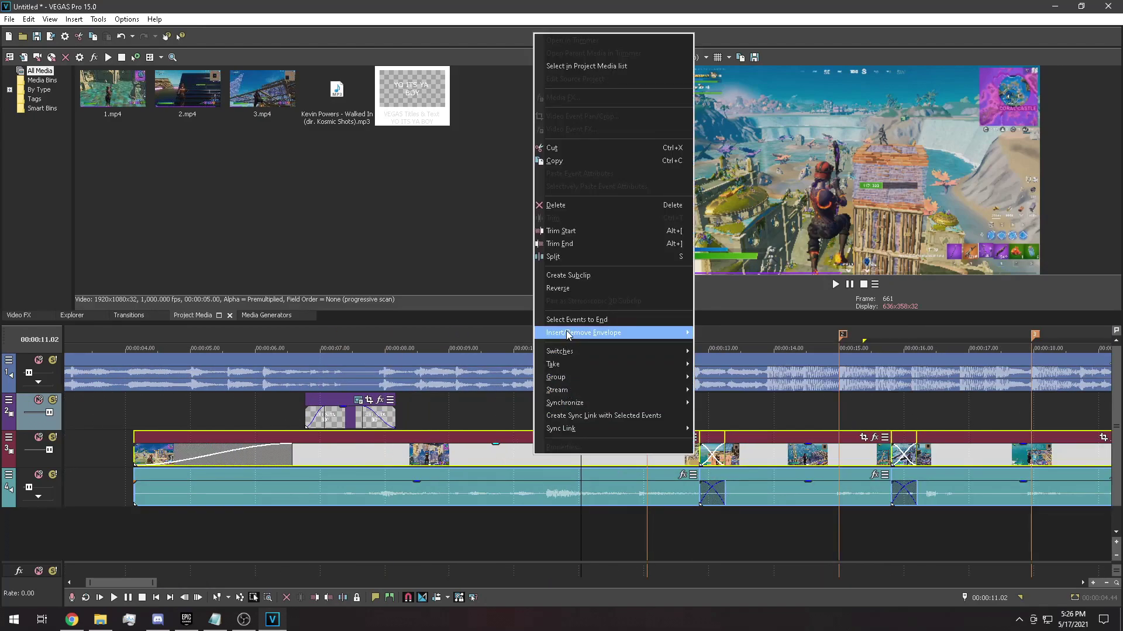
mouse_move(566, 335)
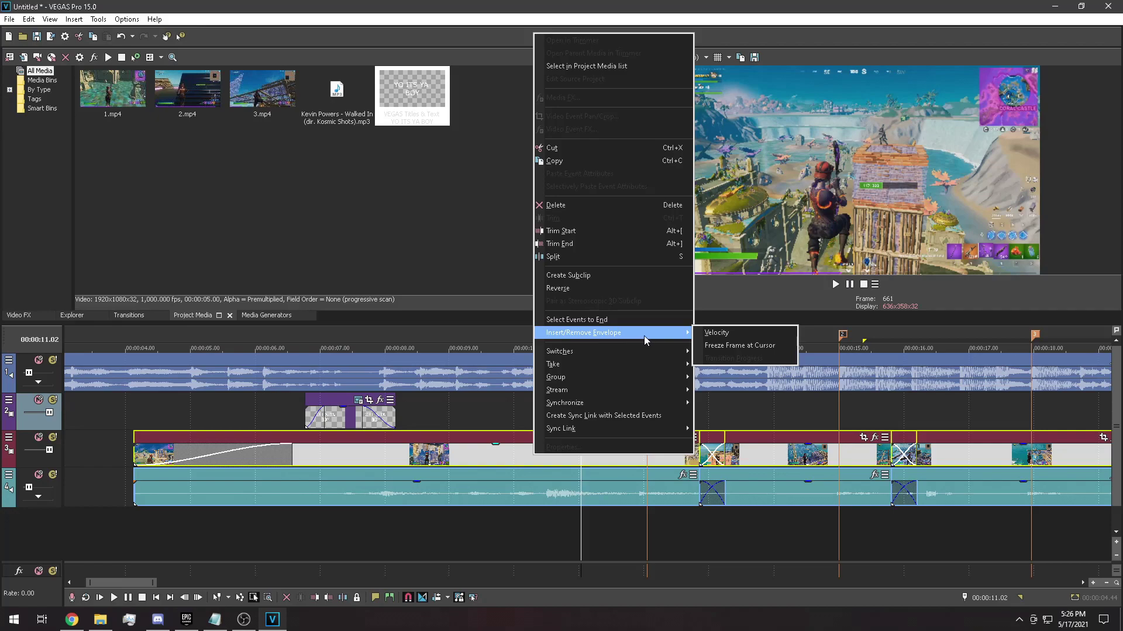
click(735, 333)
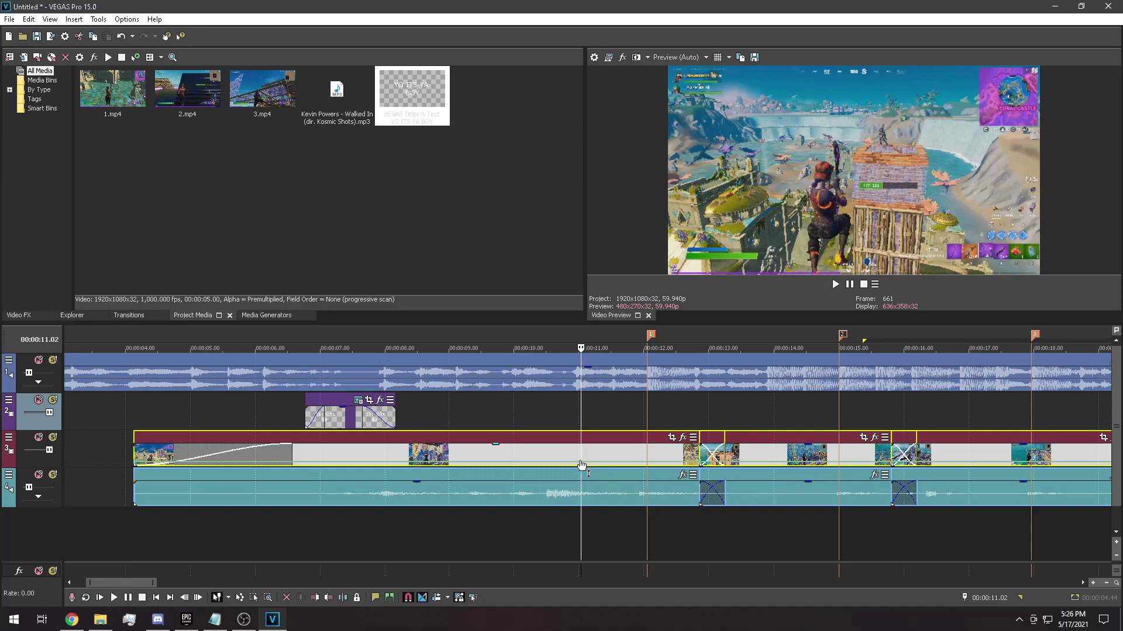
Add a point to the third clip's velocity envelope at the third marker, 00:00:17.58.
scroll(582, 465, down, 3)
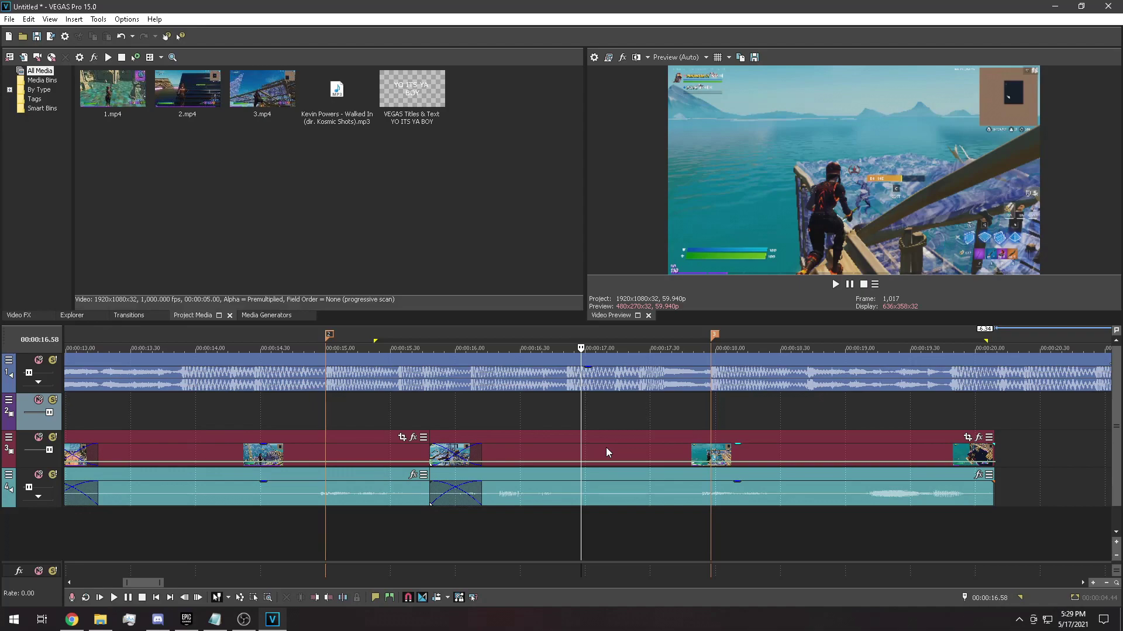
scroll(602, 441, up, 4)
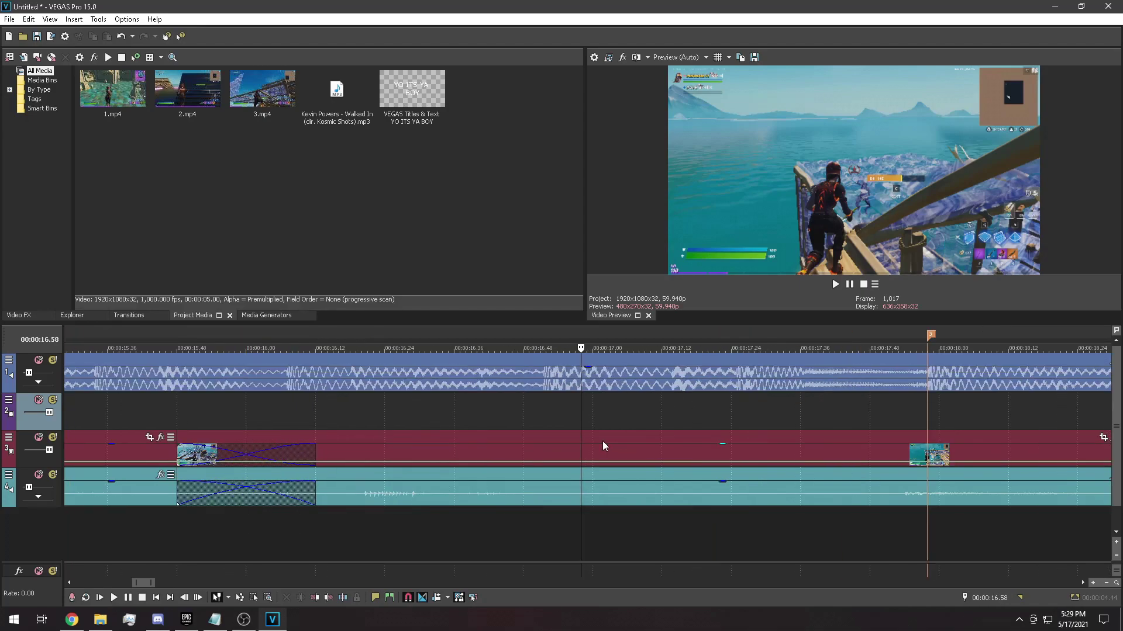
click(926, 425)
scroll(585, 471, down, 1)
scroll(581, 471, up, 6)
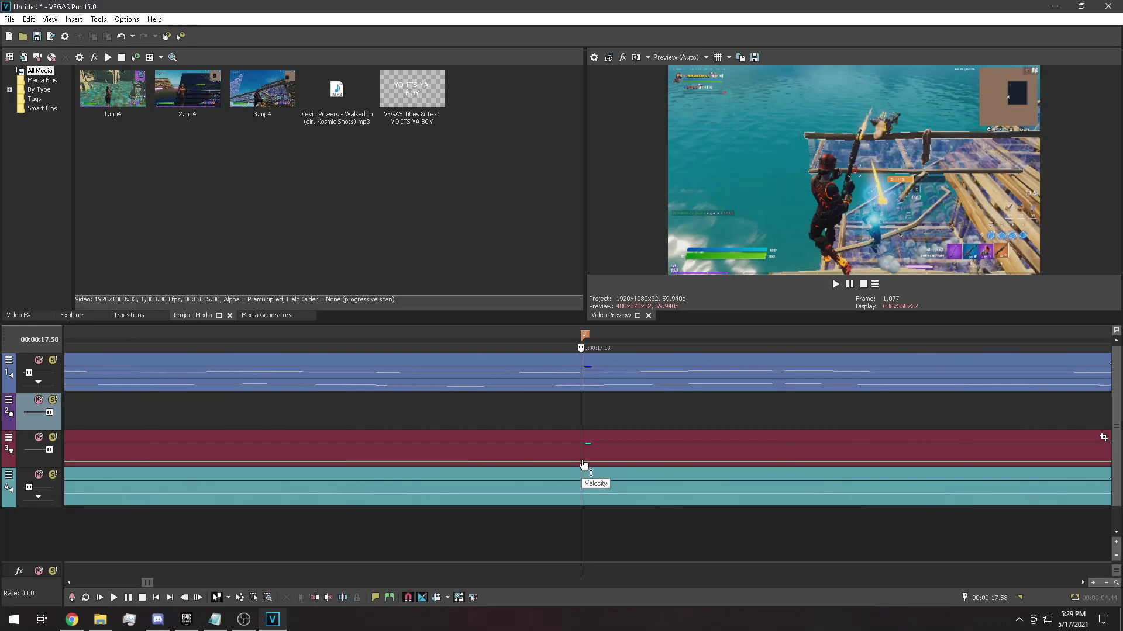
double_click(583, 462)
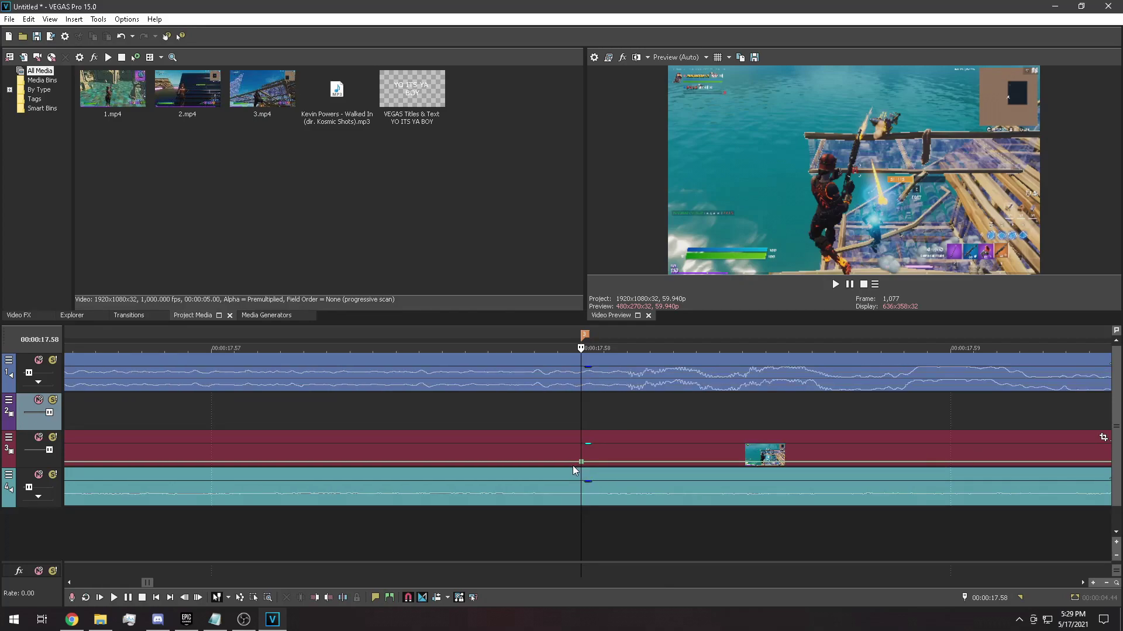
Step back frame by frame from the third marker and add a second velocity point at 00:00:17.45.
scroll(568, 472, down, 3)
key(Left)
key(Left)
scroll(570, 475, down, 3)
key(Left)
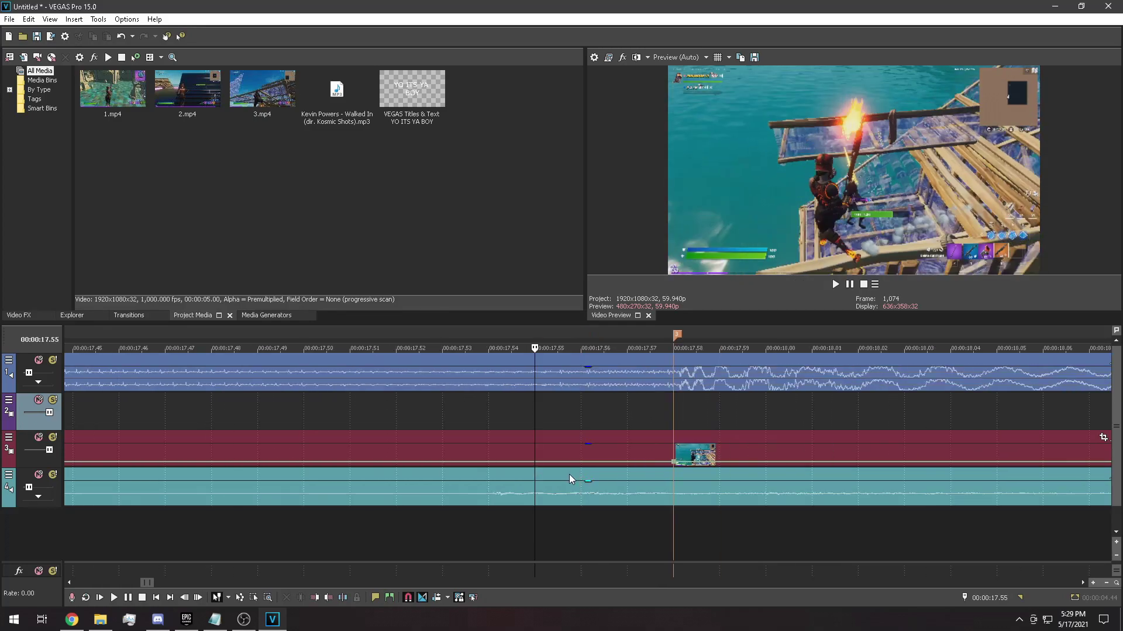
key(Left)
key(Left)
key(Left)
key(Left)
key(Left)
key(Left)
key(Left)
key(Left)
key(Left)
key(Left)
right_click(75, 465)
click(134, 471)
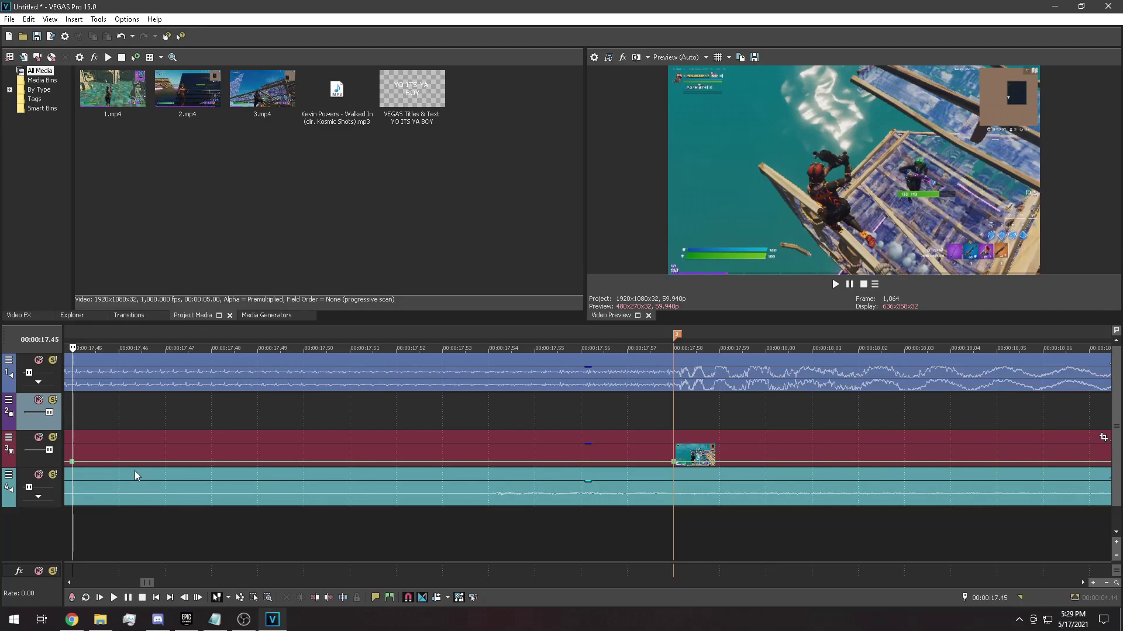
Step back farther along the third clip and add another velocity point at 00:00:17.32.
scroll(211, 475, down, 3)
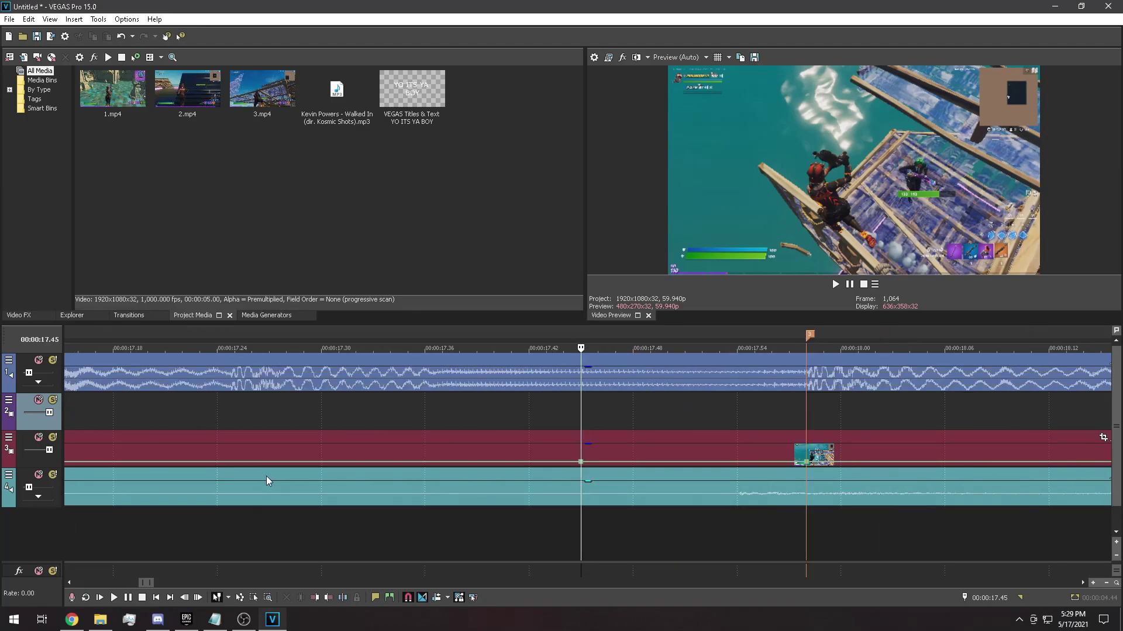
scroll(513, 494, up, 1)
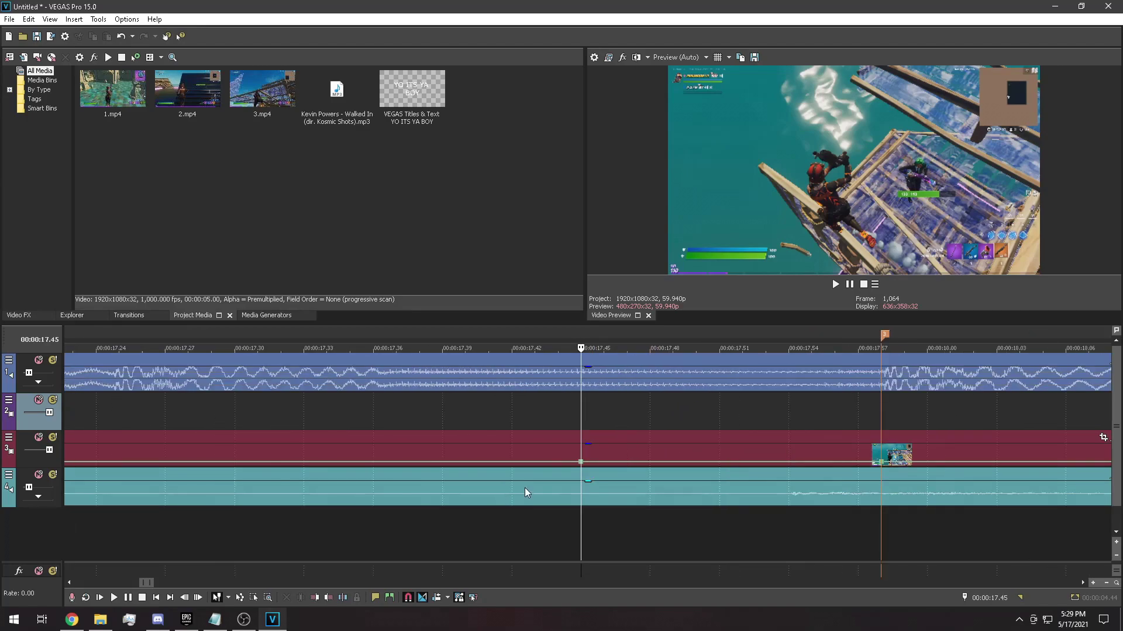
key(Left)
key(Left)
key(Left)
key(Left)
key(Left)
key(Left)
key(Left)
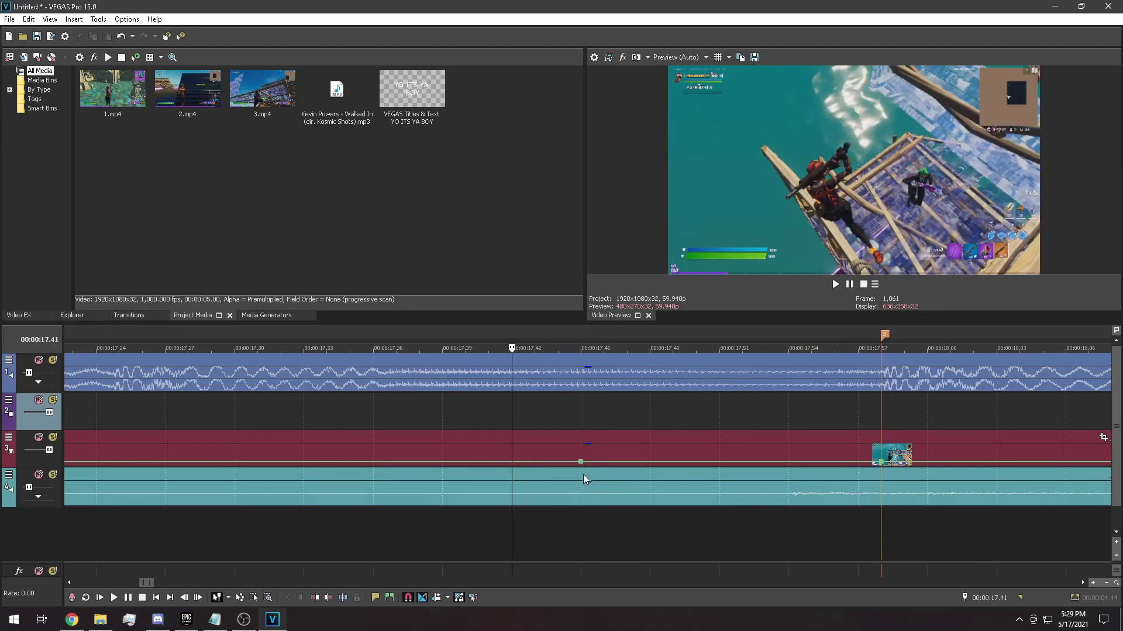
key(Left)
key(Left)
key(Left)
key(Left)
key(Left)
key(Left)
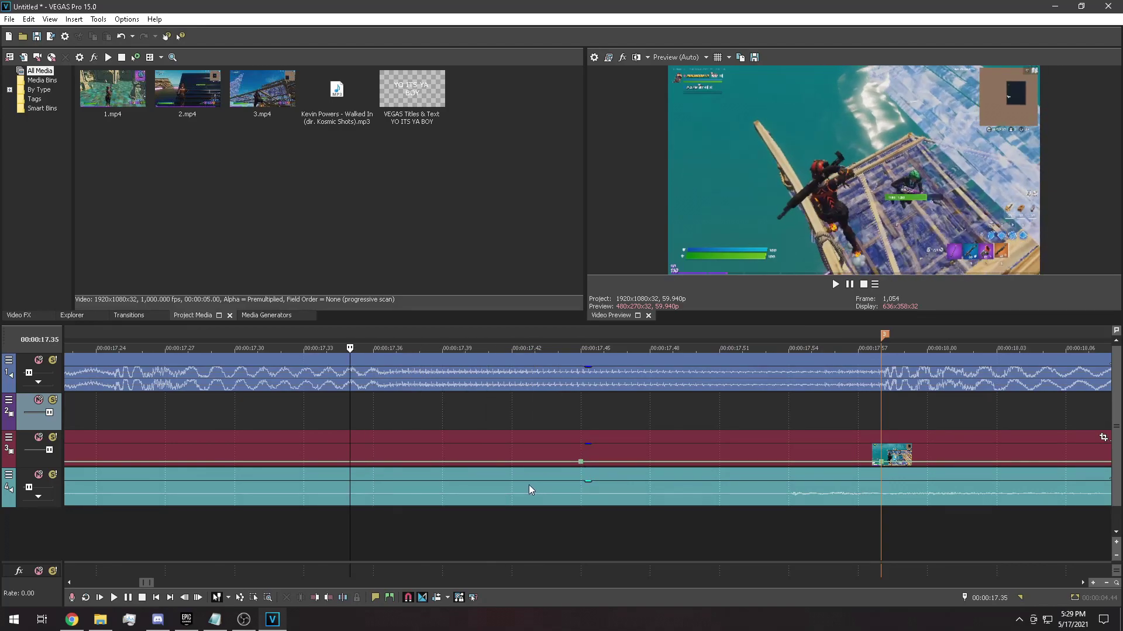
double_click(278, 462)
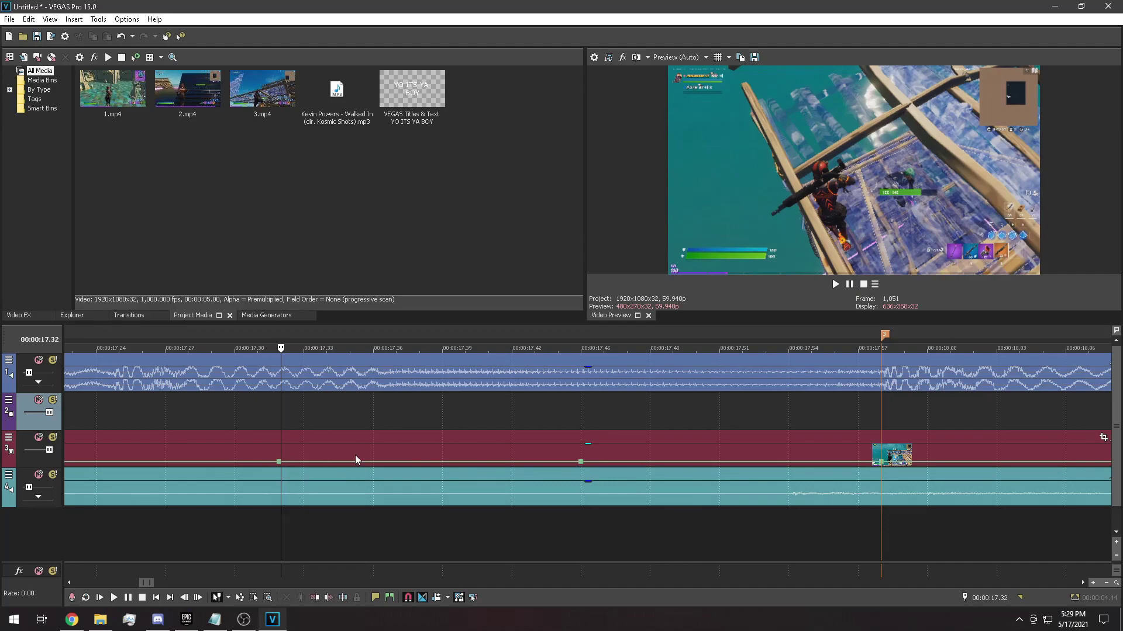
Add a velocity point just after the third marker, at 00:00:18.00.
click(883, 459)
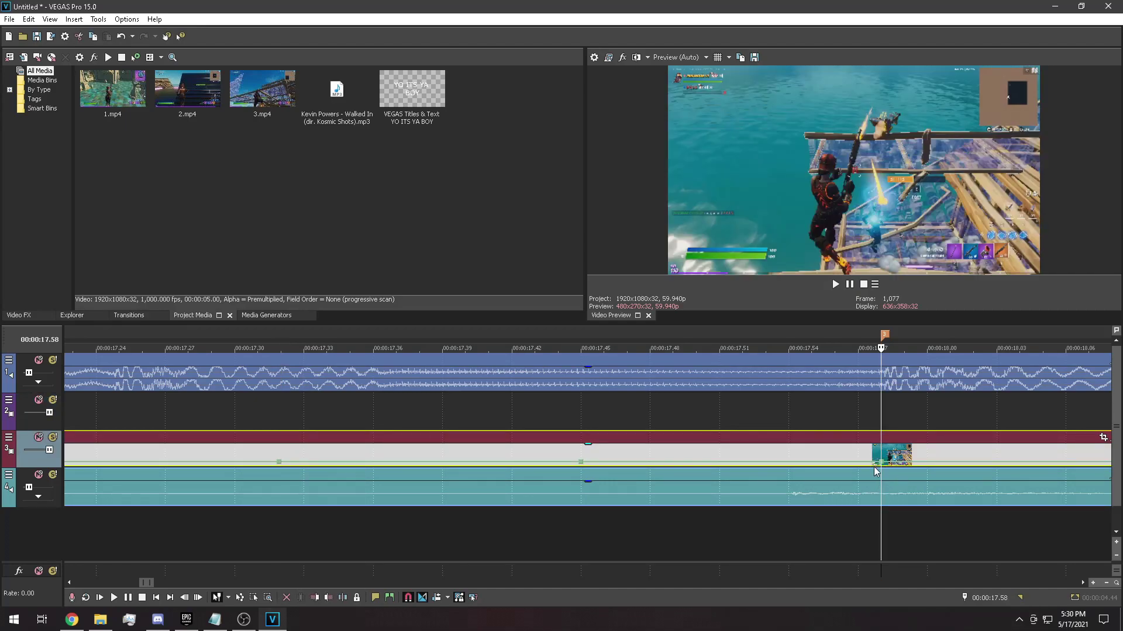
click(917, 482)
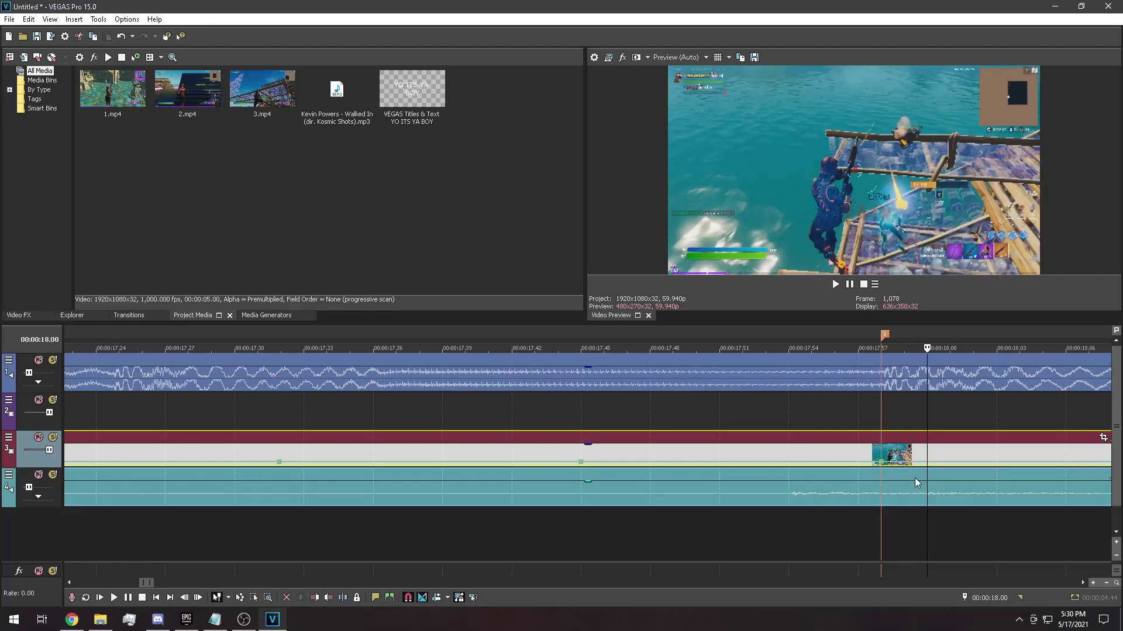
right_click(930, 466)
scroll(259, 453, down, 1)
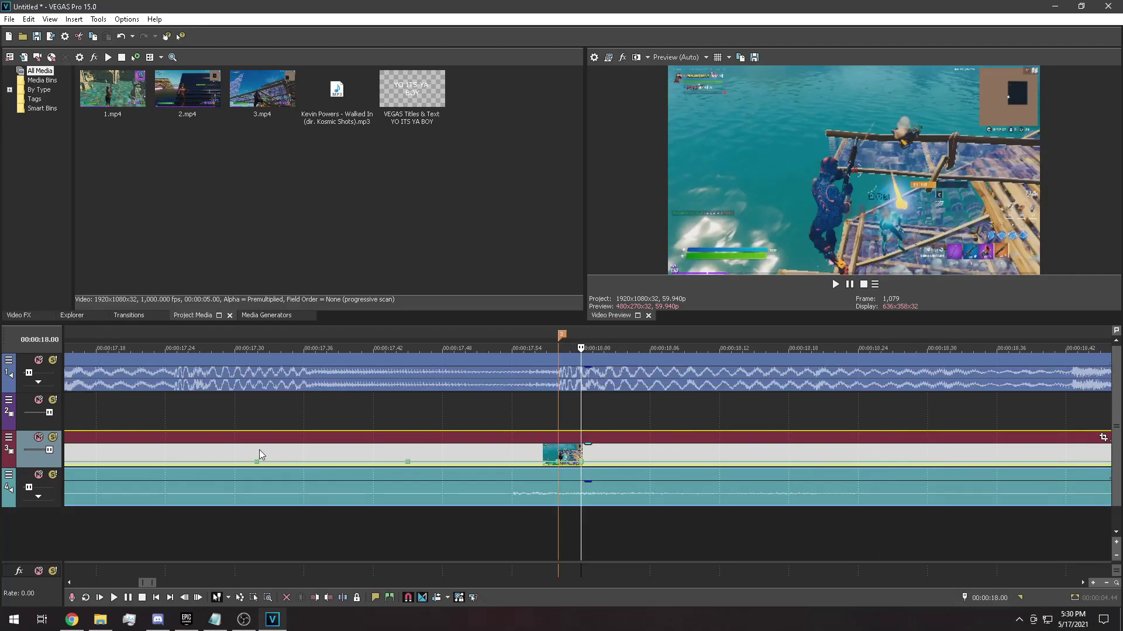
Set the third clip's velocity point at 00:00:17.45 to 40% forward velocity.
click(258, 454)
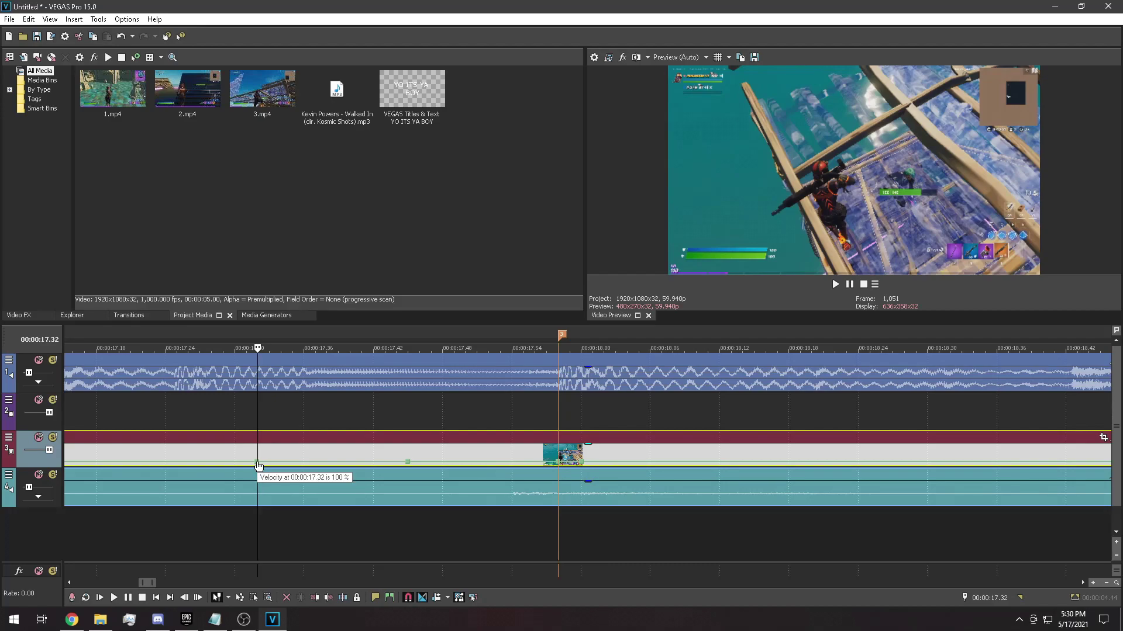
double_click(409, 466)
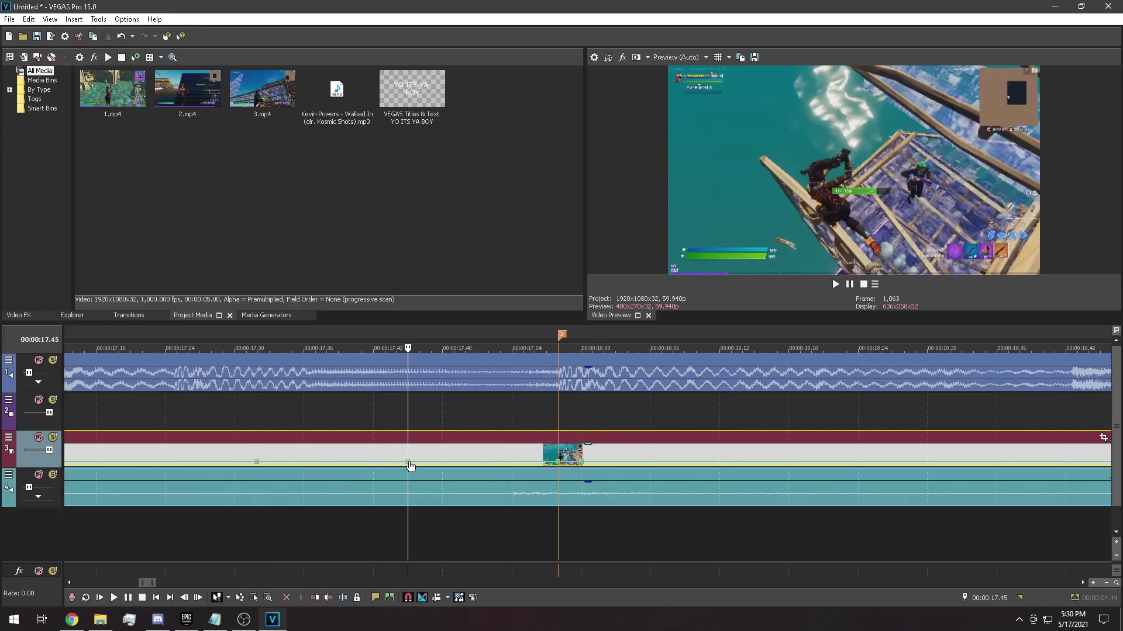
right_click(408, 462)
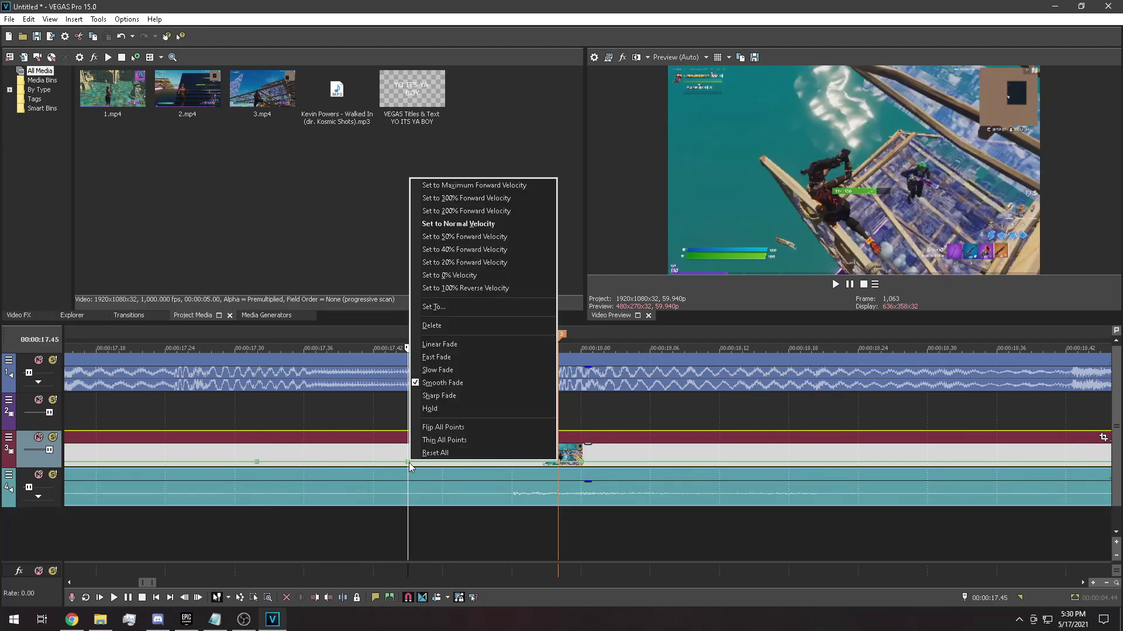
click(458, 249)
Set the velocity point on the third marker at 00:00:17.58 to 300% forward velocity.
double_click(559, 465)
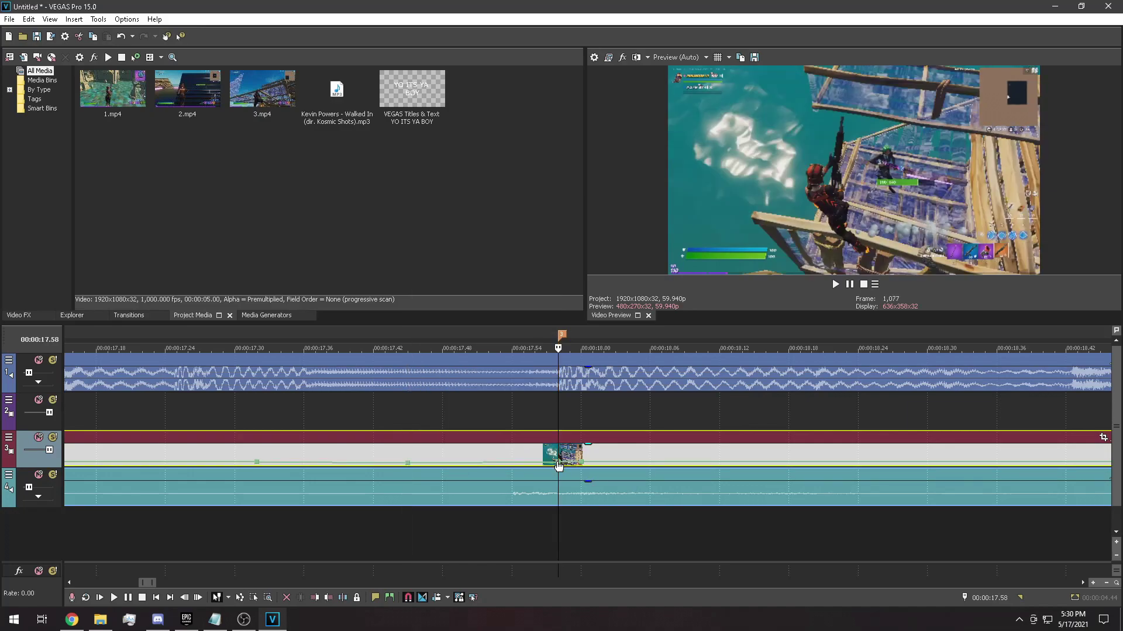
right_click(558, 464)
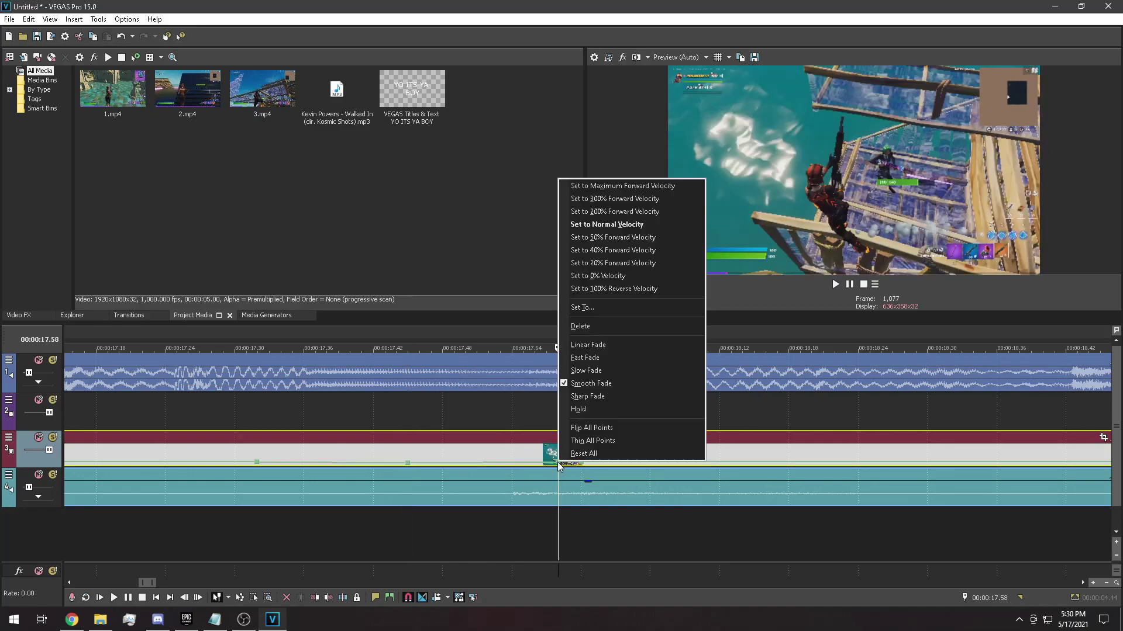
click(609, 199)
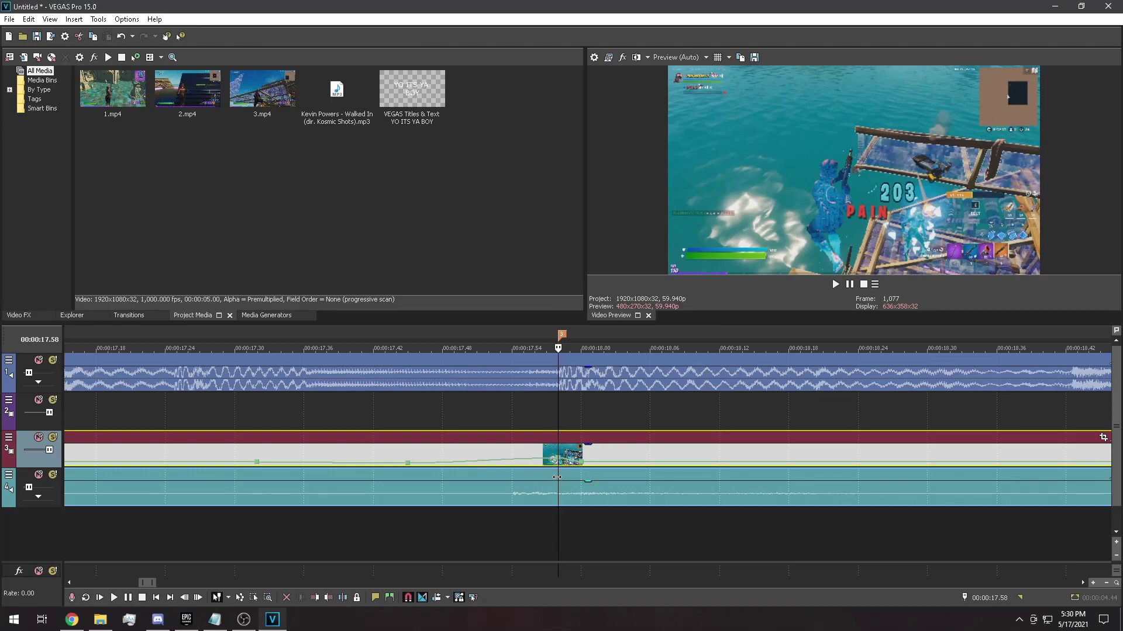
Set the velocity point just after the third marker, at 00:00:18.00, to 50% forward velocity.
right_click(582, 461)
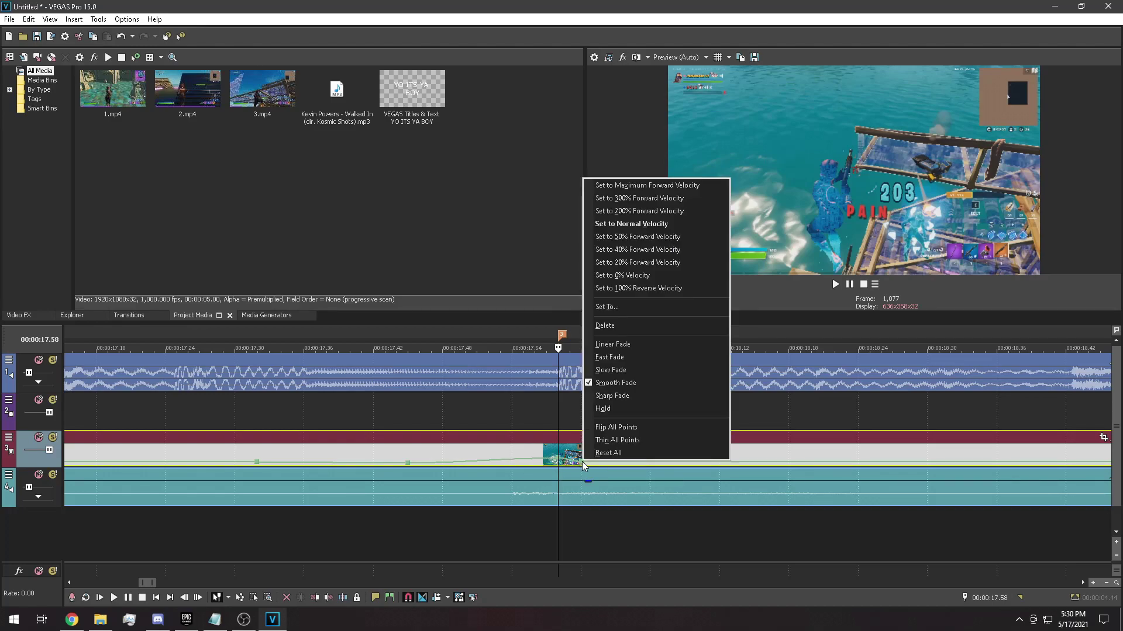
click(642, 239)
scroll(599, 426, down, 4)
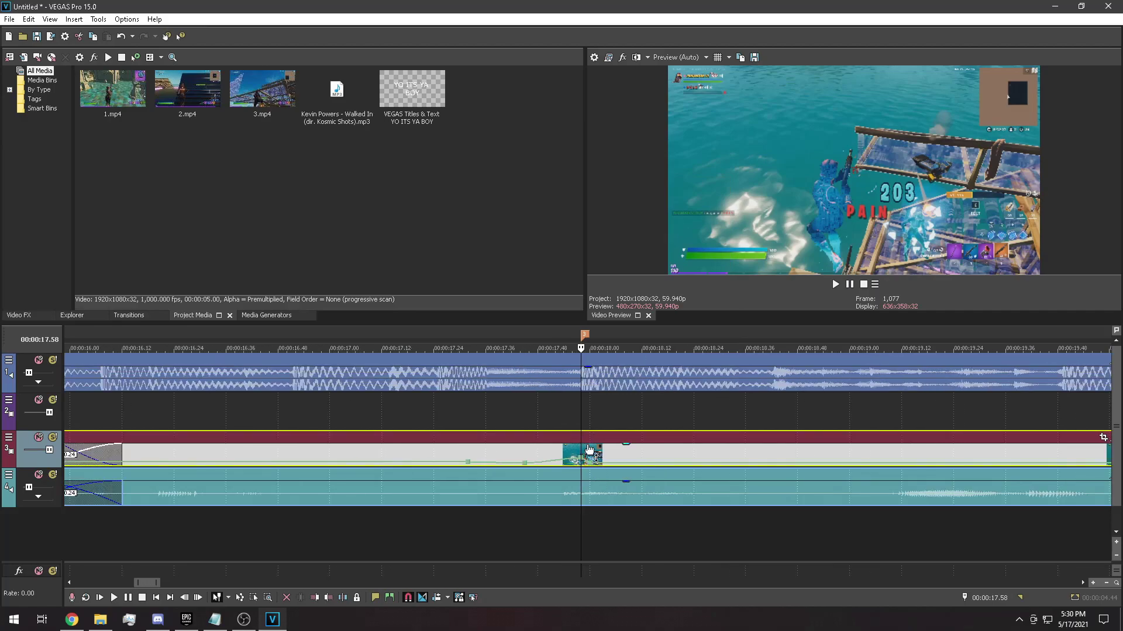
Play the section from 00:00:17.15 to 00:00:18.29 and examine the velocity curve around the third marker.
drag(715, 334, 395, 334)
key(space)
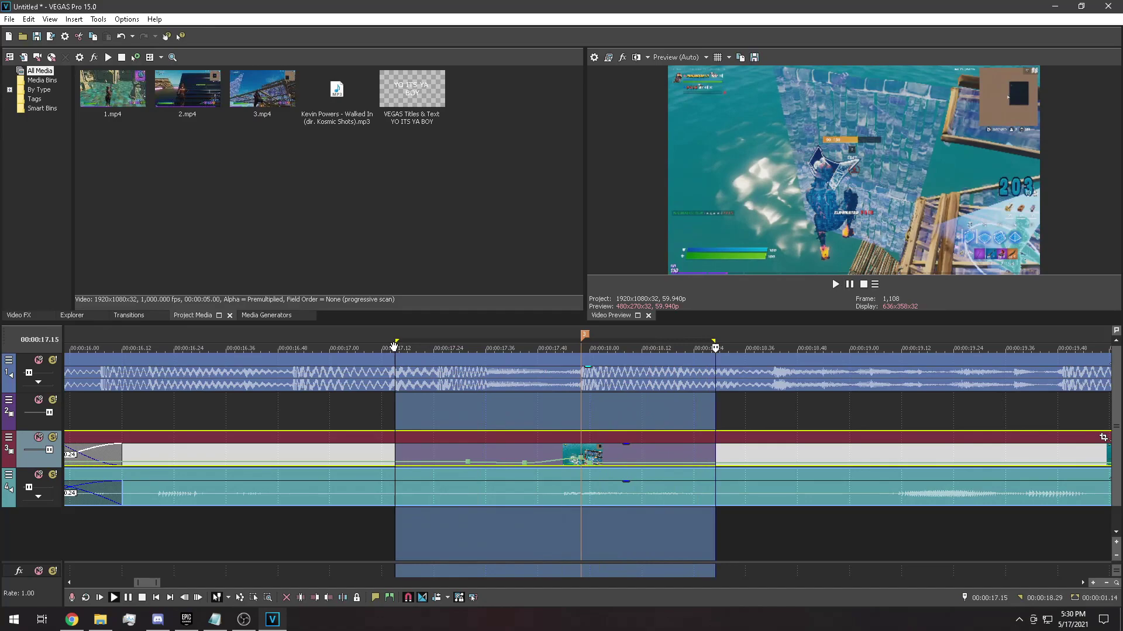
key(space)
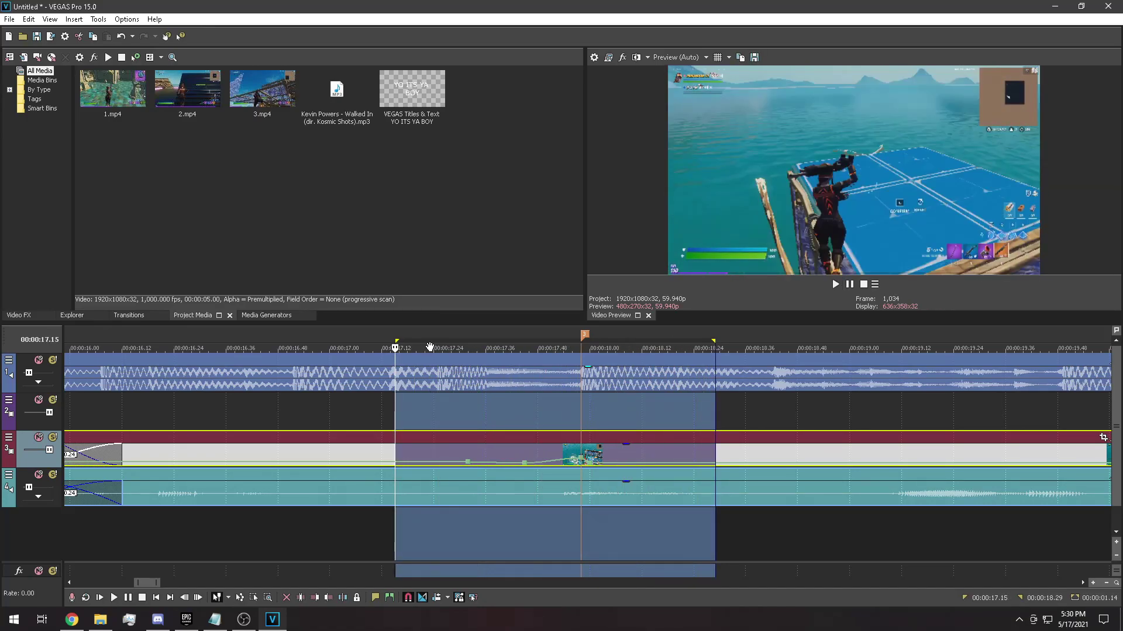
click(442, 413)
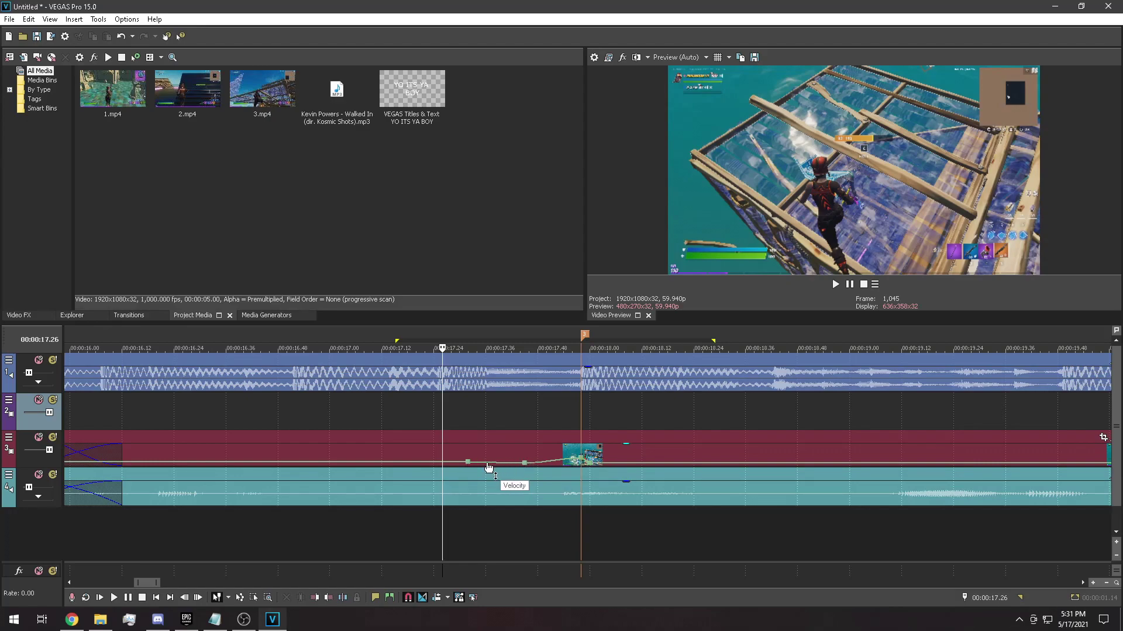
scroll(570, 461, up, 3)
scroll(638, 463, down, 1)
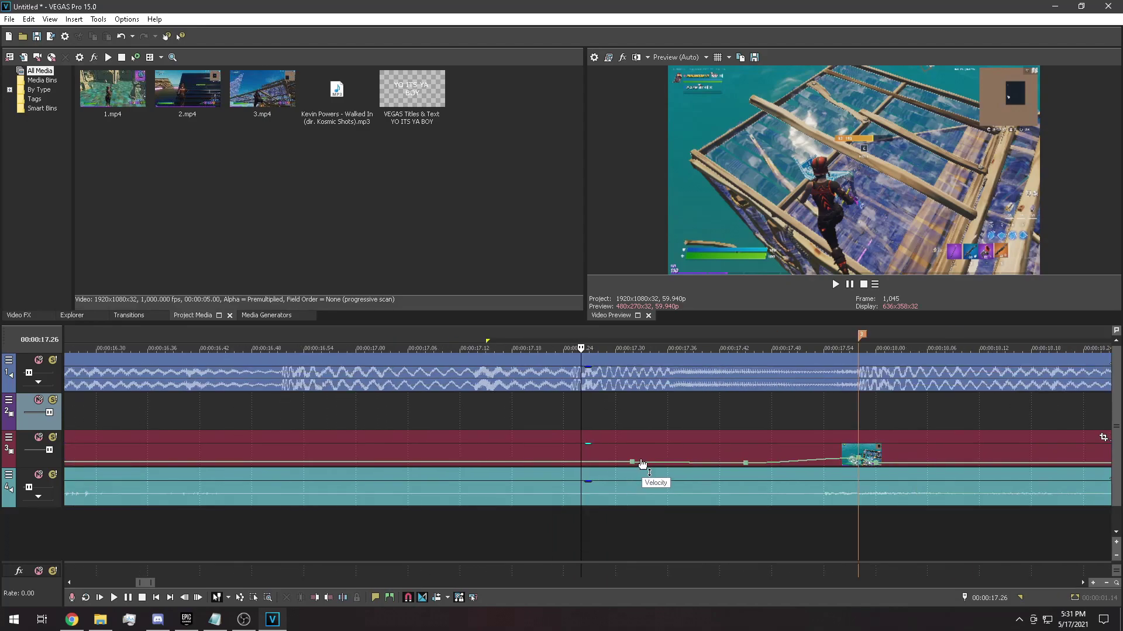
Play the third clip's velocity ramp from 00:00:17.08 past the third marker.
scroll(687, 475, down, 2)
scroll(687, 474, down, 2)
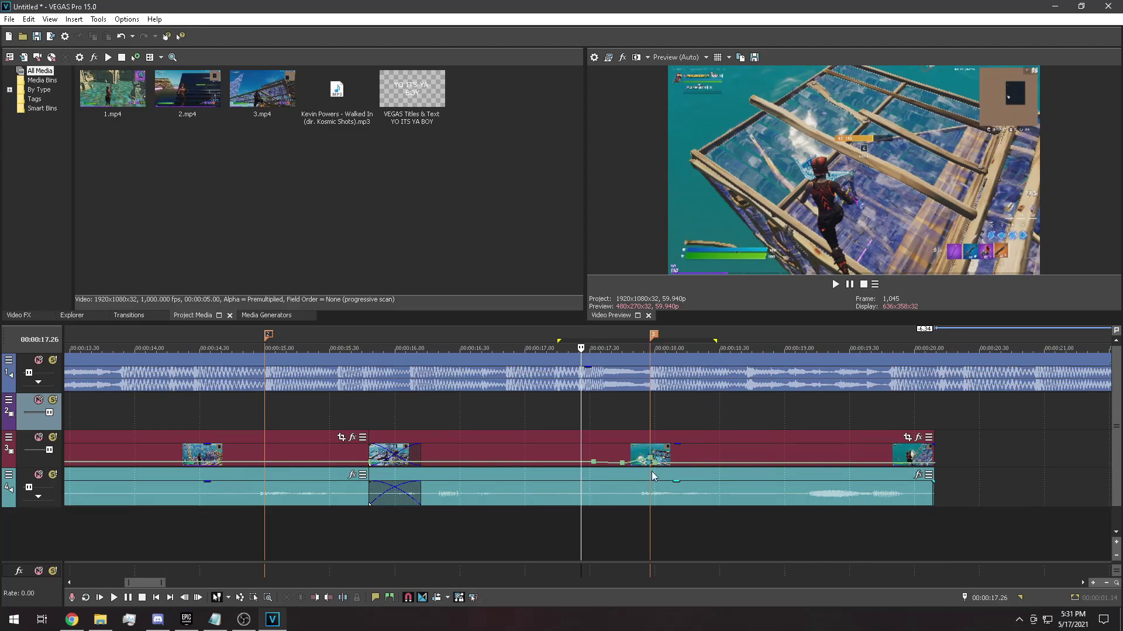
click(541, 425)
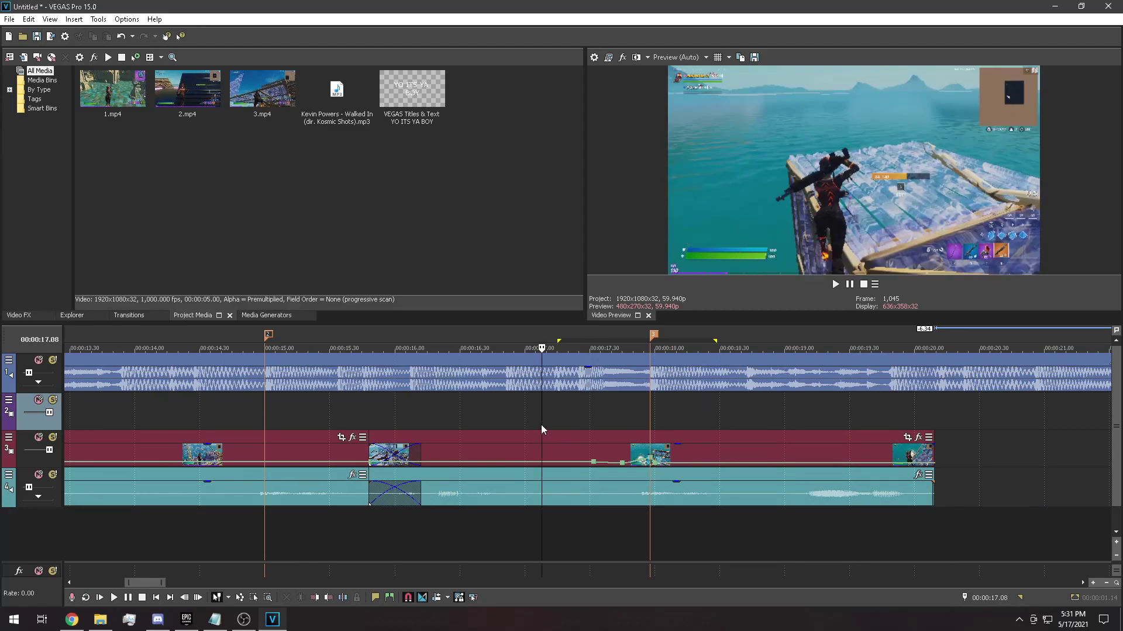
key(space)
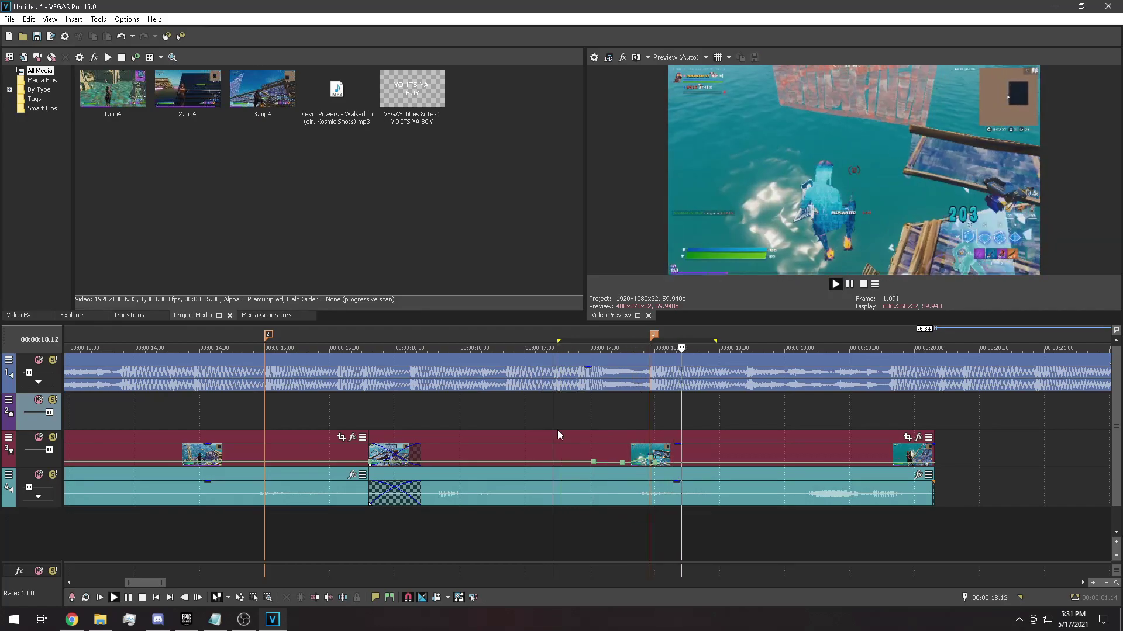
scroll(552, 434, down, 2)
key(space)
Add a velocity point to the second clip at the second marker, 00:00:15.00.
click(333, 422)
scroll(585, 459, up, 4)
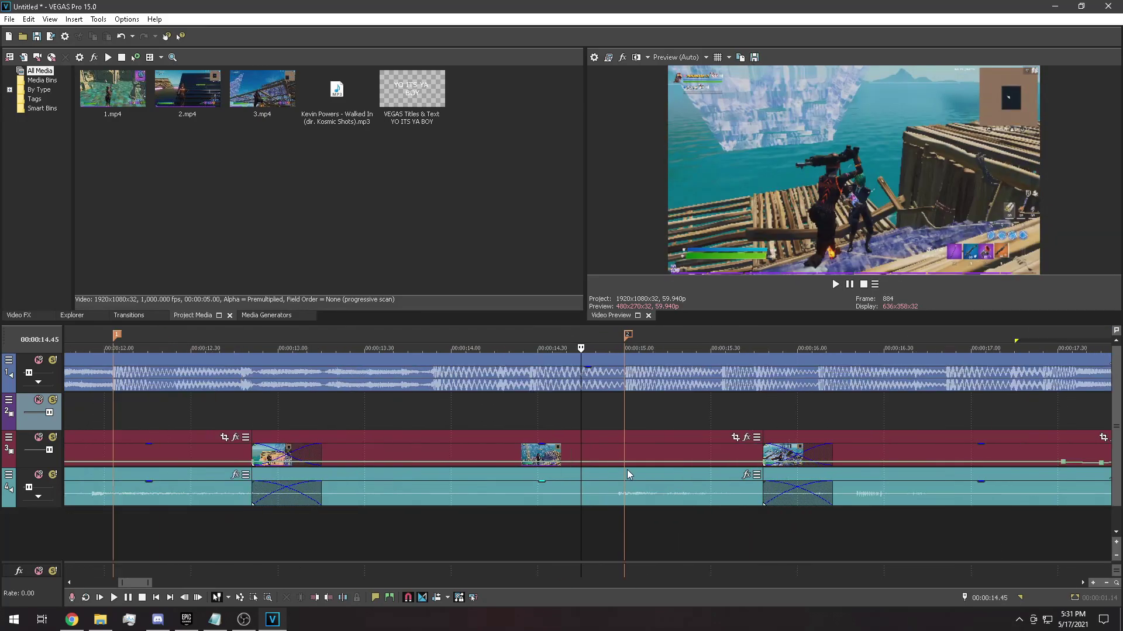
click(649, 461)
scroll(620, 467, up, 6)
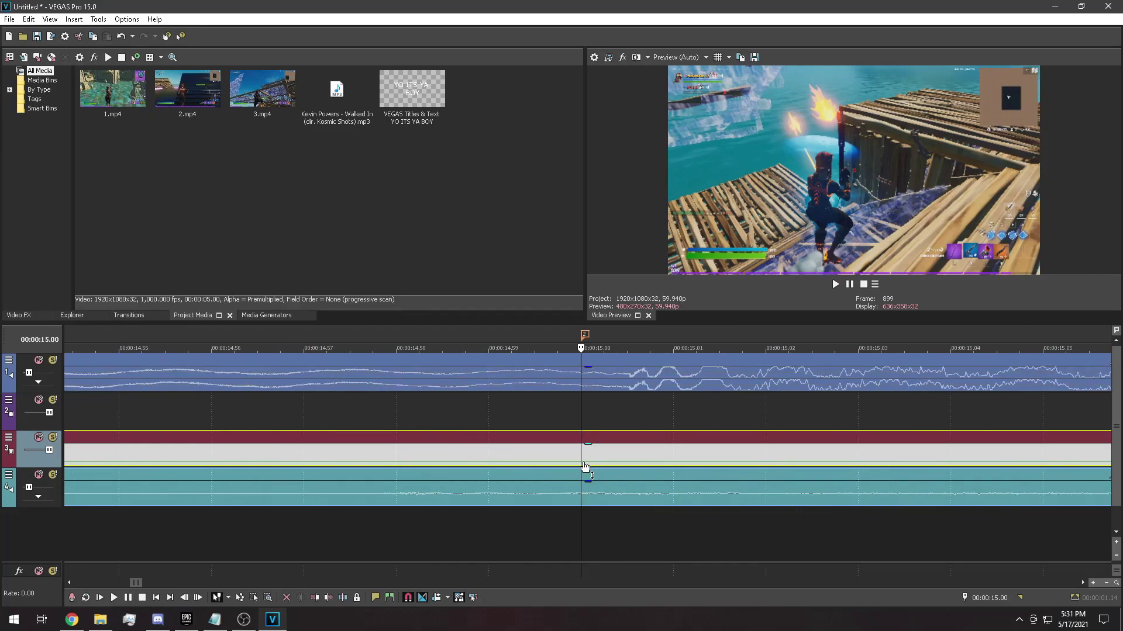
right_click(584, 466)
click(590, 469)
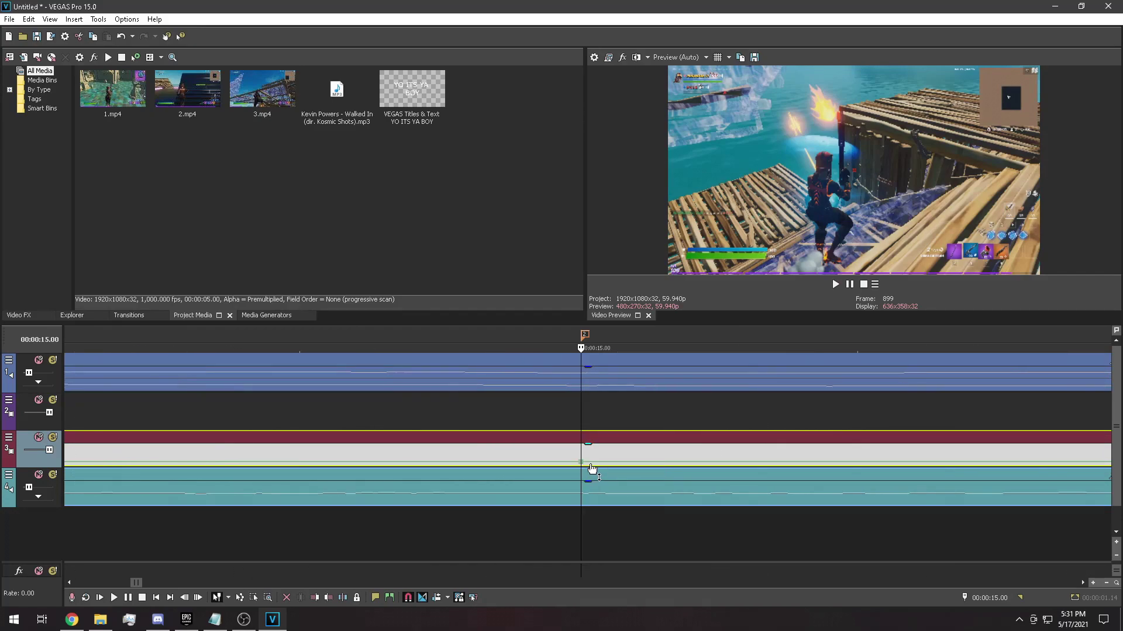
Add a velocity point to the second clip at 00:00:14.47, just before the kill.
key(Left)
scroll(593, 472, down, 1)
key(Left)
key(Left)
scroll(592, 476, down, 1)
key(Left)
key(Left)
key(Left)
key(Left)
key(Left)
key(Left)
key(Left)
key(Left)
key(Left)
key(Left)
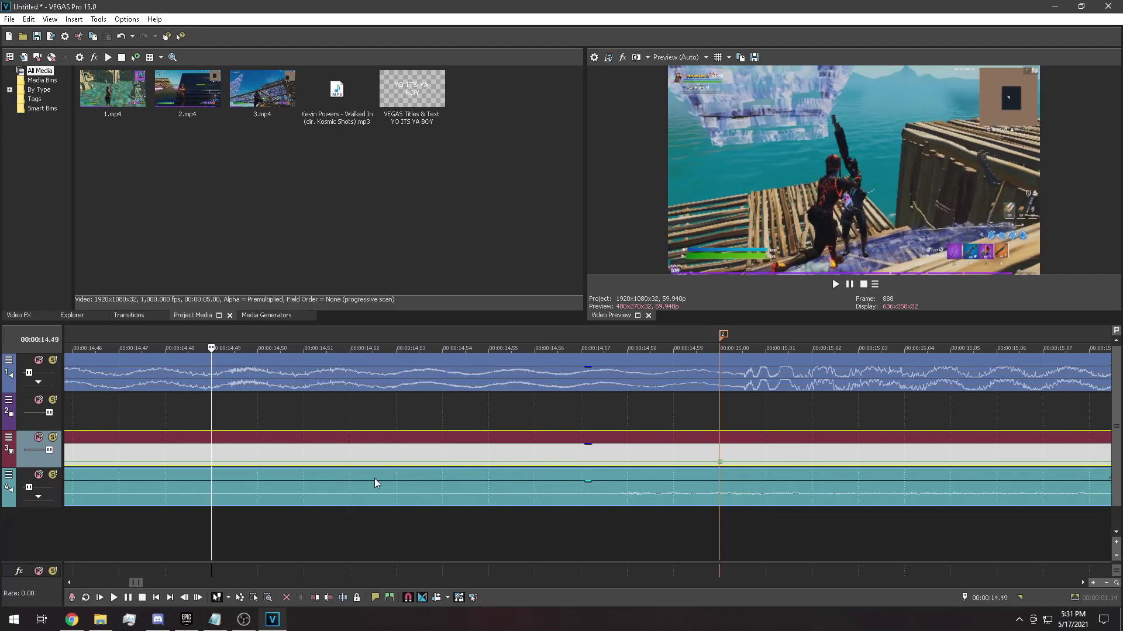
scroll(132, 465, down, 2)
key(Left)
key(Left)
Add another velocity point to the second clip at 00:00:14.34 to mark the start of the ramp.
key(Left)
key(Left)
key(Left)
key(Left)
key(Left)
key(Left)
key(Left)
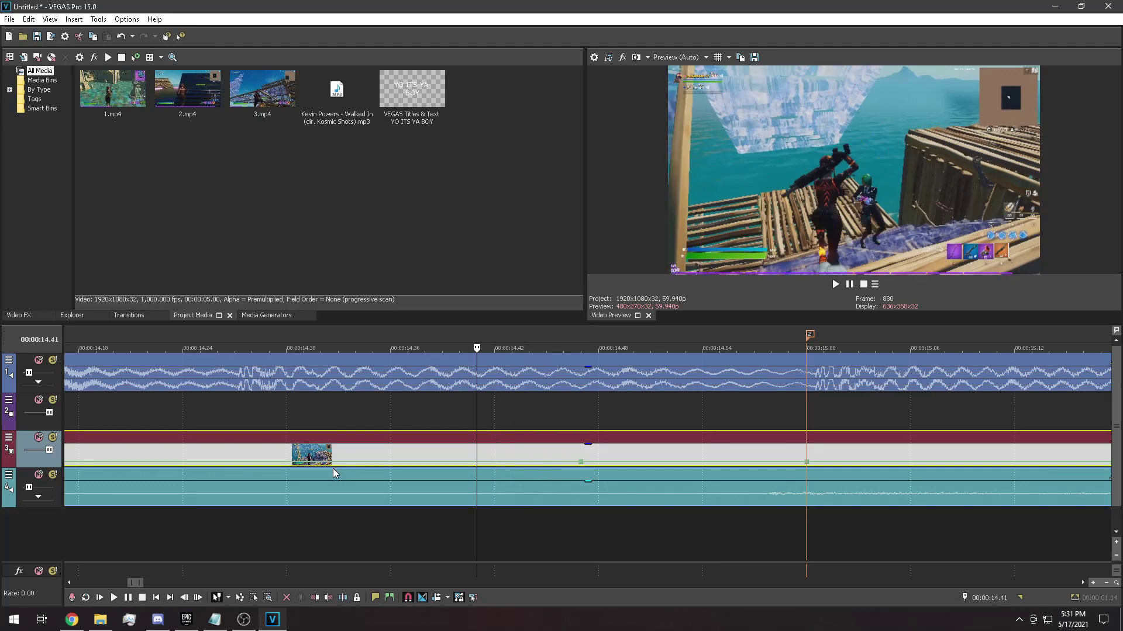
key(Left)
key(Left)
key(Left)
key(Left)
key(Left)
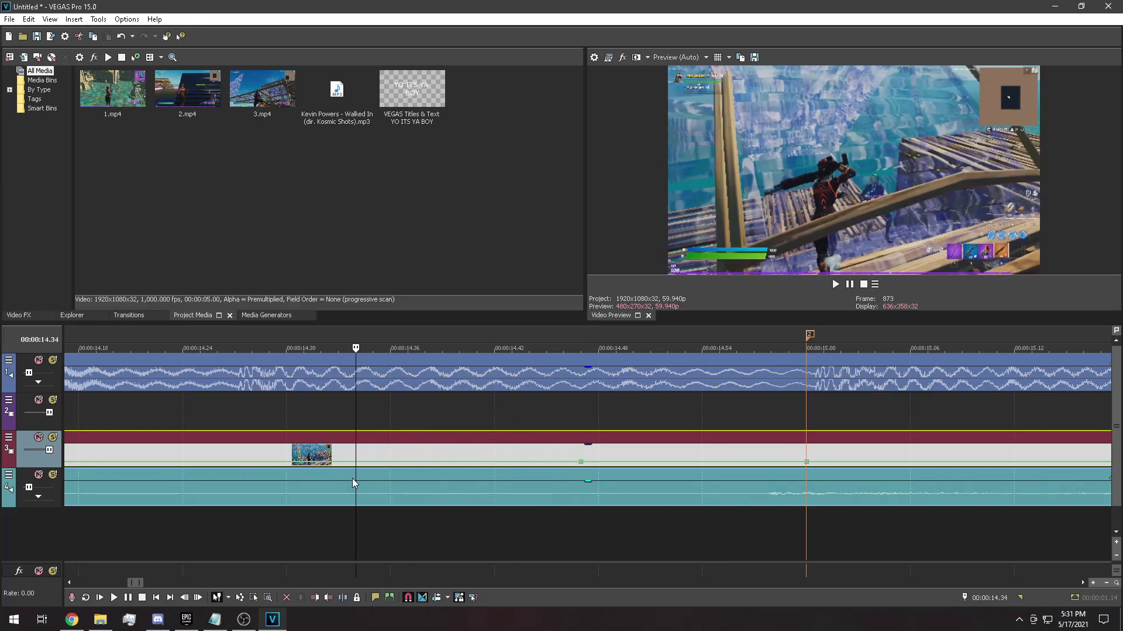
Add a velocity point two frames after the second marker, at 00:00:15.02.
click(810, 454)
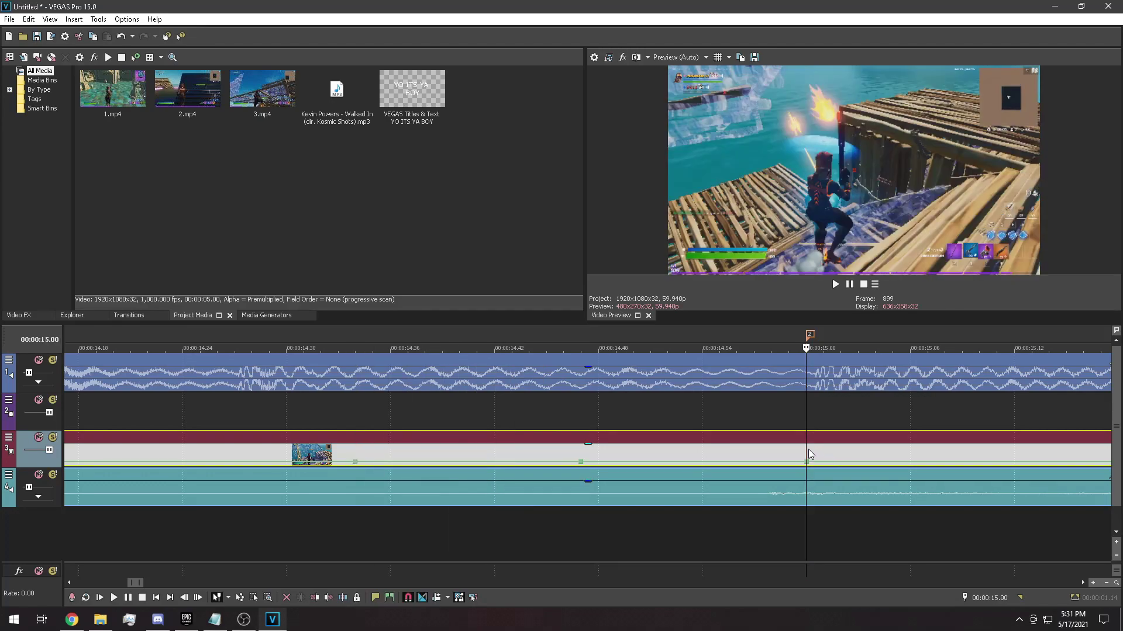
key(Right)
key(Right)
right_click(840, 463)
click(866, 472)
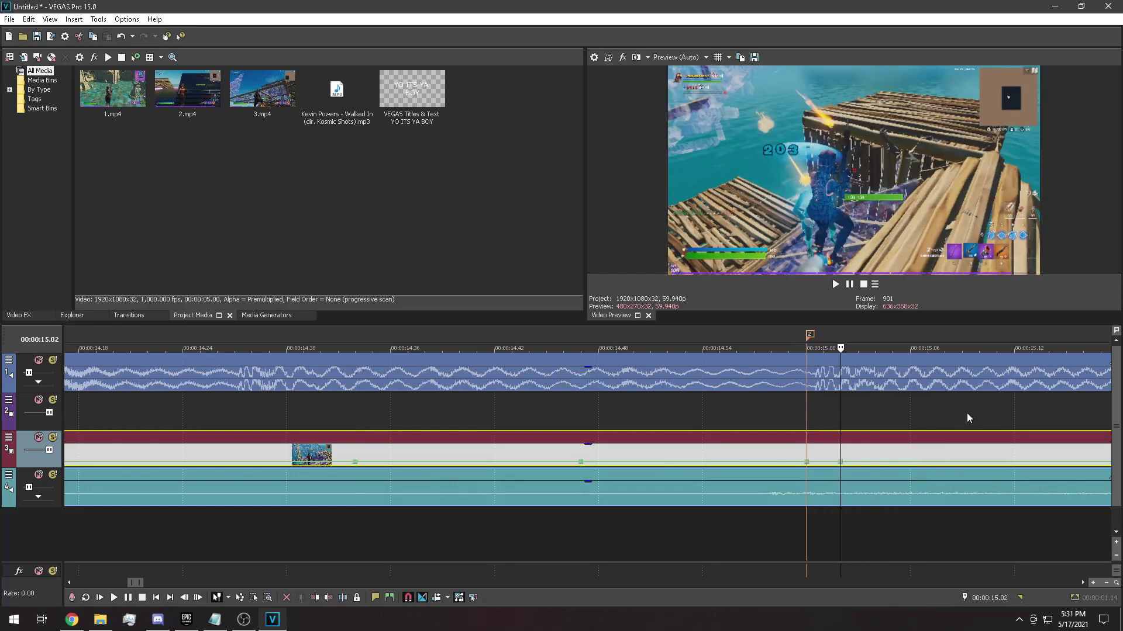
Set the second clip's velocity point at 00:00:14.47 to 40% forward velocity.
click(356, 466)
click(581, 466)
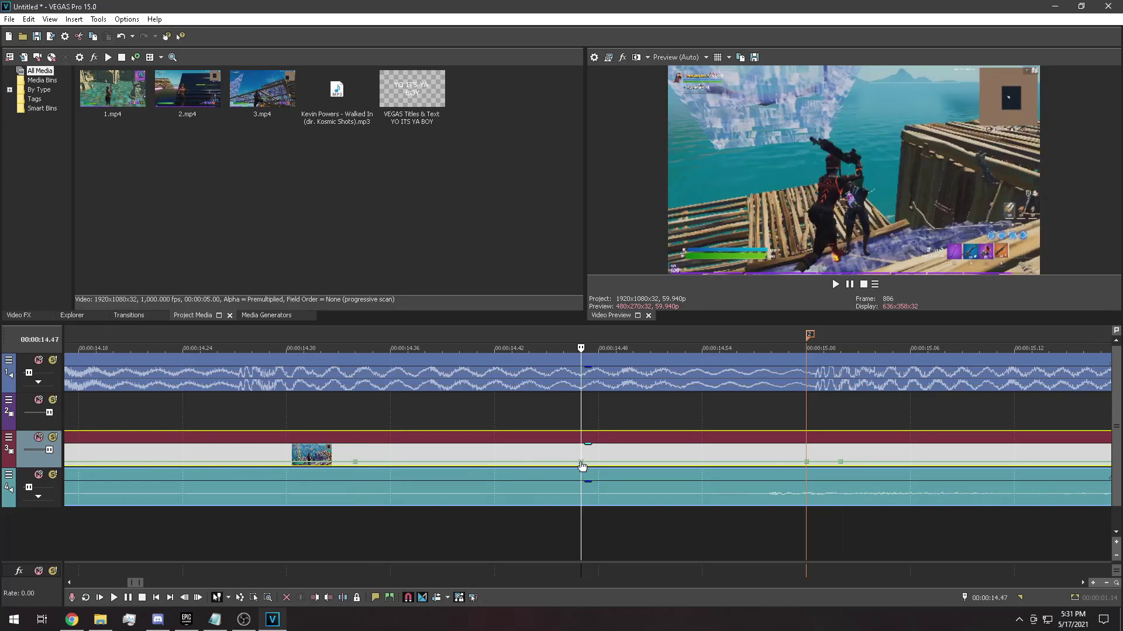
right_click(581, 466)
click(623, 251)
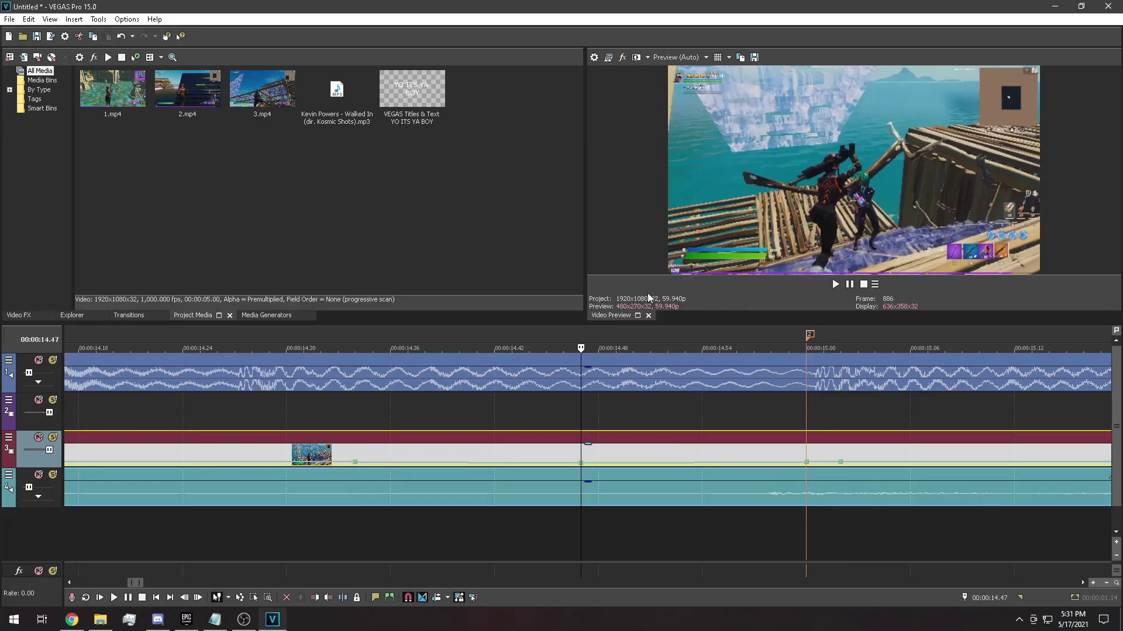
Set the velocity point on the second marker to 300% forward velocity and the one at 00:00:15.02 to 50%.
right_click(807, 468)
click(848, 203)
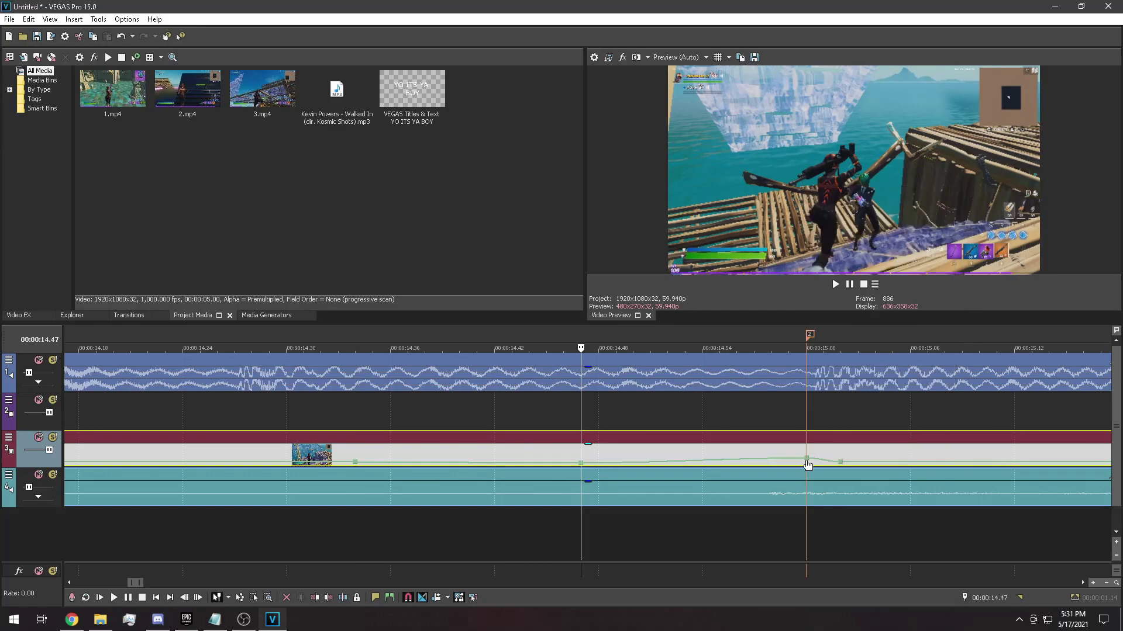
right_click(840, 463)
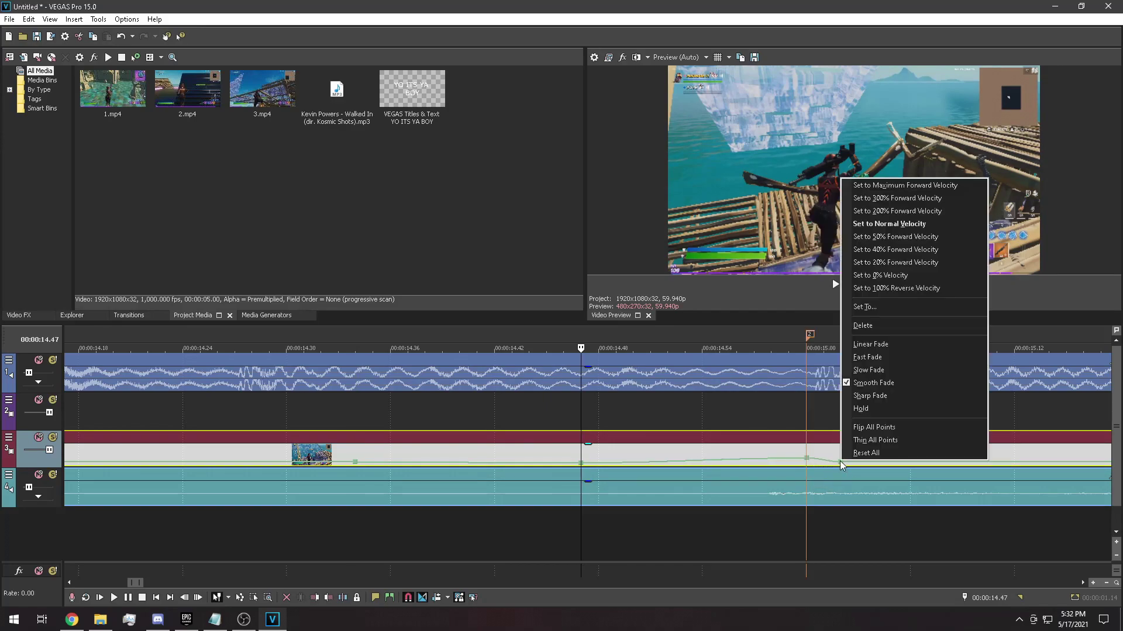
click(875, 237)
Select a short time range around the second marker and play it to check the velocity ramp.
scroll(695, 427, down, 4)
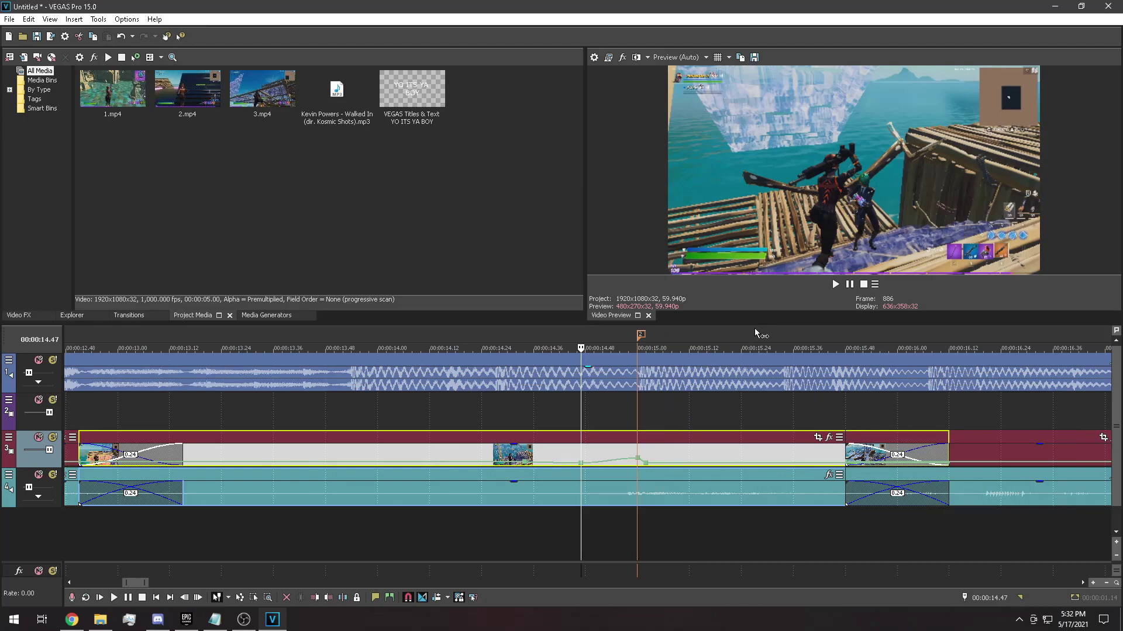
drag(754, 335, 498, 340)
key(space)
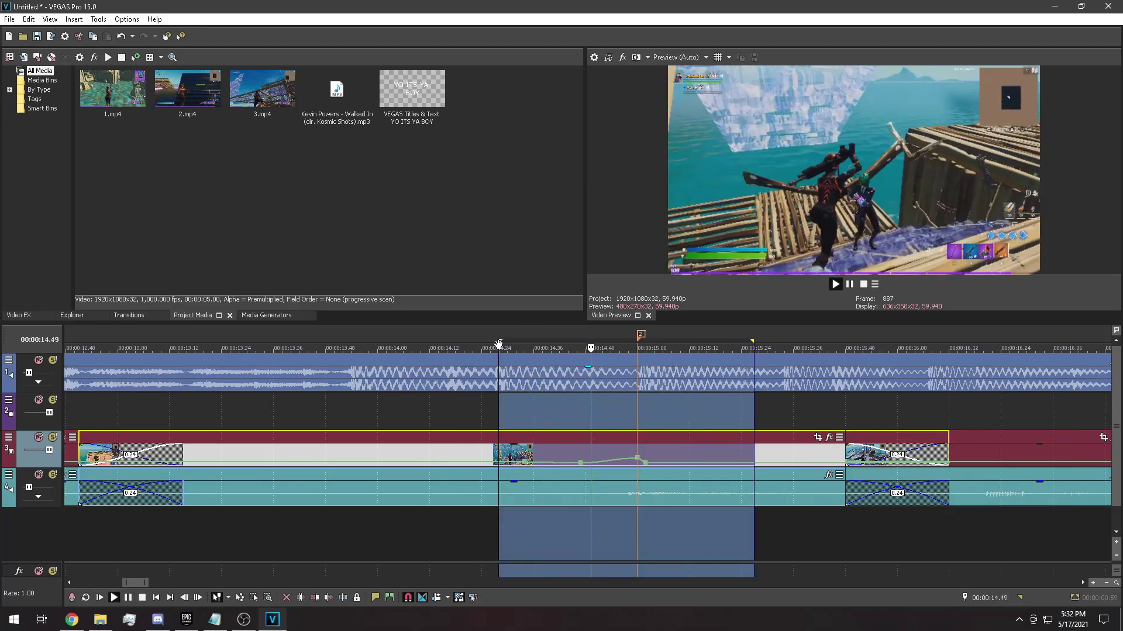
click(389, 417)
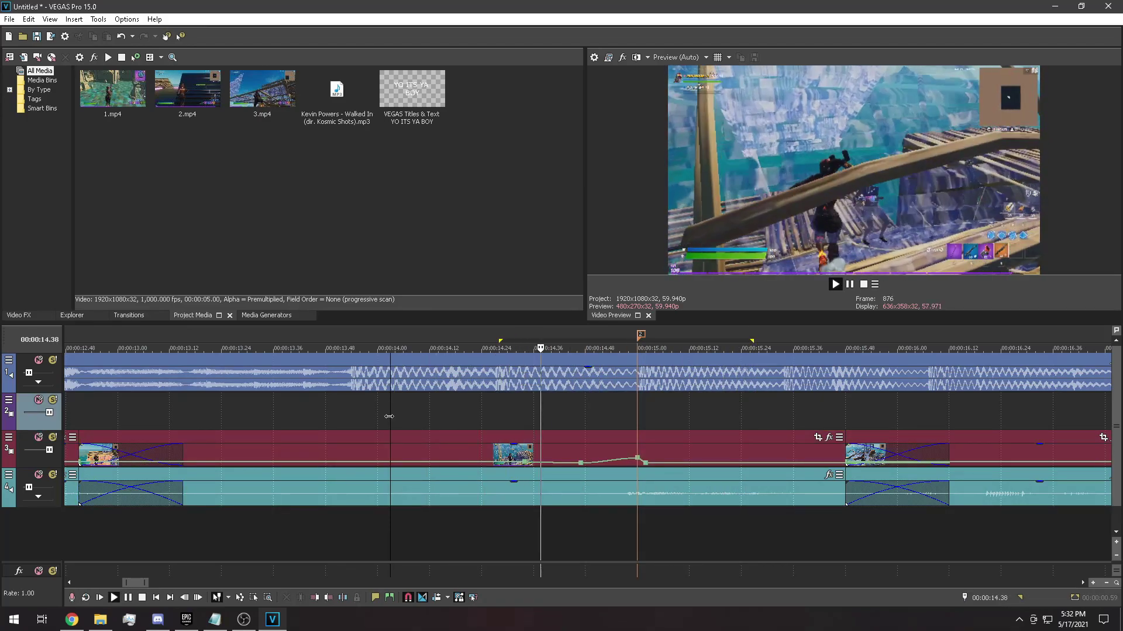
key(space)
Play the section from 00:00:14.01 to 00:00:15.35 and examine the ramp's timing around the second marker.
drag(382, 338, 788, 342)
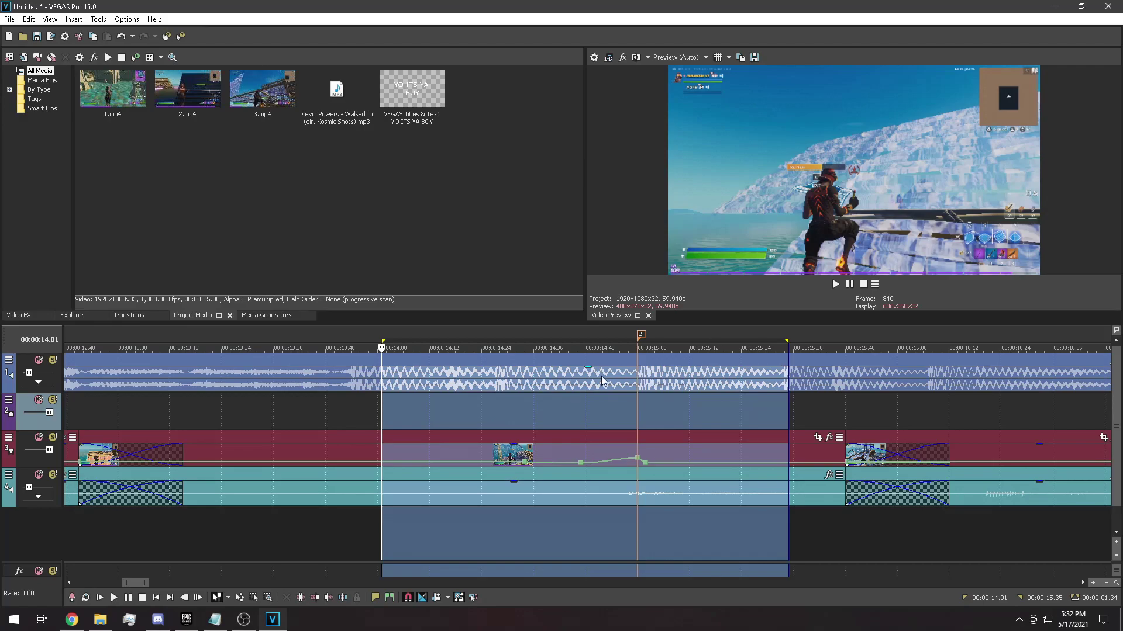
click(378, 421)
key(space)
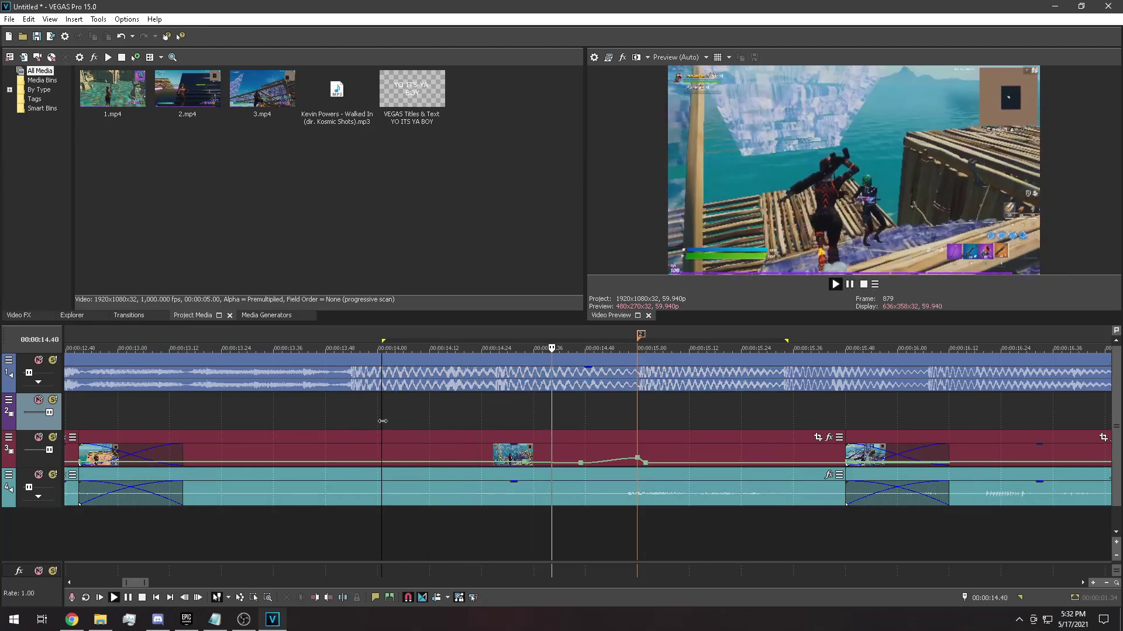
key(space)
key(space)
key(space)
click(433, 426)
key(space)
scroll(447, 427, up, 1)
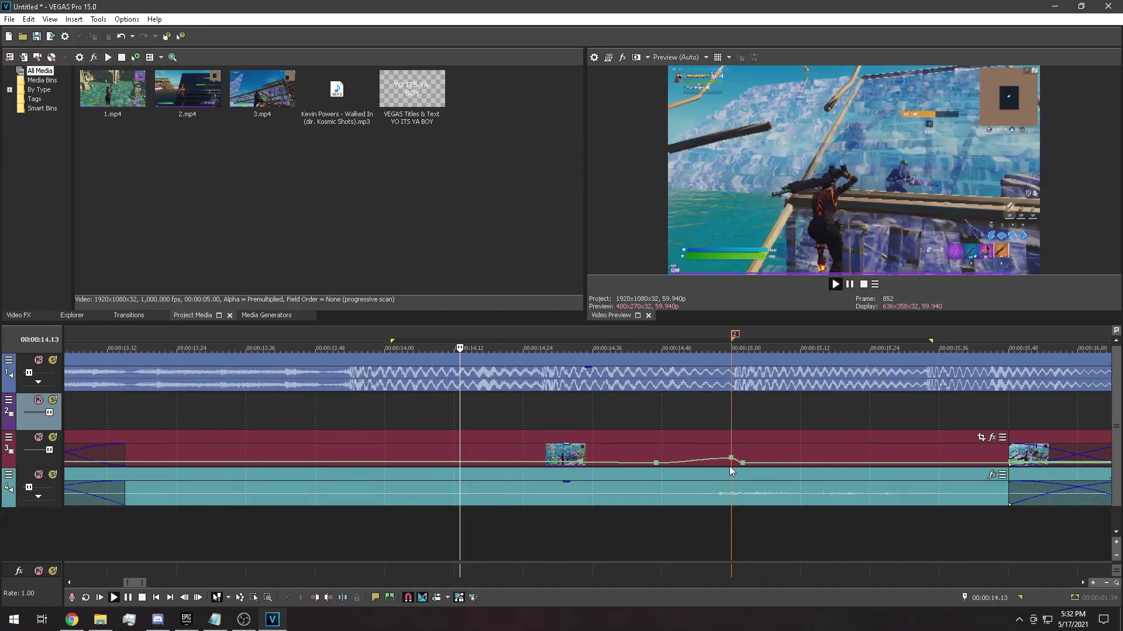
scroll(549, 462, down, 1)
key(space)
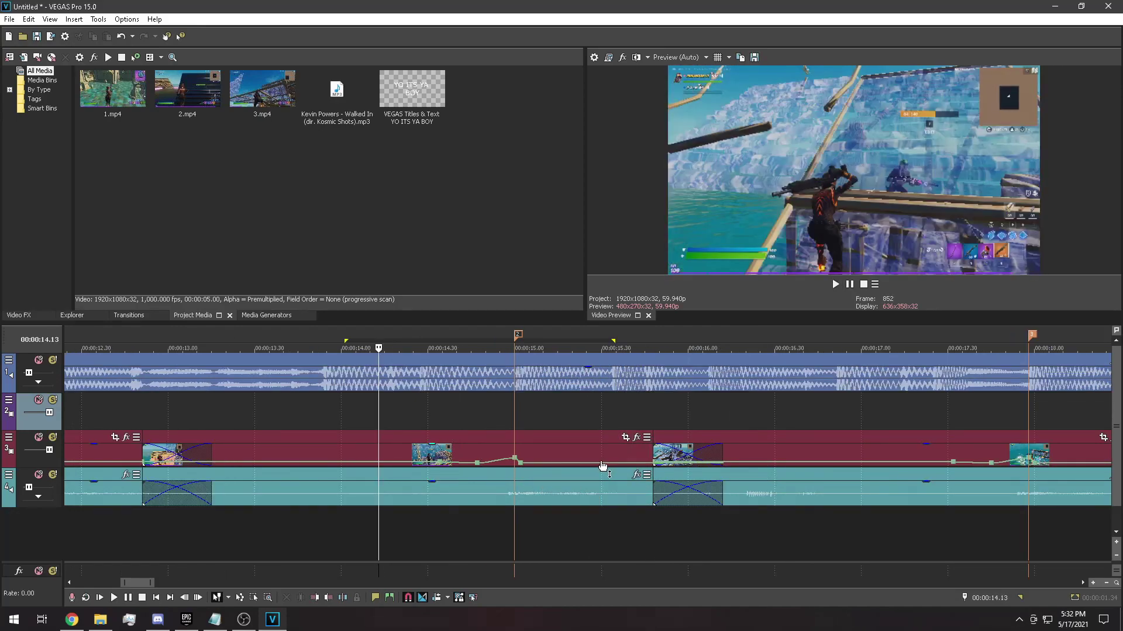
Add a velocity point to the second clip at 00:00:15.13 and set it to normal velocity.
click(541, 460)
scroll(576, 468, up, 3)
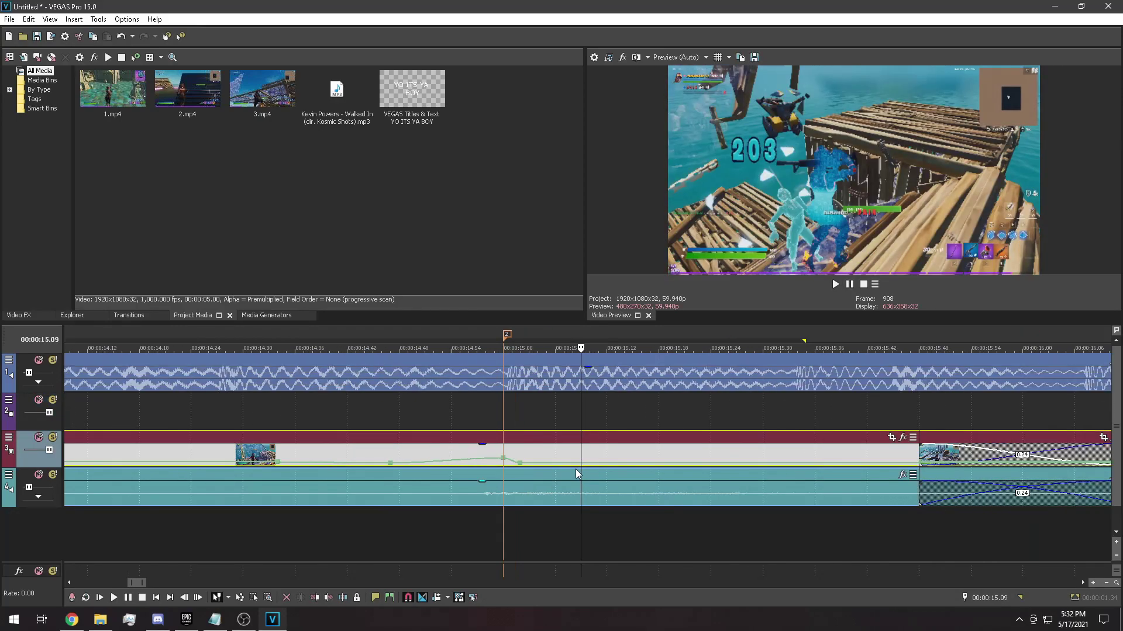
right_click(628, 463)
click(638, 470)
right_click(627, 463)
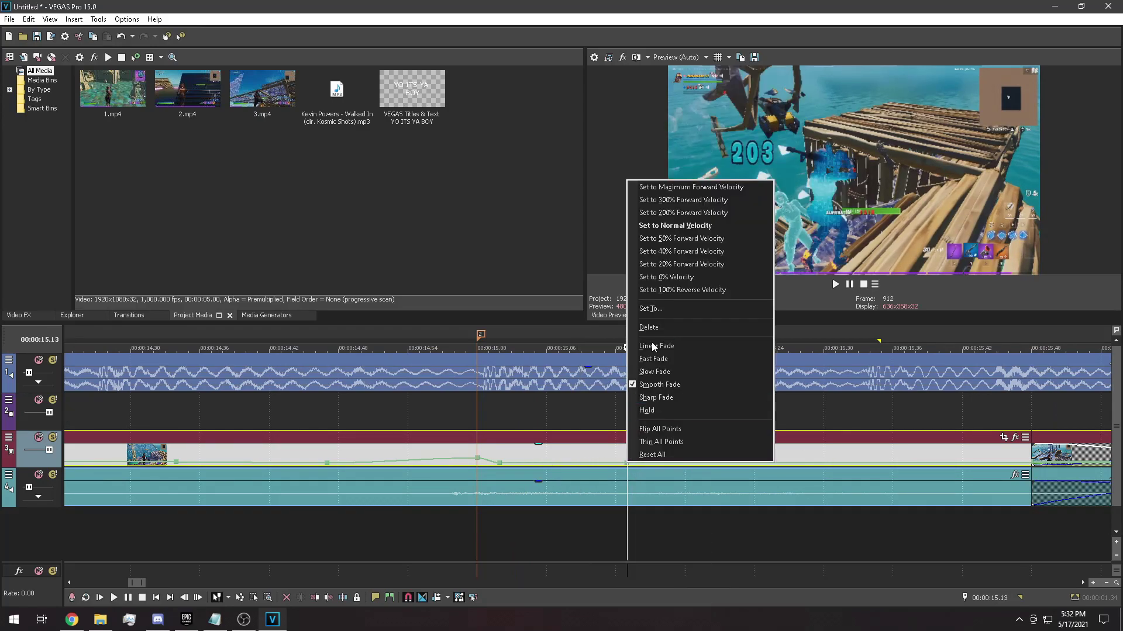
click(671, 227)
Play the section from 00:00:14.17 to 00:00:15.48 to check the second clip's complete velocity ramp.
scroll(647, 450, down, 3)
drag(731, 338, 338, 339)
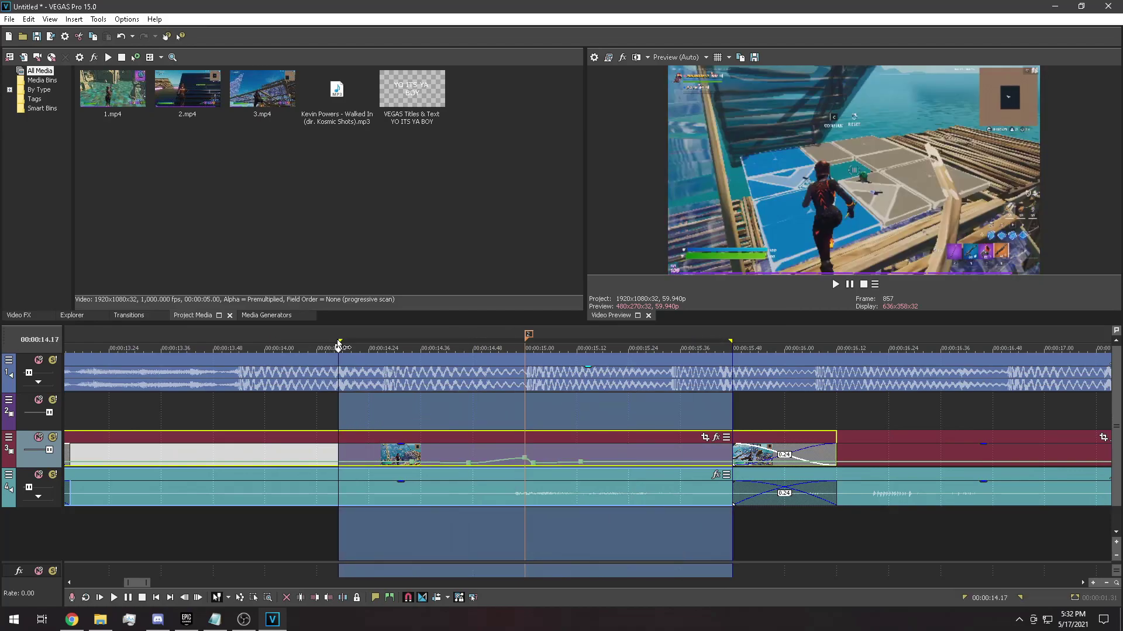
key(space)
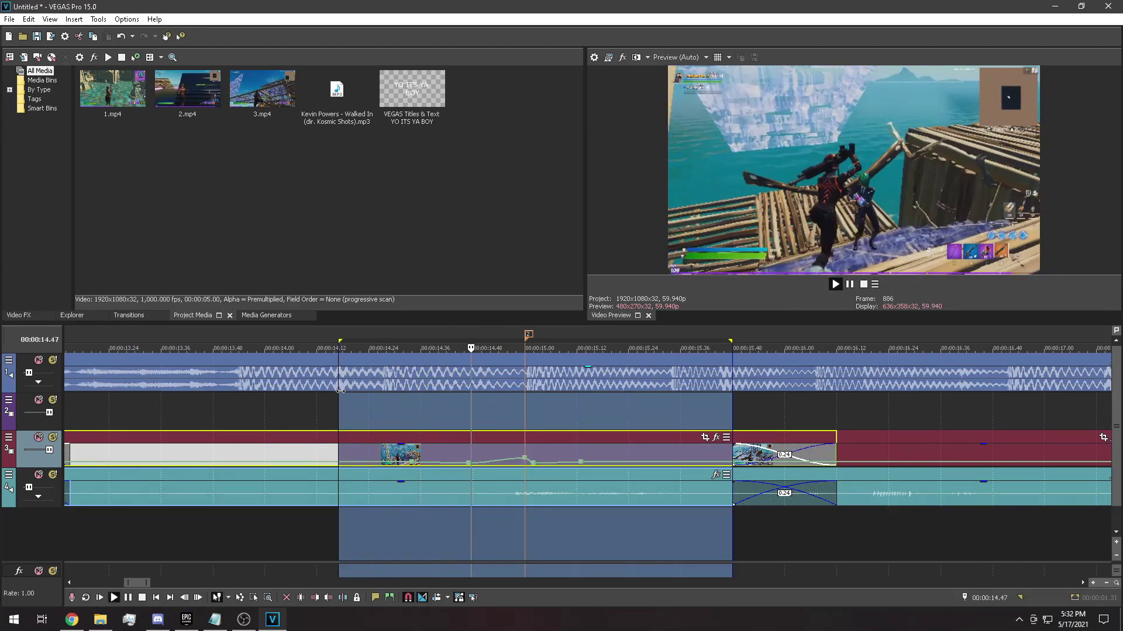
key(space)
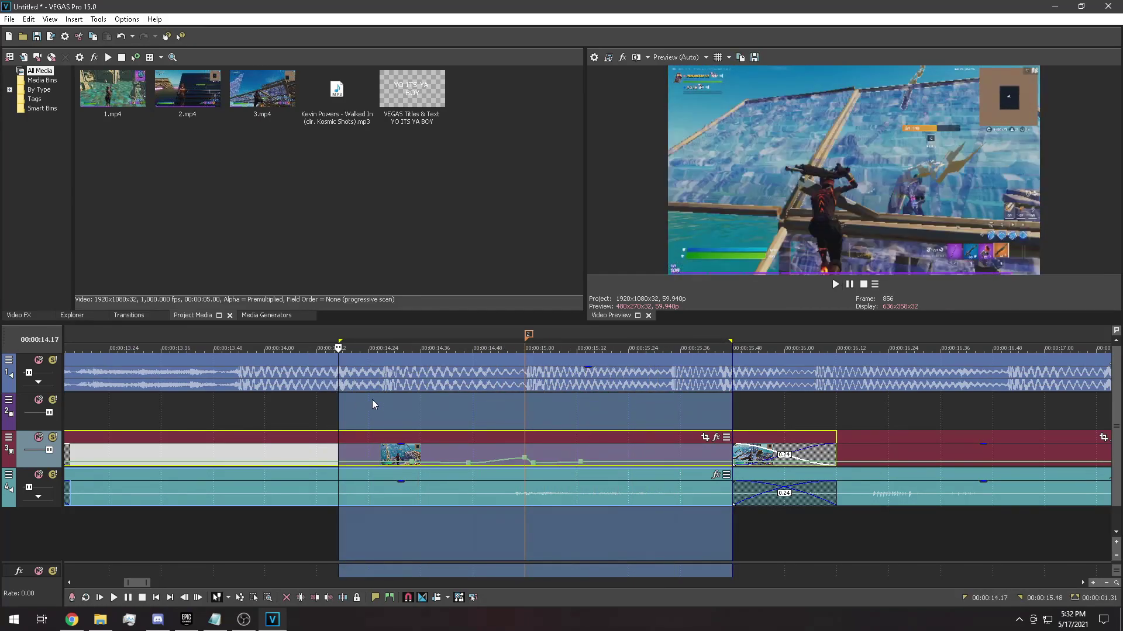
Play the section from 00:00:17.09 to 00:00:18.39 to check the kill's timing at the third marker.
scroll(610, 479, down, 5)
scroll(543, 451, down, 4)
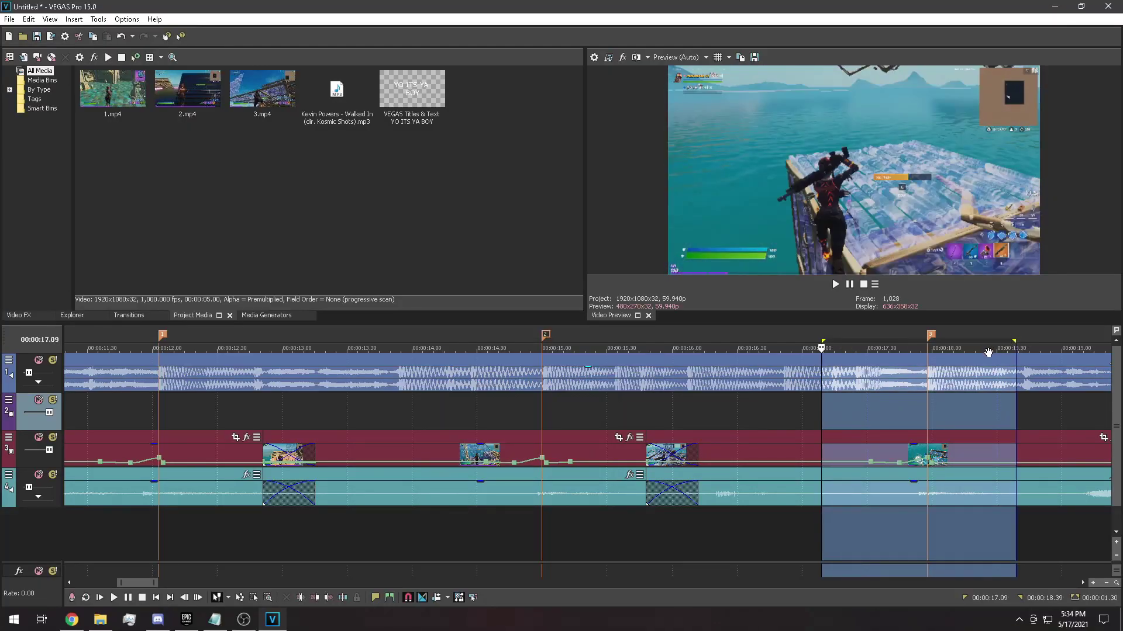
key(space)
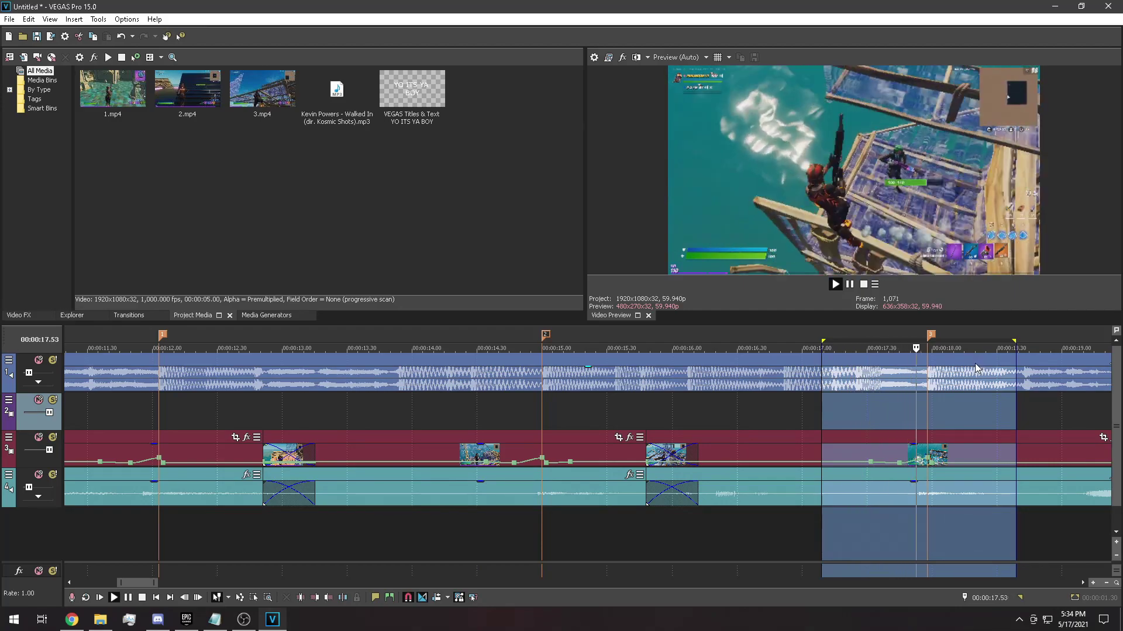
key(space)
key(space)
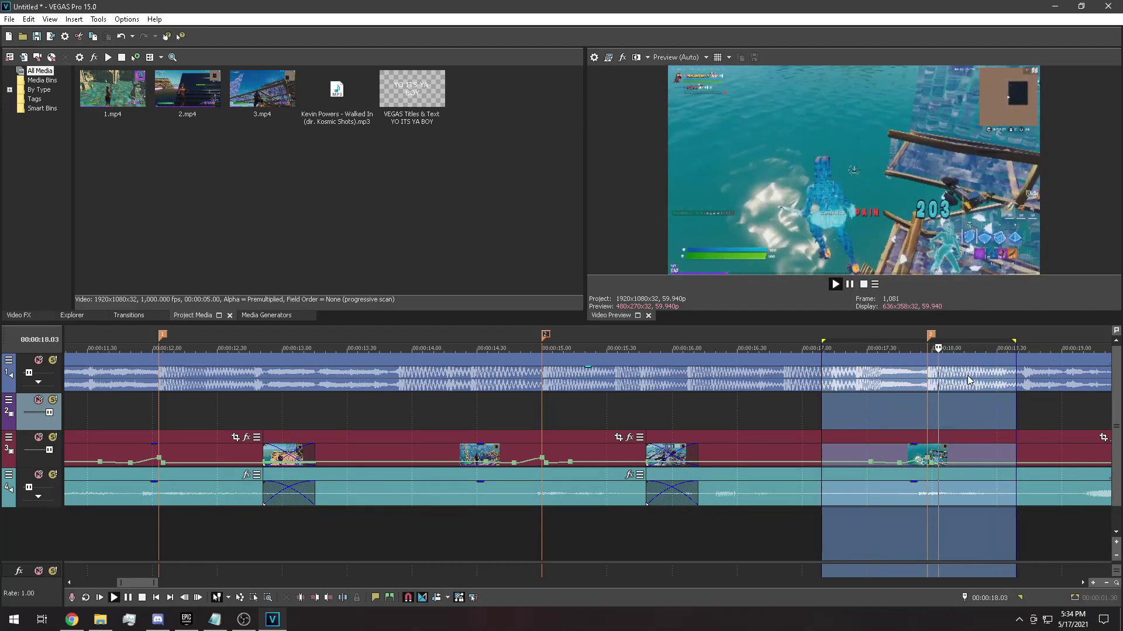
key(space)
Move the playhead to the first marker at 00:00:12.03.
scroll(905, 418, down, 2)
scroll(888, 418, down, 1)
click(380, 419)
scroll(383, 422, up, 1)
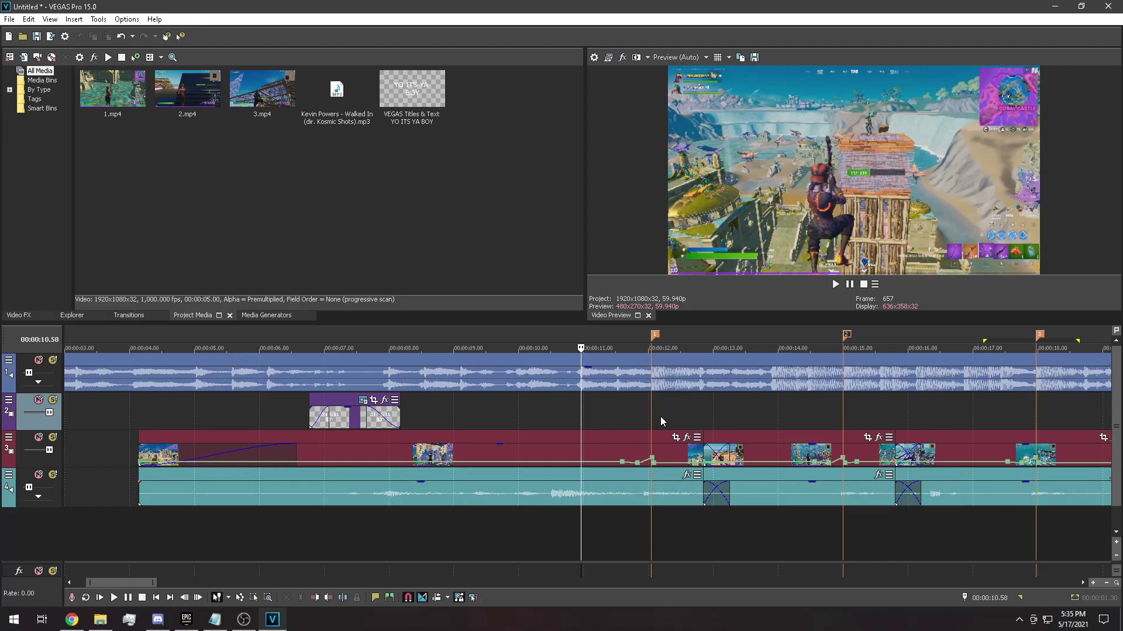
click(661, 417)
scroll(661, 416, up, 3)
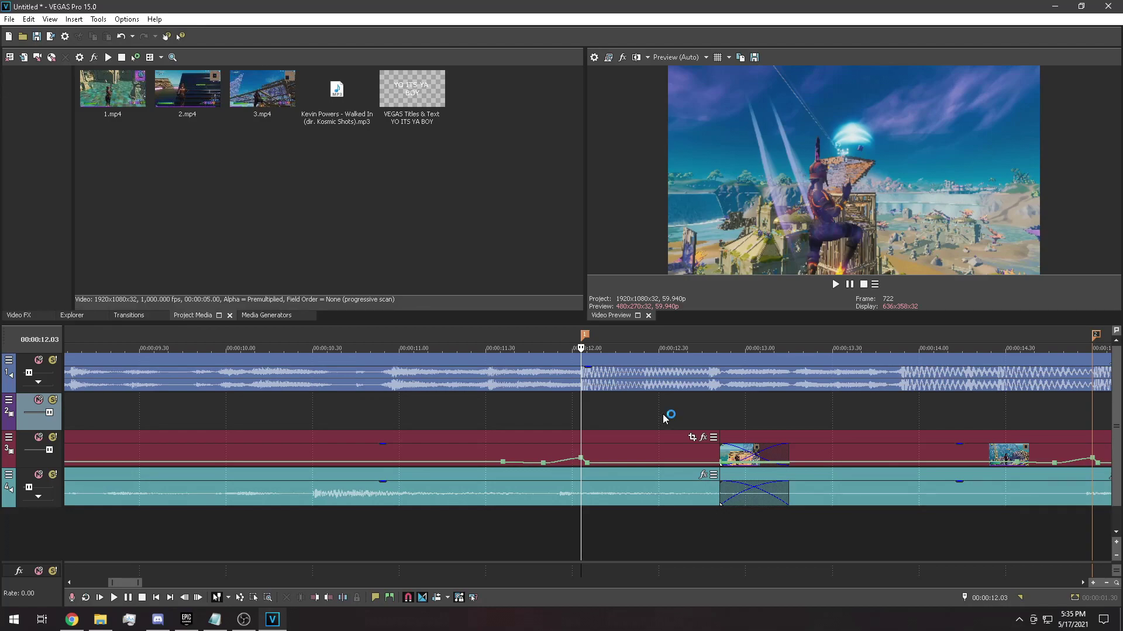
Open the list of video effects and play the first clip from 00:00:11.30 past the first marker.
click(16, 315)
drag(125, 88, 119, 280)
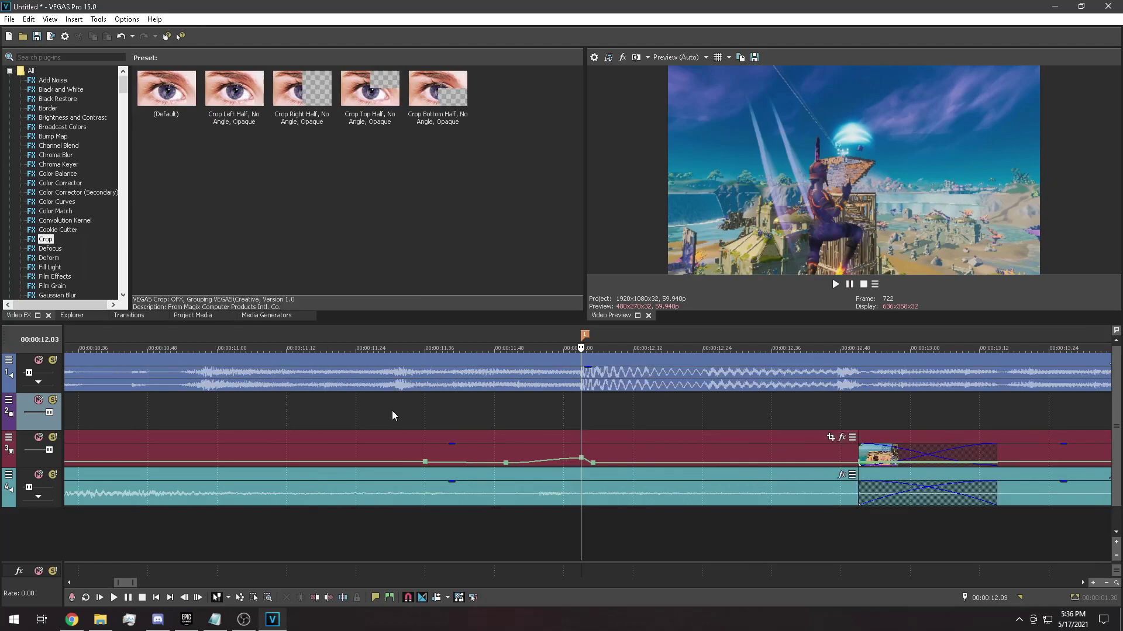
key(space)
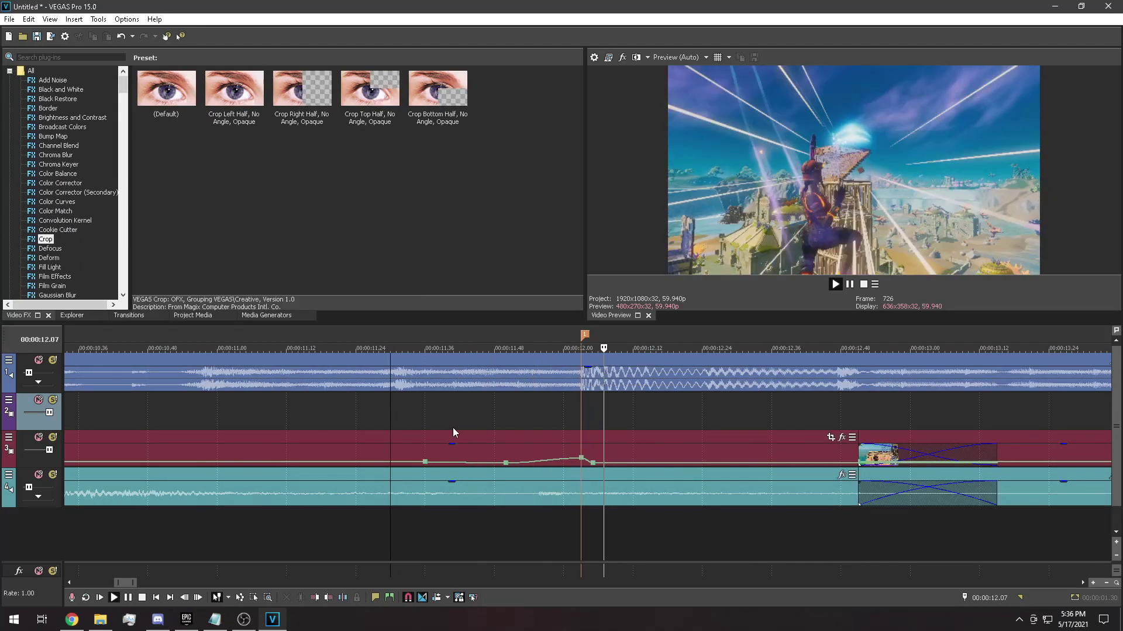
key(space)
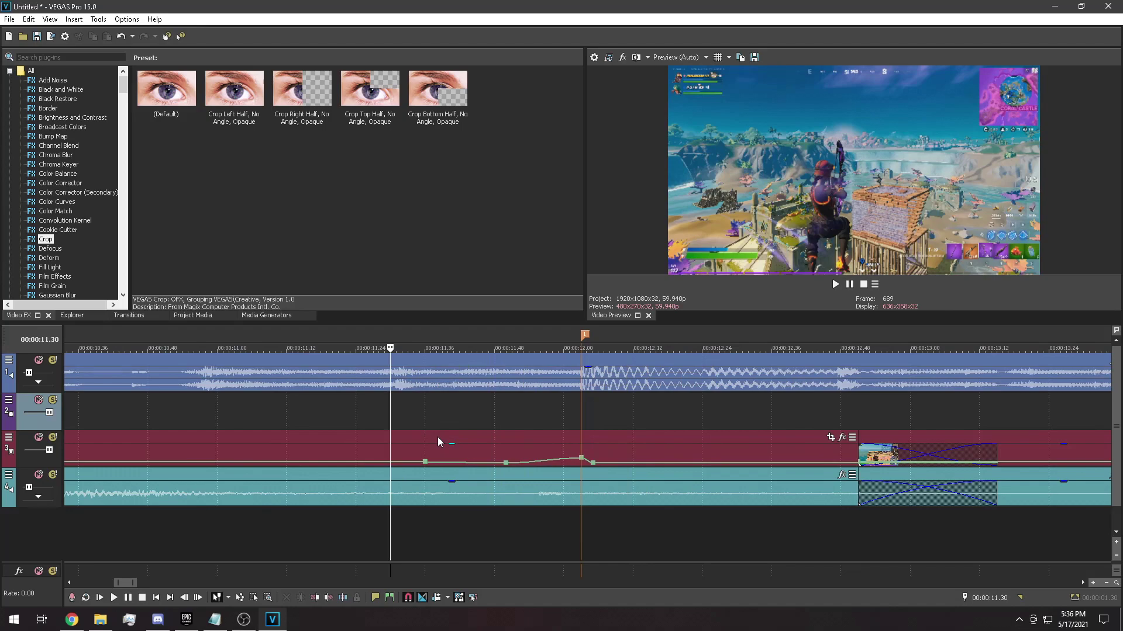
Split the music and the gameplay clip's video and audio at the first marker, 00:00:12.03.
click(581, 422)
scroll(669, 451, up, 5)
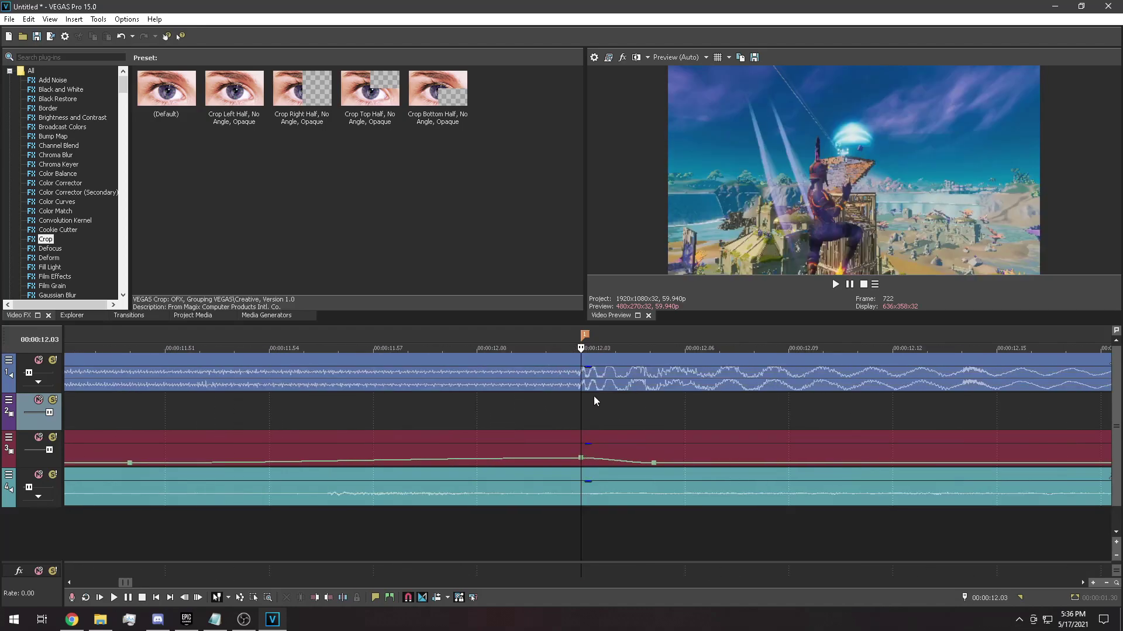
key(s)
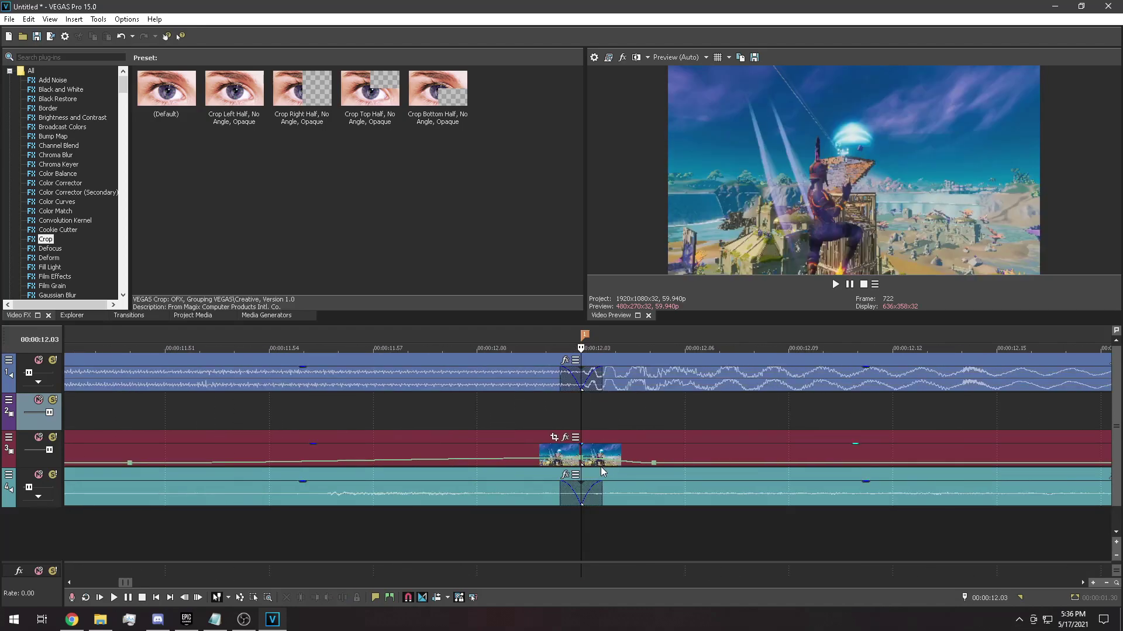
scroll(592, 479, down, 4)
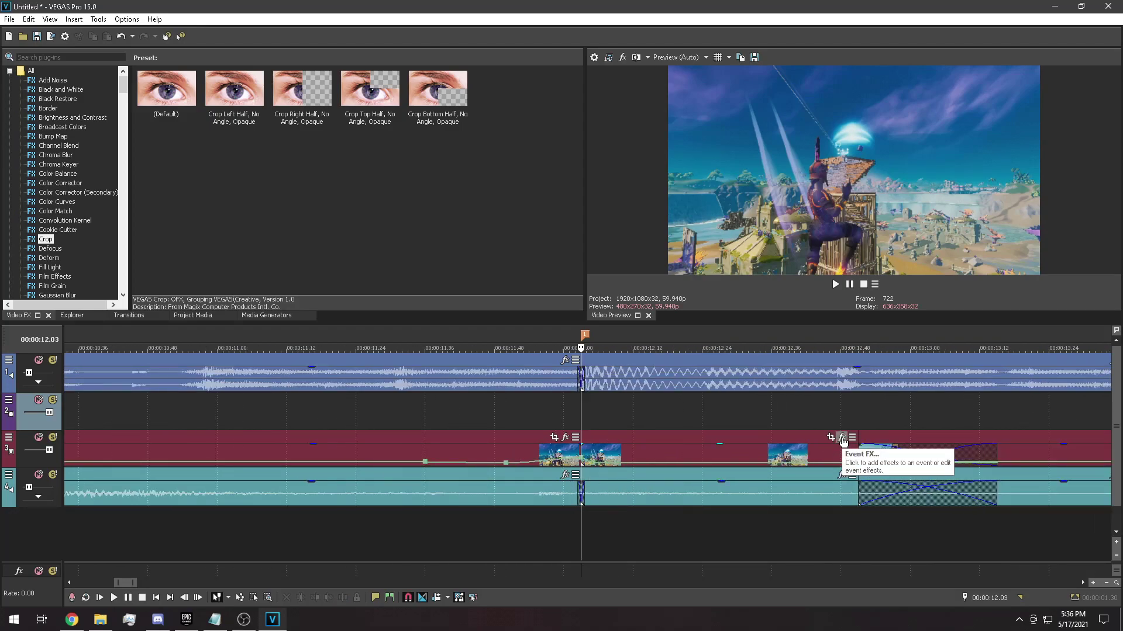
Add the PERANDOR99 filter package to the clip segment that follows the first marker.
click(841, 438)
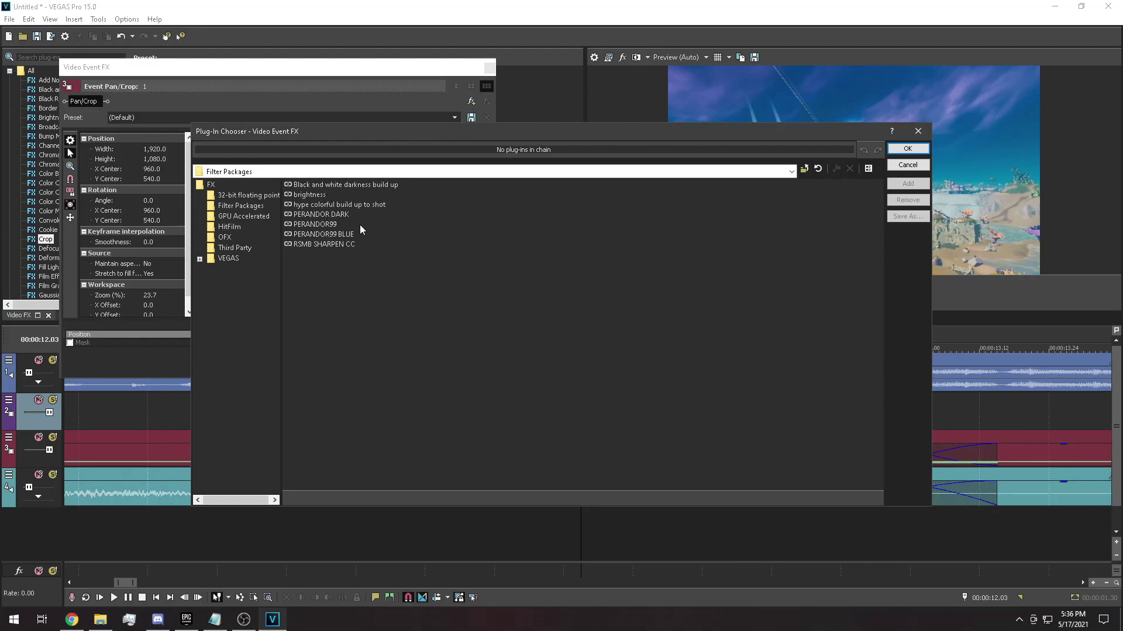
click(329, 225)
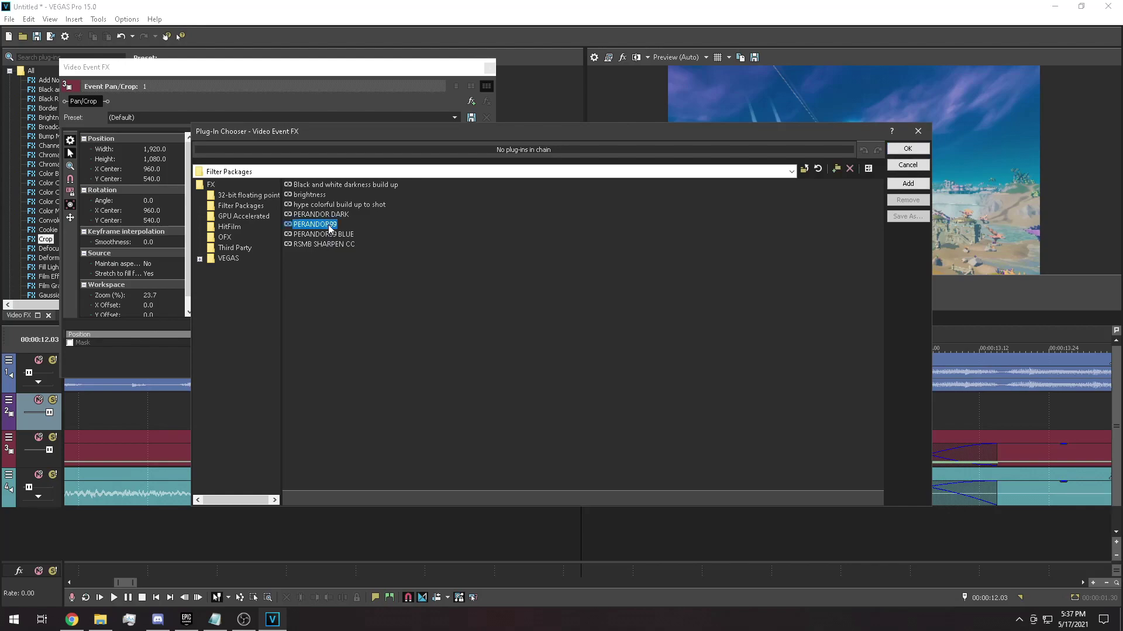
click(909, 185)
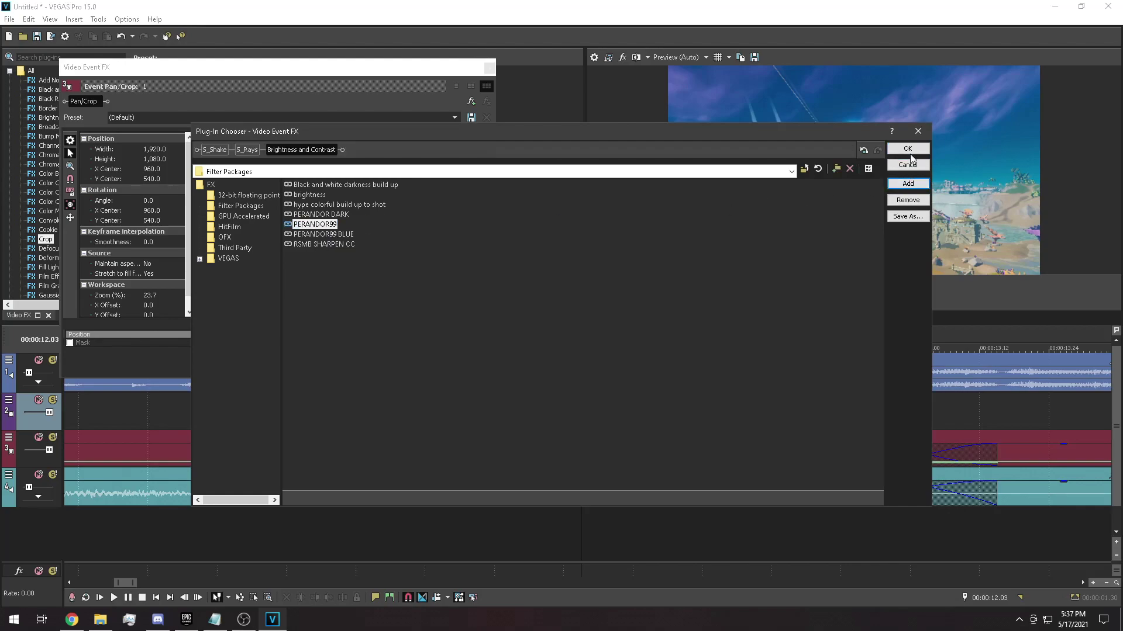
click(909, 151)
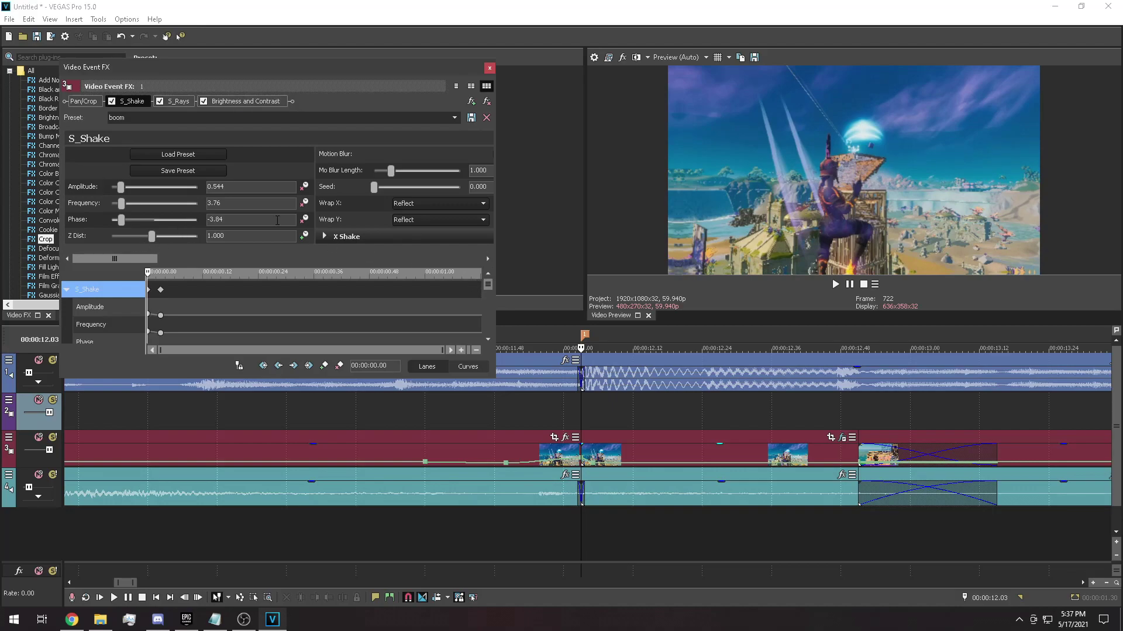
drag(496, 381, 552, 397)
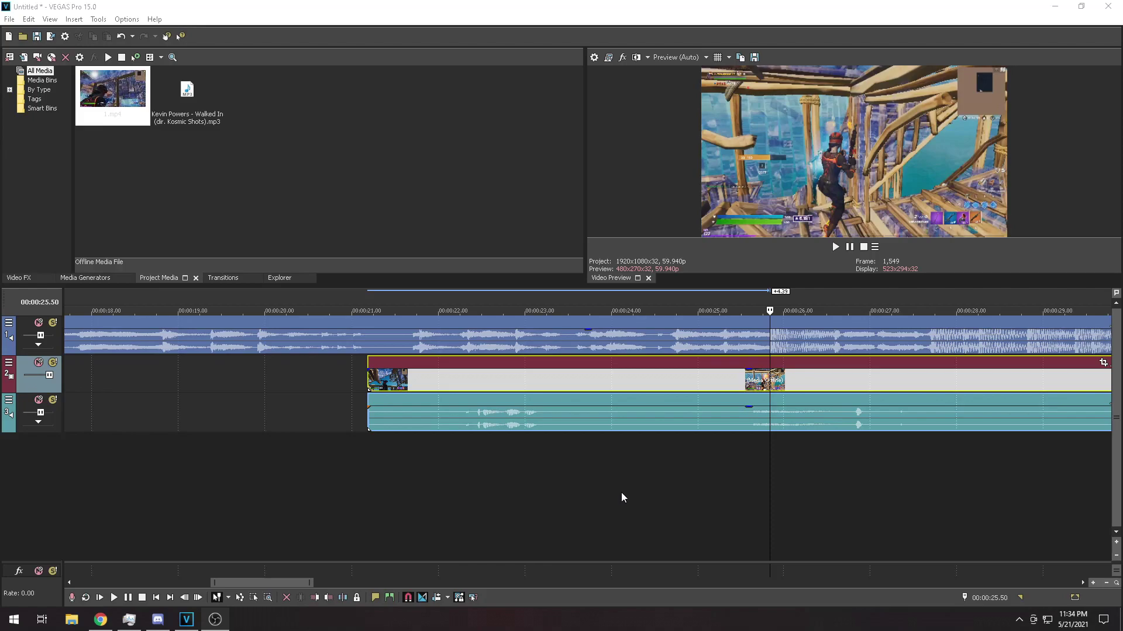
Split the gameplay clip's video and audio at 00:00:25.50, where the beat drops.
scroll(621, 493, up, 2)
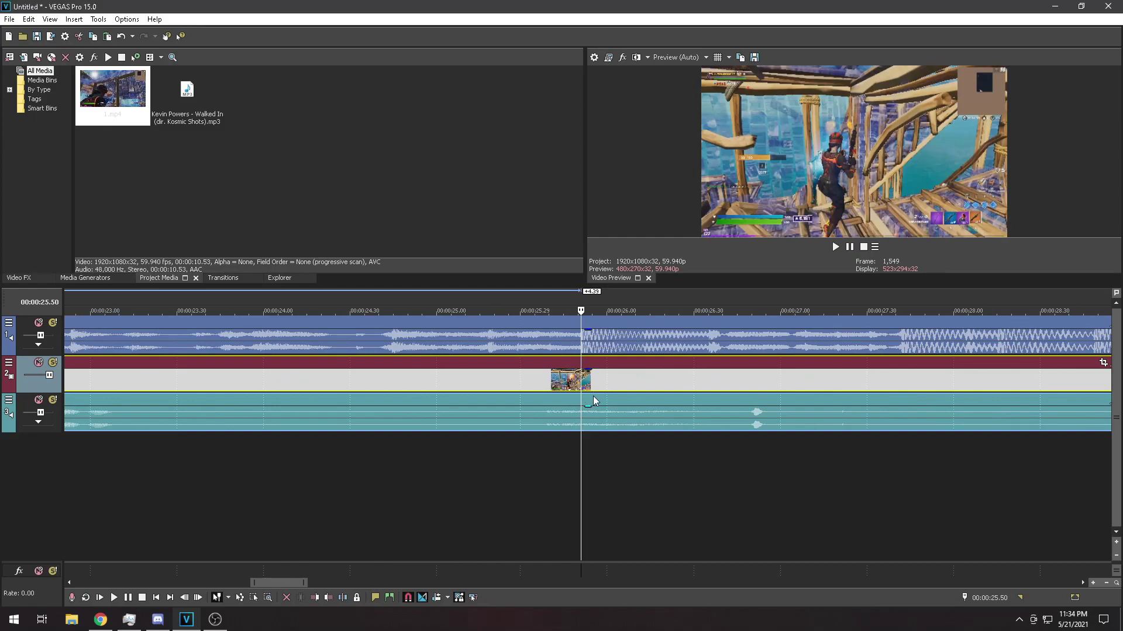
key(s)
scroll(556, 367, down, 2)
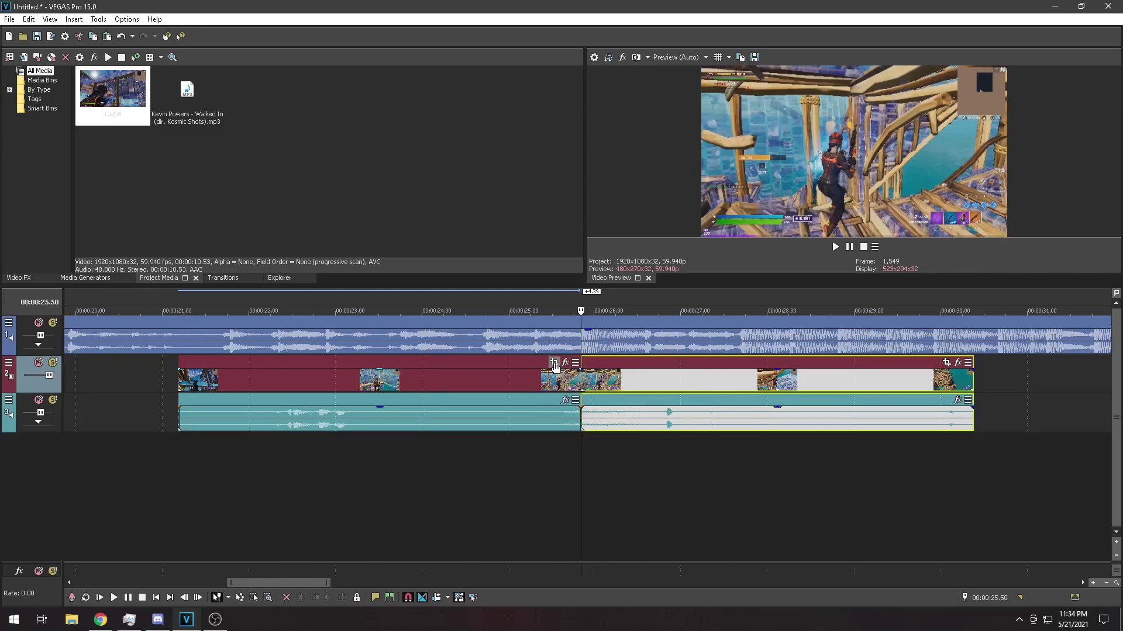
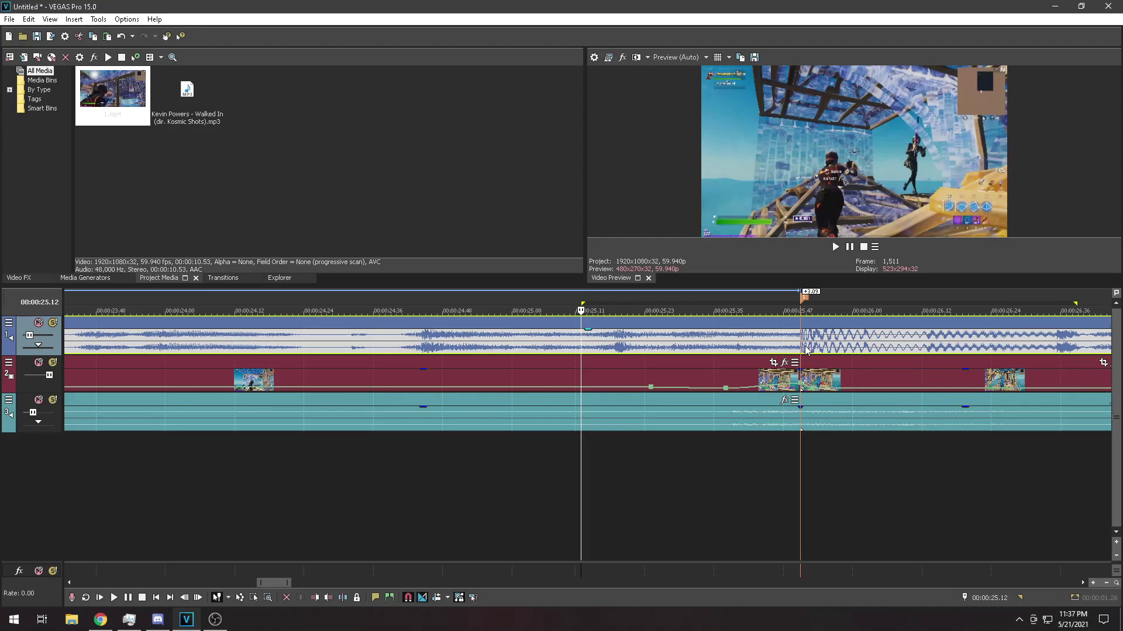
Move the playhead to the marker at 00:00:25.50 and apply the default Brightness and Contrast effect to the segment after it.
click(806, 350)
click(19, 278)
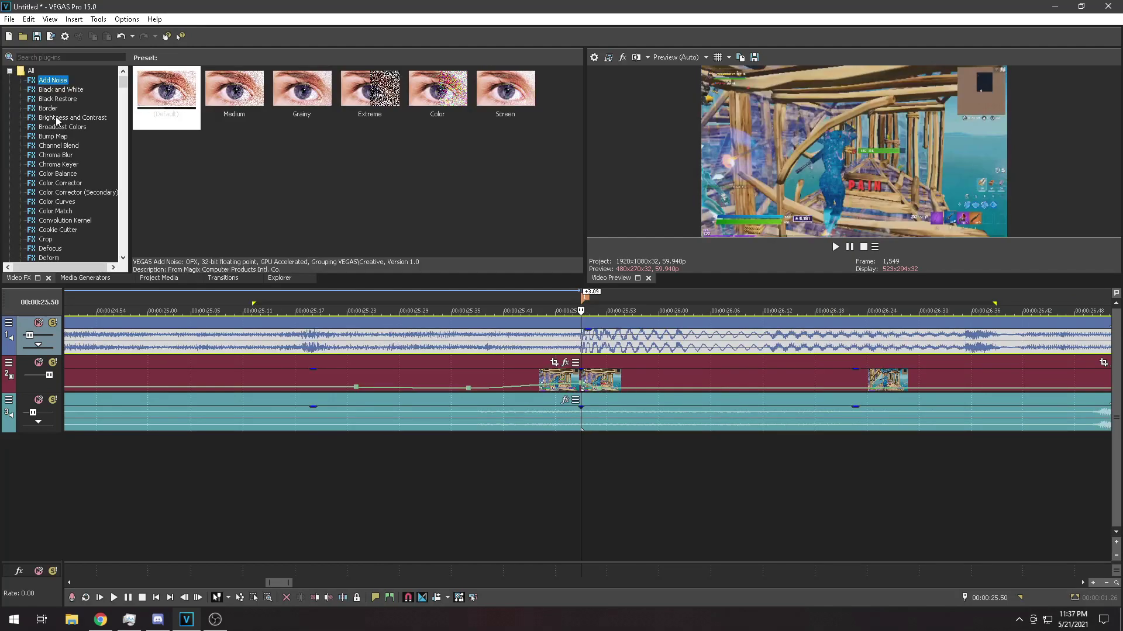
click(83, 118)
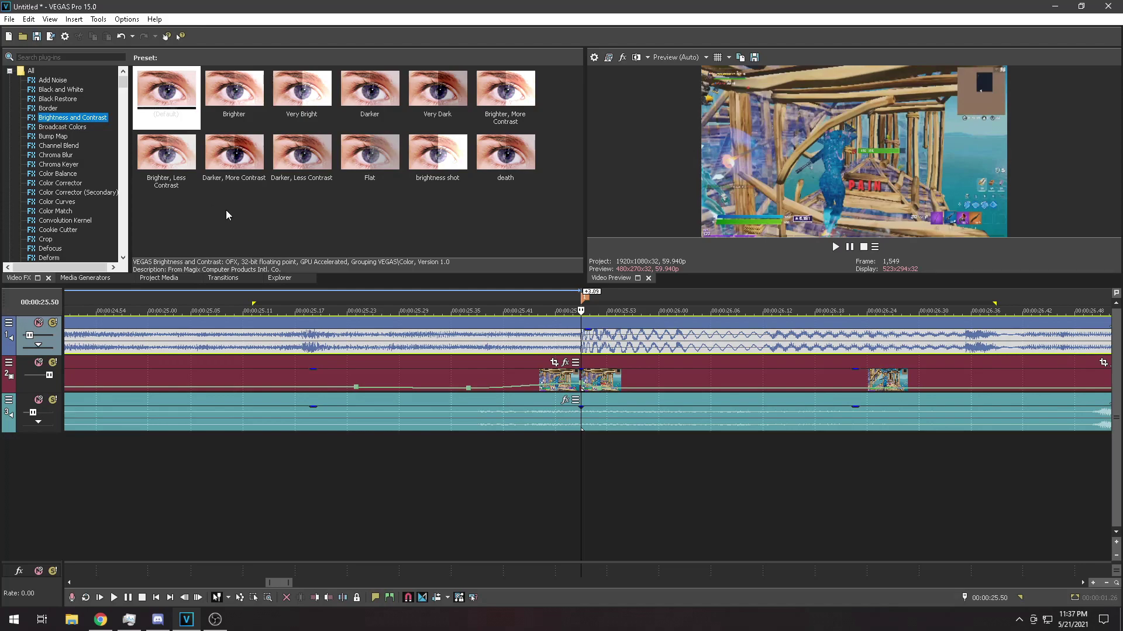
drag(175, 94, 600, 379)
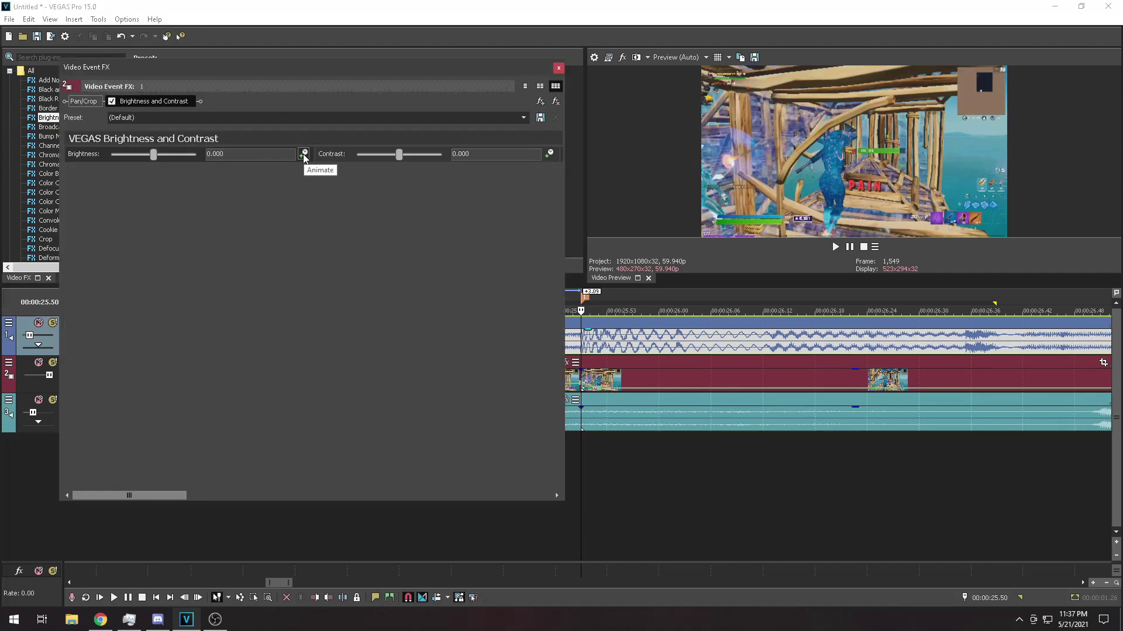
Animate the effect's brightness, adding a keyframe at 00:00:00.02 with a brightness of 0.306.
click(304, 155)
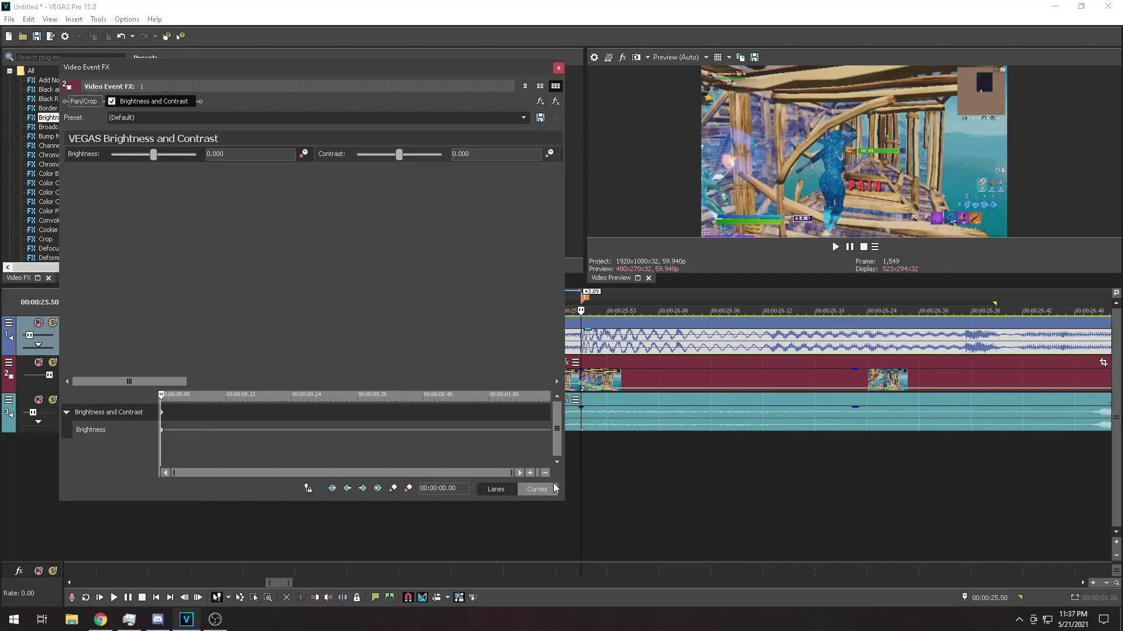
drag(564, 501, 597, 537)
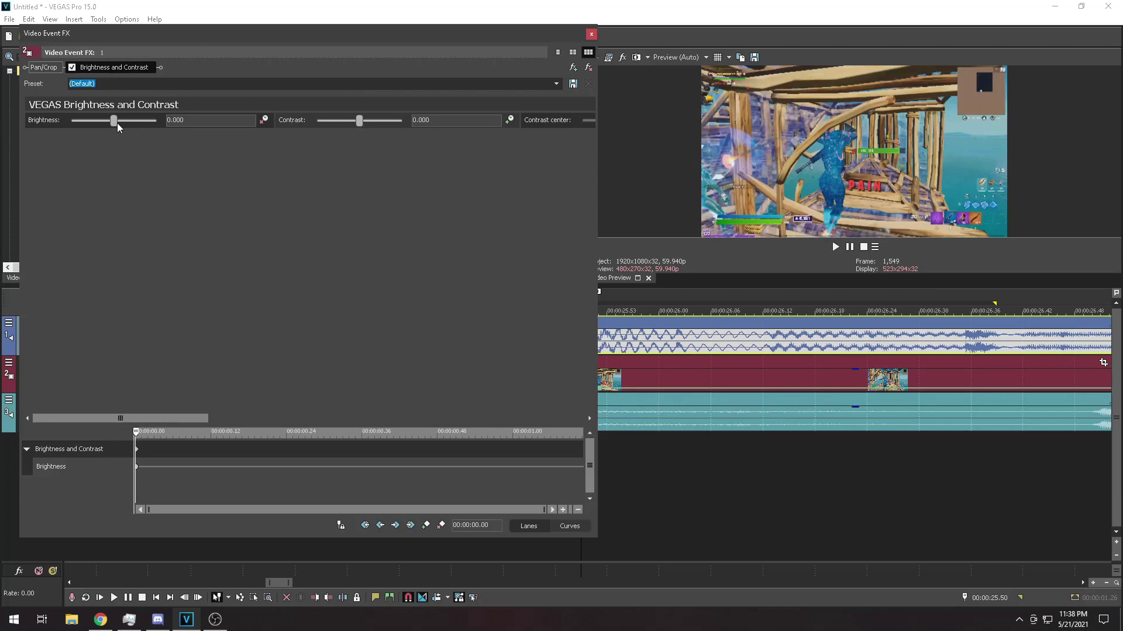
click(153, 452)
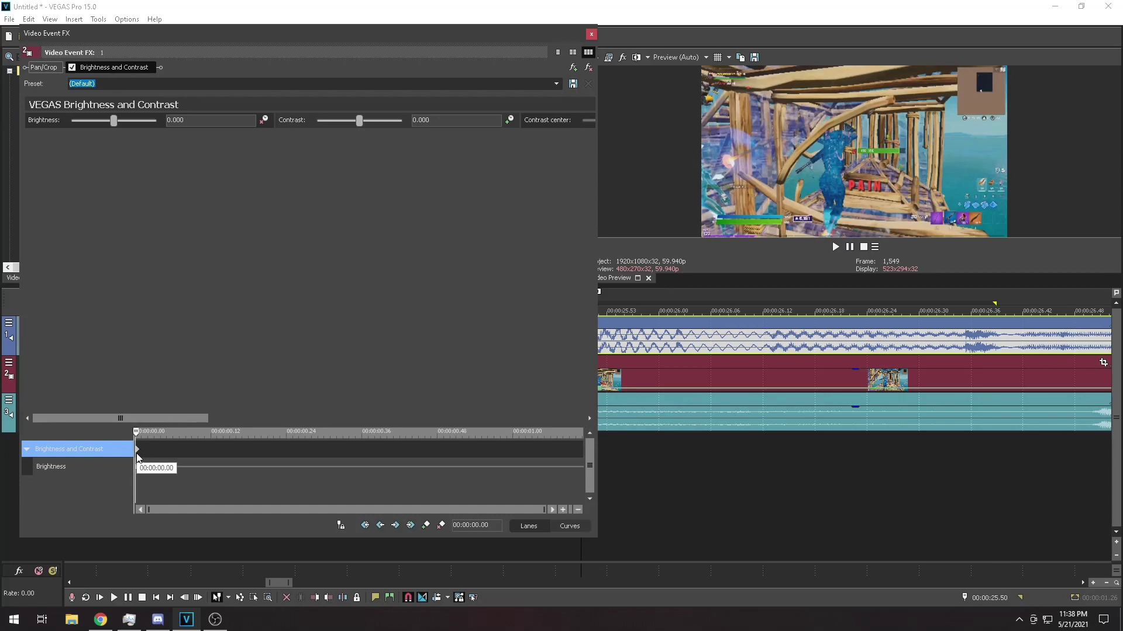
key(Right)
key(Right)
drag(114, 121, 125, 133)
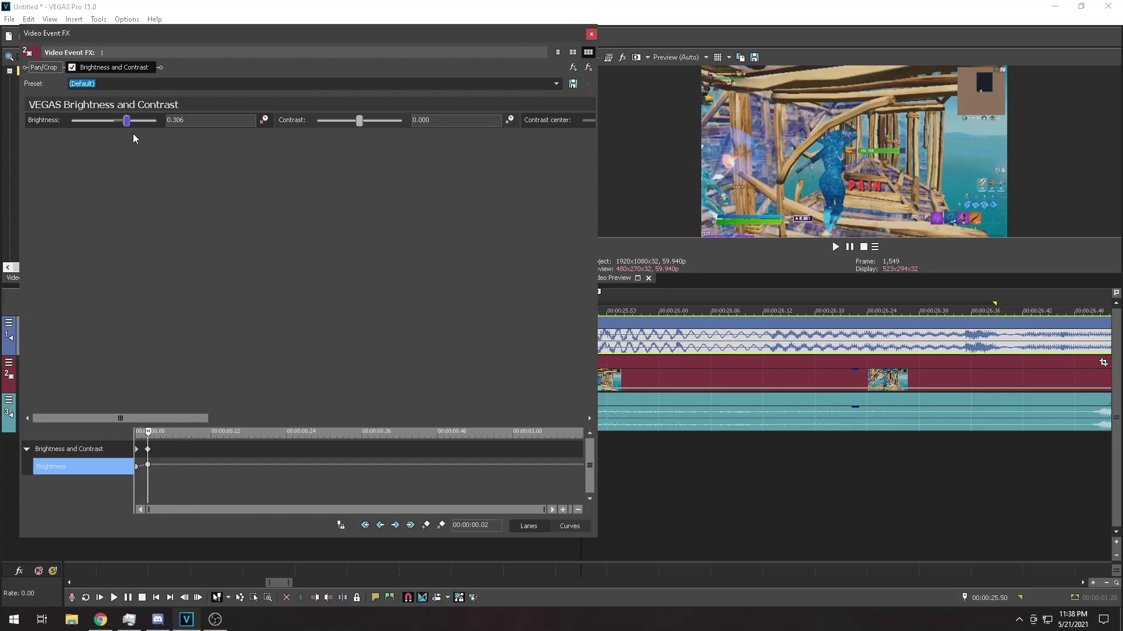
Add a brightness keyframe of 0.000 at 00:00:00.52 and close the effect settings.
click(413, 458)
click(466, 466)
drag(131, 125, 188, 121)
key(BackSpace)
key(Return)
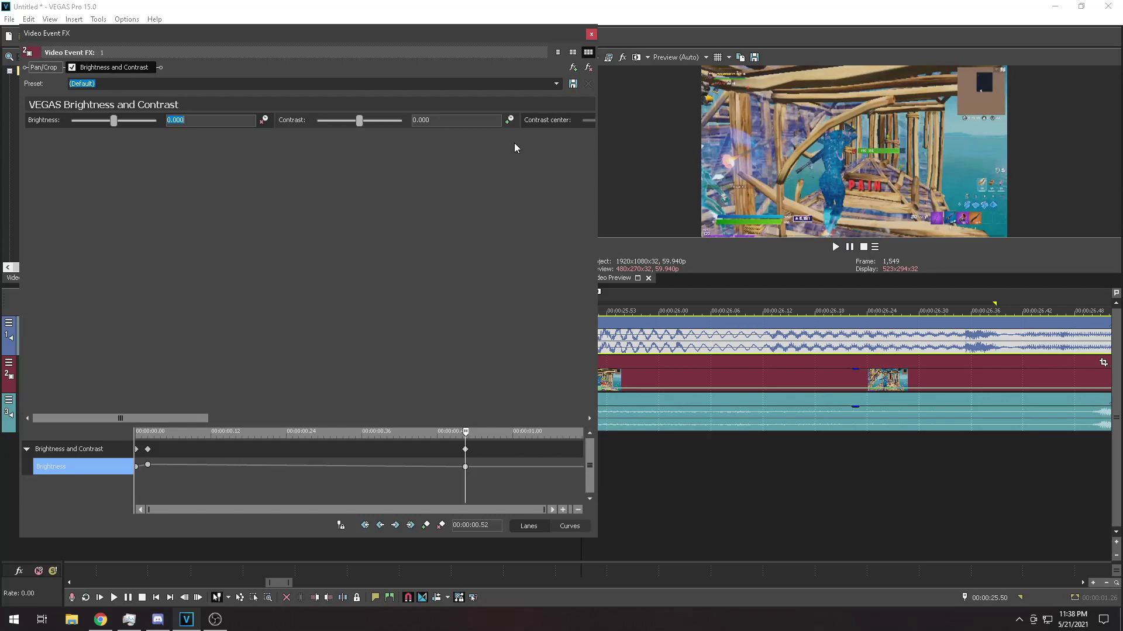
click(591, 34)
Play the section around the marker at 00:00:25.50 to check the brightness flash.
scroll(486, 339, down, 5)
drag(474, 303, 693, 304)
key(space)
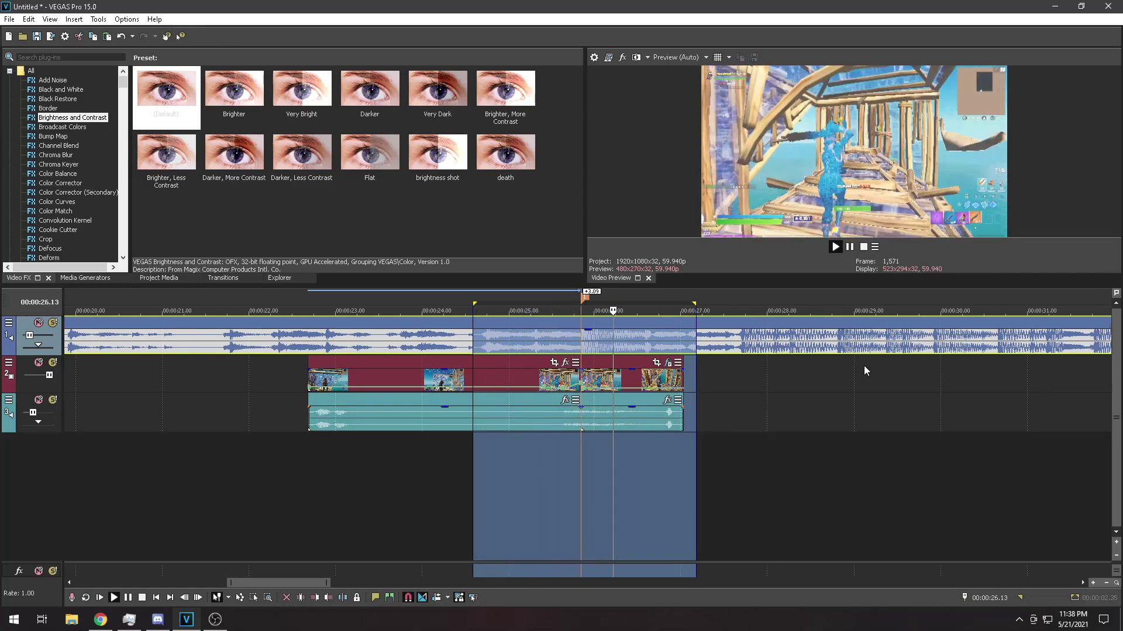
key(space)
Step through several points of the segment after the marker to examine how the brightness fades.
click(587, 379)
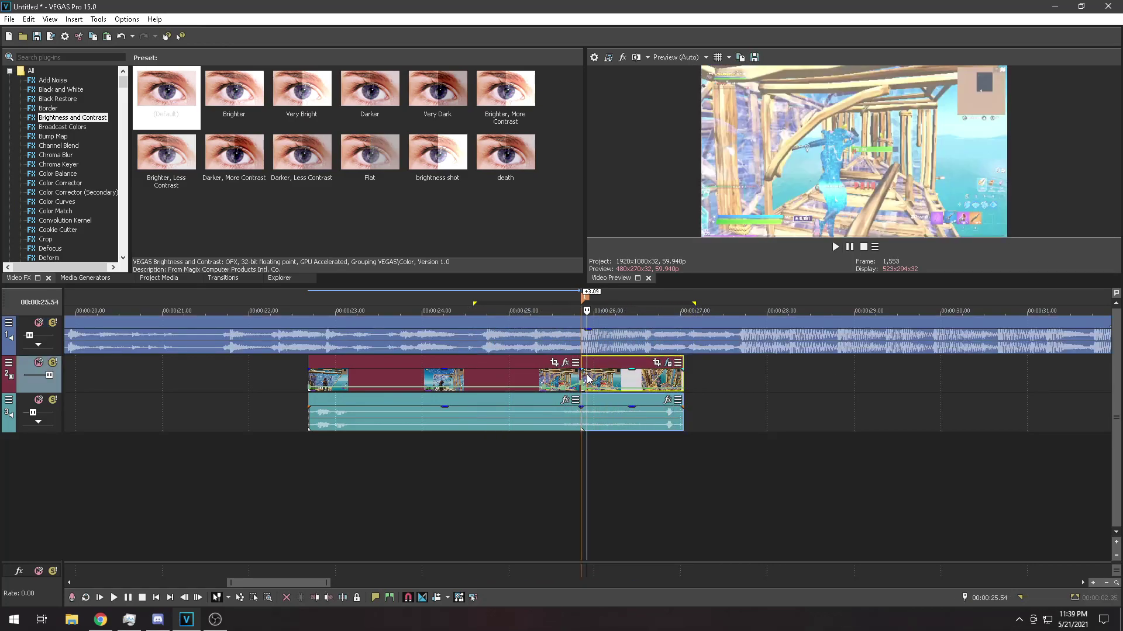
click(606, 381)
click(630, 384)
click(655, 385)
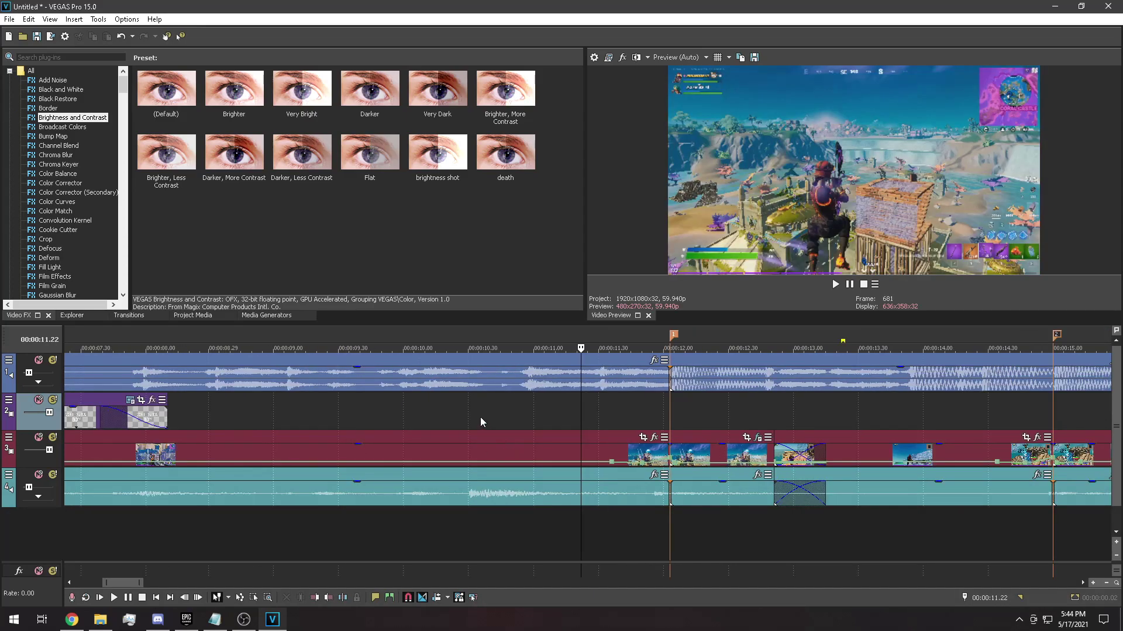
Play the lead-up to the first marker to find where the build-up effect should start.
key(space)
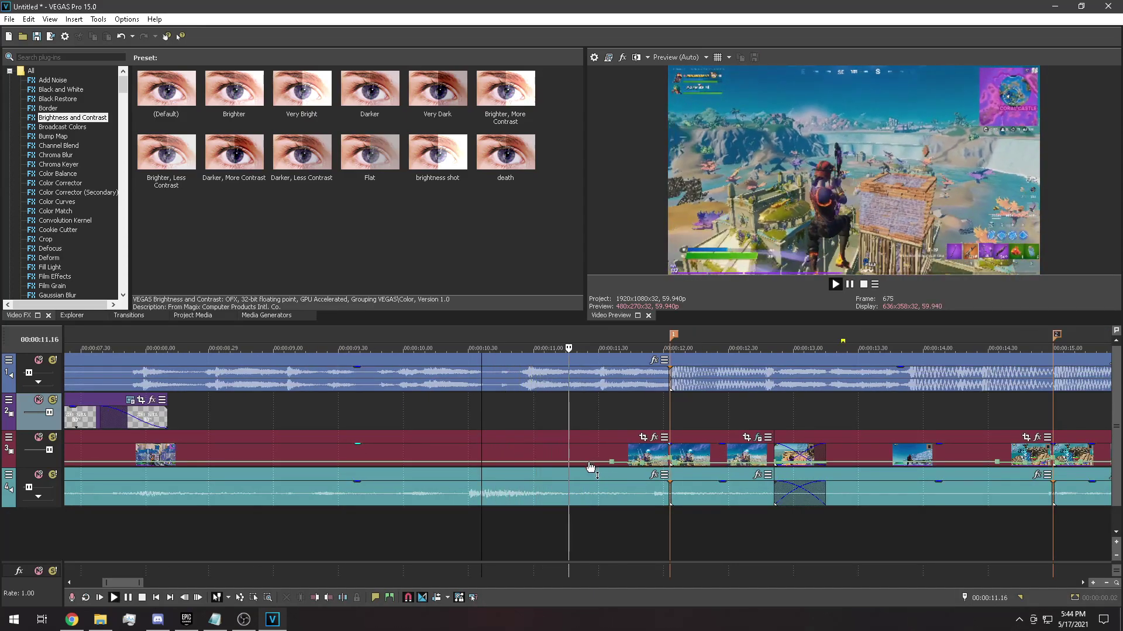
key(space)
scroll(474, 413, up, 2)
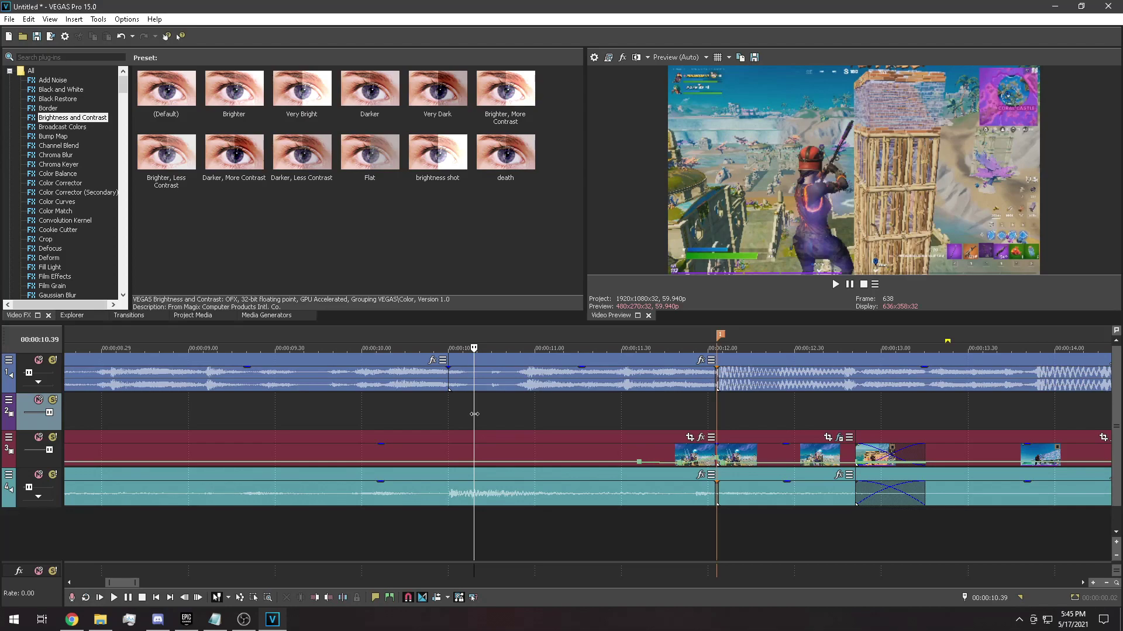
scroll(474, 414, up, 1)
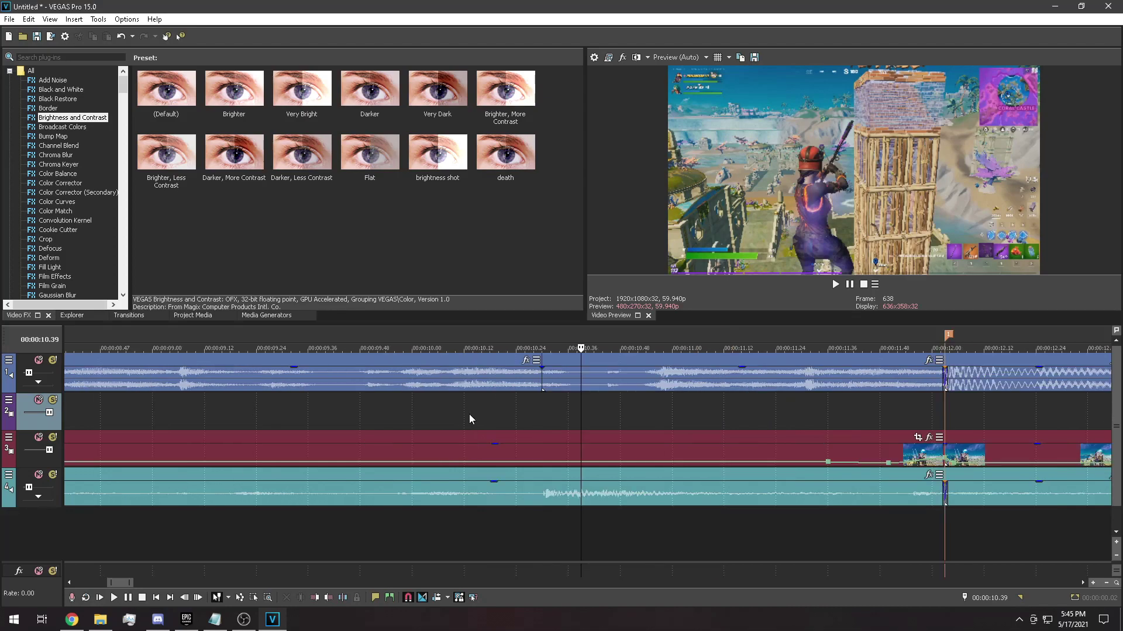
Split the first clip's video and audio at 00:00:10.30, in line with the cut in the music.
click(536, 388)
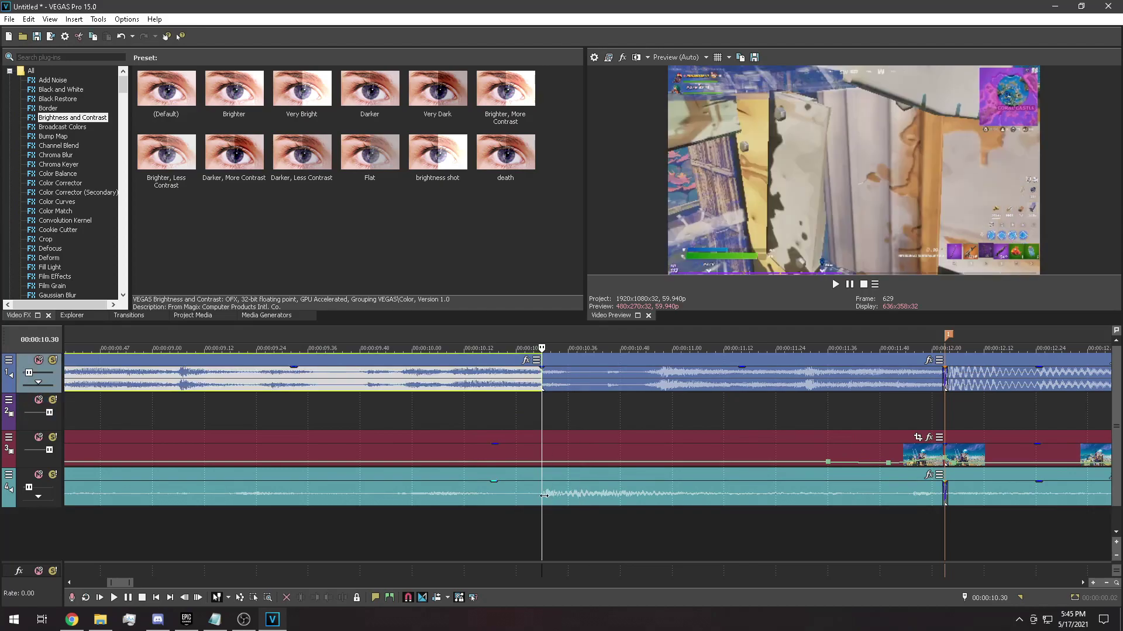
click(547, 494)
click(581, 458)
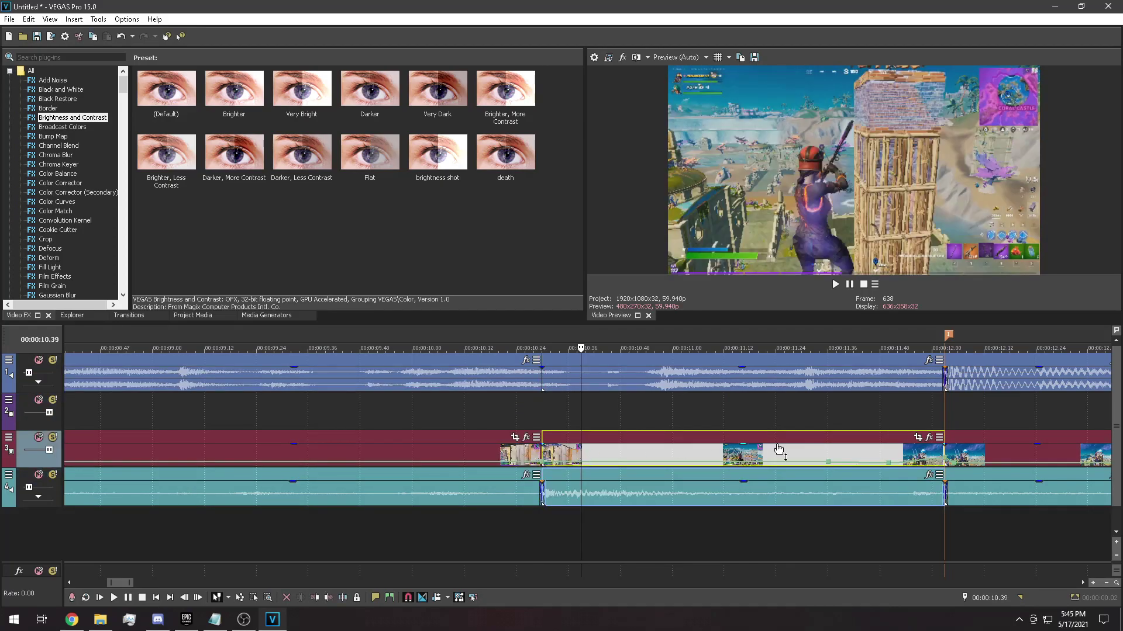
Add the PERANDOR DARK filter package to the segment just before the first marker and play from 00:00:10.12 to 00:00:12.28.
click(929, 439)
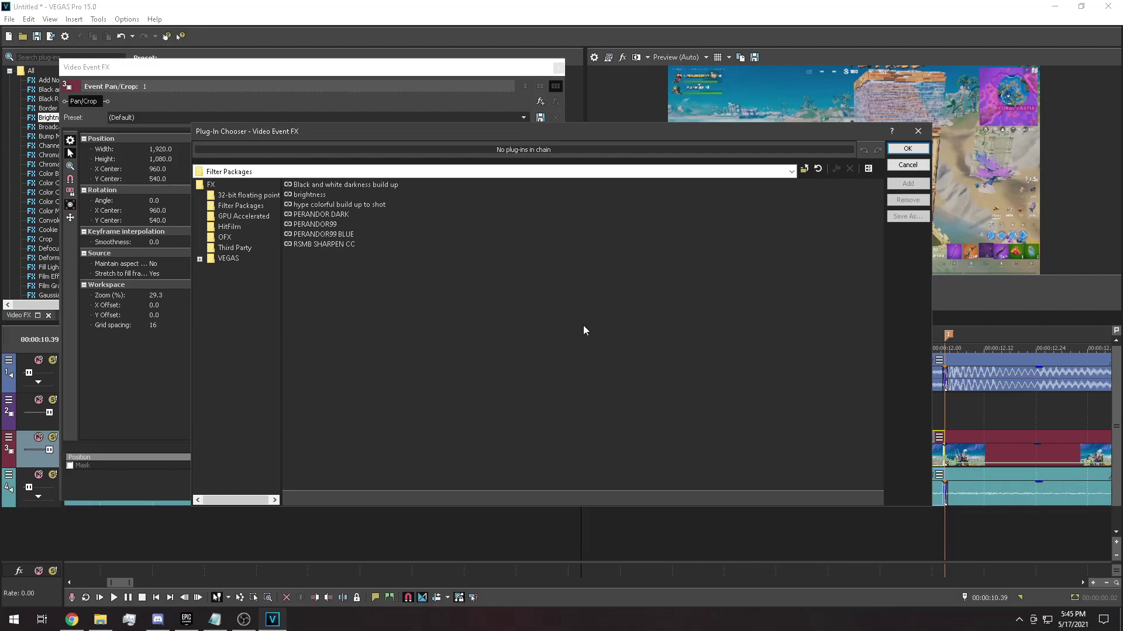
click(328, 224)
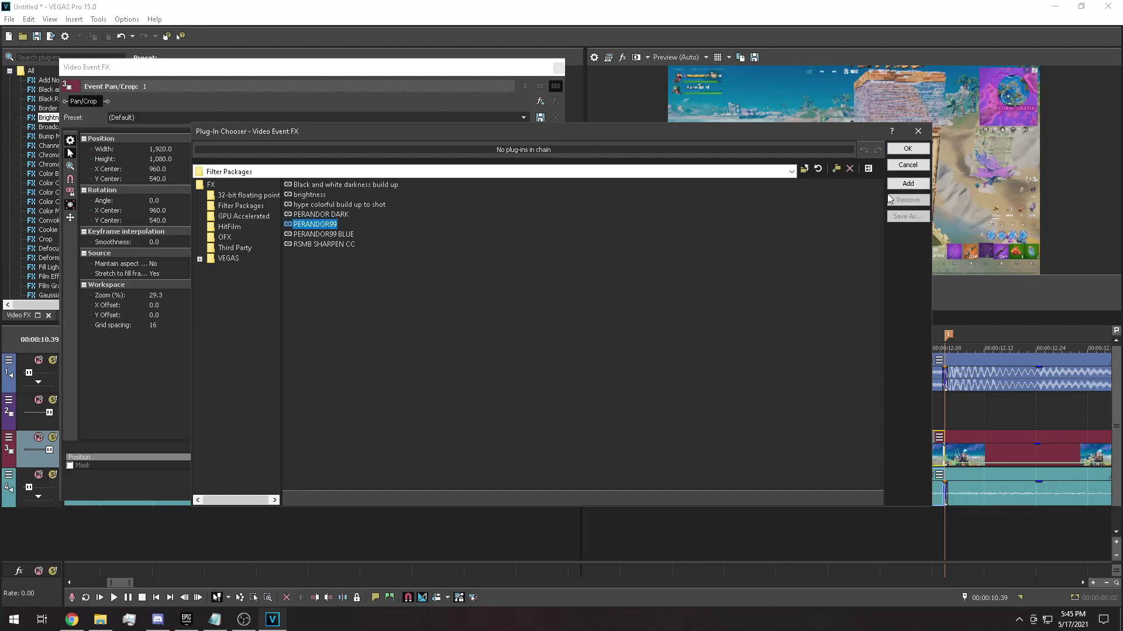
click(347, 215)
click(907, 184)
click(907, 148)
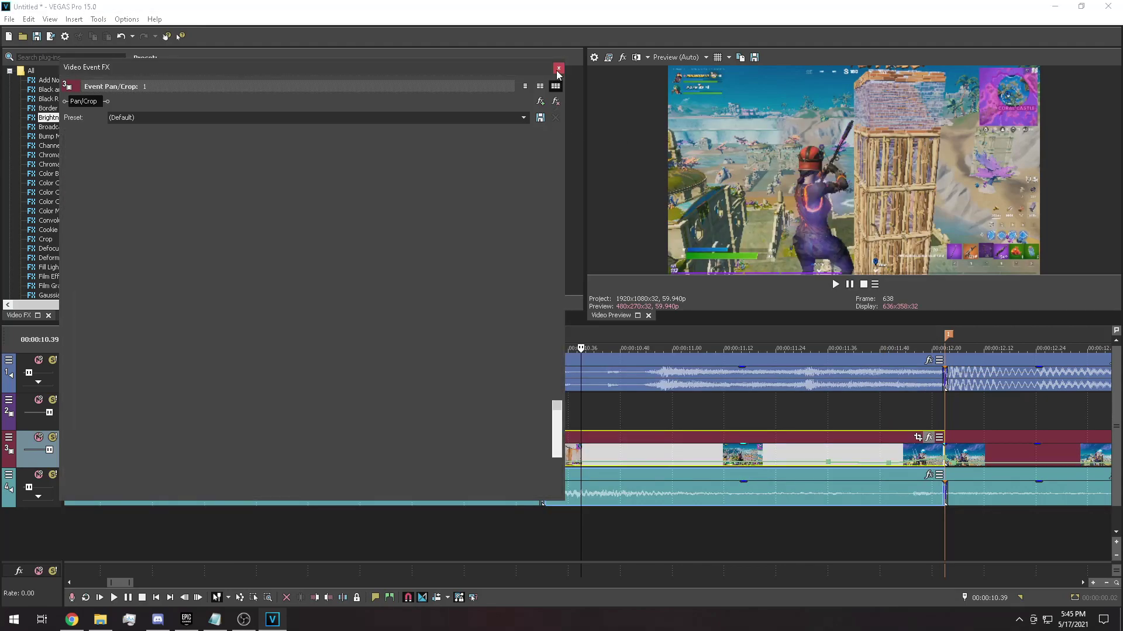
click(558, 69)
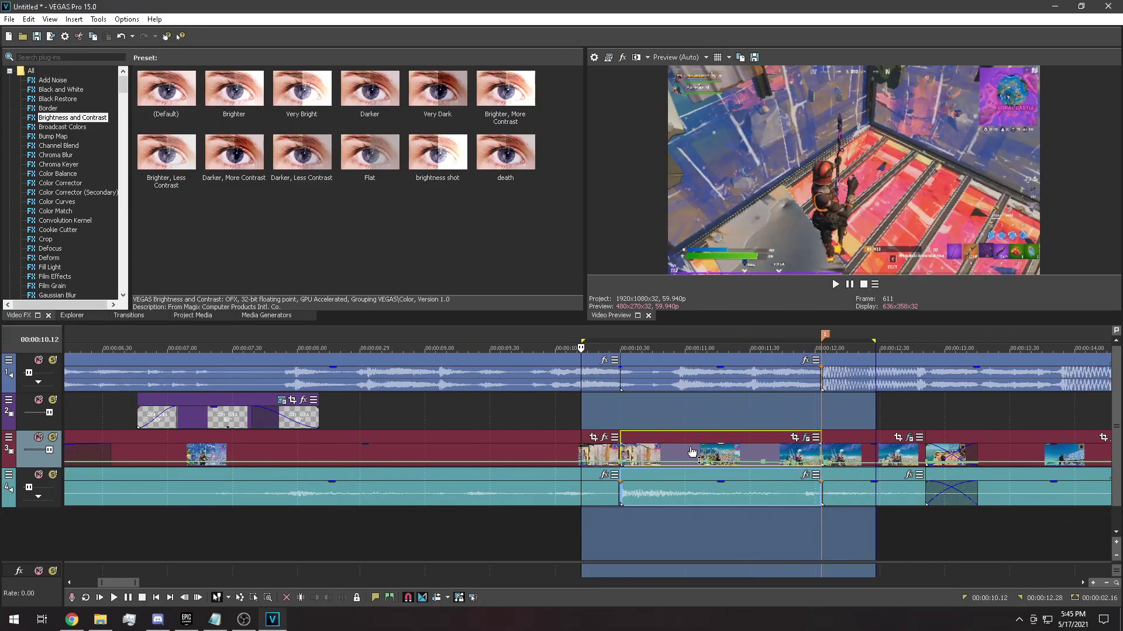
key(space)
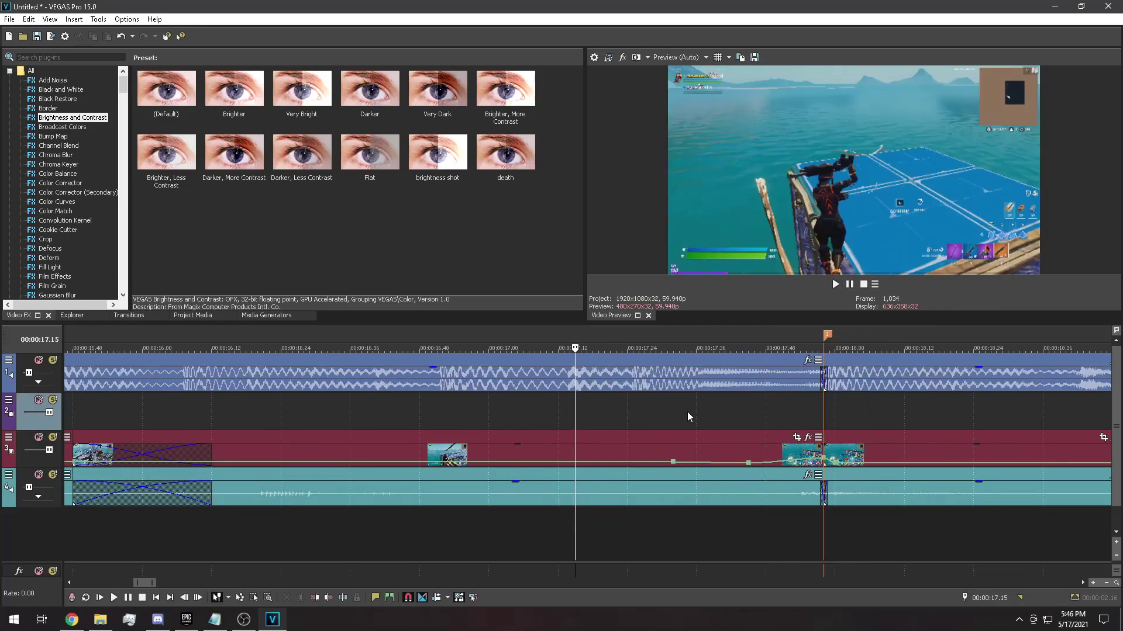
Play the lead-up to the third marker and split the clip's video and audio at 00:00:17.25.
click(419, 395)
key(space)
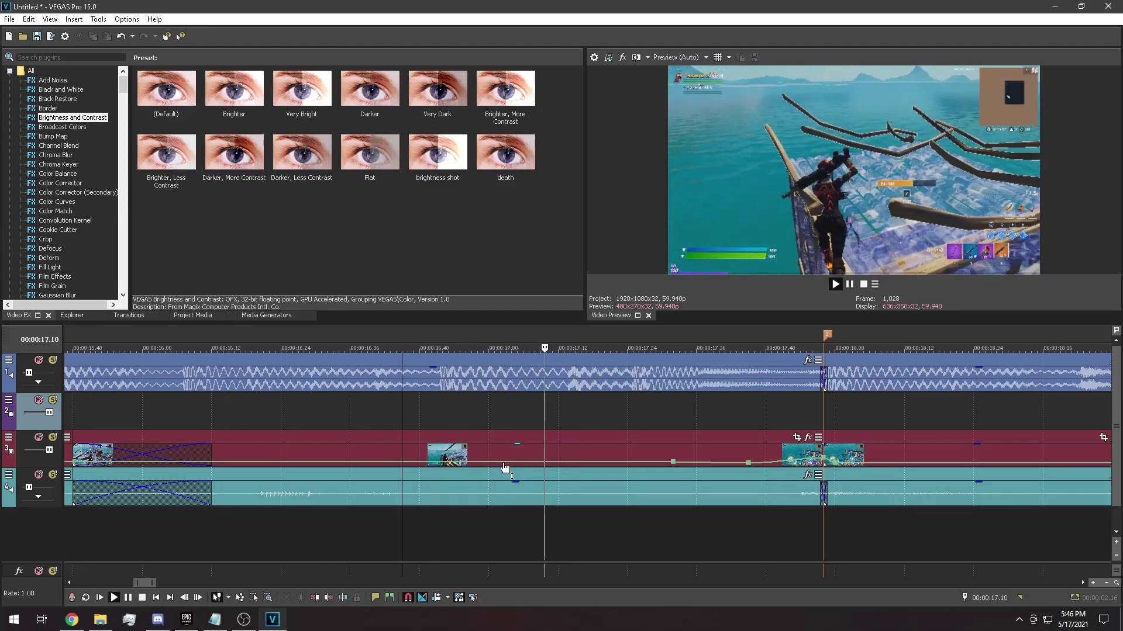
key(space)
click(632, 421)
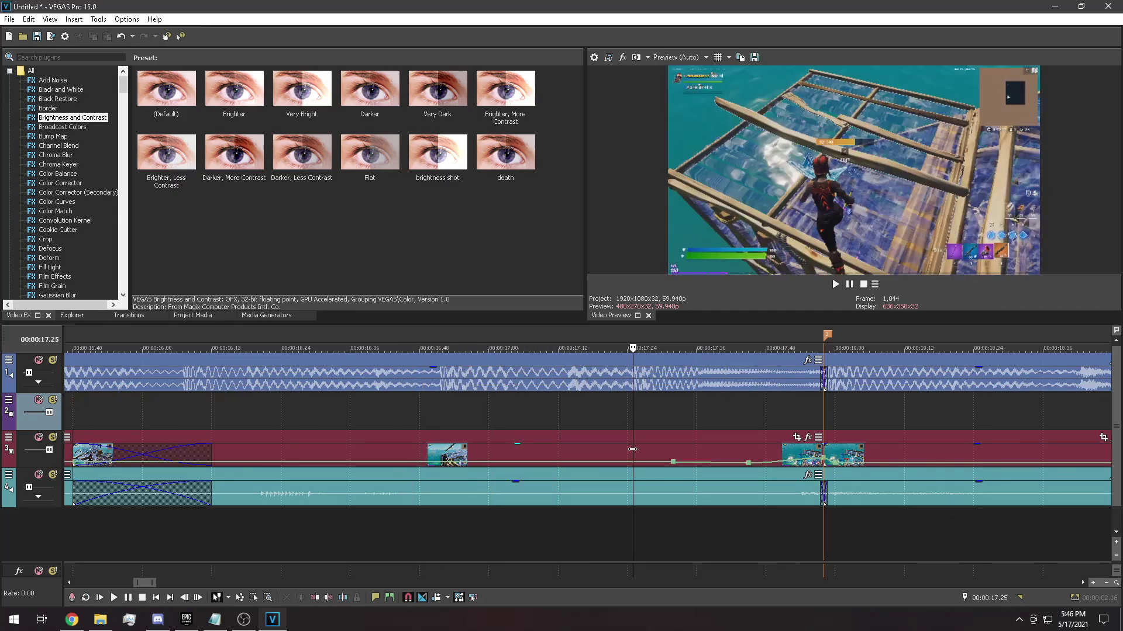
click(637, 445)
key(s)
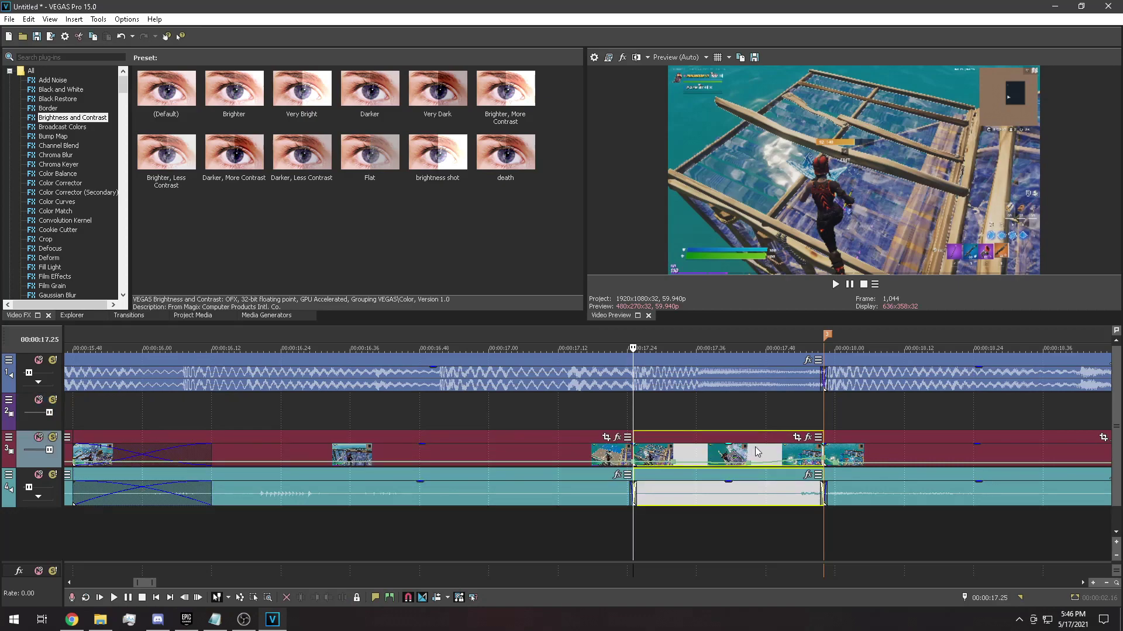
Add the PERANDOR DARK filter package to the clip segment just before the third marker.
click(808, 438)
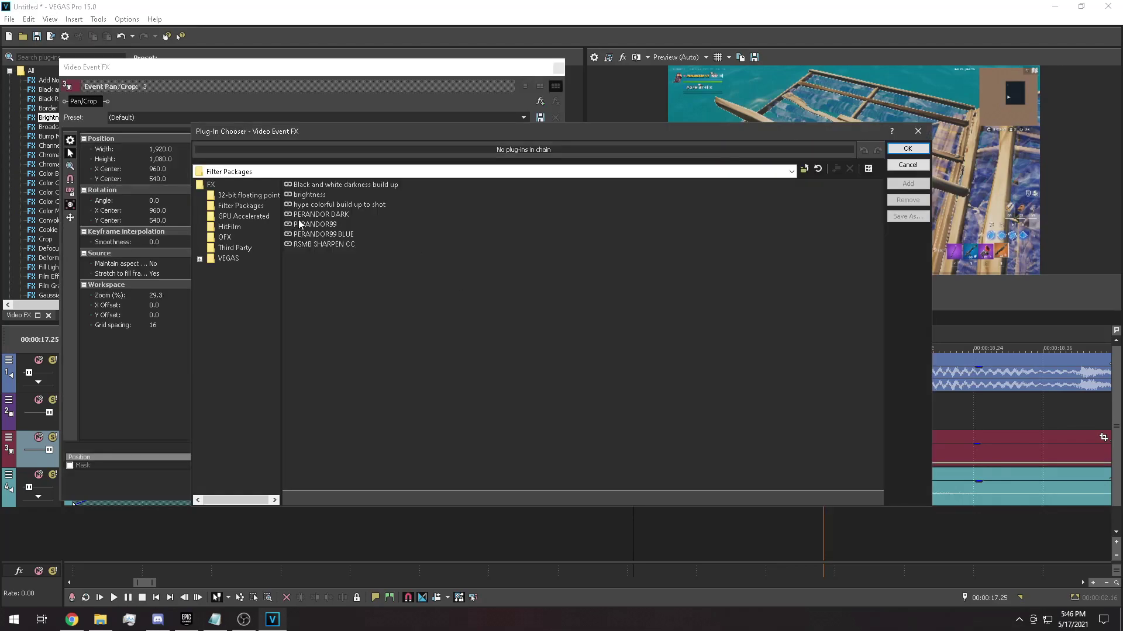
click(328, 225)
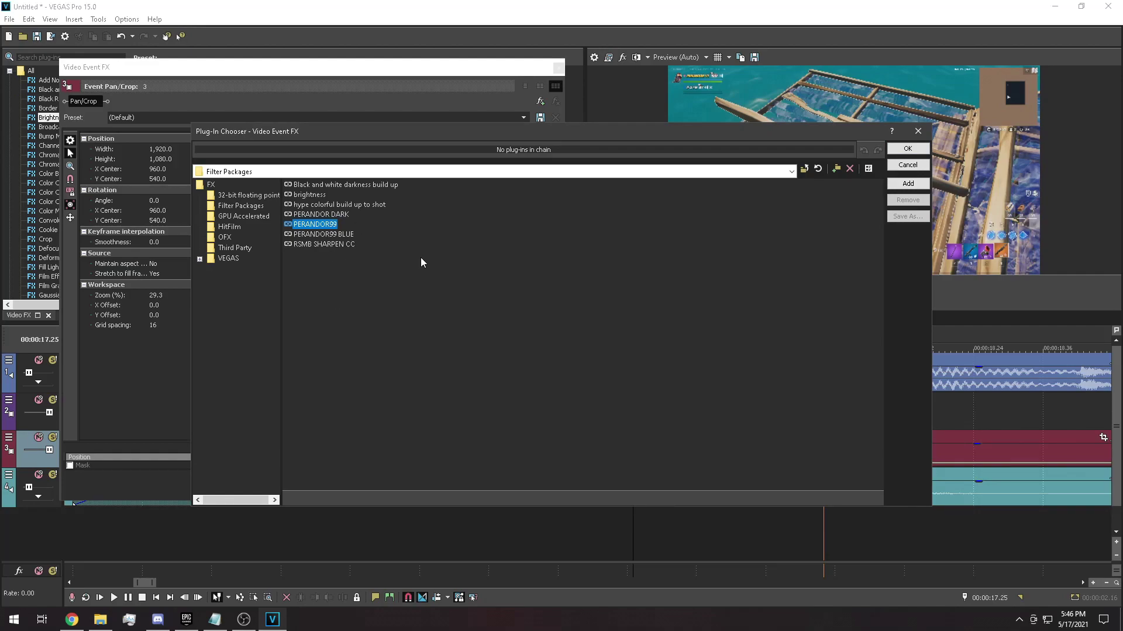
click(343, 217)
click(904, 185)
click(907, 151)
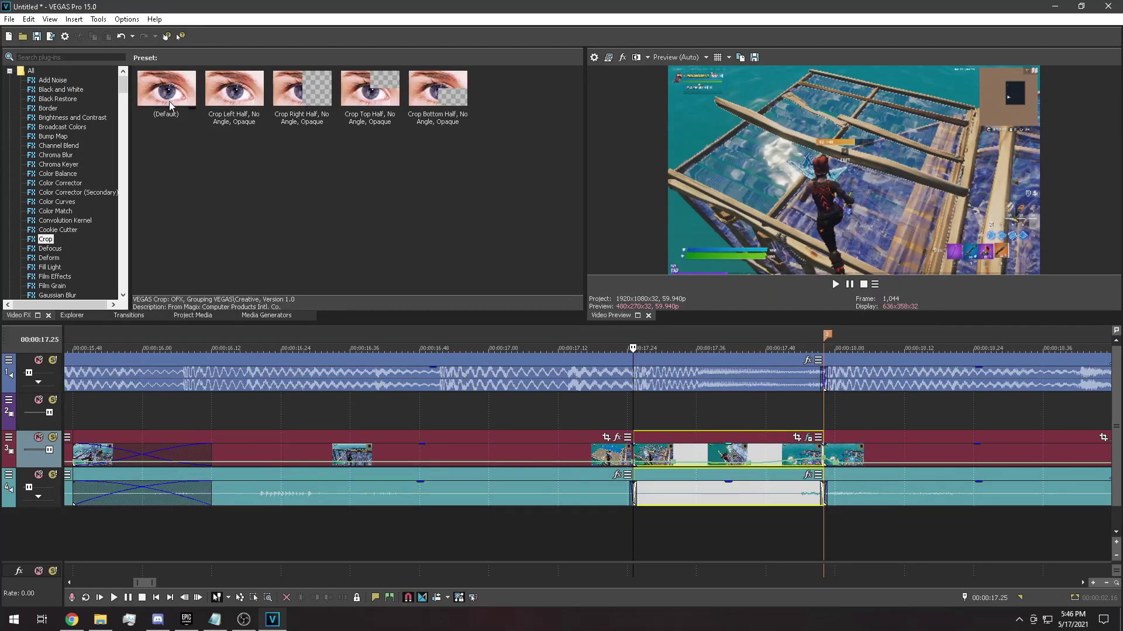
Add the default Crop effect to the segment before the third marker and enable animation for its Y Crop.
drag(157, 85, 744, 457)
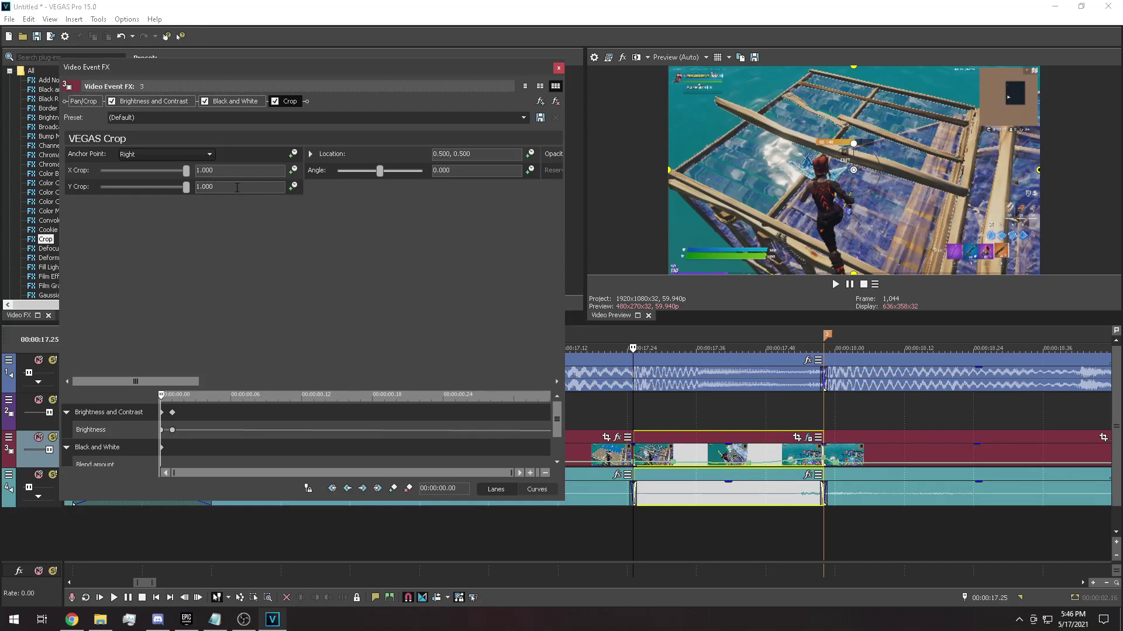
mouse_move(185, 190)
mouse_down()
mouse_move(127, 189)
mouse_move(202, 193)
mouse_move(144, 197)
mouse_move(188, 196)
mouse_up()
drag(556, 427, 557, 460)
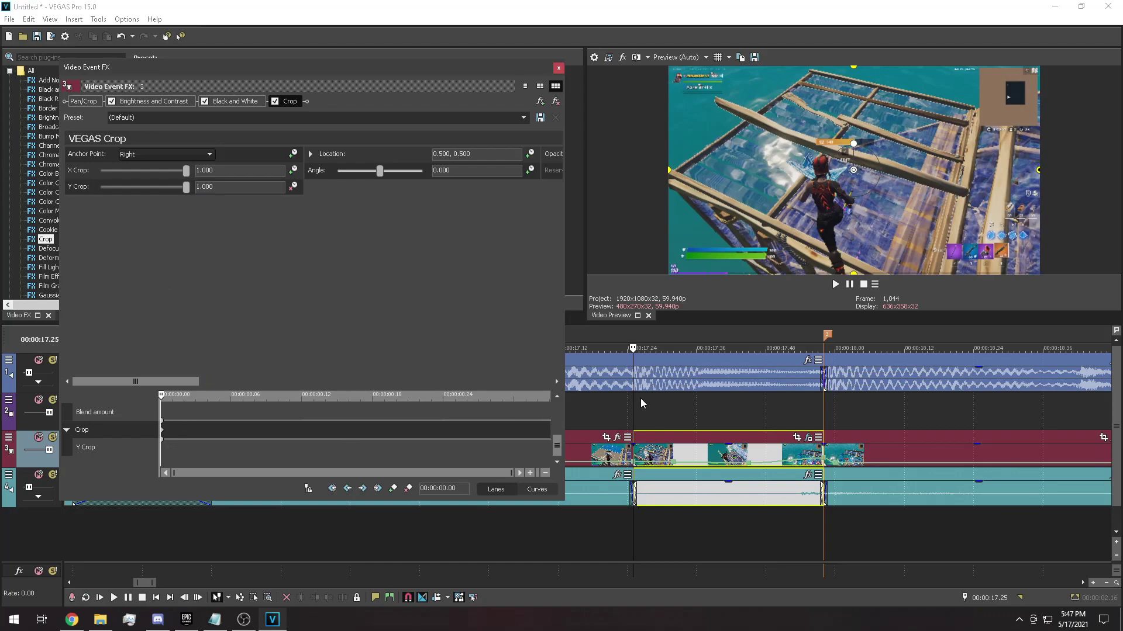
Keyframe Y Crop at 00:00:00.16 and lower it to about 0.7 at the segment's end, 00:00:00.33.
double_click(352, 438)
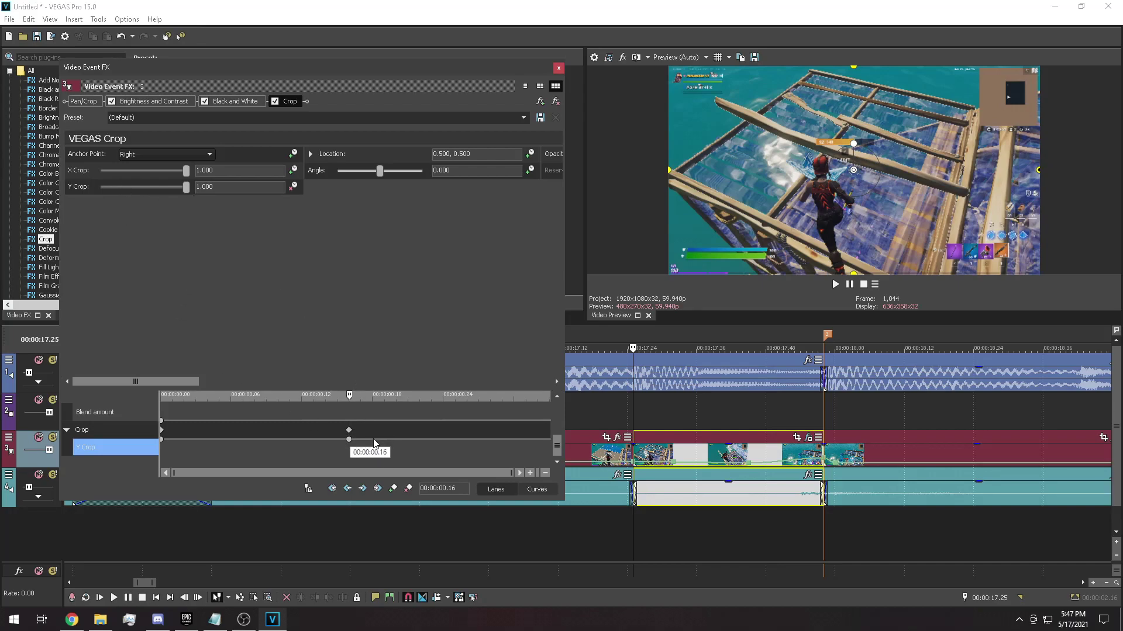
click(550, 438)
drag(184, 191, 156, 188)
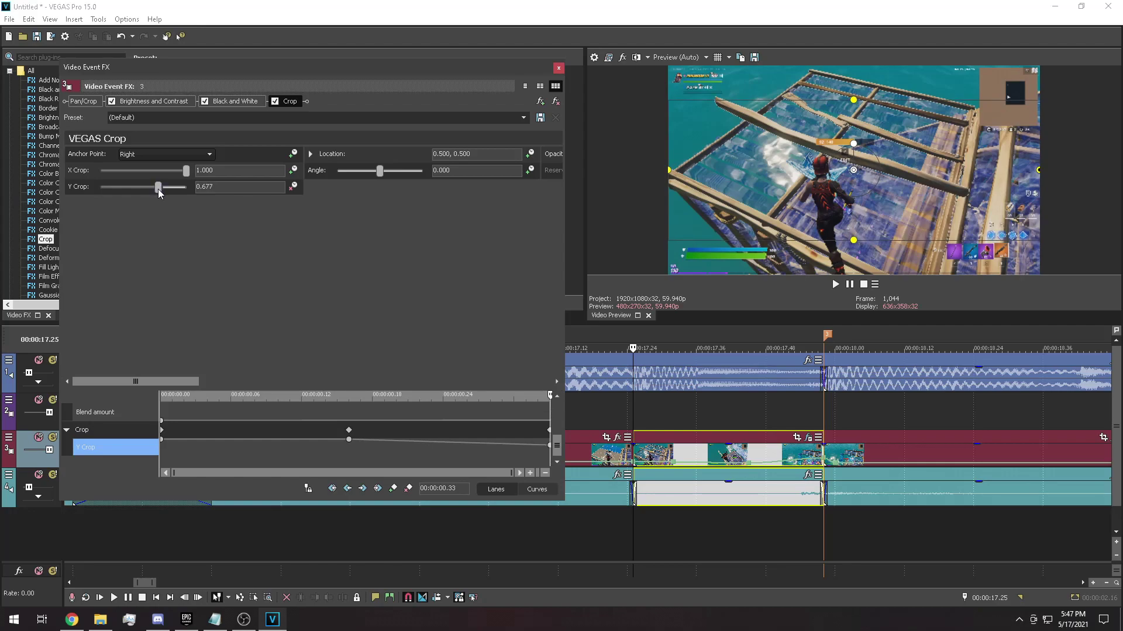
drag(159, 190, 161, 191)
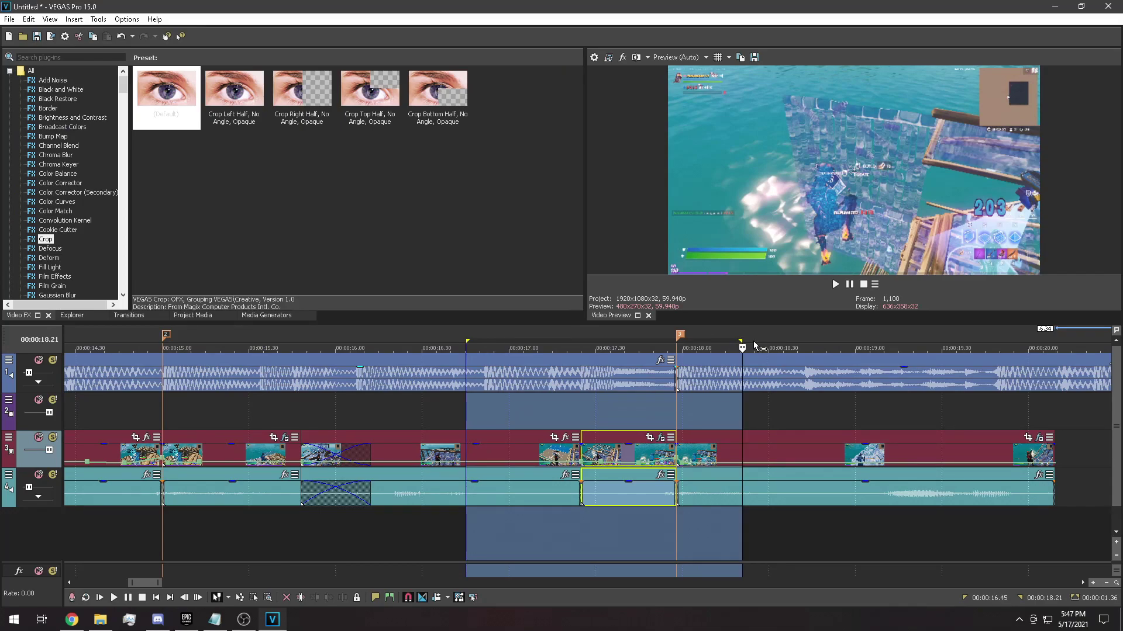
Play the build-up before the third marker, move the middle Y Crop keyframe close to the segment's start, and replay.
key(Left)
key(space)
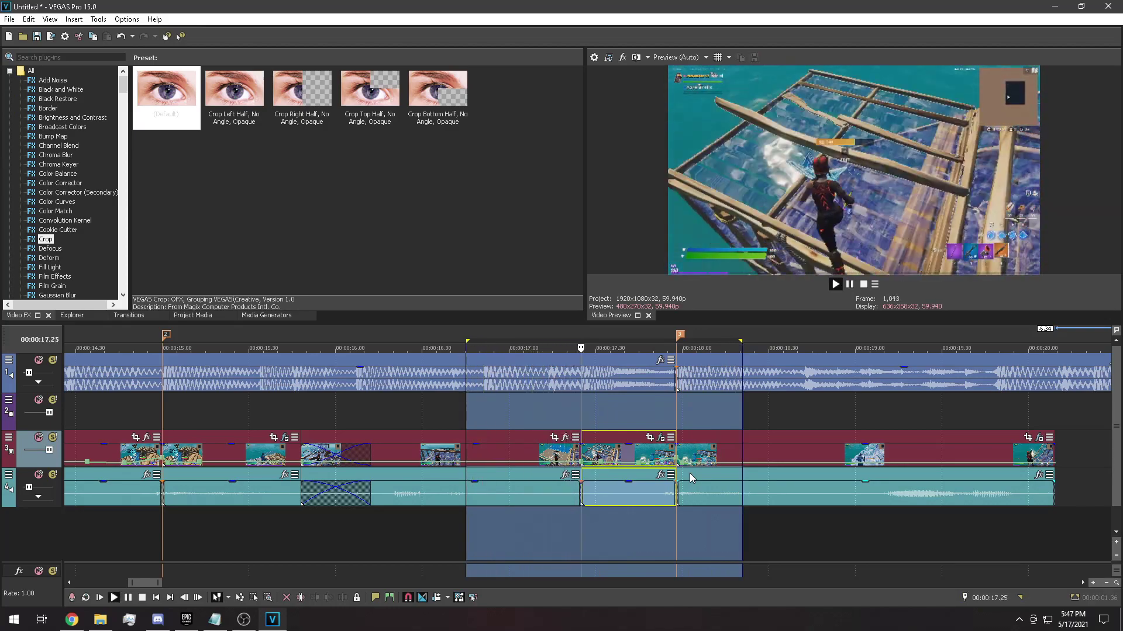
click(659, 436)
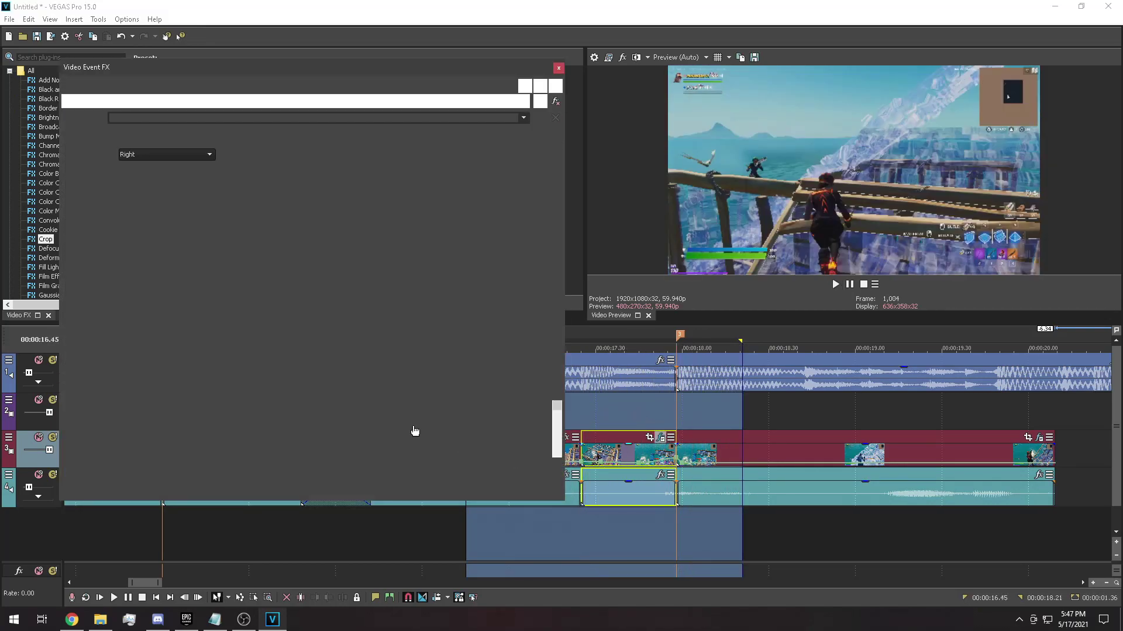
drag(558, 413, 557, 448)
drag(349, 441, 199, 449)
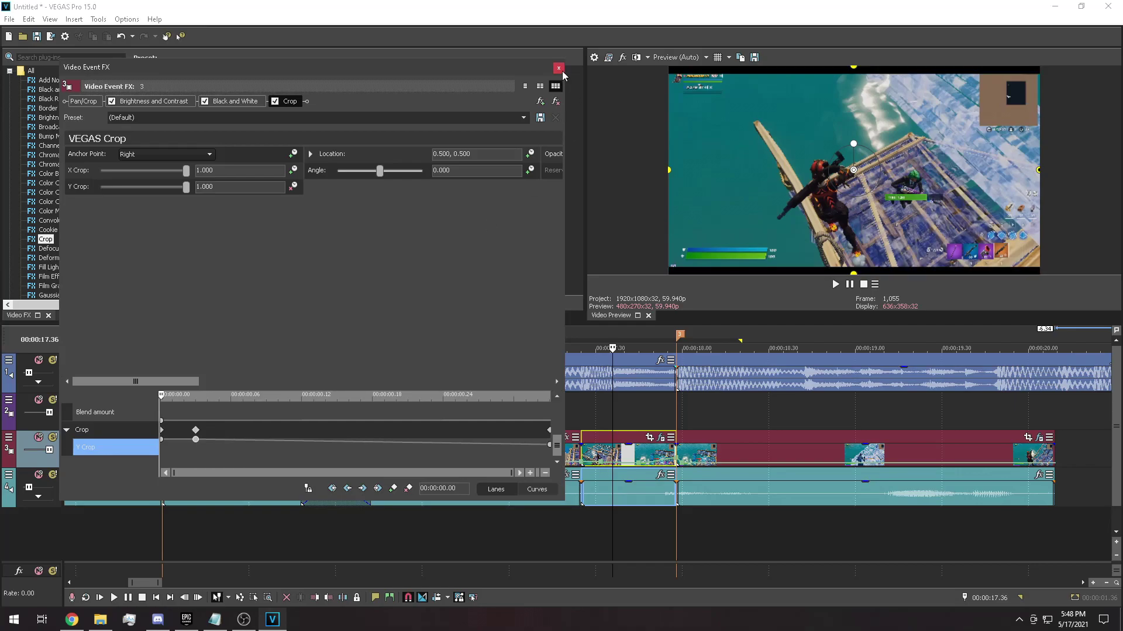
click(559, 68)
key(space)
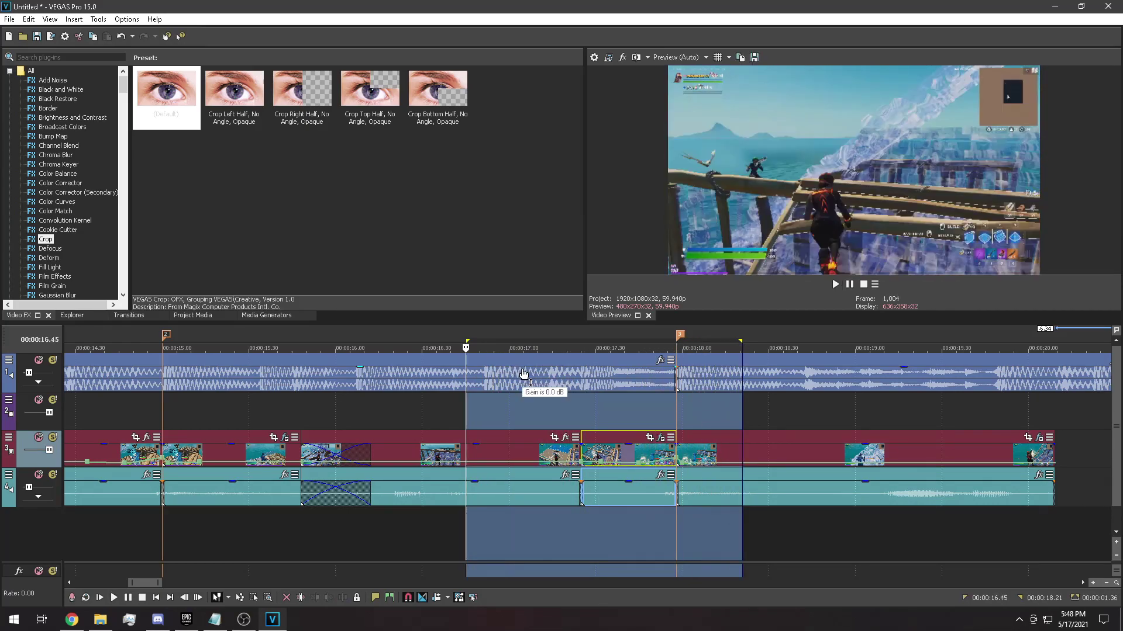
key(space)
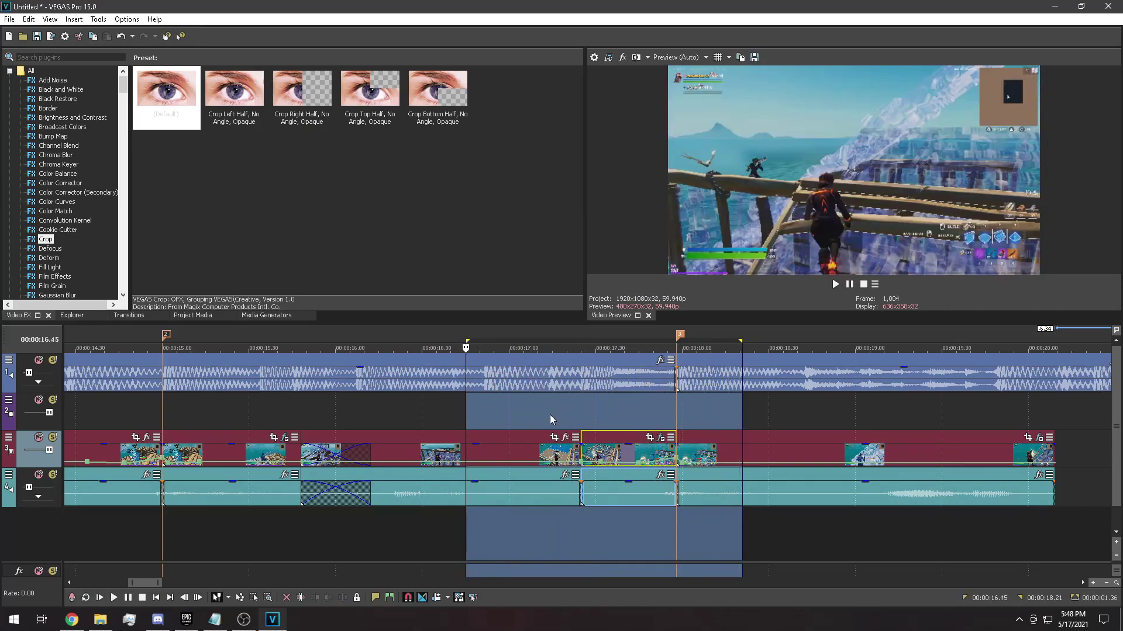
Raise the volume of the gameplay audio track and play the lead-up to the third marker from 00:00:16.45.
scroll(550, 415, down, 4)
drag(30, 490, 37, 490)
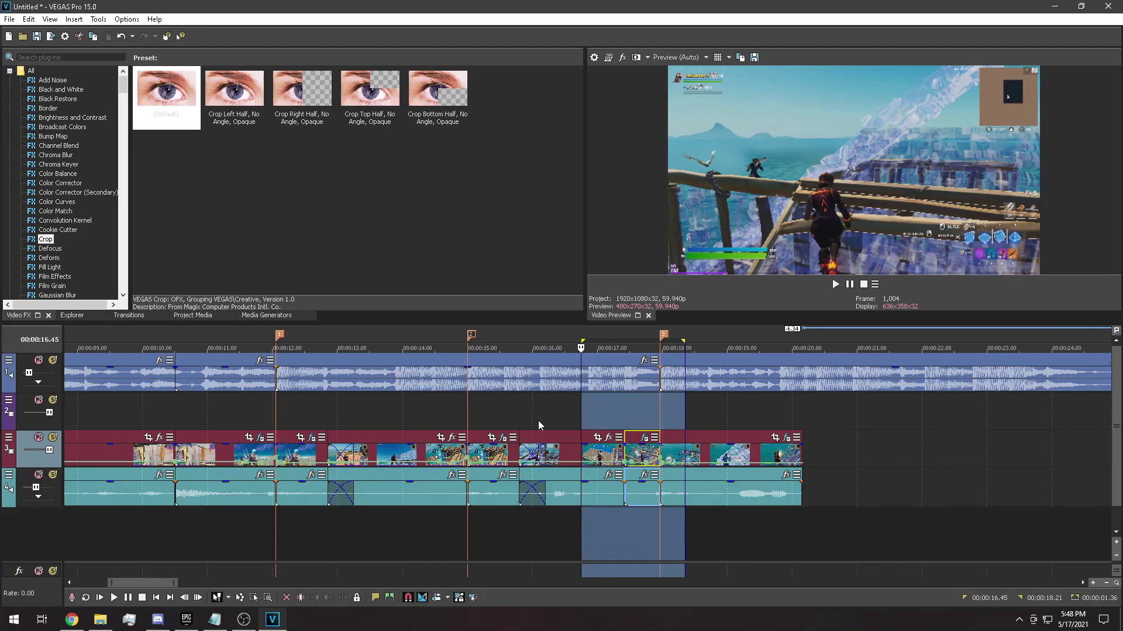
click(582, 414)
scroll(717, 456, up, 3)
key(space)
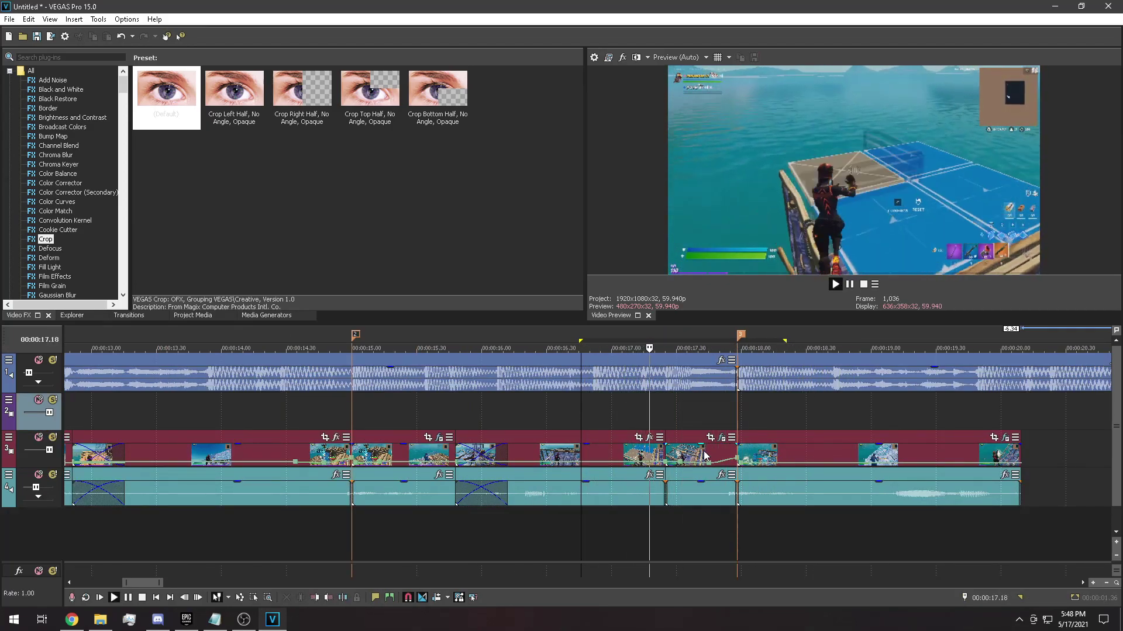
Select the whole montage as the loop region and set the preview quality to Best (Full).
scroll(706, 455, down, 8)
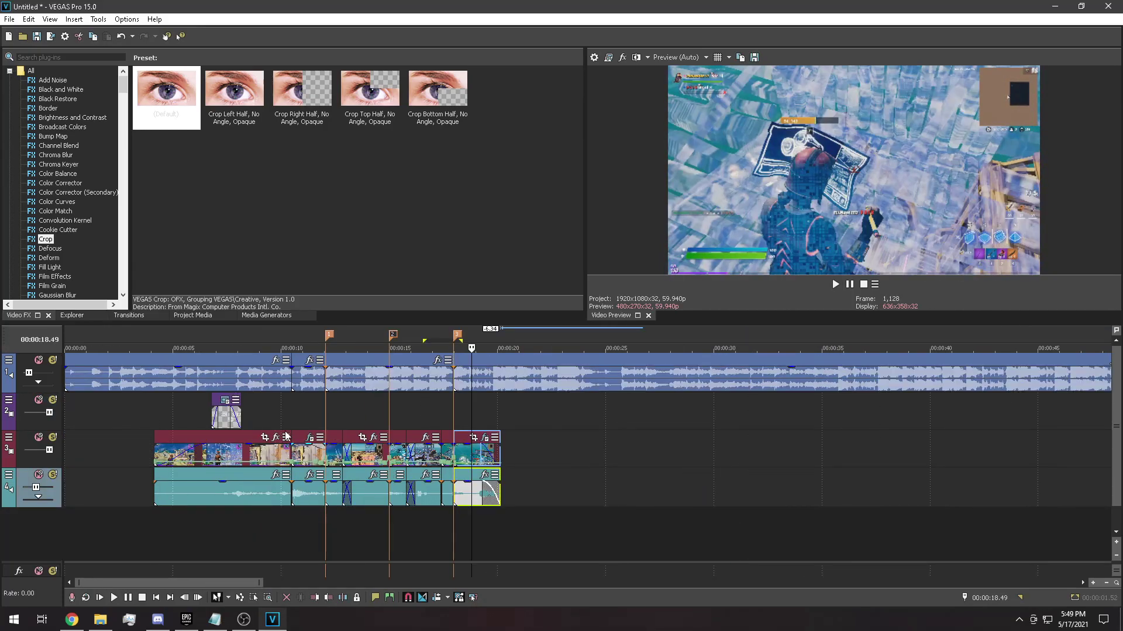
key(space)
drag(500, 342, 159, 345)
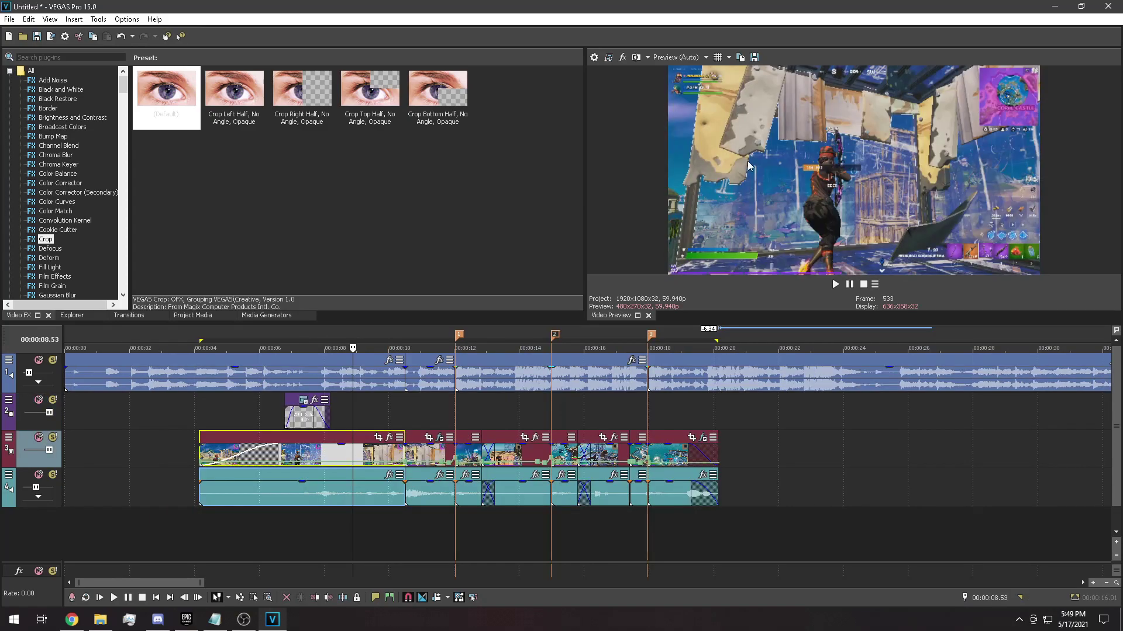
click(683, 58)
mouse_move(696, 107)
click(736, 120)
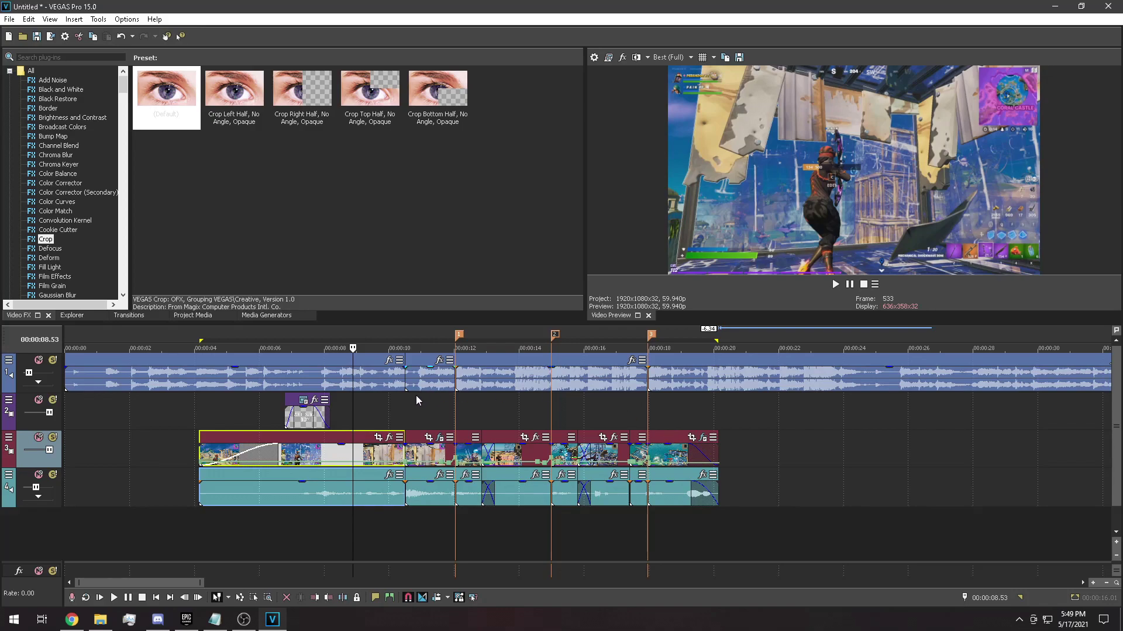
Examine the Broadcast Colors and Bump Map presets, and go through the video track's segments one by one.
click(75, 127)
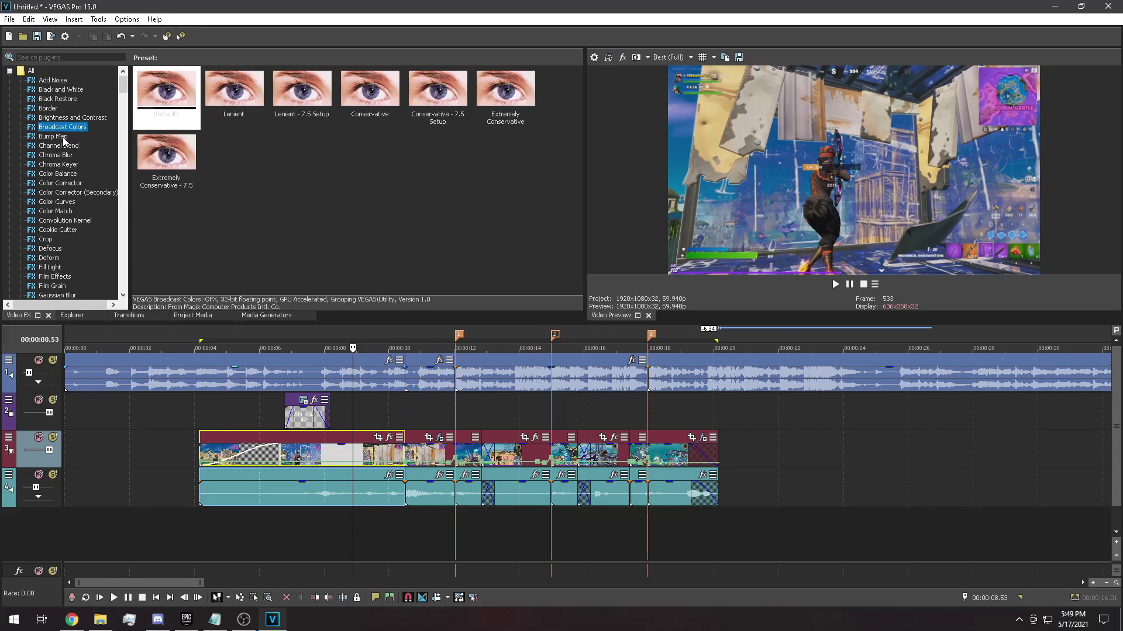
click(61, 137)
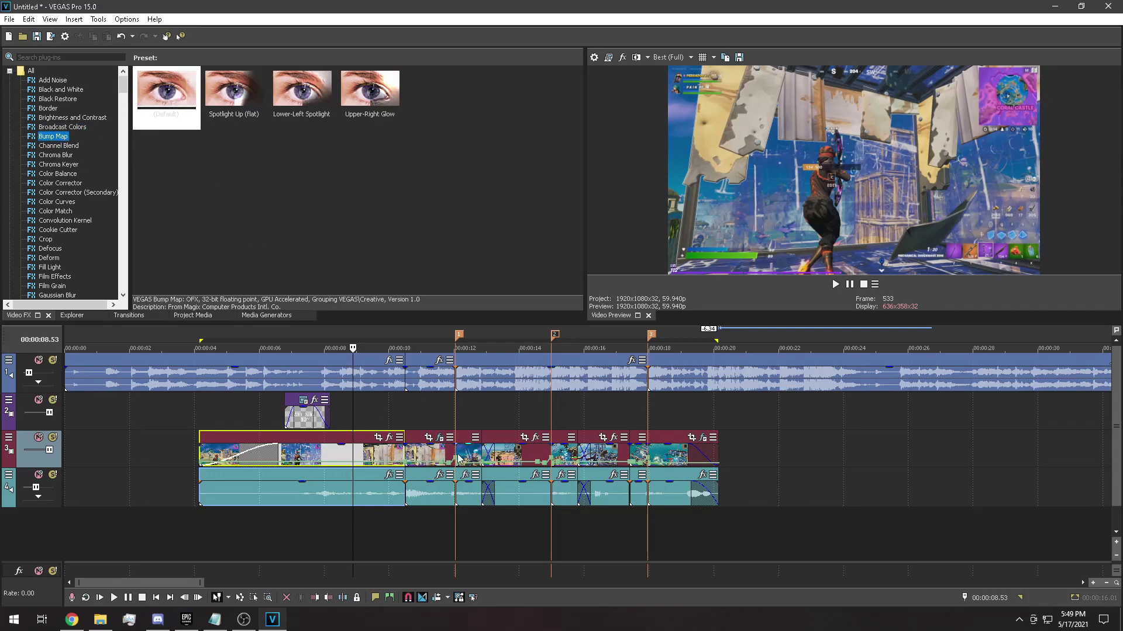
click(346, 458)
click(425, 458)
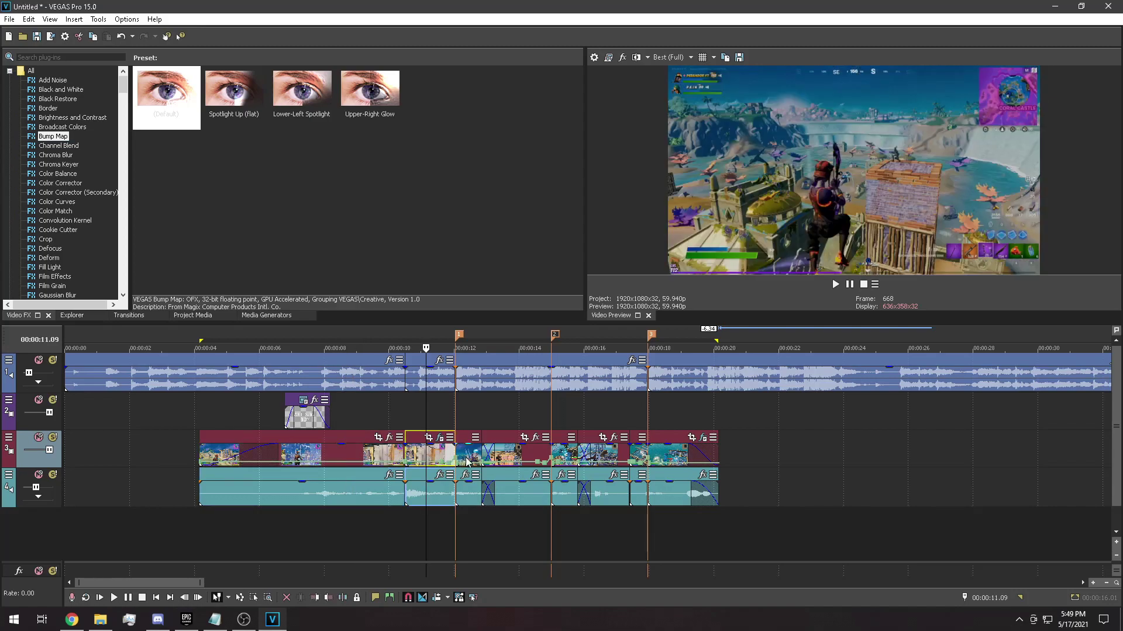
click(466, 459)
click(532, 459)
click(560, 458)
click(612, 459)
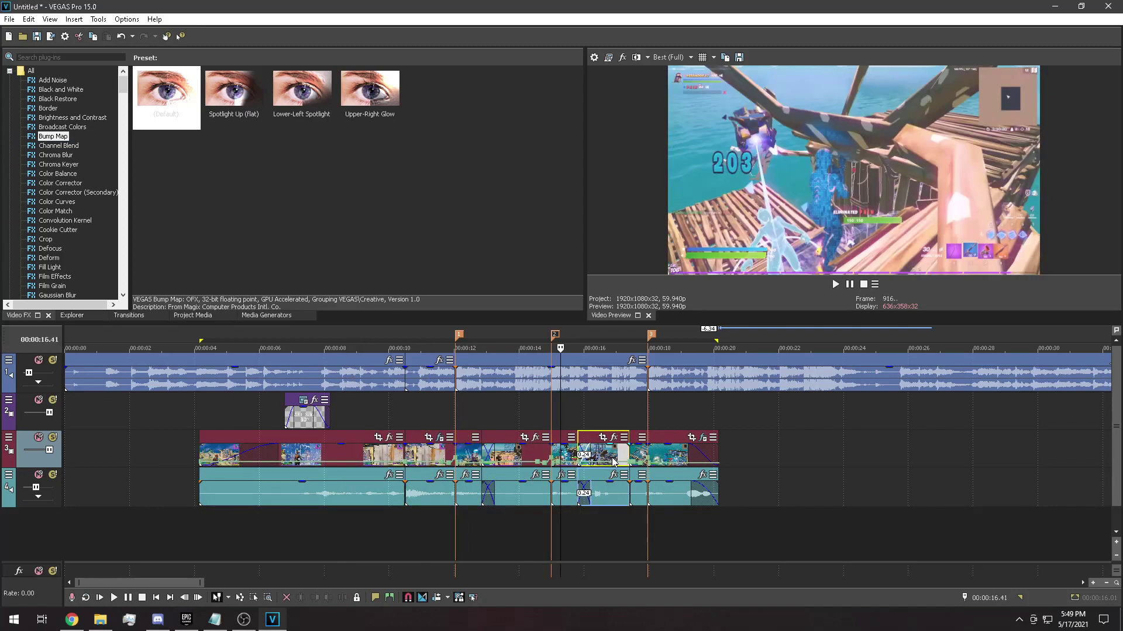
click(667, 458)
click(638, 459)
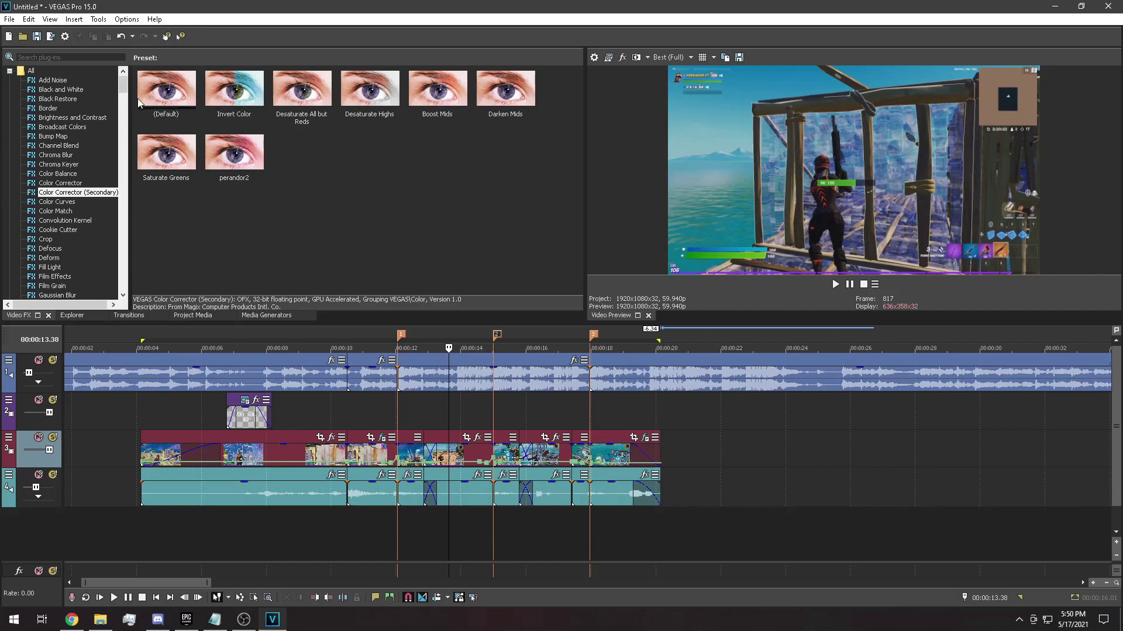
Apply the default Color Corrector (Secondary) to the whole gameplay video track and raise its saturation slightly.
click(157, 92)
drag(479, 216, 871, 452)
drag(739, 459, 77, 458)
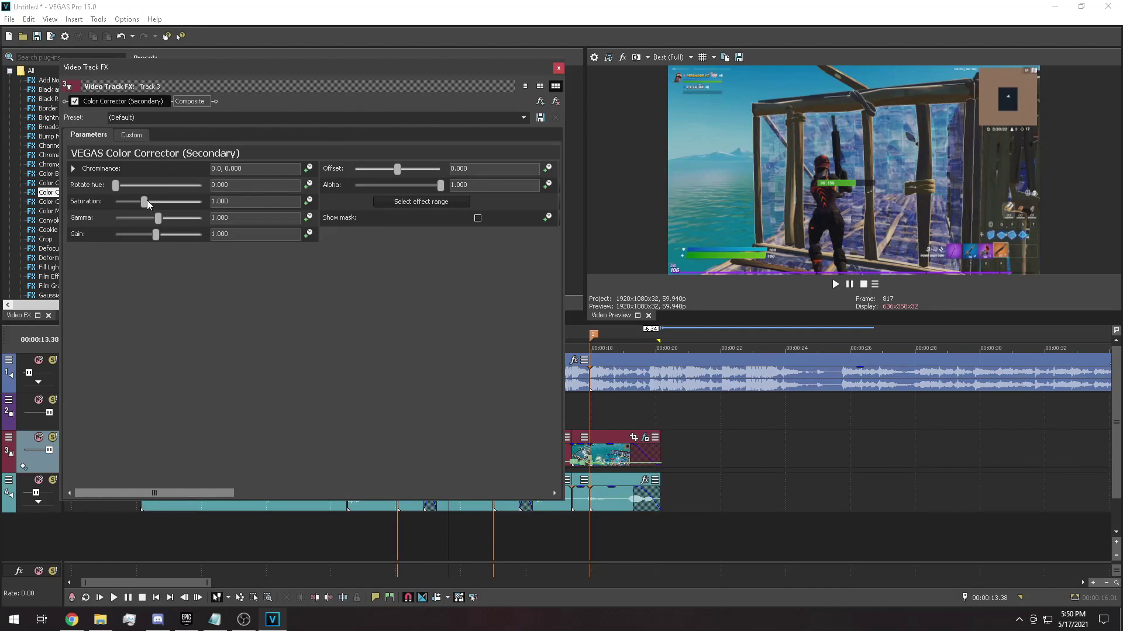
drag(149, 201, 150, 202)
click(558, 67)
Apply the rsmb preset of the RSMB effect to the whole gameplay video track and review its blur amount and sensitivity.
scroll(62, 190, down, 12)
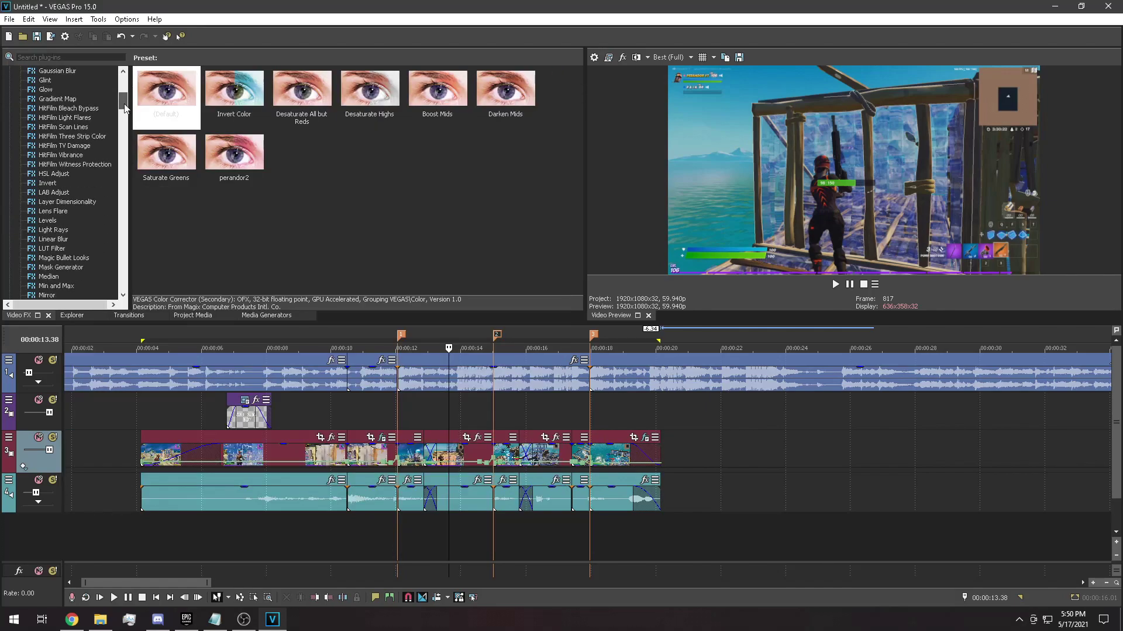
click(48, 211)
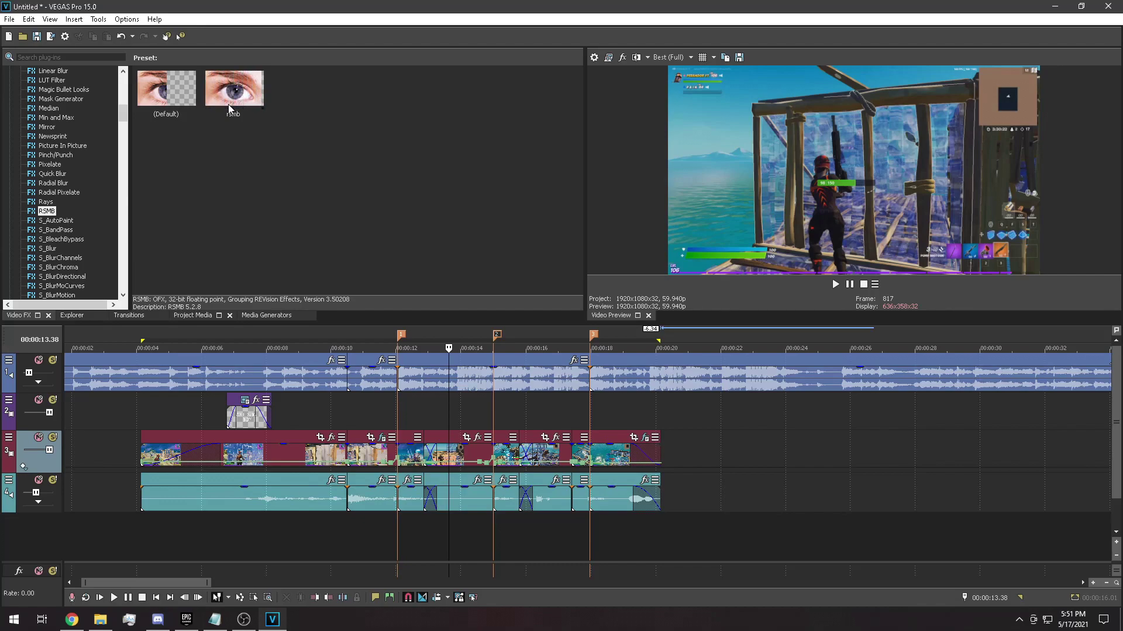
drag(248, 101, 98, 448)
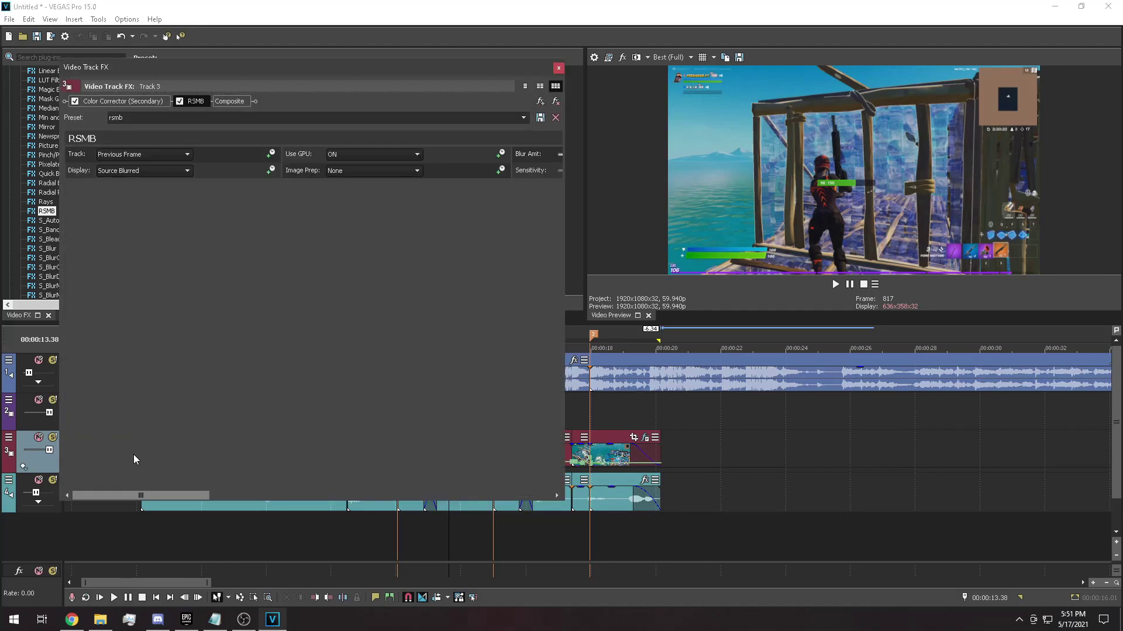
drag(139, 495, 246, 392)
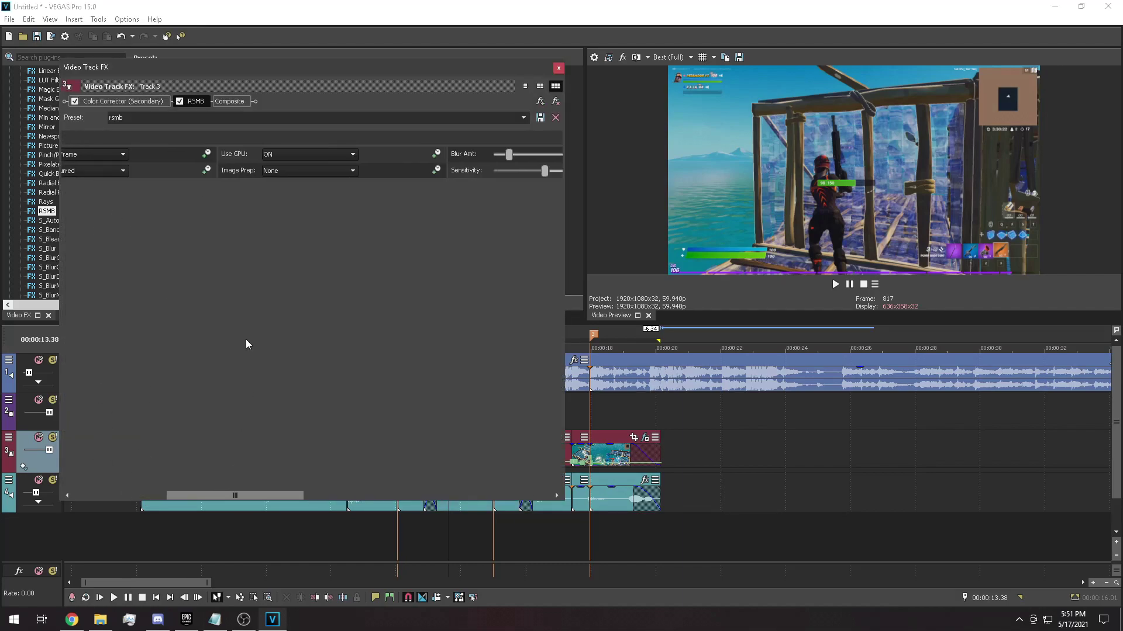
drag(233, 496, 484, 393)
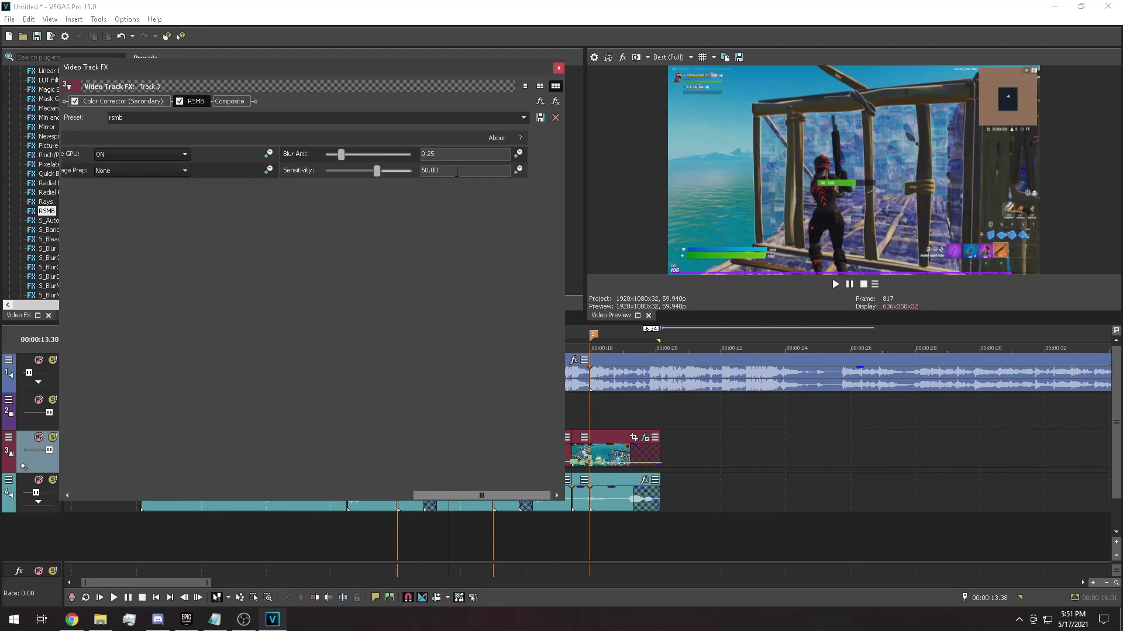
click(559, 67)
Apply the default S_Sharpen effect to the whole gameplay video track and fine-tune its Sharpen Width.
drag(124, 116, 135, 228)
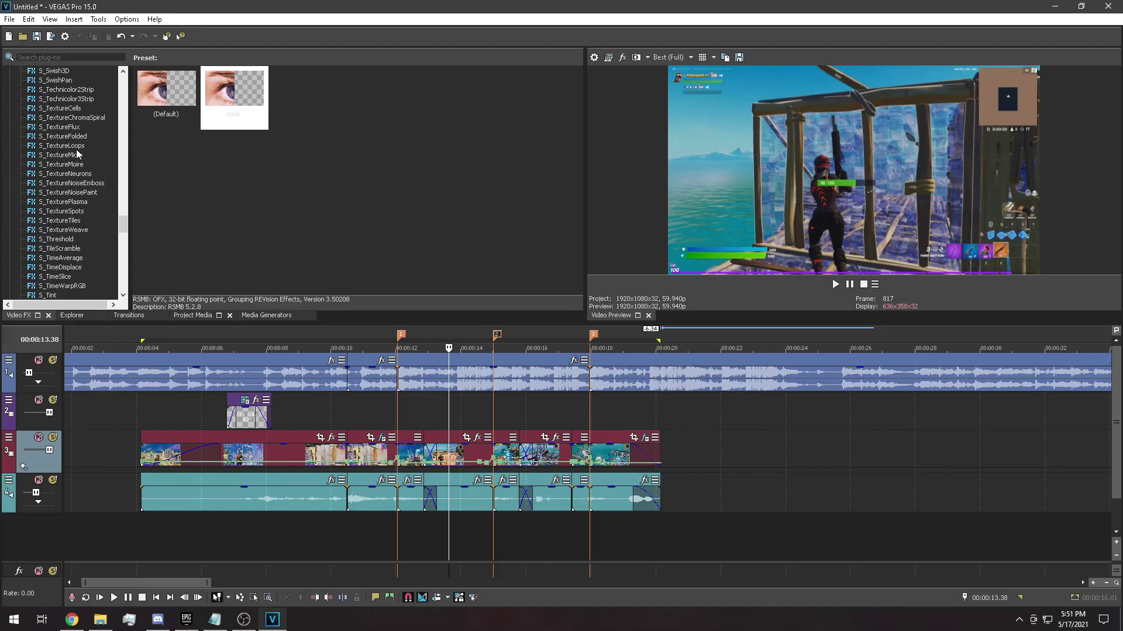
scroll(113, 187, down, 3)
scroll(121, 247, up, 10)
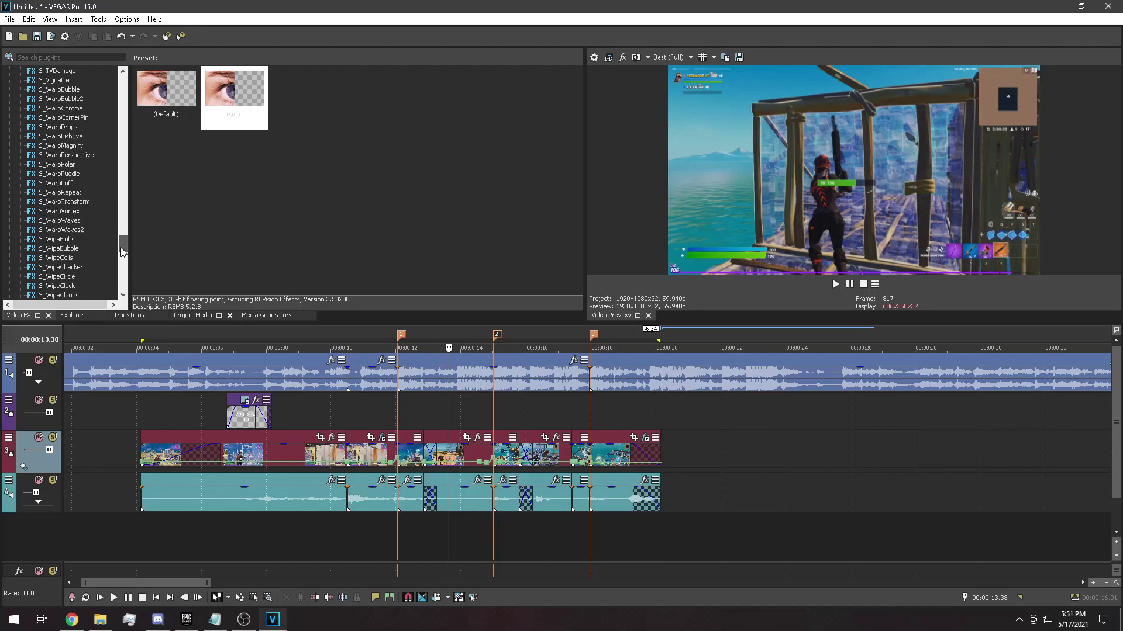
drag(54, 174, 110, 456)
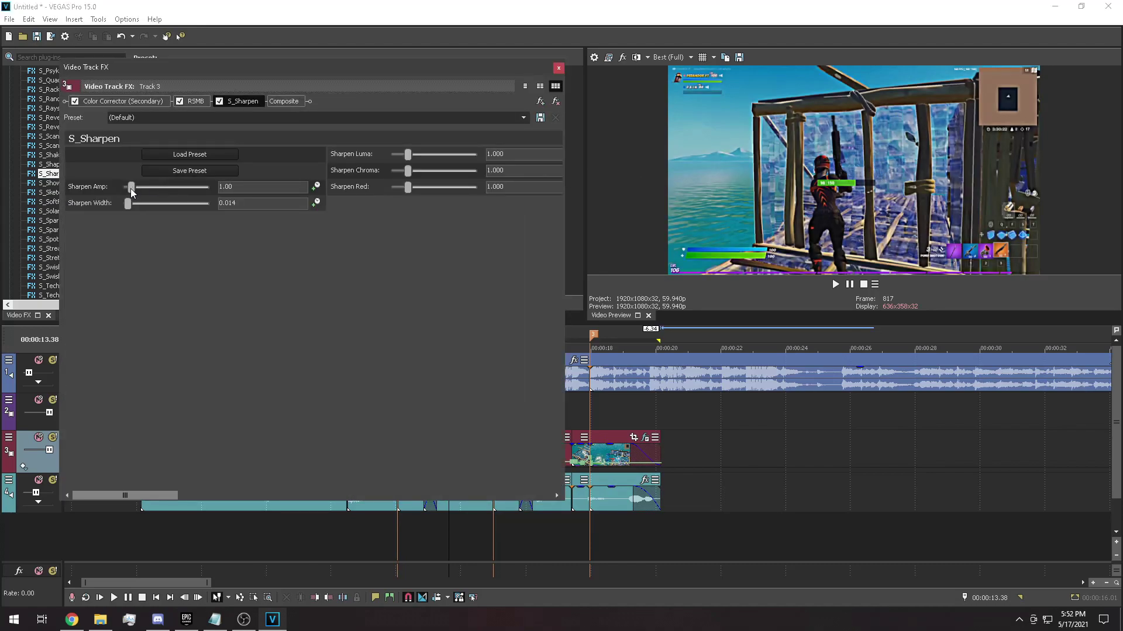
mouse_move(128, 207)
mouse_down()
mouse_move(129, 192)
mouse_move(129, 210)
mouse_up()
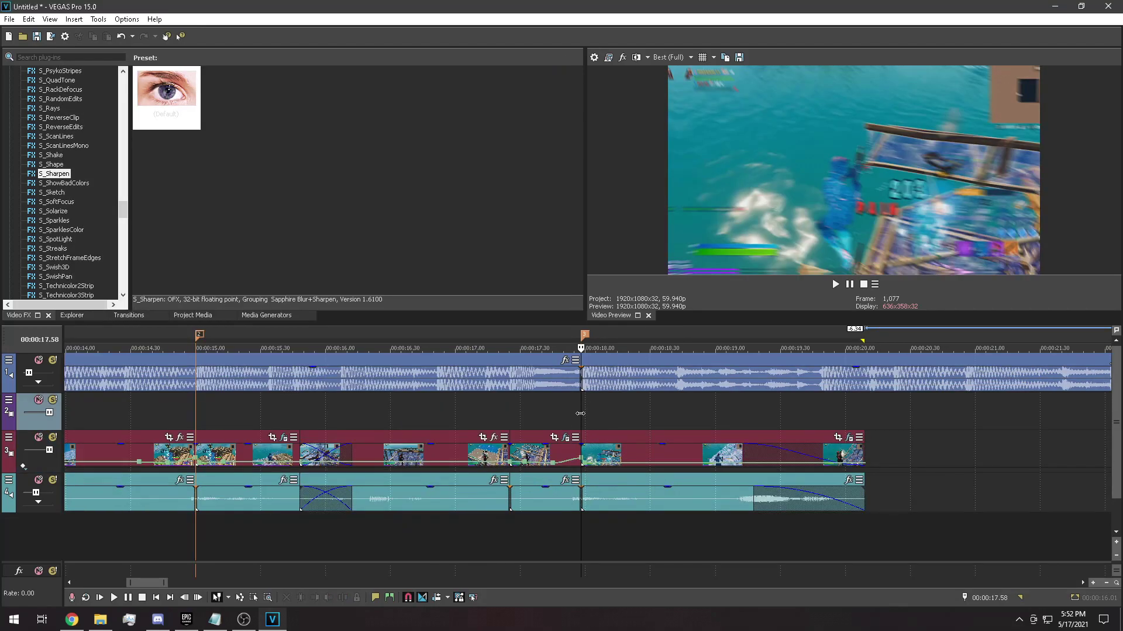
Preview the graded footage at several points after the third marker and at 00:00:13.41.
click(594, 413)
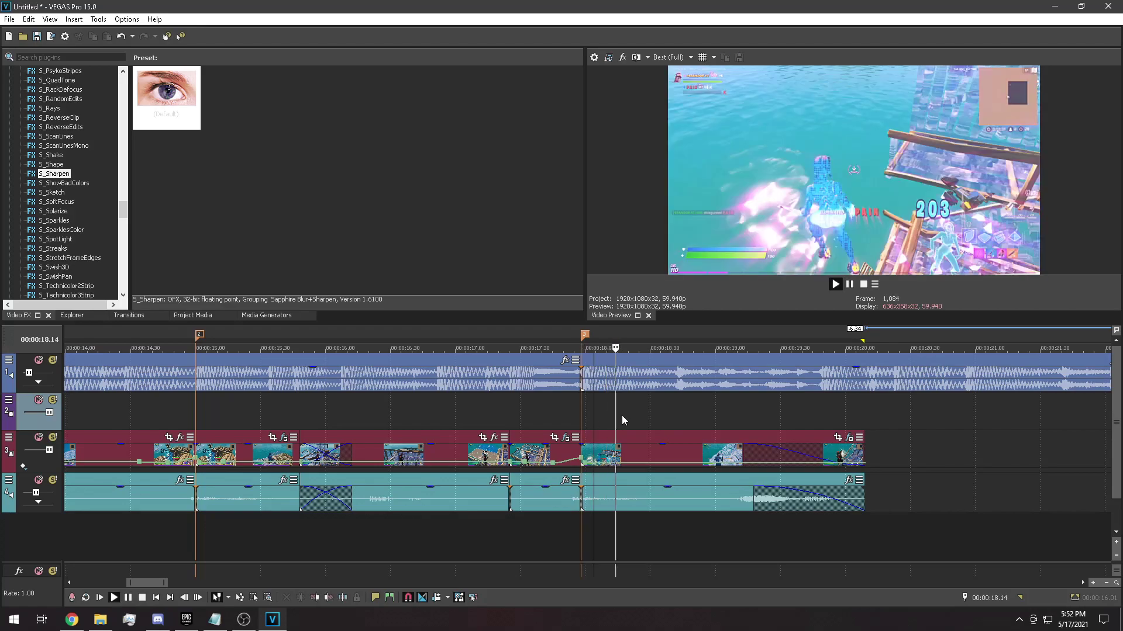
click(650, 409)
click(663, 415)
click(729, 415)
scroll(730, 414, down, 2)
click(228, 419)
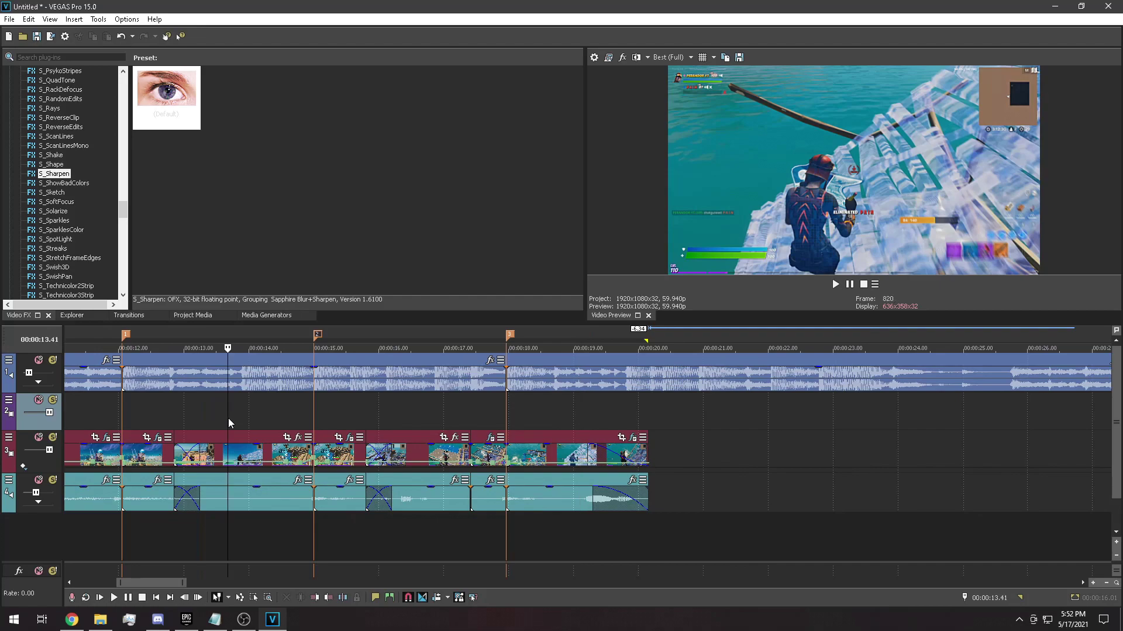
Preview the graded footage at several points between 00:00:11.32 and 00:00:14.08 and browse the available video effects.
scroll(251, 427, down, 1)
click(399, 417)
click(491, 419)
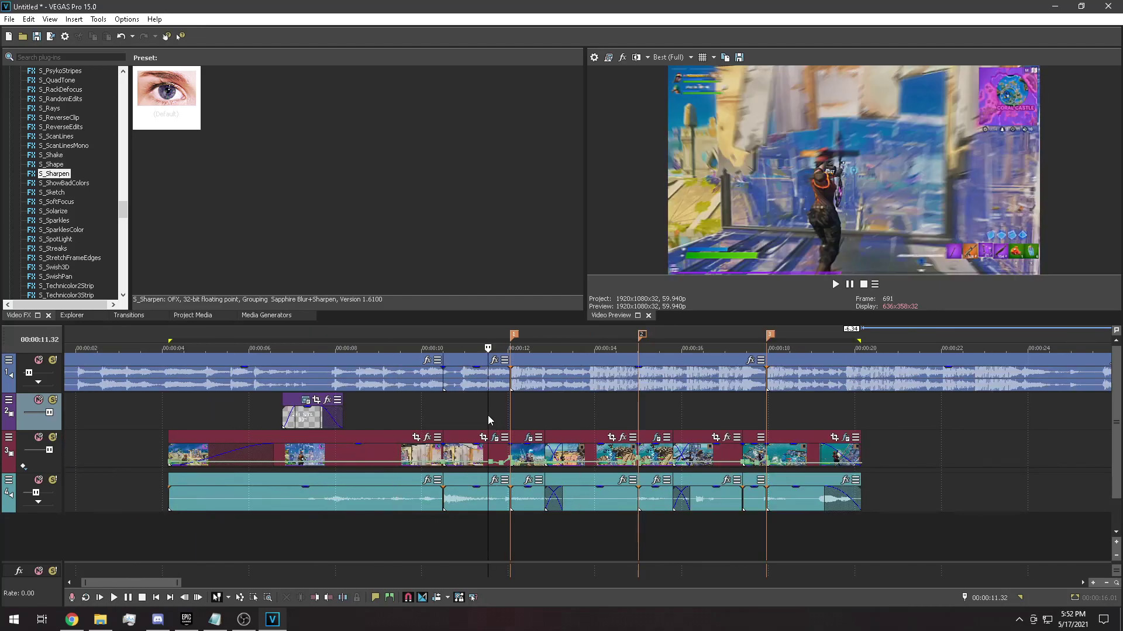
click(530, 427)
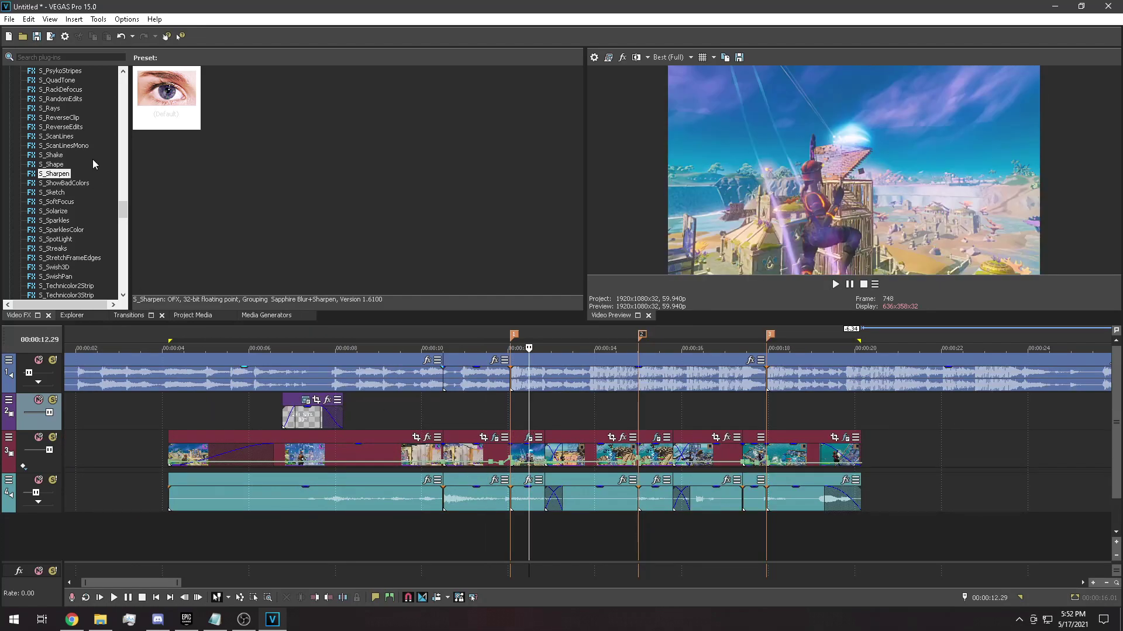
scroll(73, 167, up, 3)
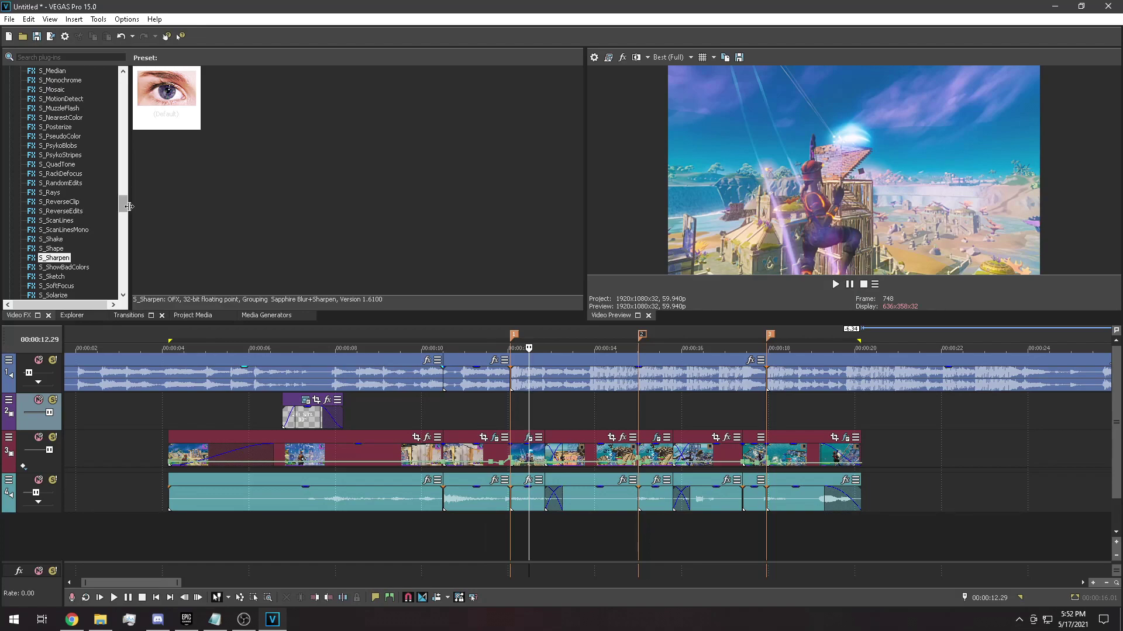
click(599, 423)
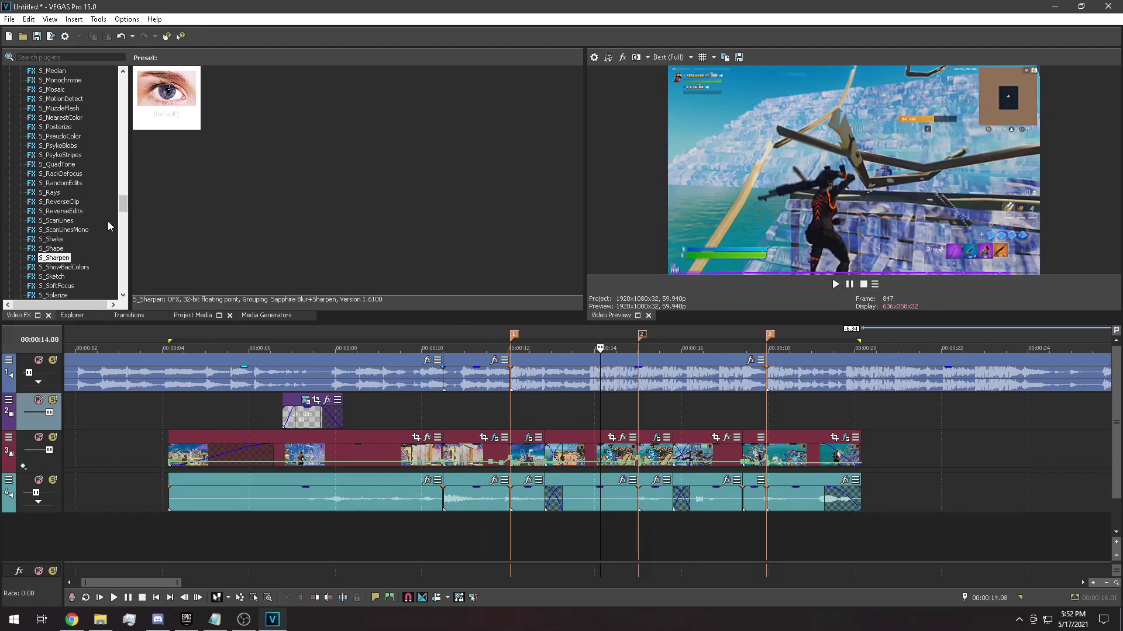
scroll(86, 165, up, 10)
drag(115, 119, 118, 91)
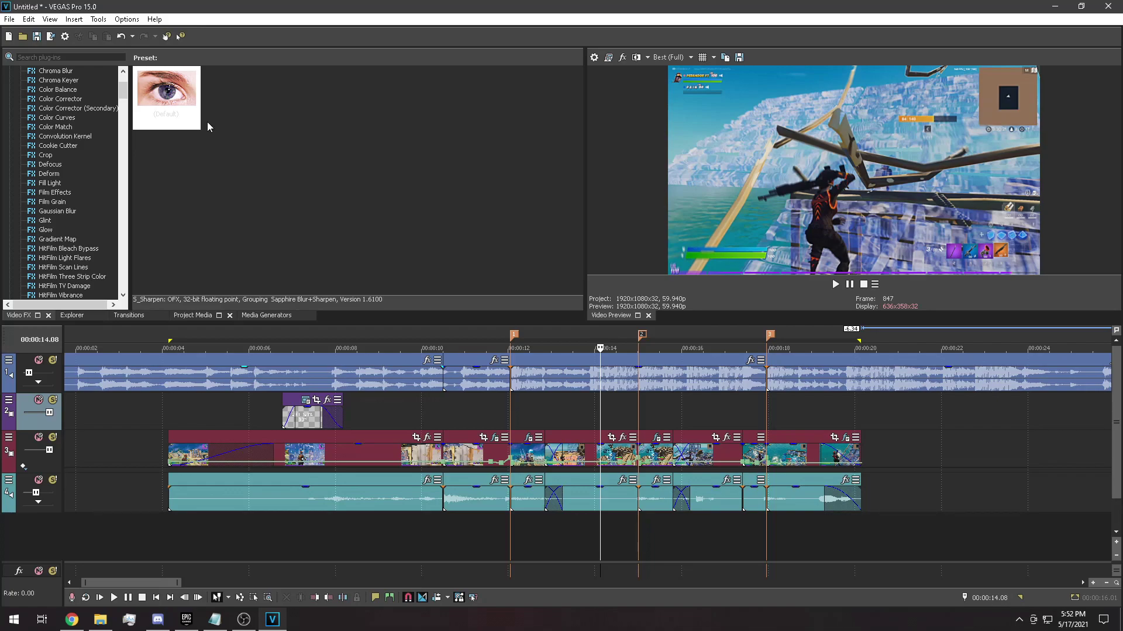
Select the whole montage range from 00:00:04.08 to 00:00:20.09 on the timeline and open the Render As settings.
scroll(115, 451, down, 2)
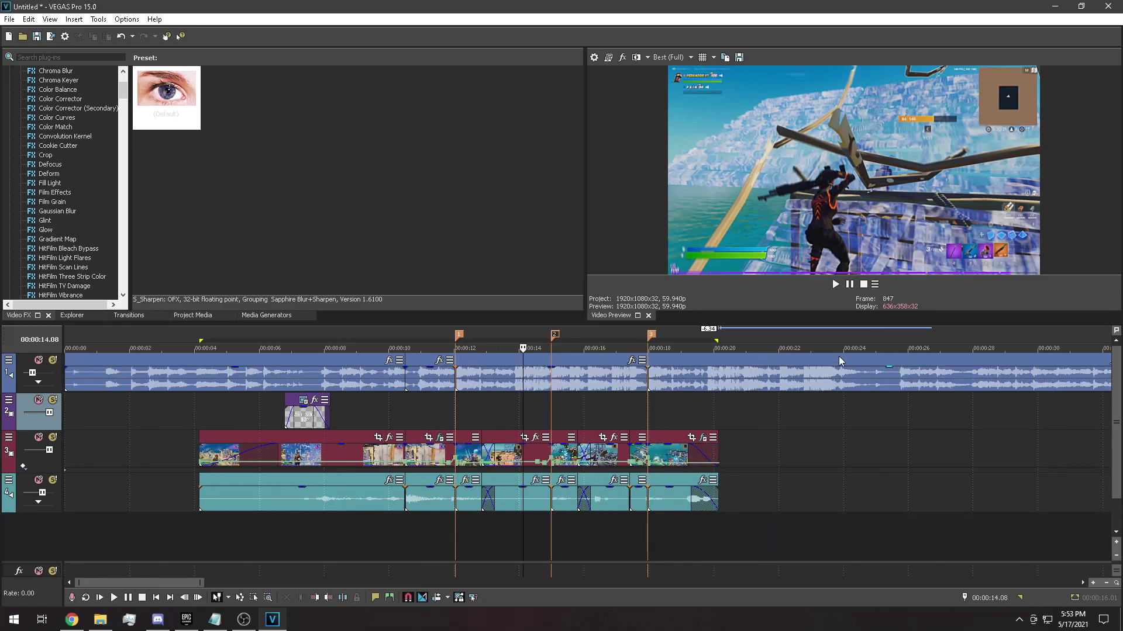
click(200, 338)
click(165, 338)
drag(200, 336, 718, 329)
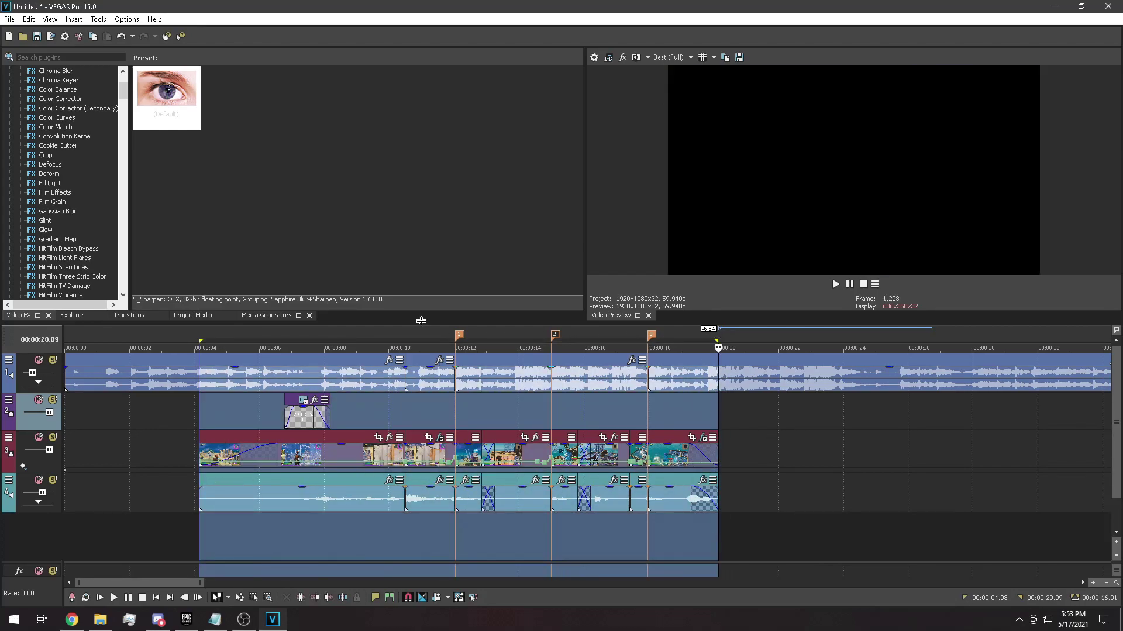
click(10, 20)
click(31, 109)
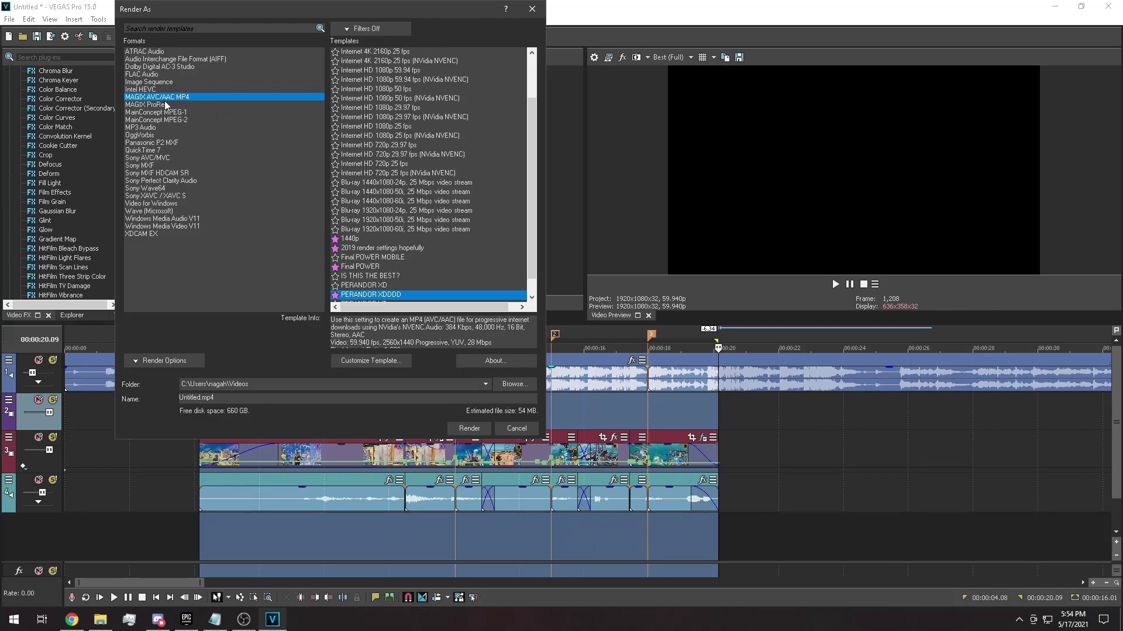
Review the video, audio, system and project settings of the PERANDOR XDDDD MP4 template and render the selected range with it.
scroll(404, 109, down, 2)
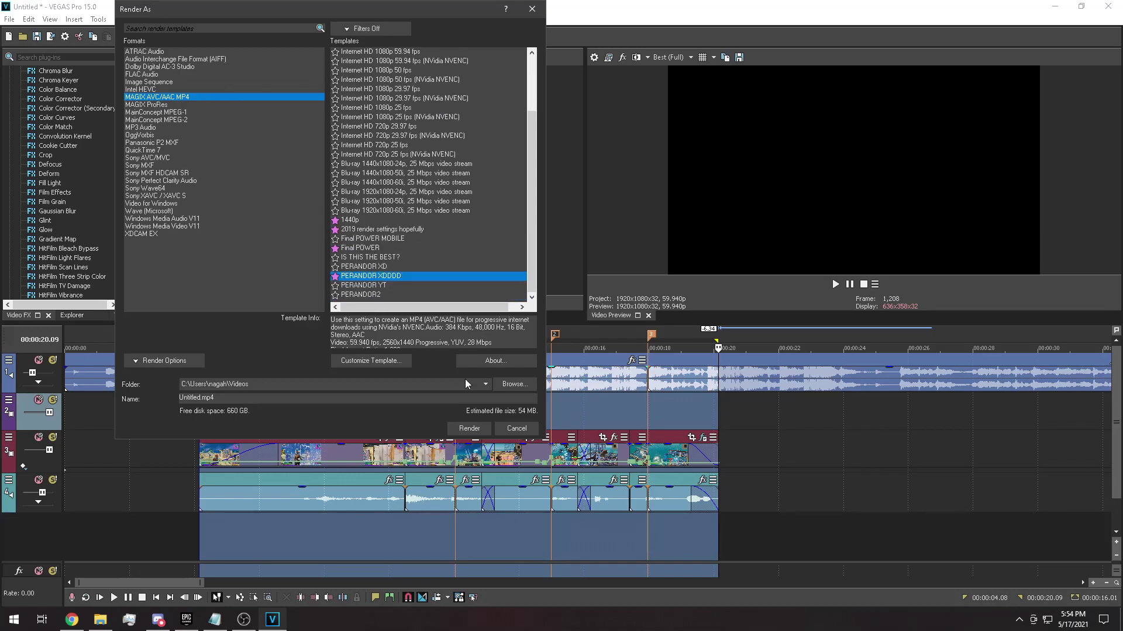
click(371, 360)
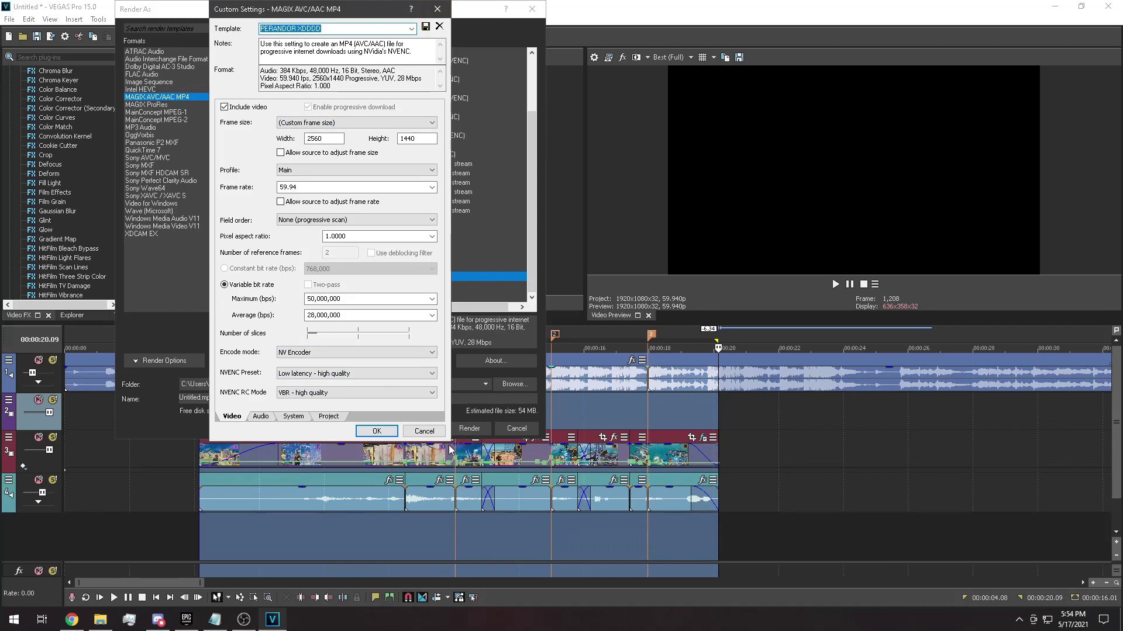
drag(326, 10, 373, 21)
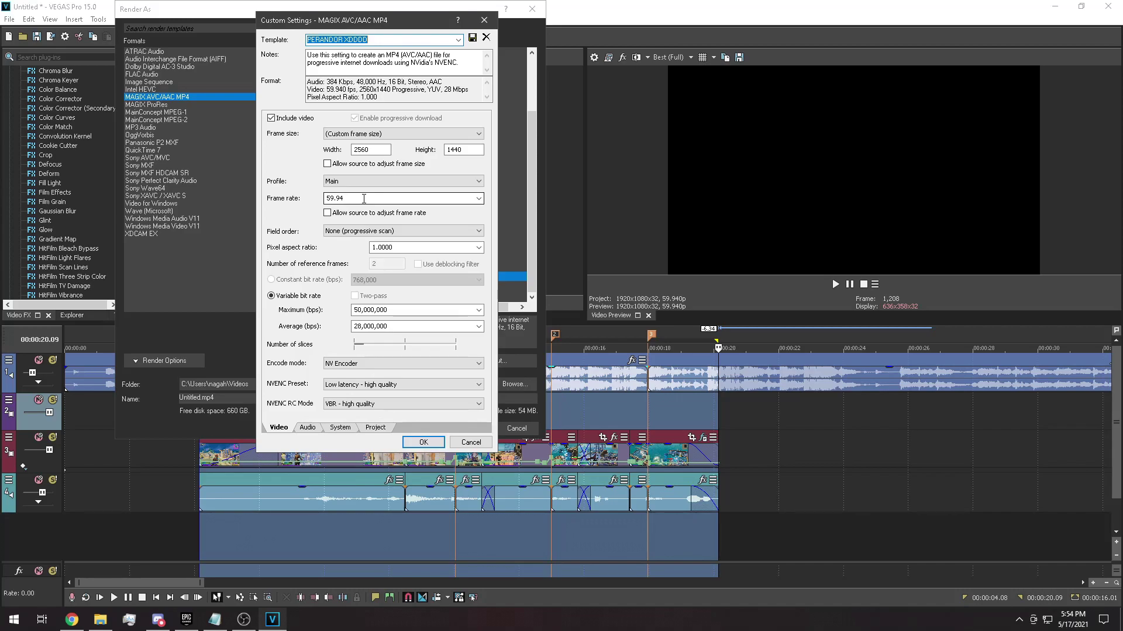
key(ctrl+Tab)
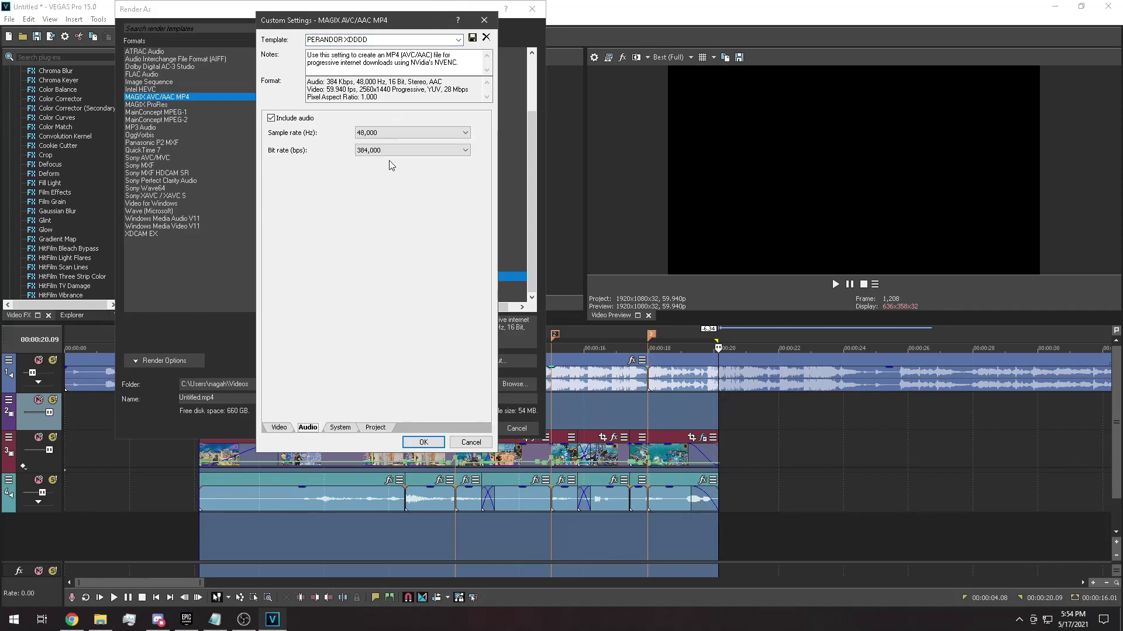
click(340, 429)
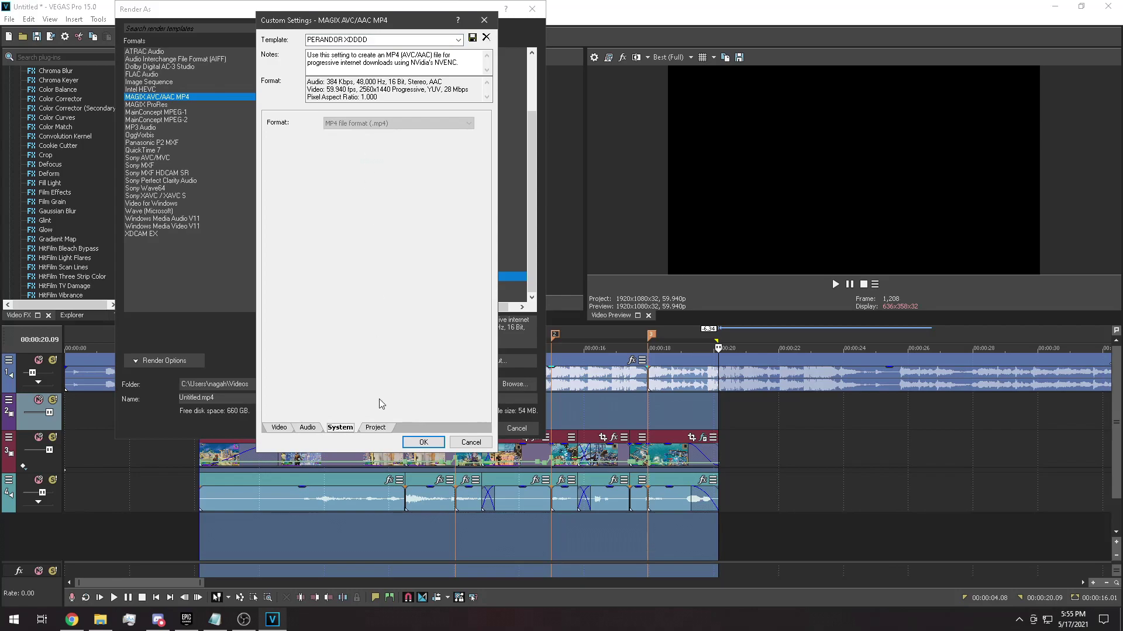
click(377, 428)
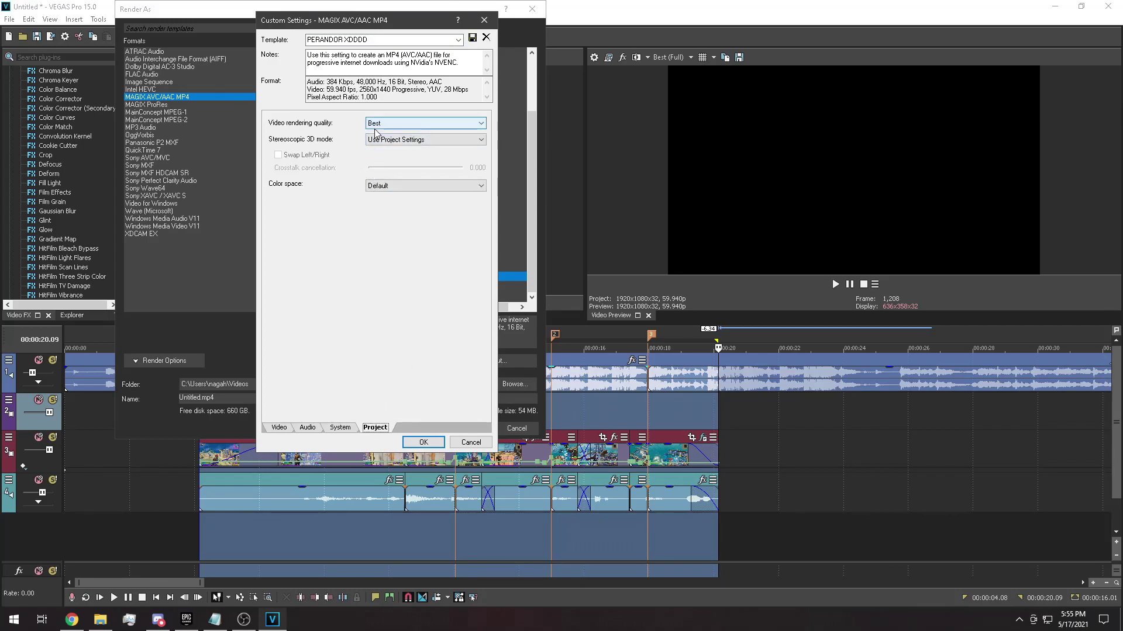
click(377, 125)
click(385, 131)
click(383, 125)
click(383, 125)
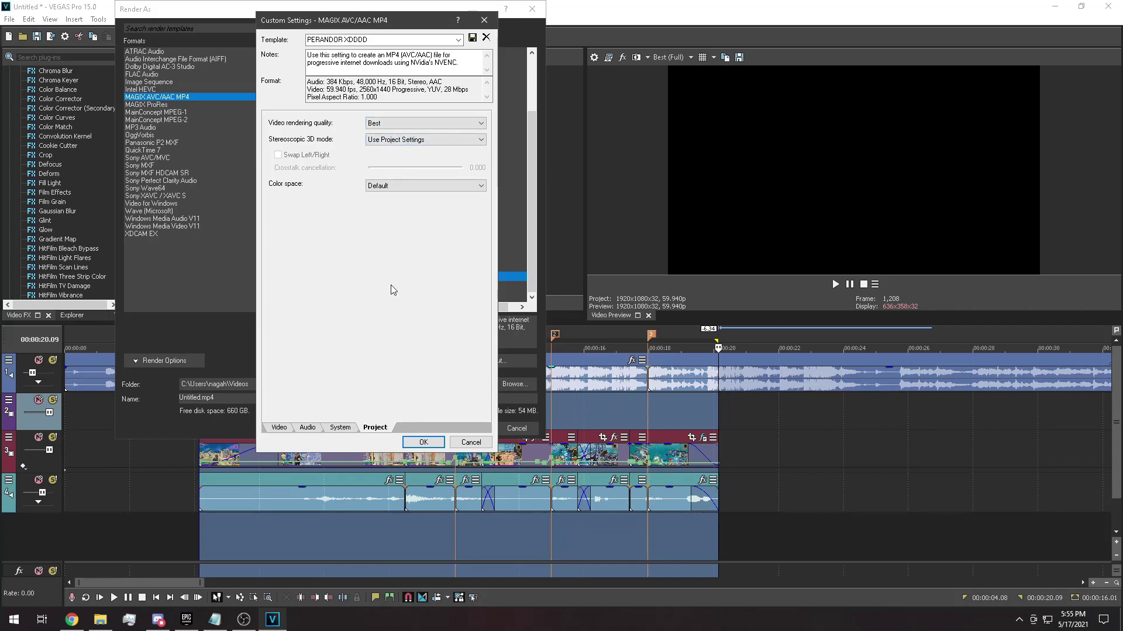
click(455, 446)
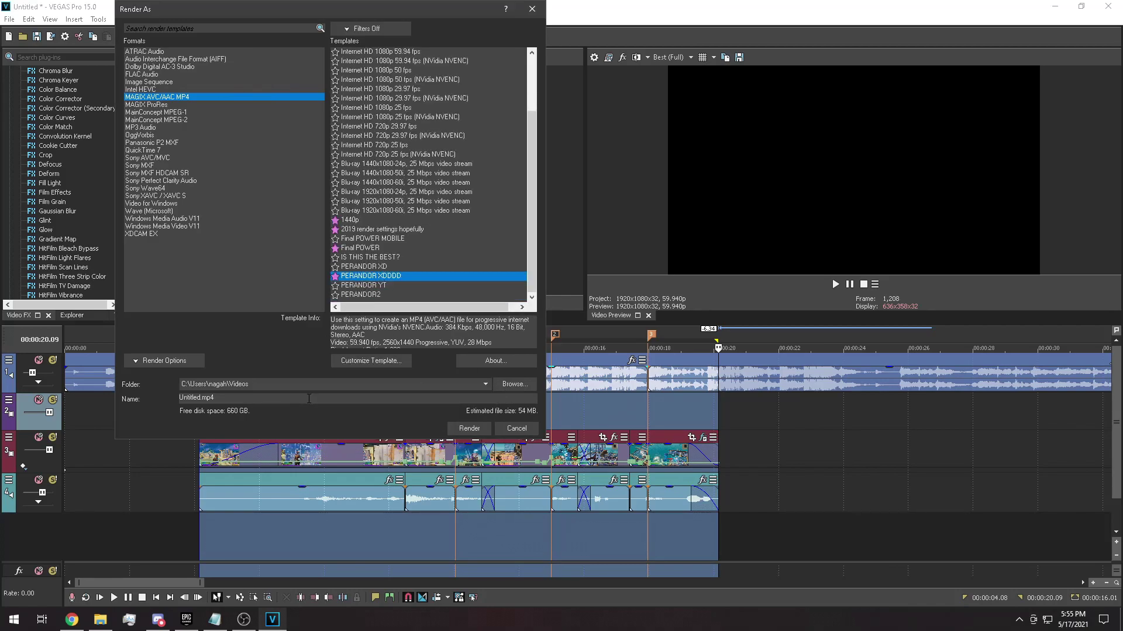
click(470, 429)
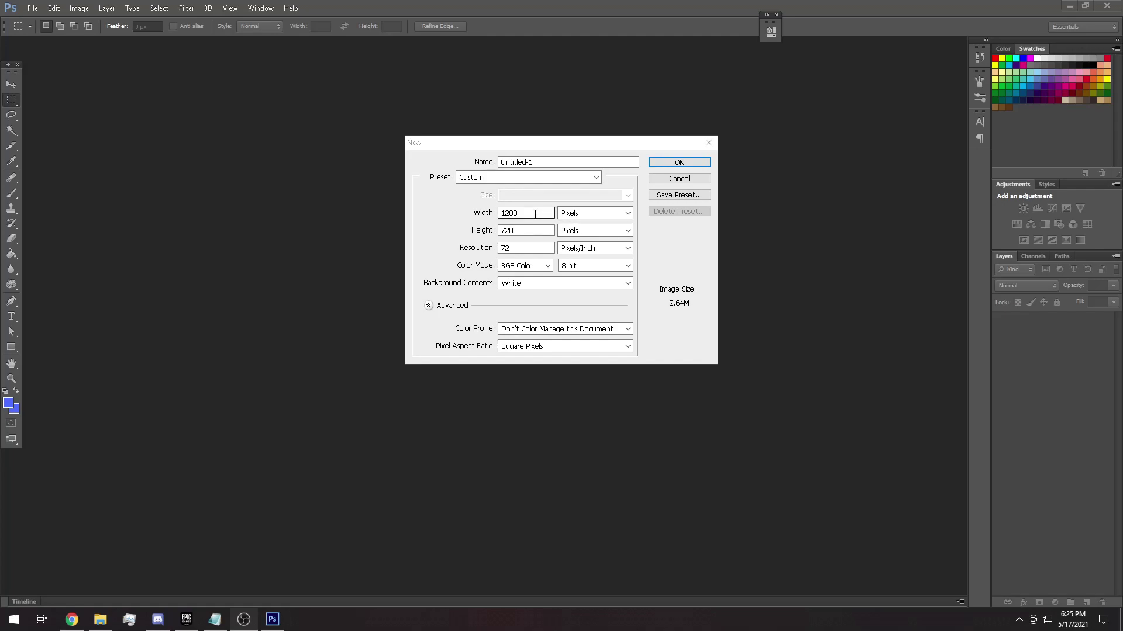
Switch to Photoshop, create a 1280 × 720 pixel document and scale the pasted character image to fill the canvas.
key(Return)
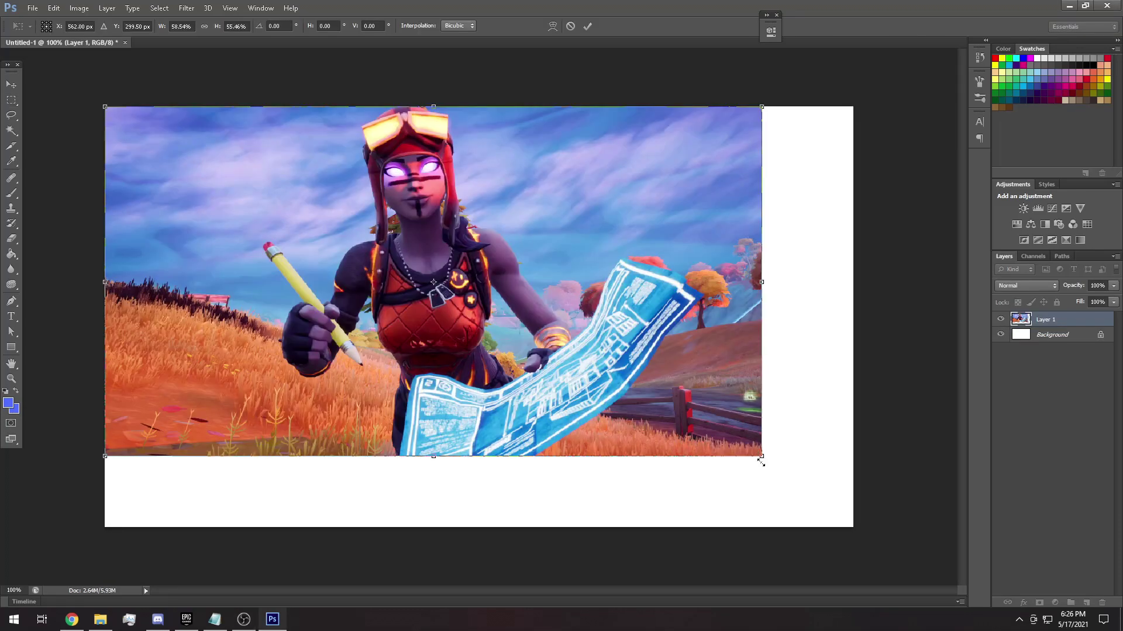
drag(761, 459, 853, 527)
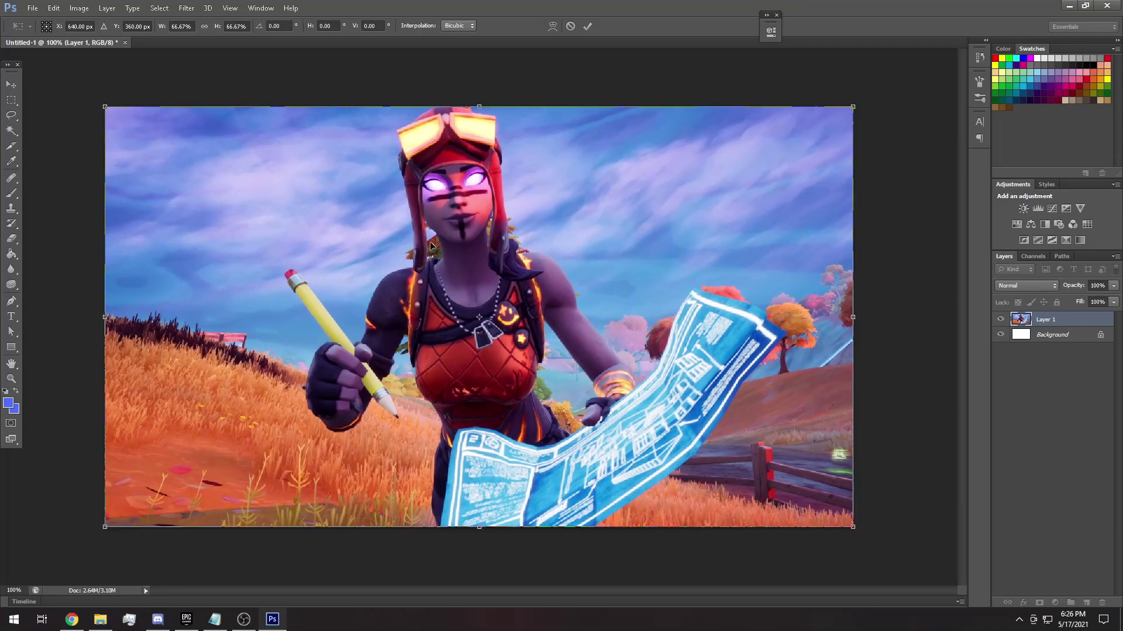
click(11, 84)
click(501, 230)
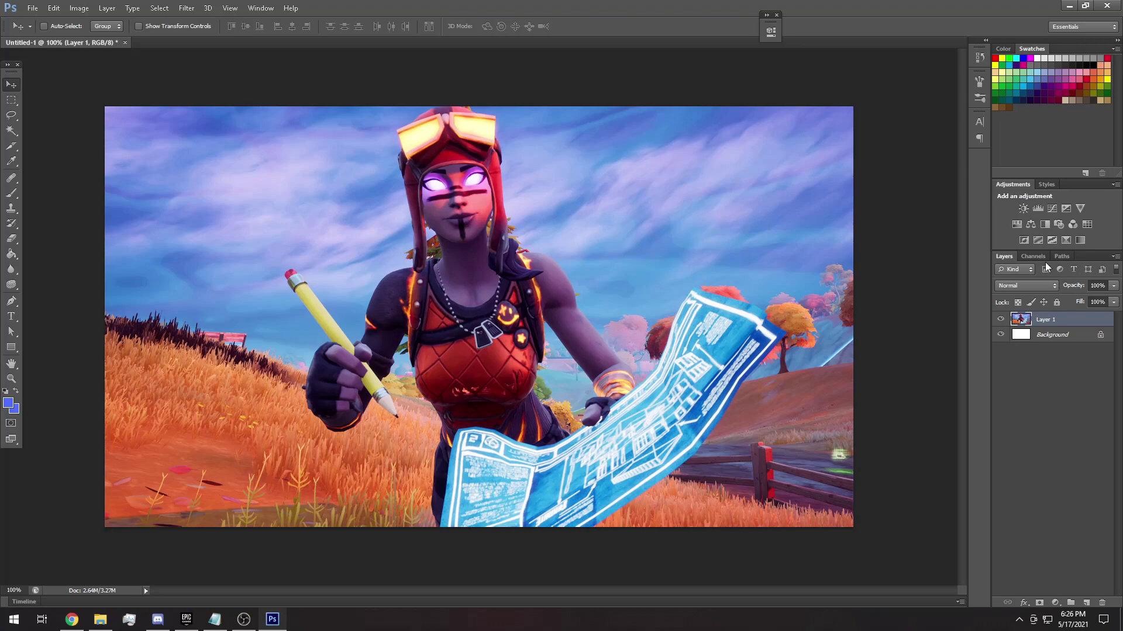
Add a Brightness/Contrast adjustment with contrast 17 and a Hue/Saturation adjustment with slightly raised saturation above the character image.
click(1023, 208)
drag(671, 113, 682, 114)
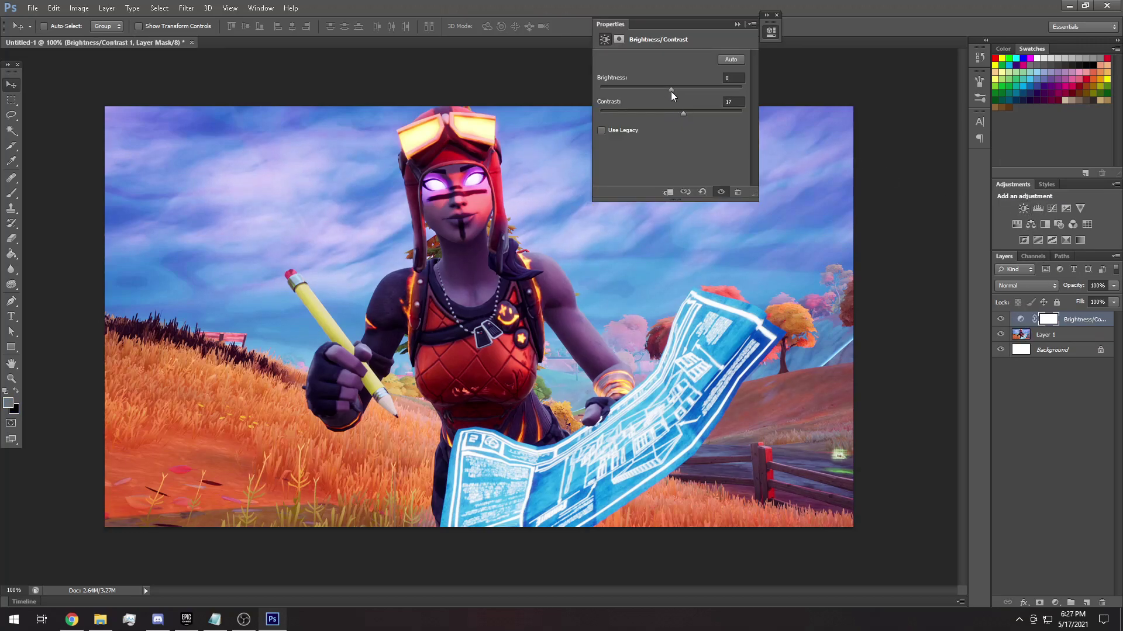
click(1017, 224)
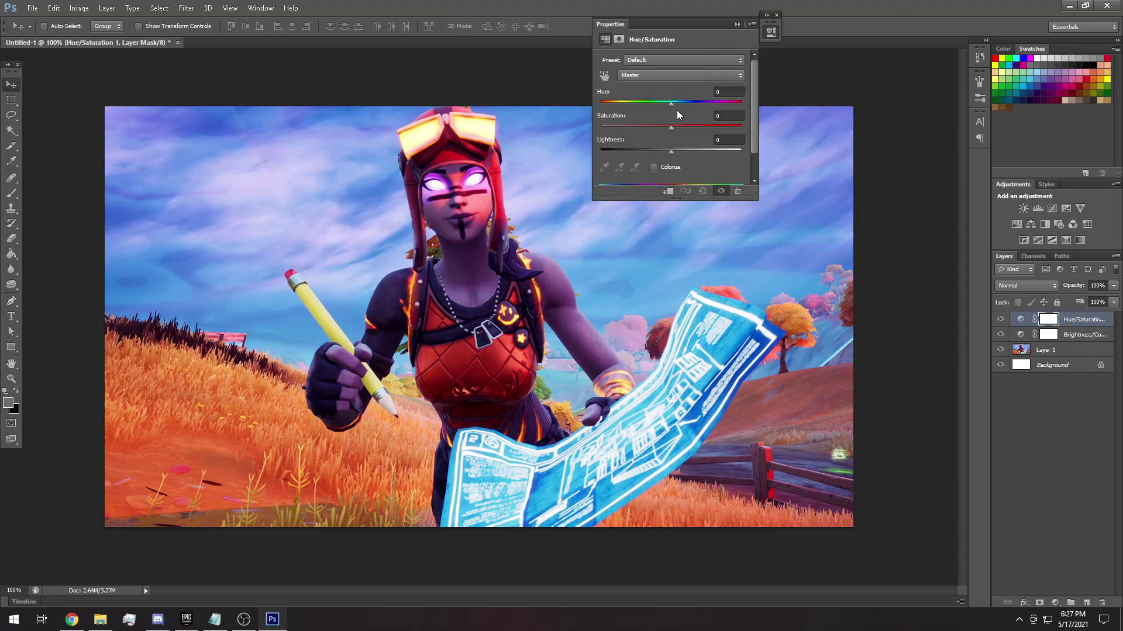
drag(671, 127, 677, 128)
click(738, 25)
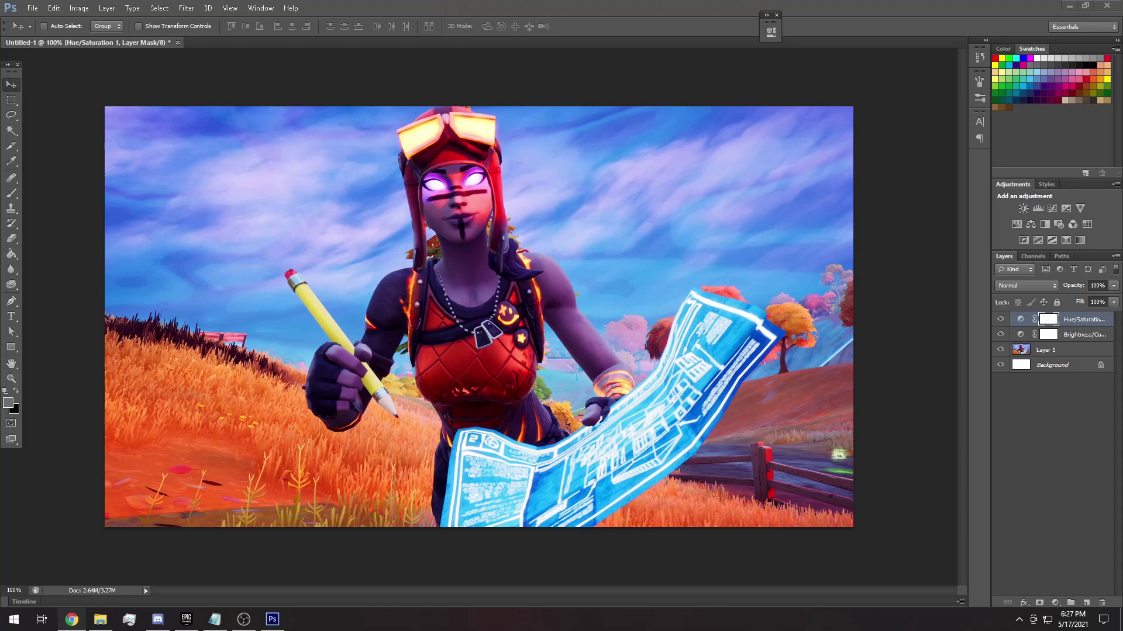
Paste the copied star image as a new layer, shrink it and place it over the upper-left part of the picture.
key(w)
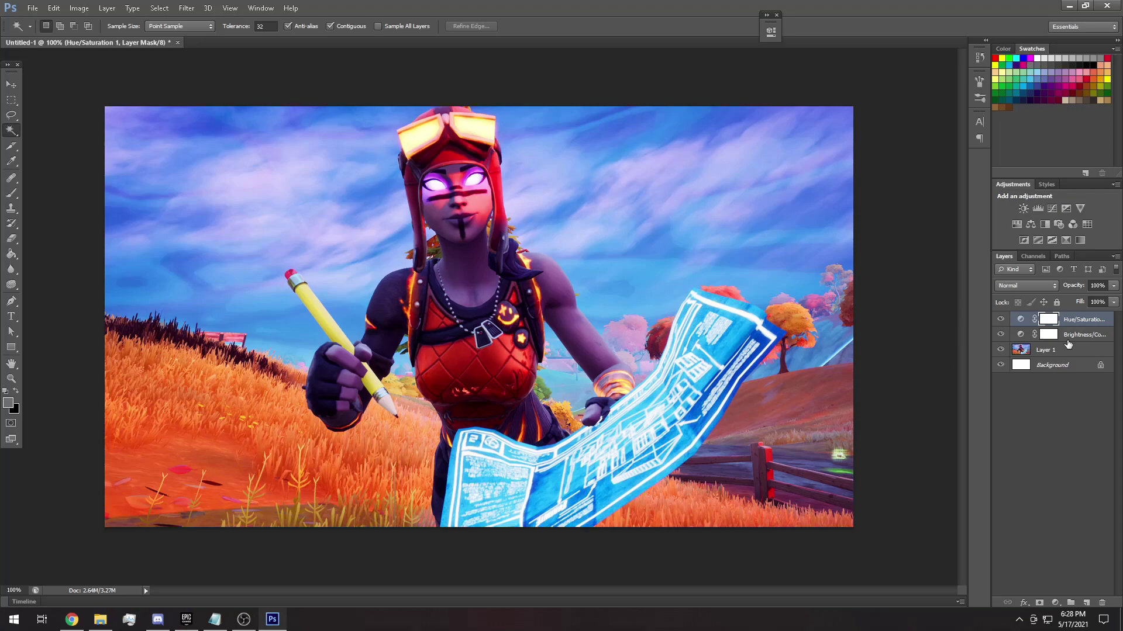
click(243, 197)
click(244, 199)
key(ctrl+v)
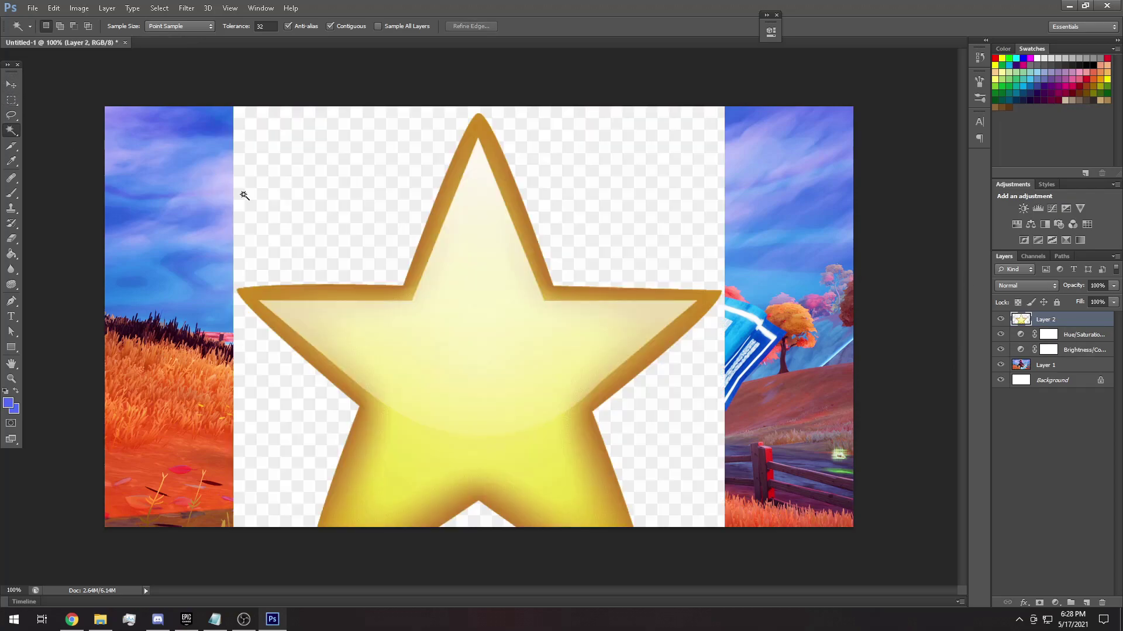
key(ctrl+t)
drag(239, 103, 412, 307)
drag(503, 400, 211, 218)
click(15, 87)
click(509, 232)
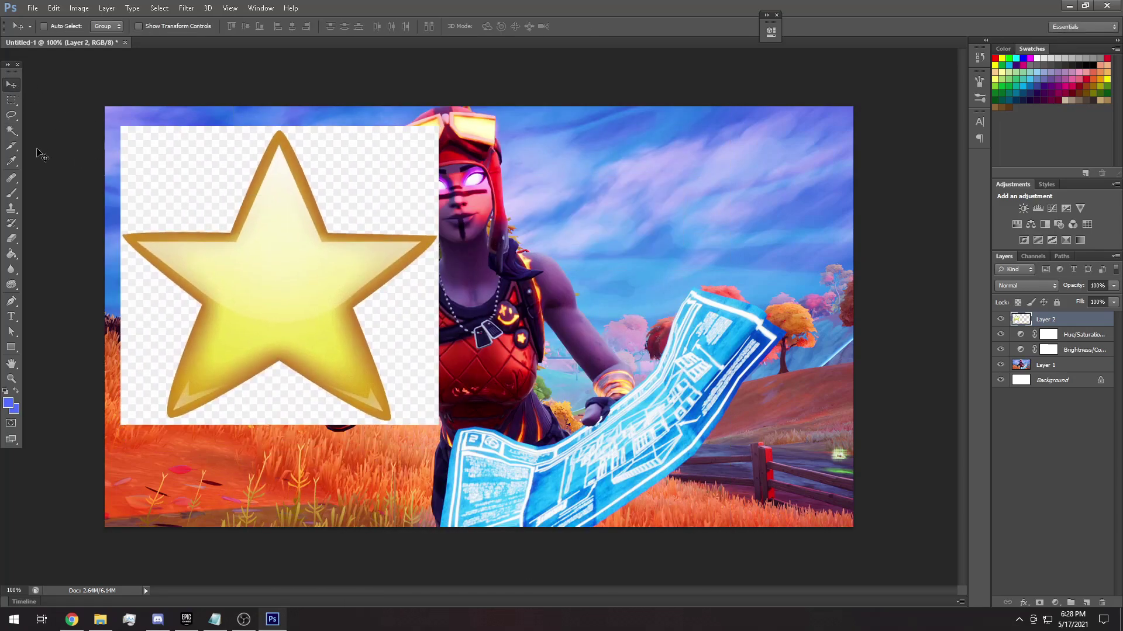
Select the star's checkered background with the Magic Wand, cut it to a new layer and delete that layer.
click(11, 130)
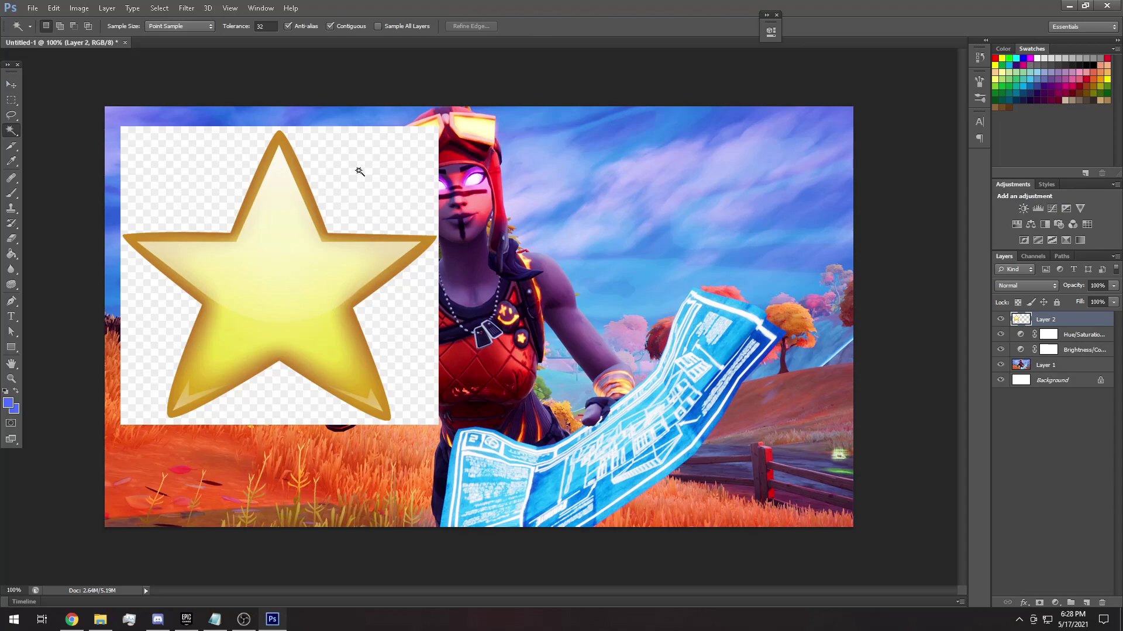
click(11, 131)
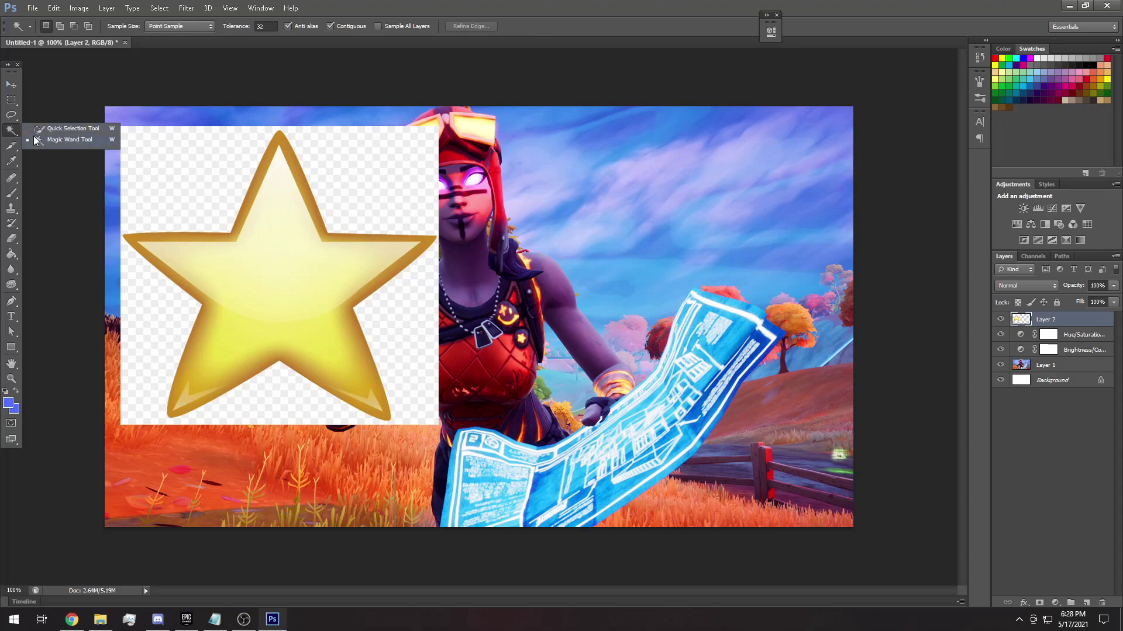
click(170, 165)
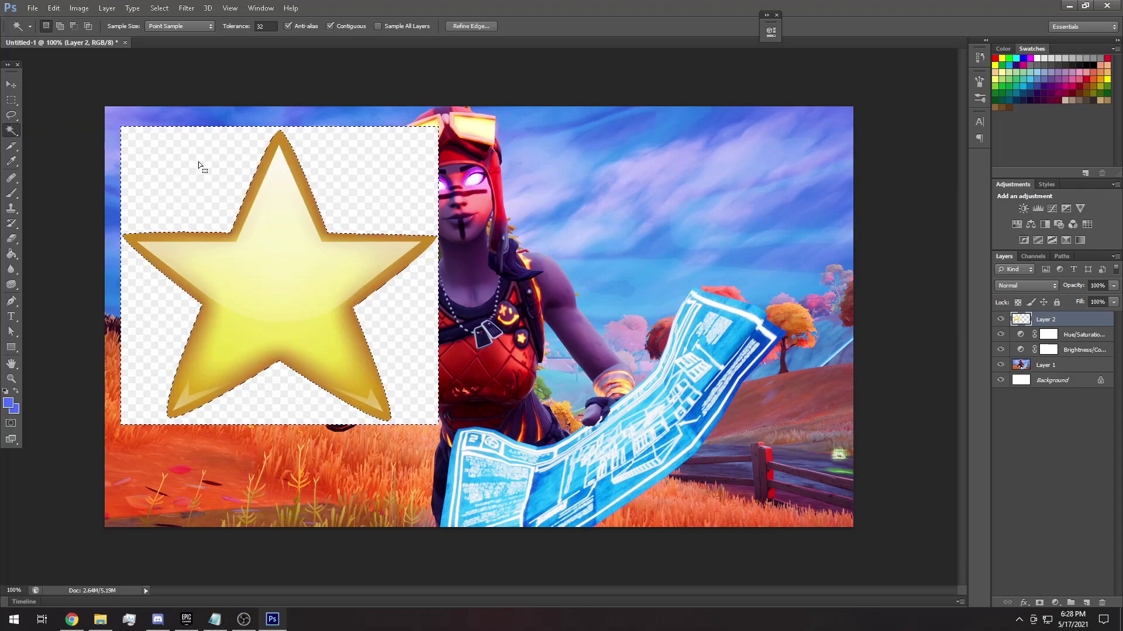
right_click(155, 175)
click(222, 445)
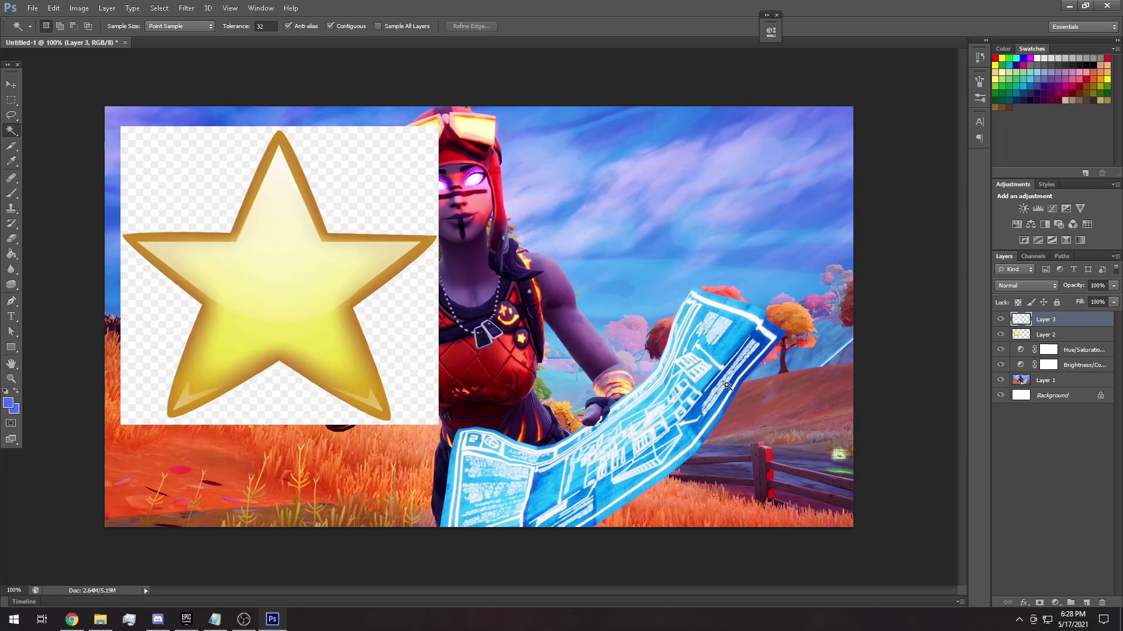
right_click(1041, 319)
click(912, 216)
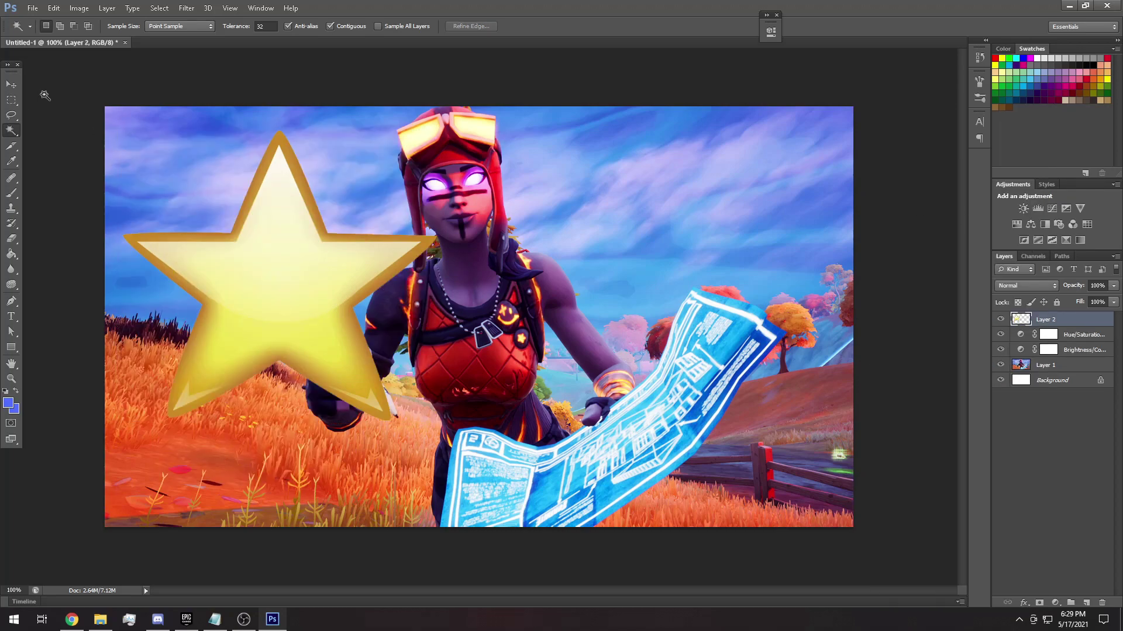
Shrink the cut-out star, tilt it slightly and place it near the upper-left corner of the thumbnail.
click(12, 85)
drag(262, 284, 286, 259)
key(ctrl+t)
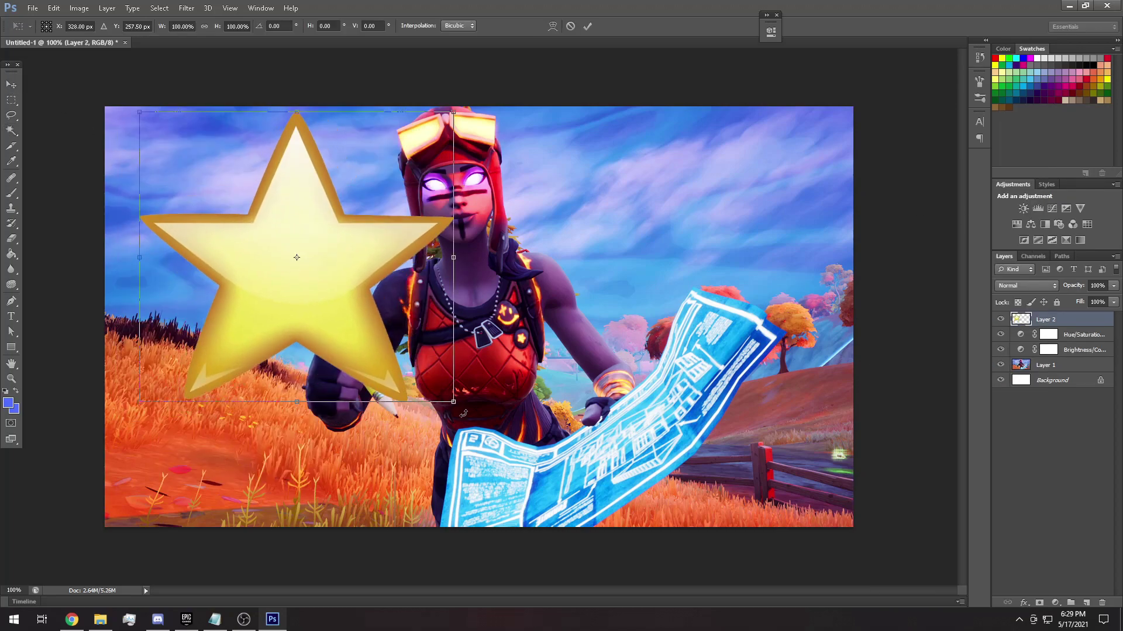
drag(462, 411, 284, 251)
drag(236, 208, 242, 218)
drag(321, 110, 311, 77)
drag(257, 175, 220, 188)
click(11, 85)
click(501, 233)
key(ctrl+t)
drag(281, 120, 290, 112)
key(Return)
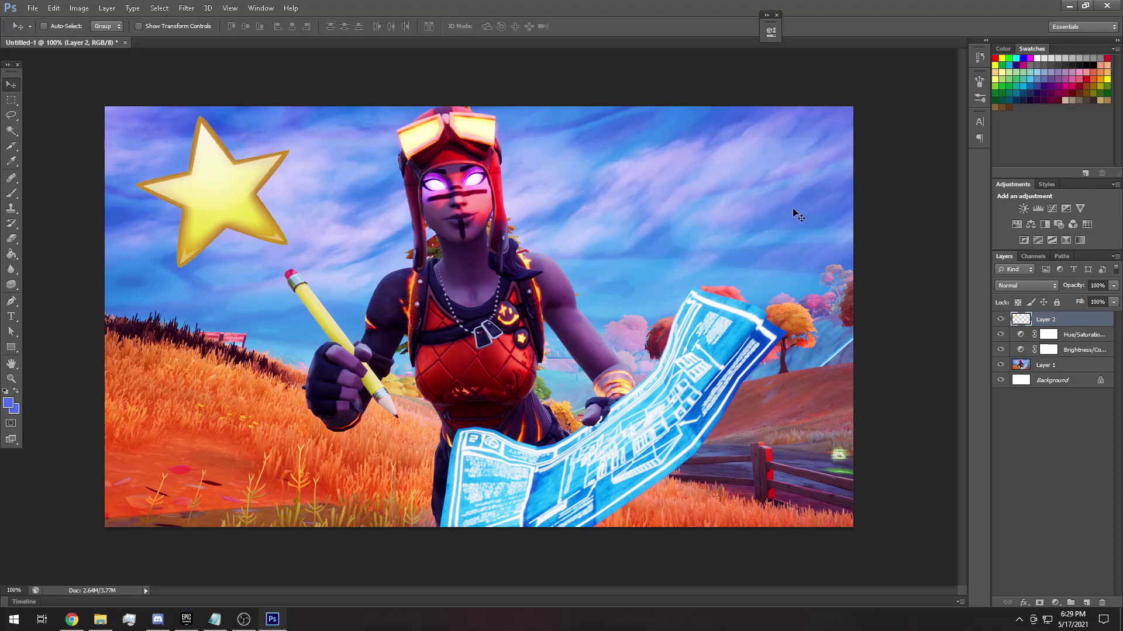
Draw four blue rectangles along the canvas edges to form a thin border around the thumbnail.
click(11, 348)
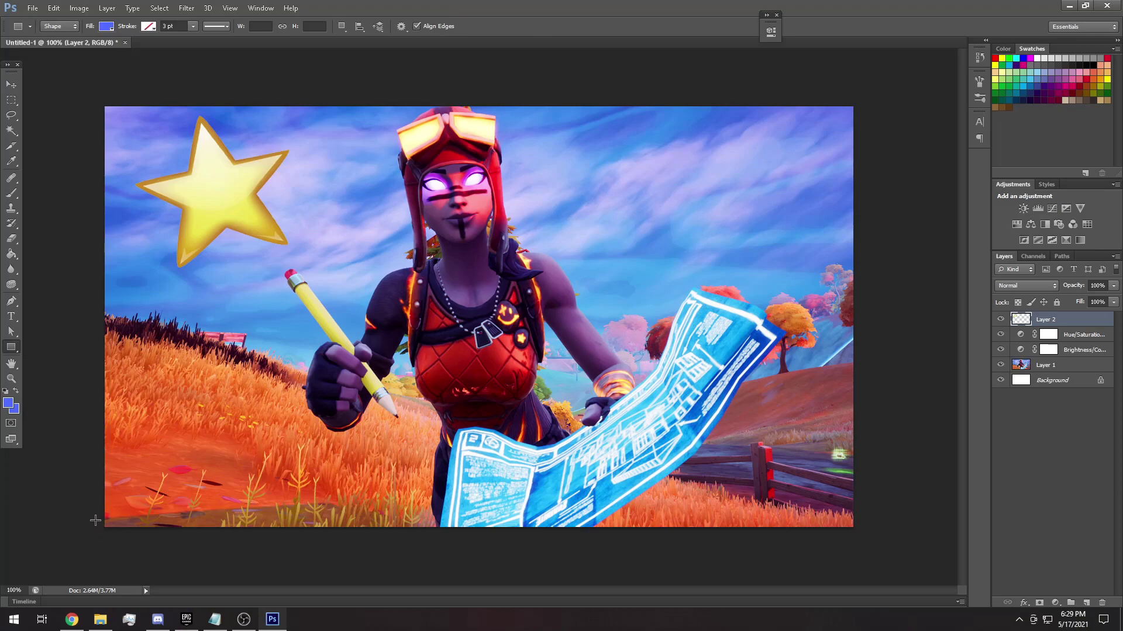
drag(97, 524, 885, 586)
drag(878, 87, 849, 567)
drag(884, 66, 61, 111)
drag(110, 79, 61, 585)
click(11, 84)
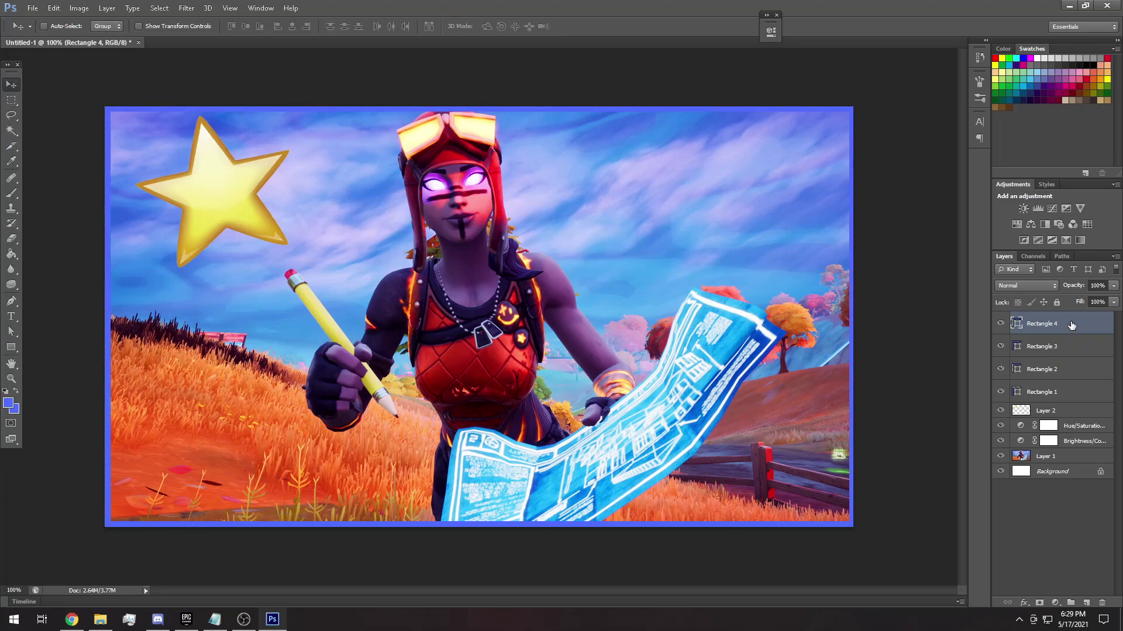
Give the Rectangle 4 border strip a pure red (ff0000) Color Overlay layer style.
right_click(1071, 325)
click(980, 171)
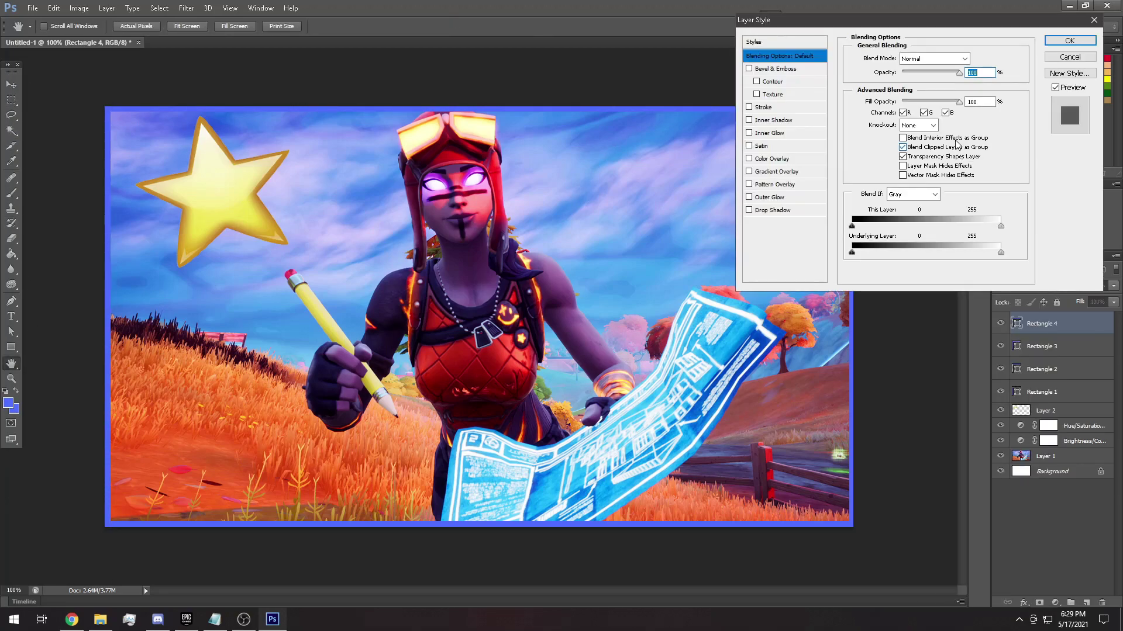
click(766, 159)
click(975, 59)
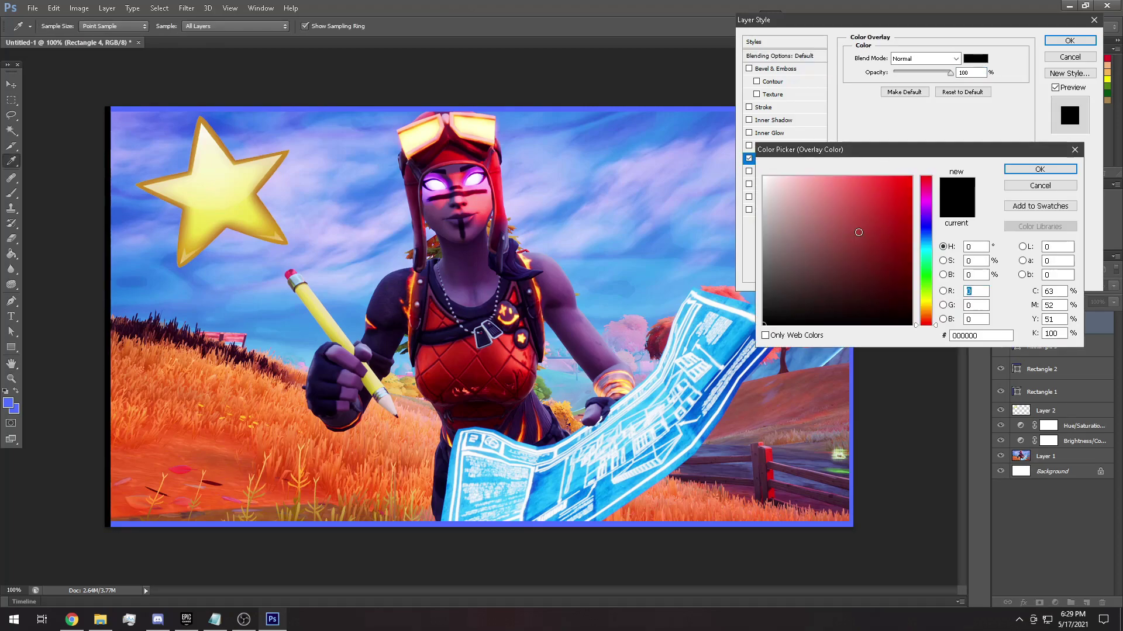
click(764, 177)
click(912, 176)
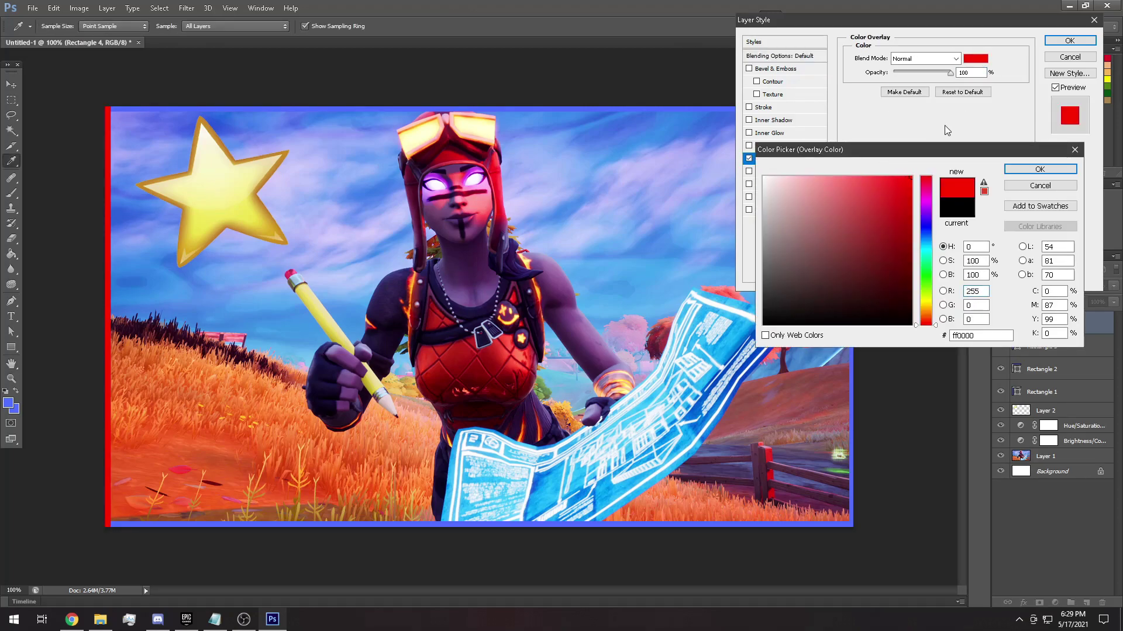
click(1007, 169)
click(1069, 40)
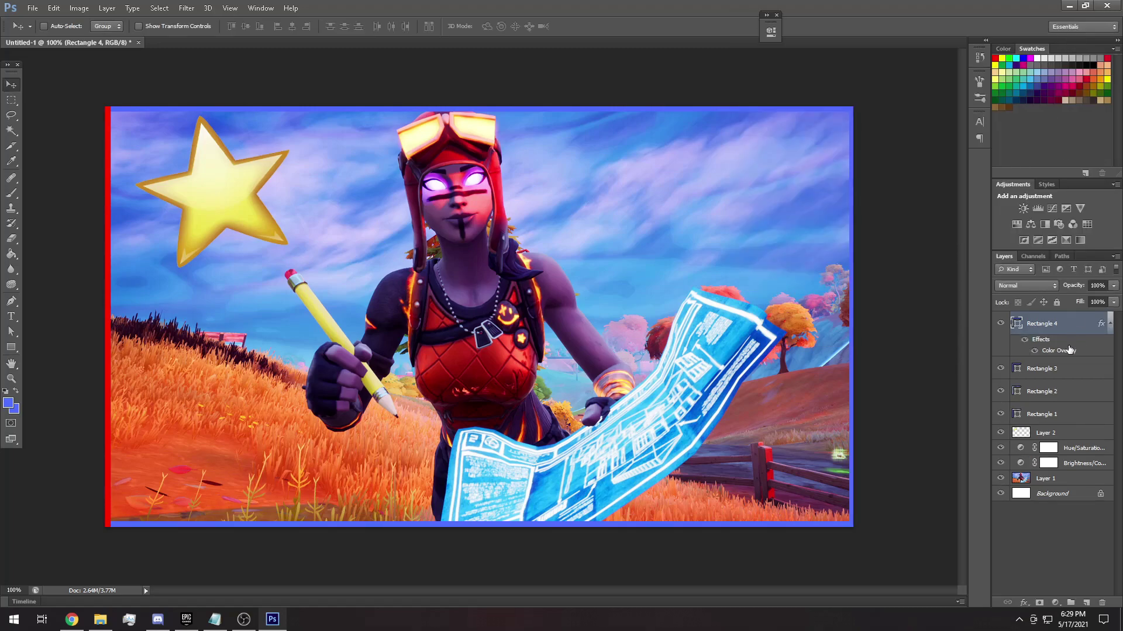
Copy Rectangle 4's layer style and paste it onto Rectangle 3, Rectangle 2 and Rectangle 1.
right_click(1040, 323)
click(945, 352)
right_click(1020, 368)
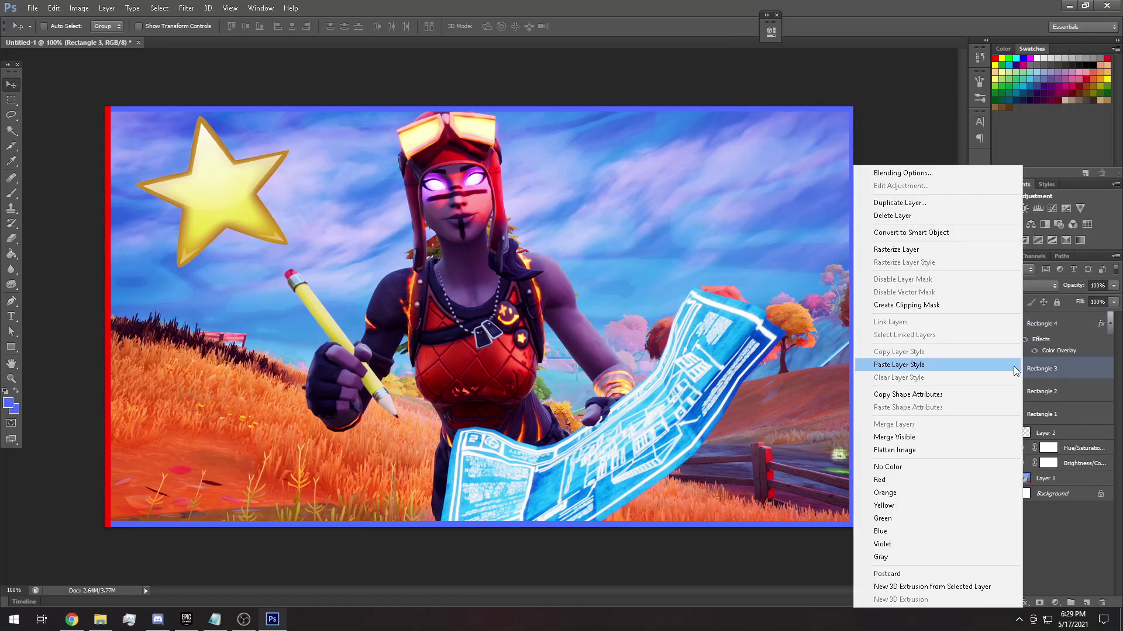
click(914, 365)
right_click(1061, 410)
click(936, 365)
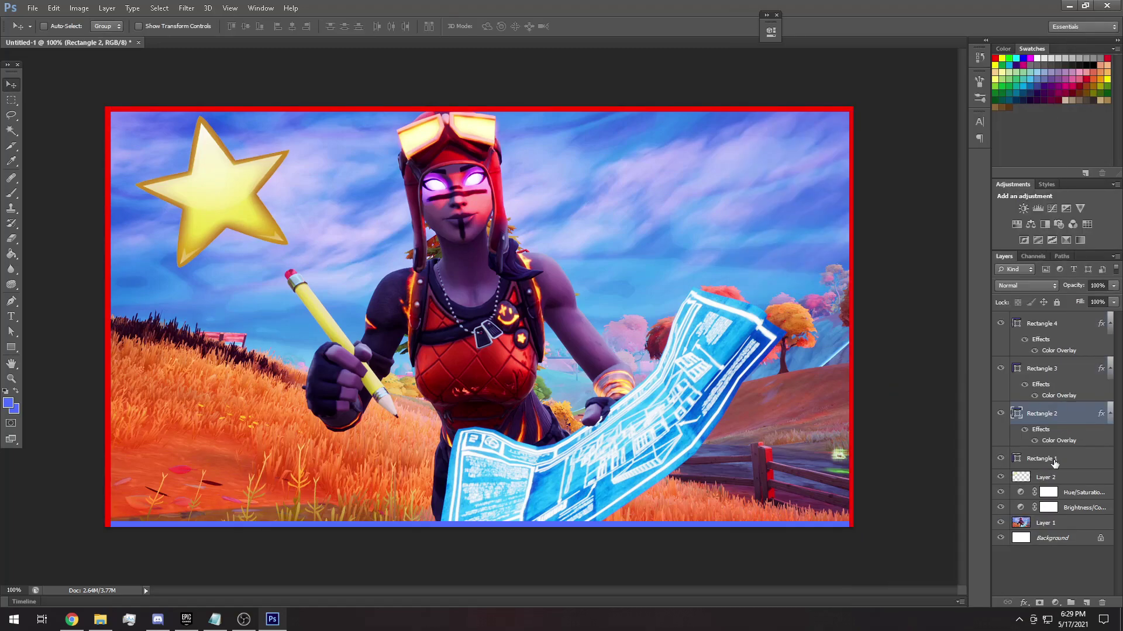
right_click(1055, 462)
click(999, 216)
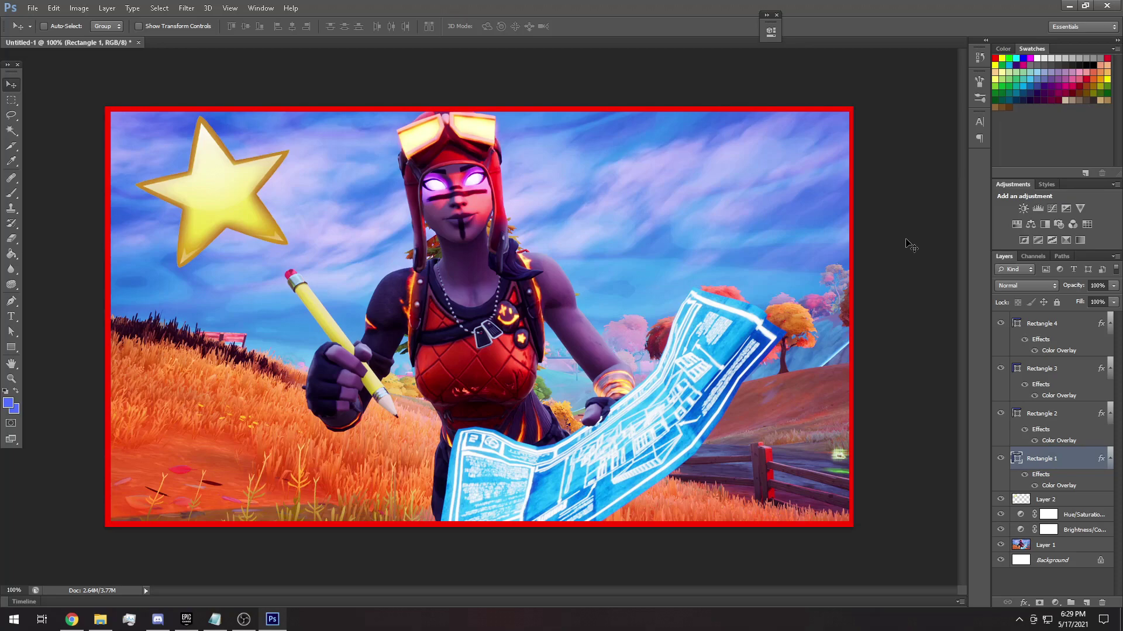
Blur the open background areas of Layer 1 around the character using the Blur tool with a large soft brush of about 191 px.
click(1072, 546)
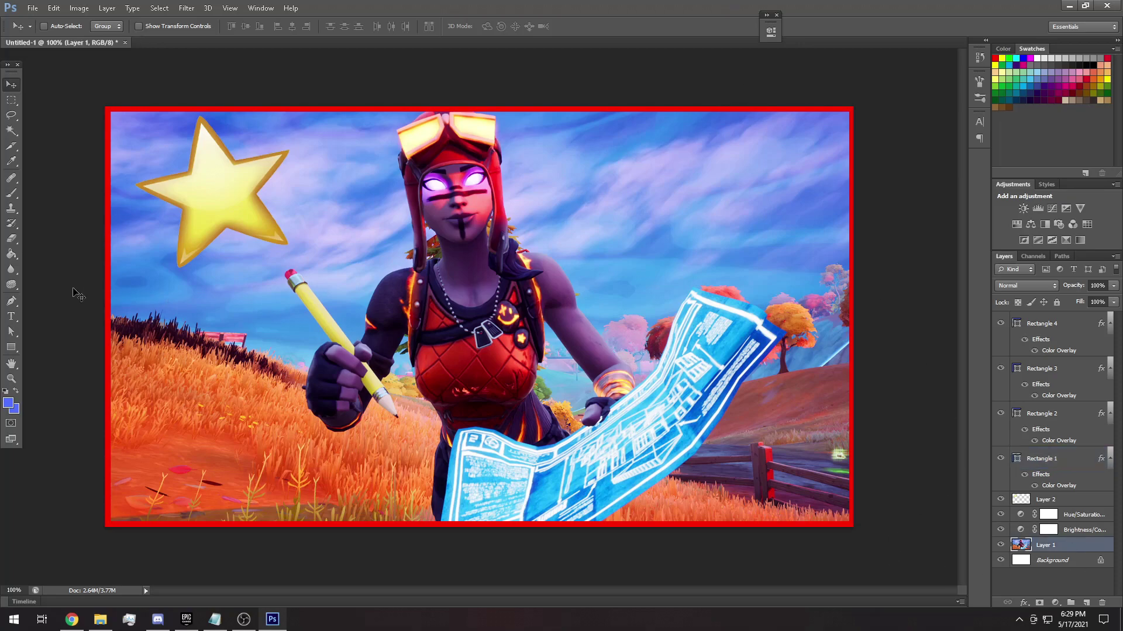
right_click(11, 269)
click(43, 266)
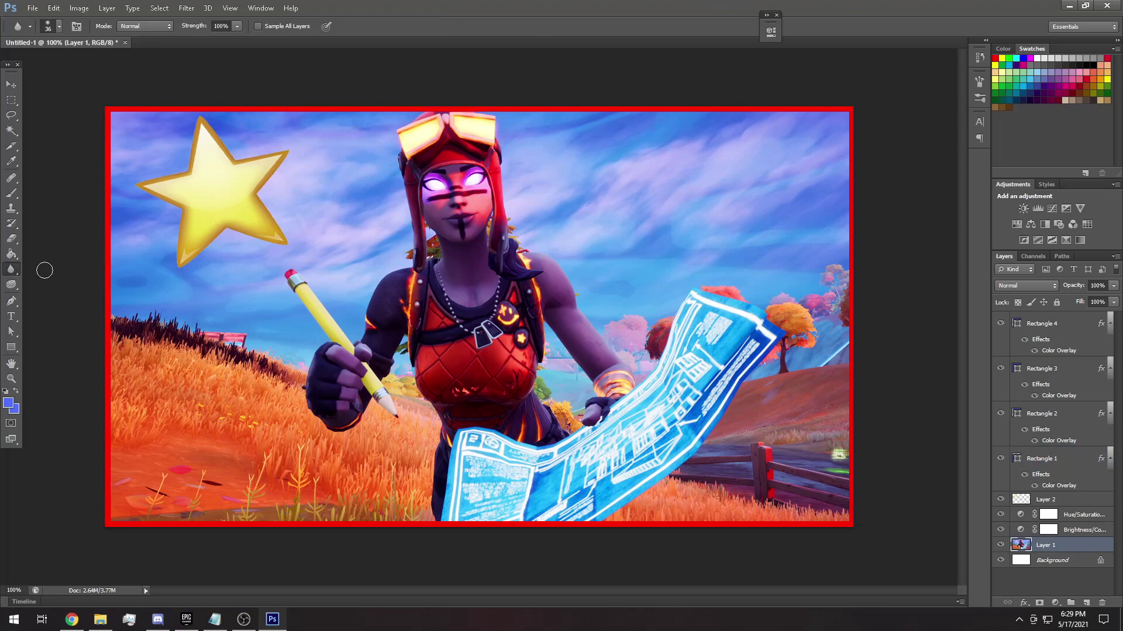
right_click(11, 274)
click(44, 269)
click(58, 26)
click(76, 63)
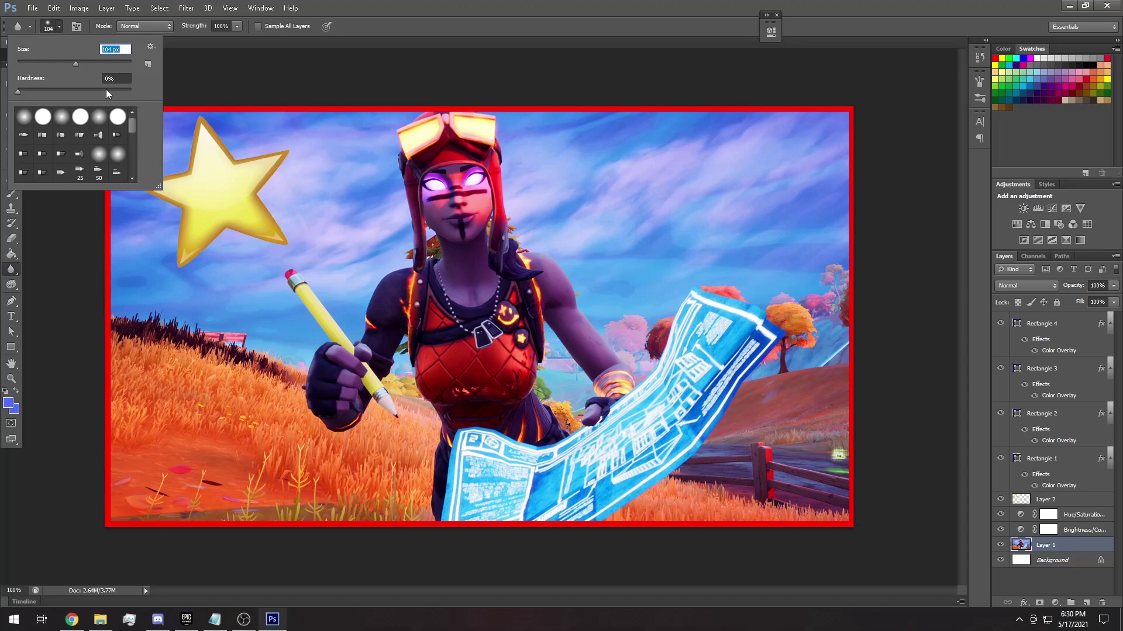
click(300, 162)
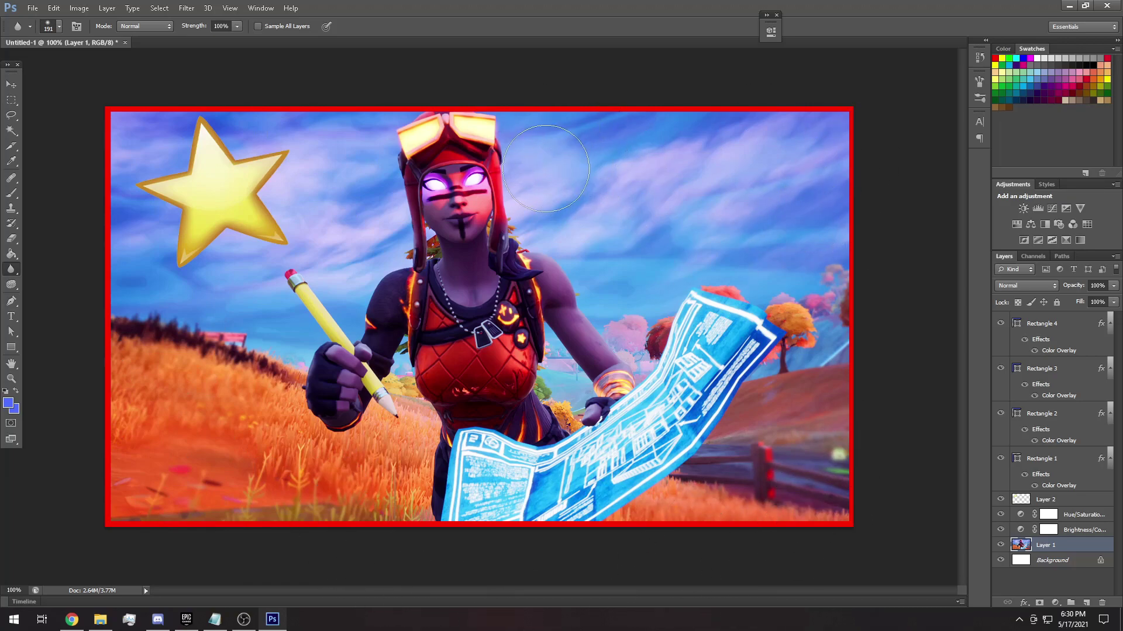
Reduce the Blur brush to 45 px, then about 23 px, and blur the background close to the character's outline.
click(59, 32)
click(49, 62)
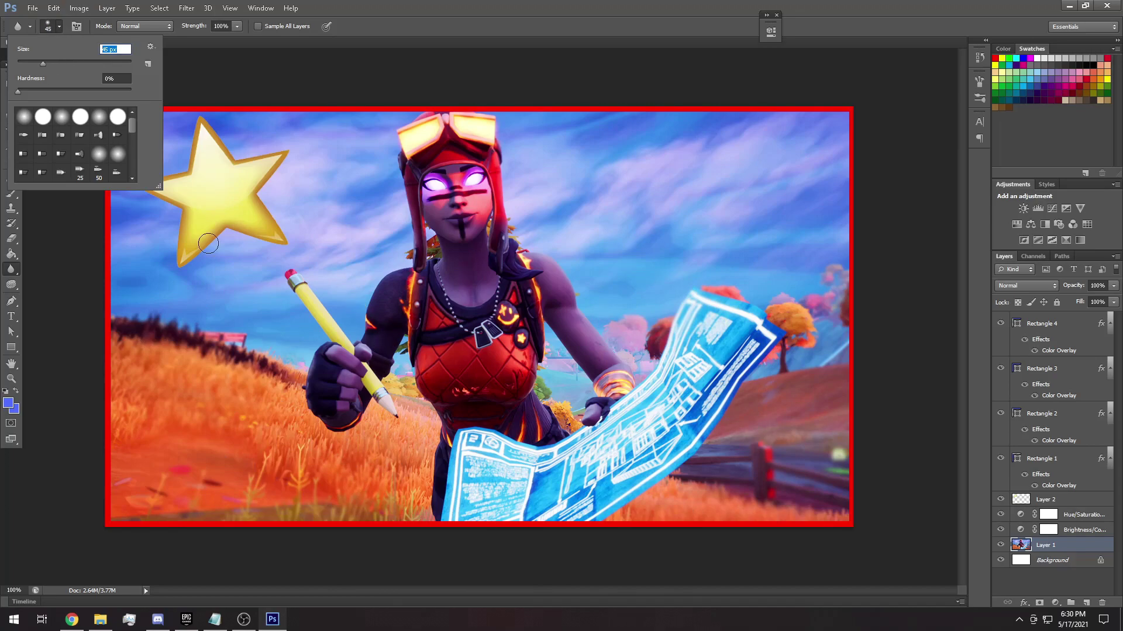
click(402, 364)
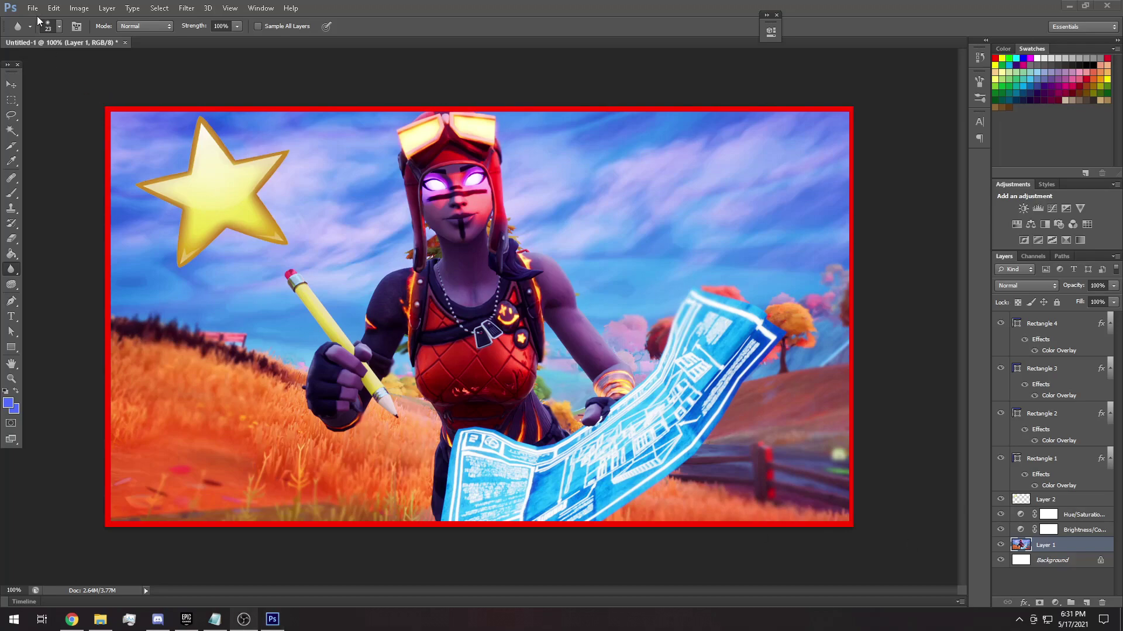
Save the thumbnail to the Downloads folder as a PNG image.
click(33, 8)
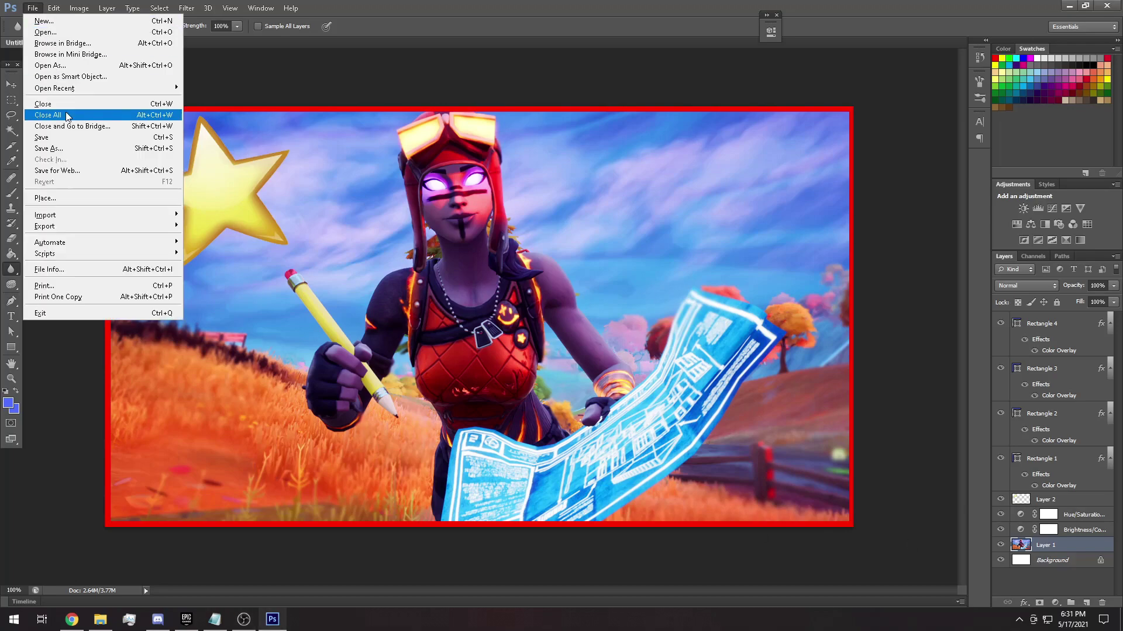
click(67, 146)
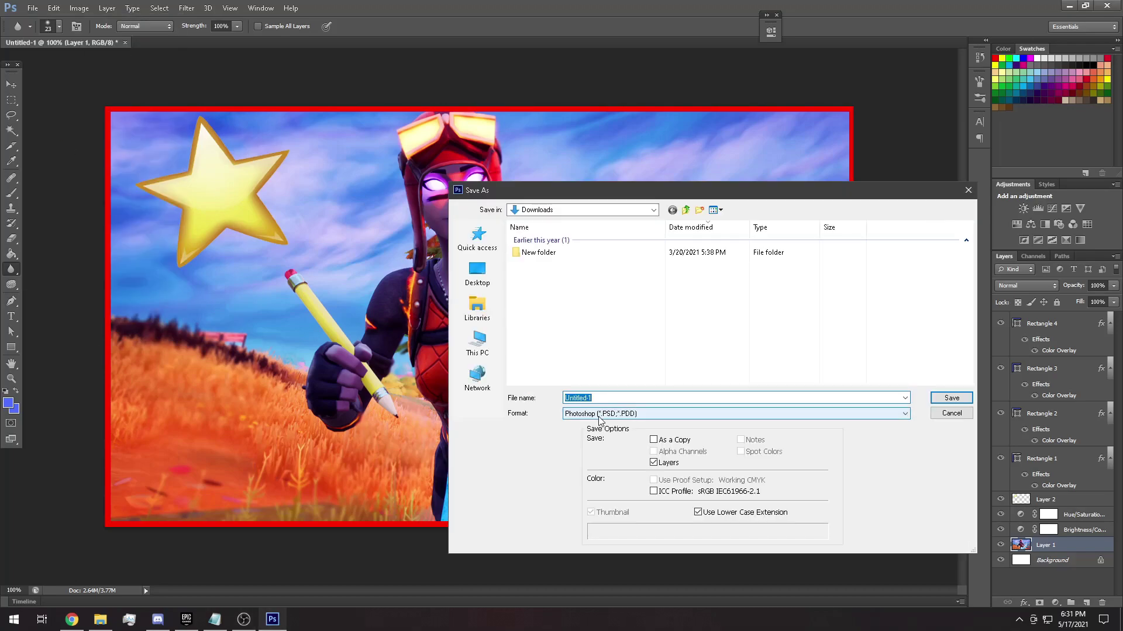
click(595, 414)
click(596, 414)
click(596, 414)
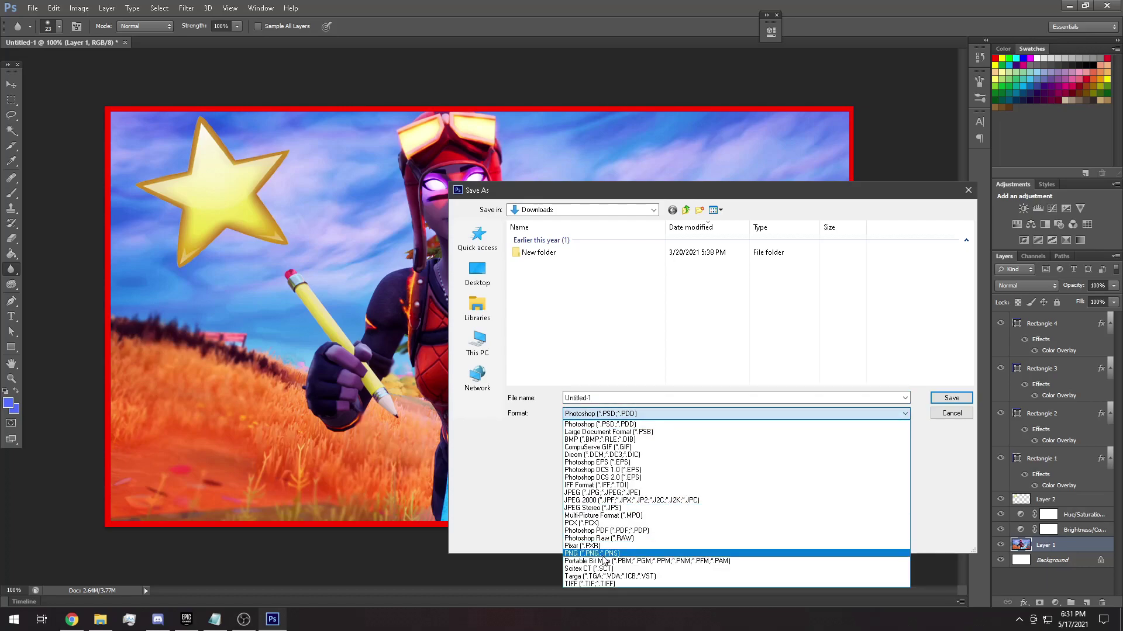